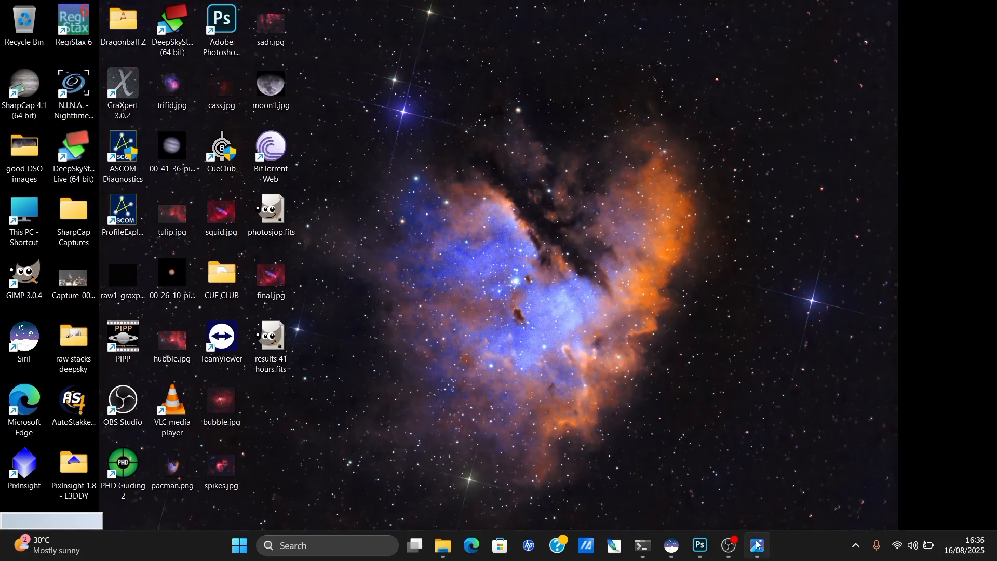
Switch to Siril and display results 41 hours.fits with the AutoStretch preview mode.
left_click(672, 546)
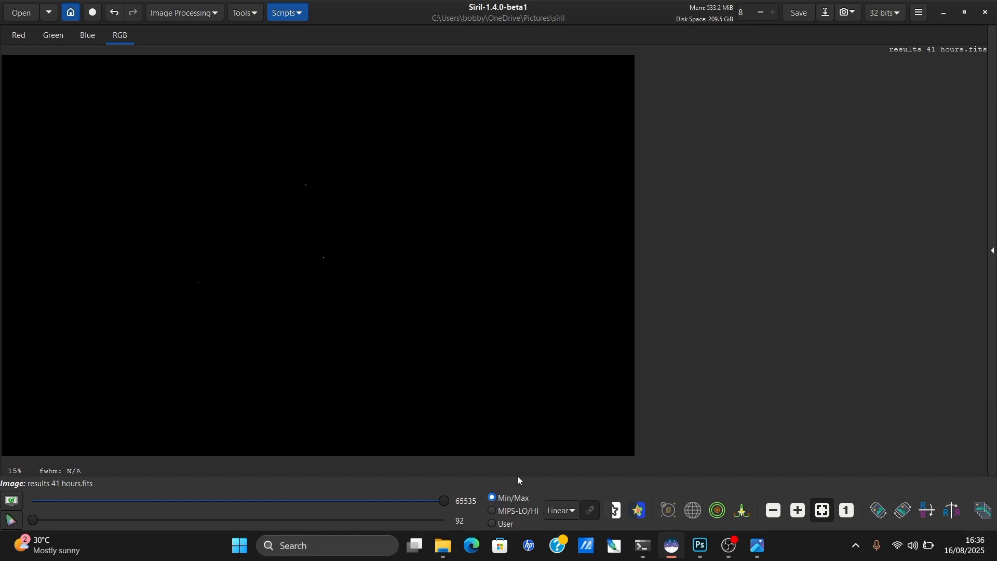
left_click(551, 512)
left_click(561, 460)
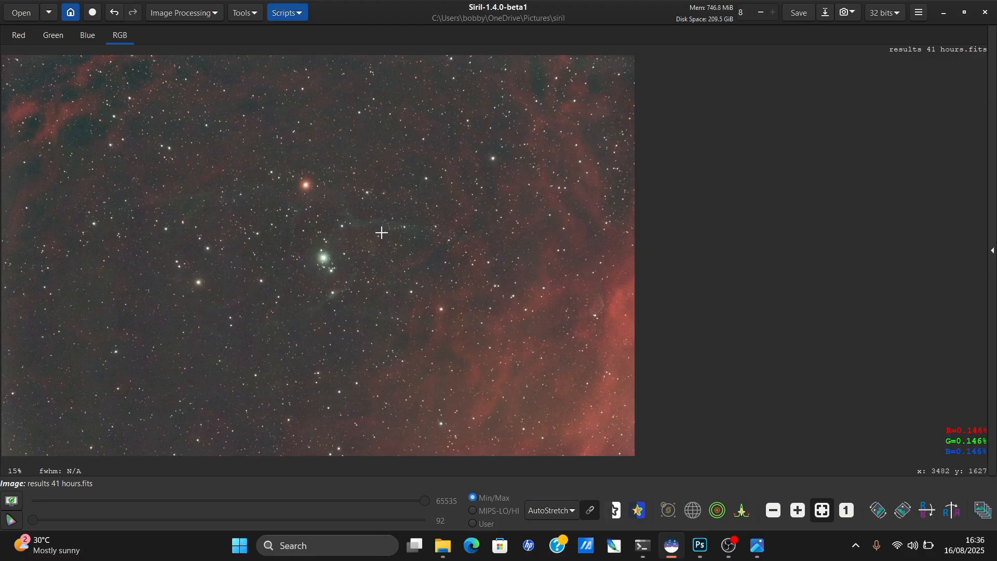
Examine the finished nebula photo uuuuu-1.jpg in Photos and inspect the stretched stack up close in Siril.
left_click(756, 546)
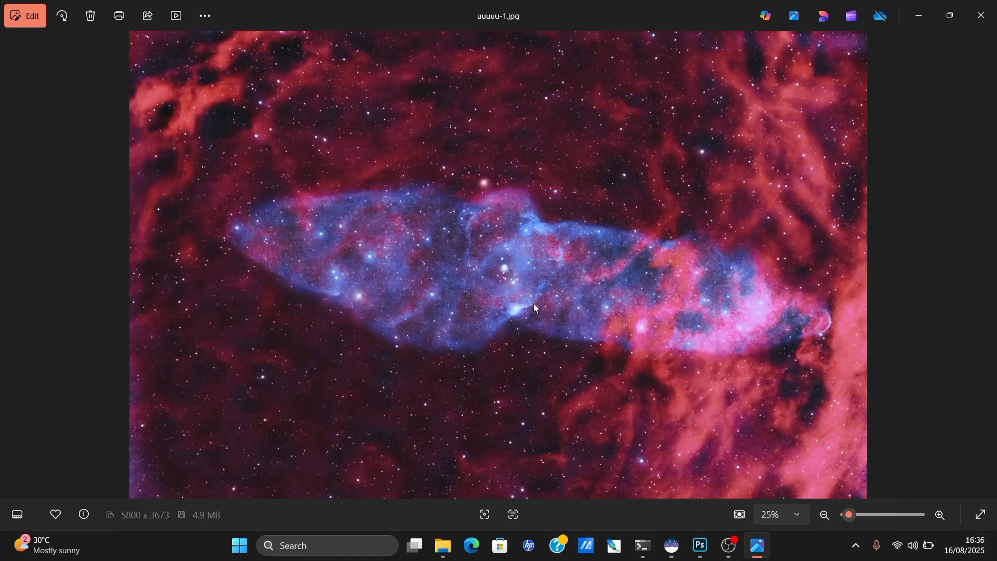
left_click(919, 19)
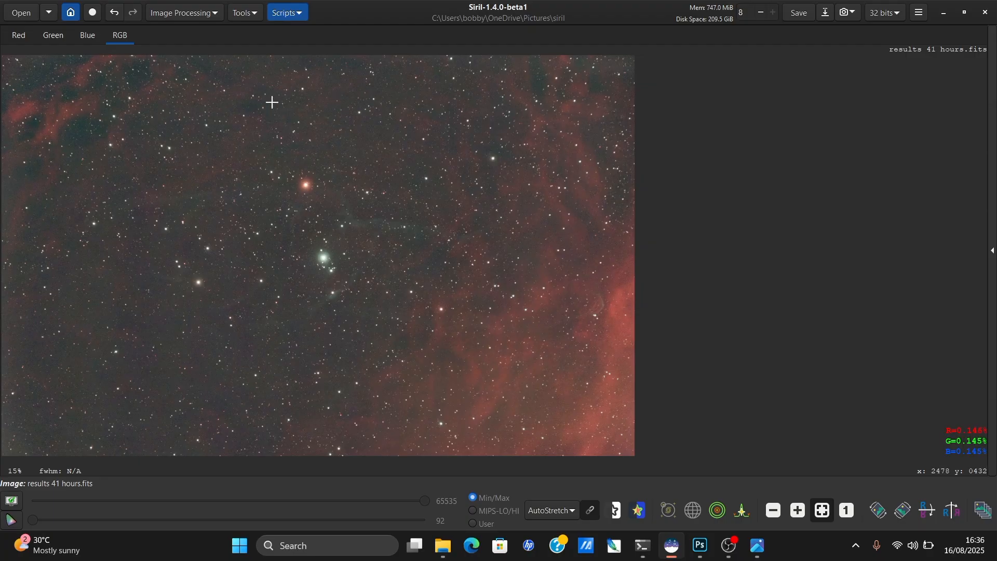
scroll(285, 245, "up", 5)
scroll(285, 244, "down", 5)
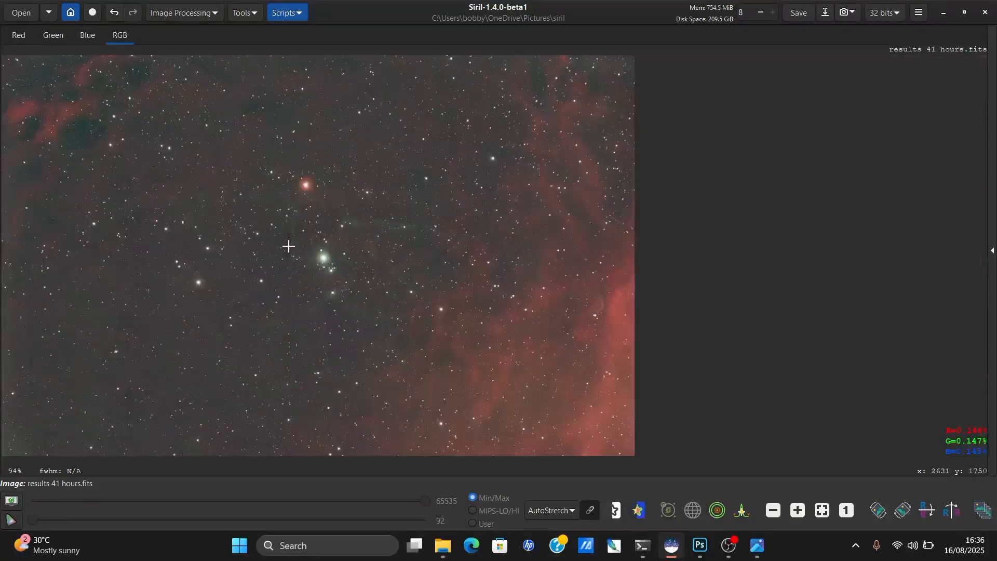
scroll(255, 269, "up", 2)
scroll(249, 275, "down", 1)
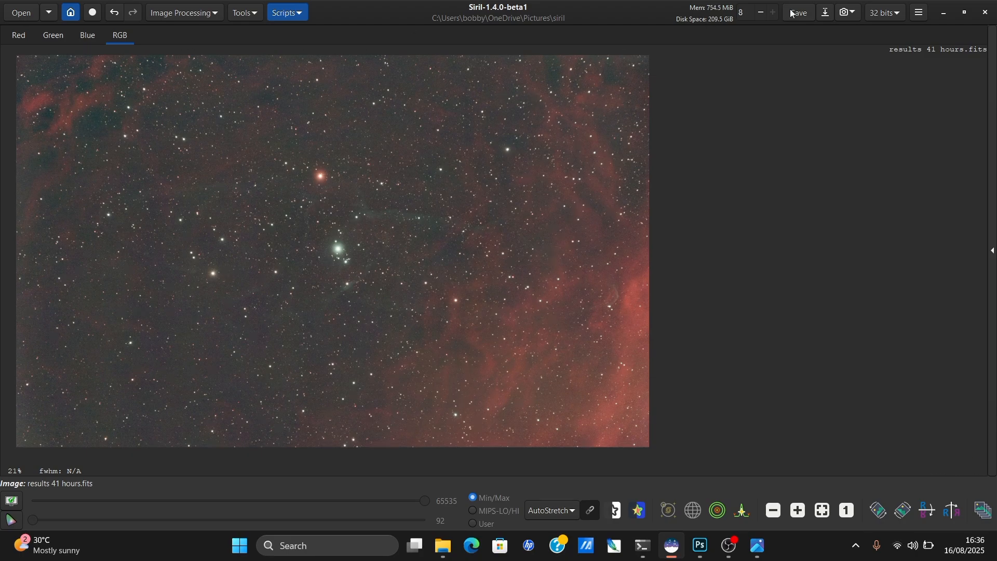
Leave Siril without saving a copy and launch GraXpert from the desktop.
left_click(825, 16)
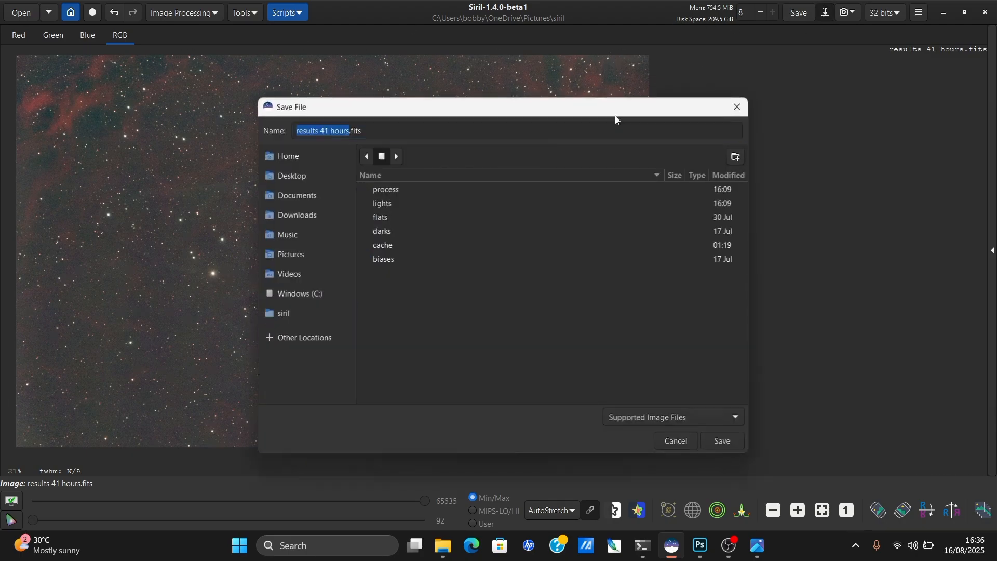
left_click(739, 107)
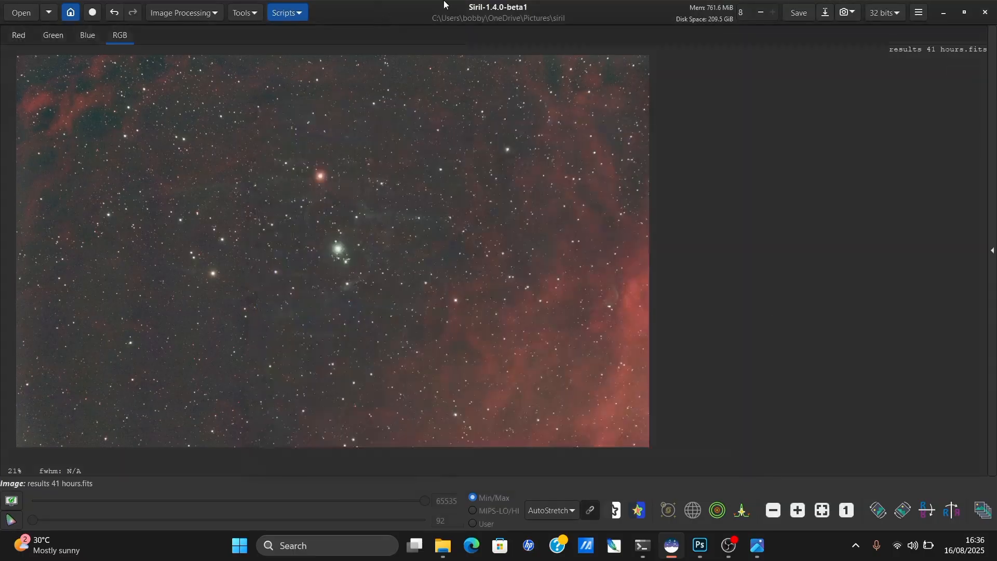
left_click(943, 13)
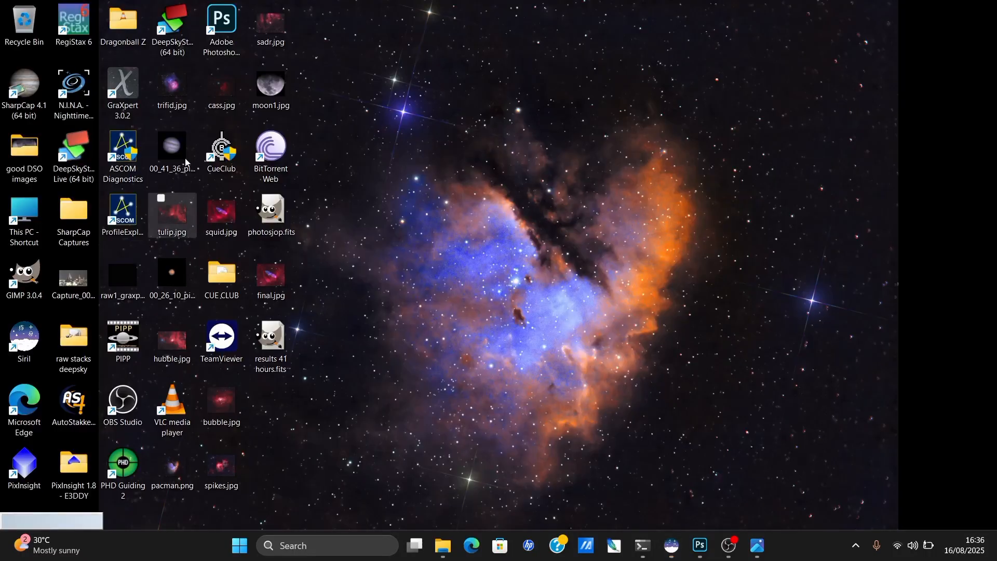
double_click(126, 78)
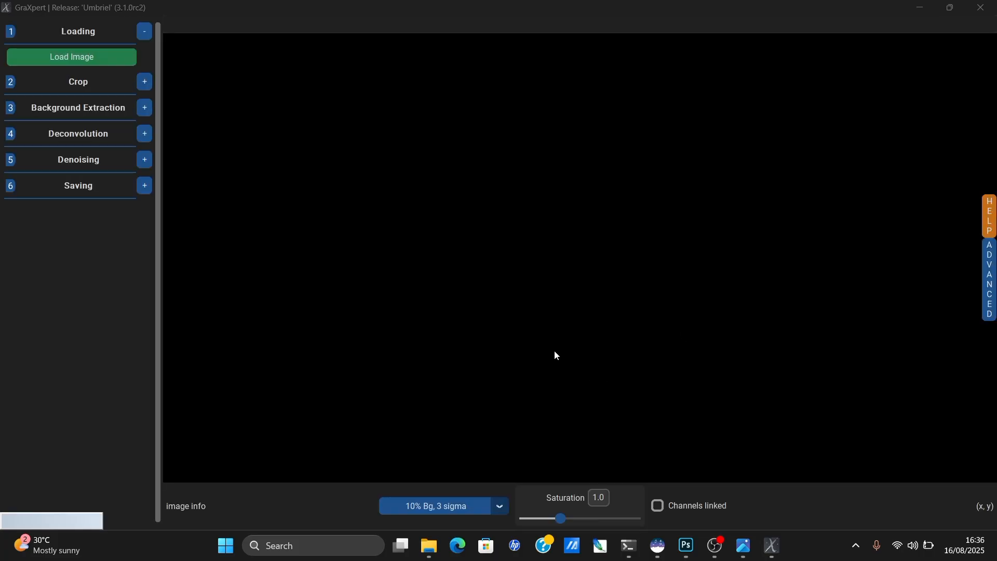
left_click(587, 322)
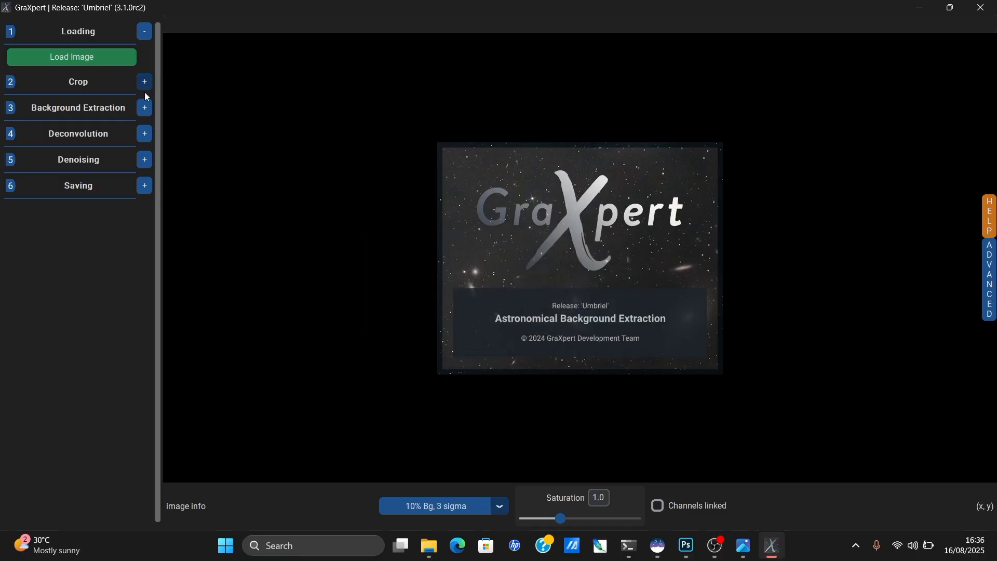
Load raw1_graxpert_denoised.tiff from the Desktop folder into GraXpert.
left_click(116, 61)
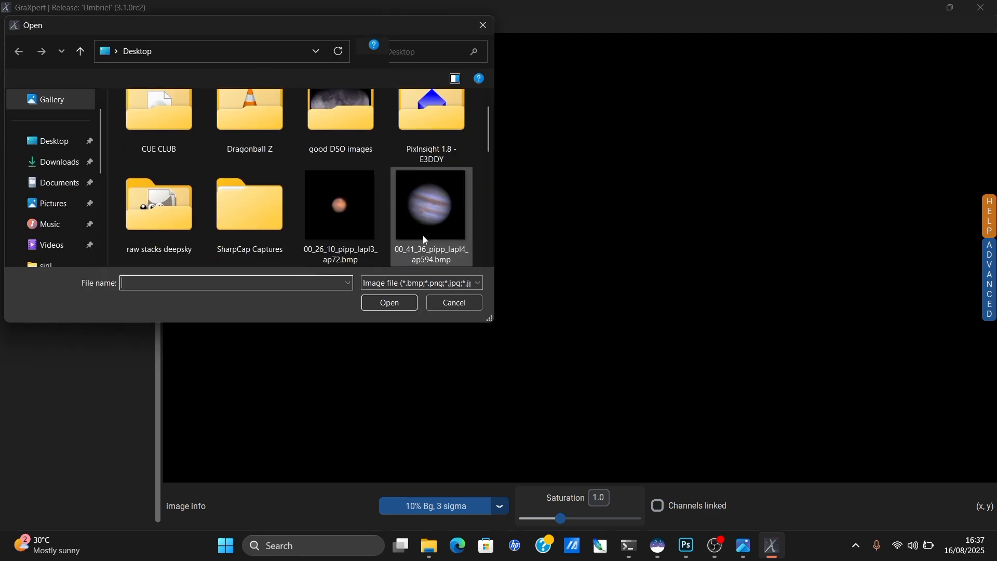
scroll(423, 236, "down", 5)
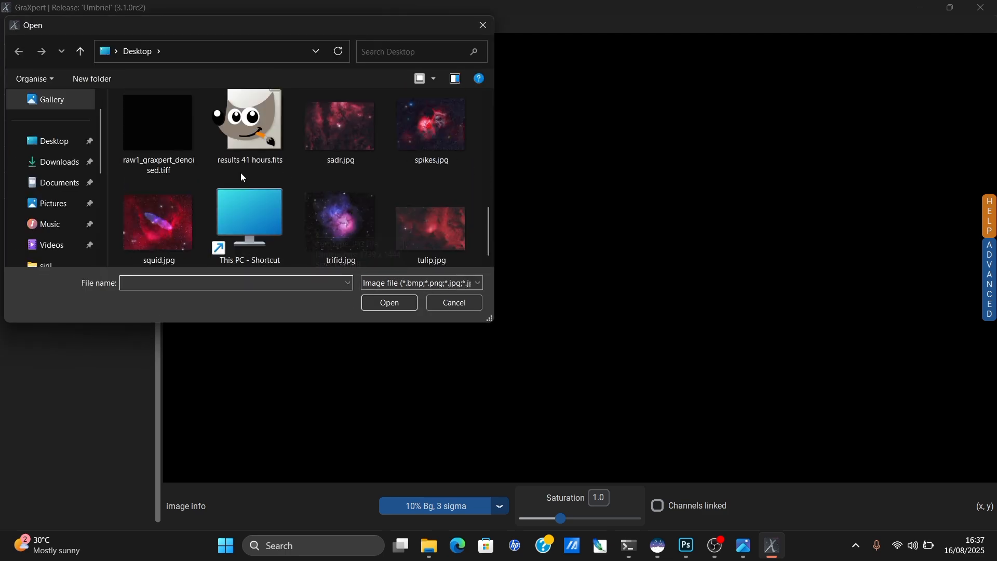
double_click(191, 143)
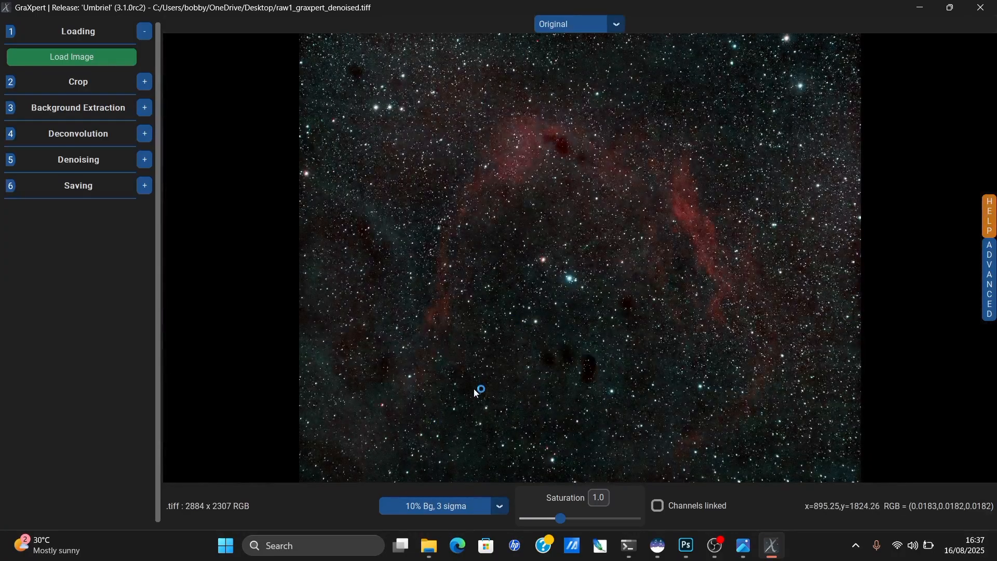
left_click(130, 59)
scroll(267, 215, "down", 10)
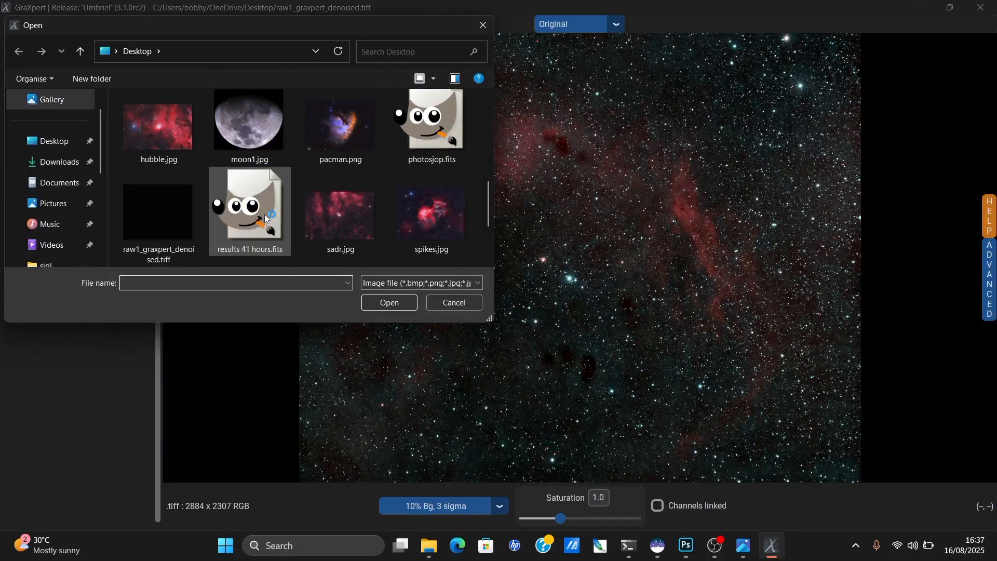
scroll(320, 204, "up", 5)
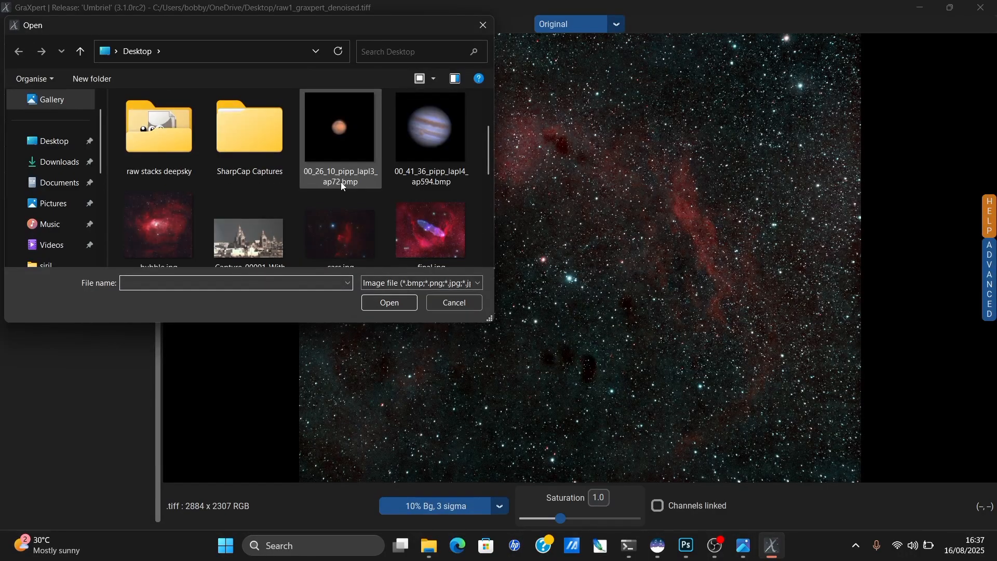
scroll(341, 181, "up", 3)
left_click(483, 25)
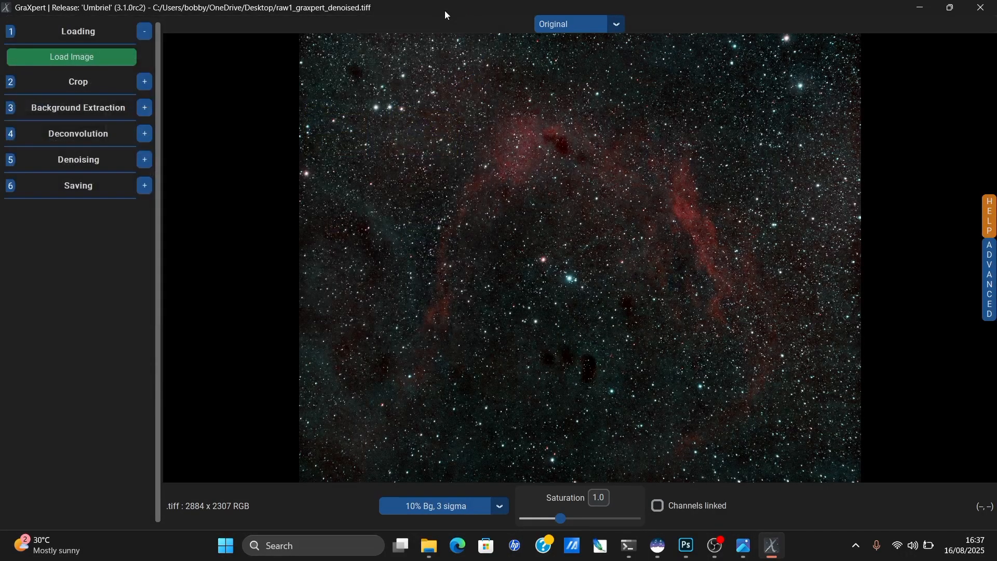
left_click_drag(445, 10, 373, 67)
double_click(422, 68)
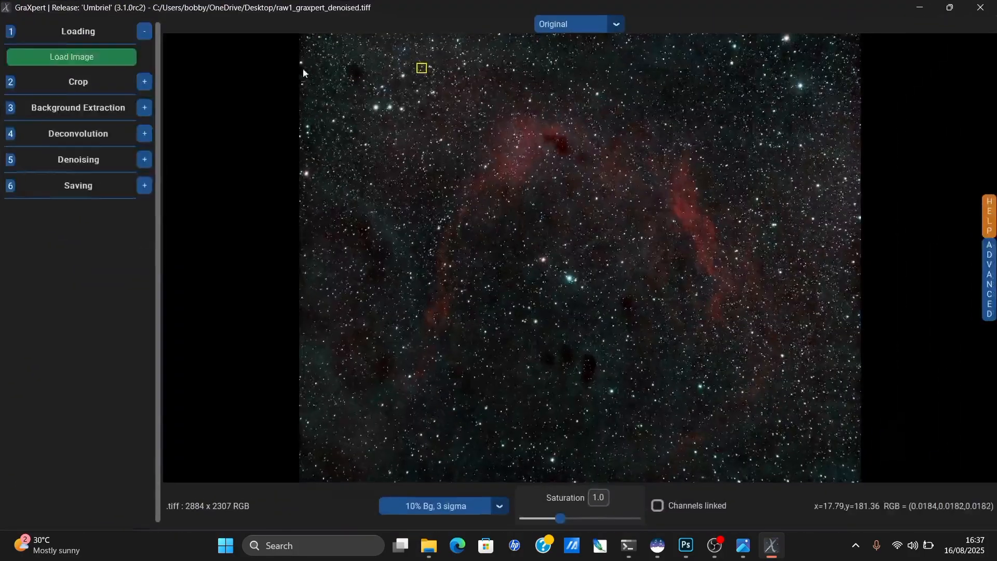
Load results 41 hours.fits from the Desktop folder into GraXpert.
left_click(125, 58)
scroll(319, 186, "down", 3)
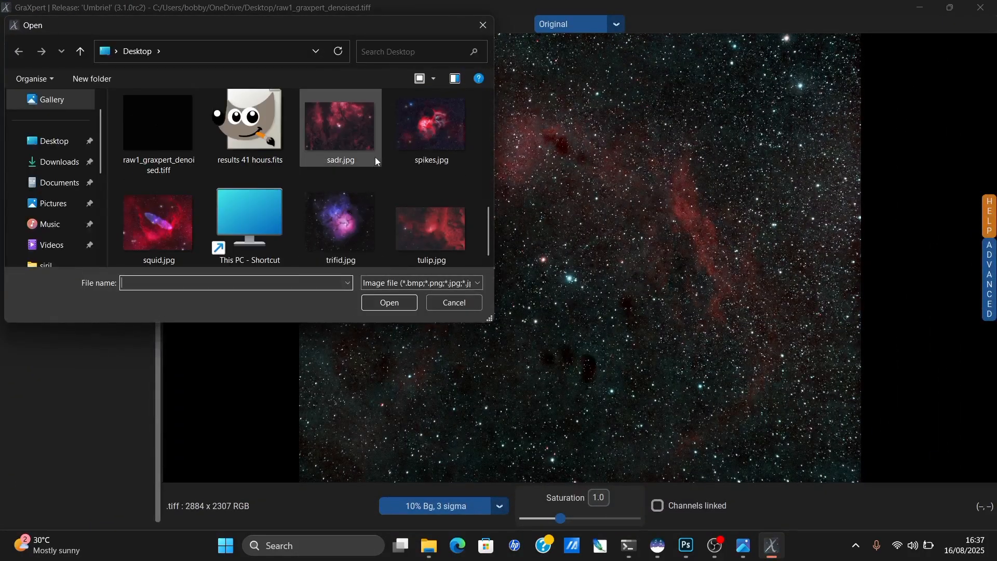
double_click(265, 161)
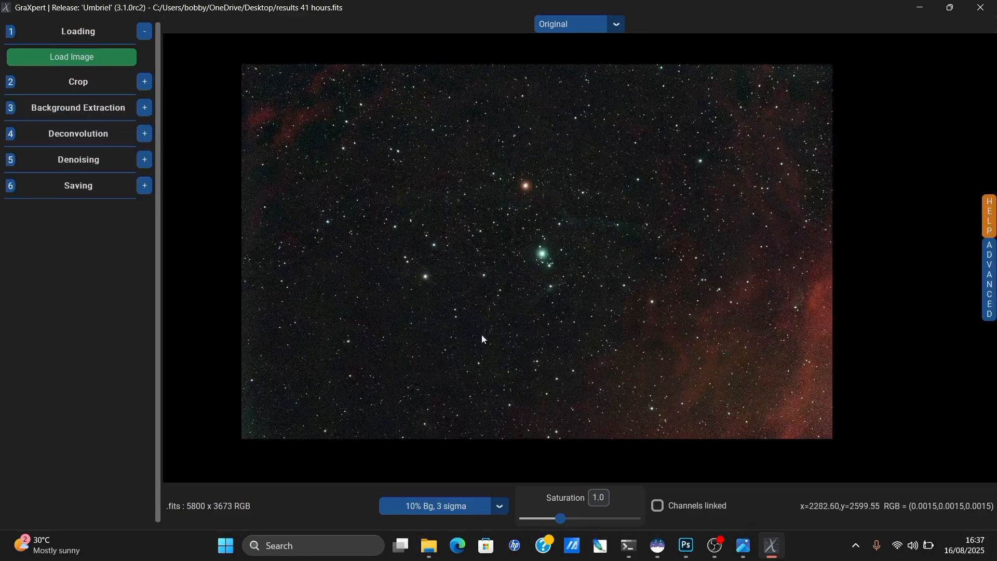
Denoise the loaded image with a denoise strength of 0.9 and inspect the central stars up close.
left_click(143, 160)
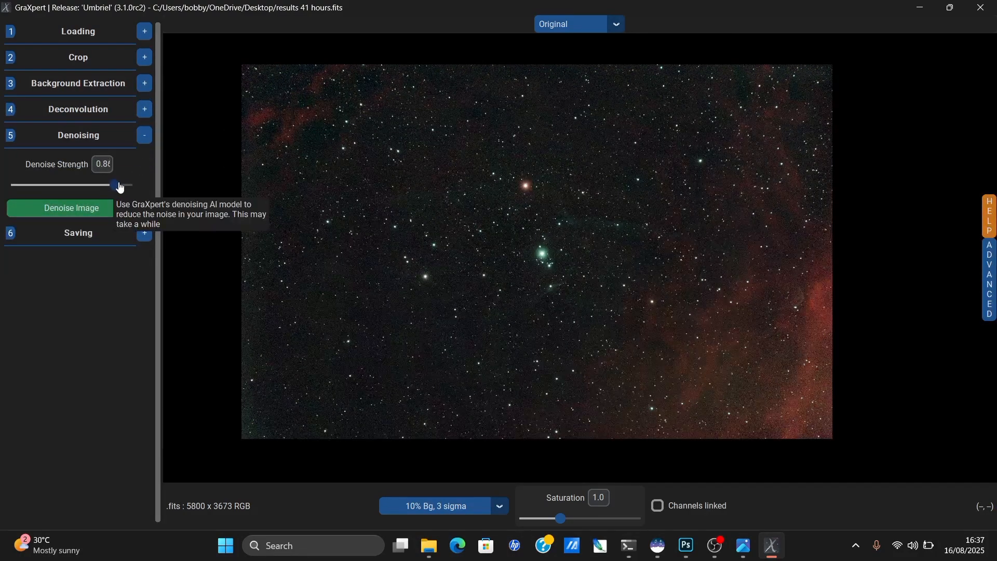
left_click(124, 189)
left_click(111, 210)
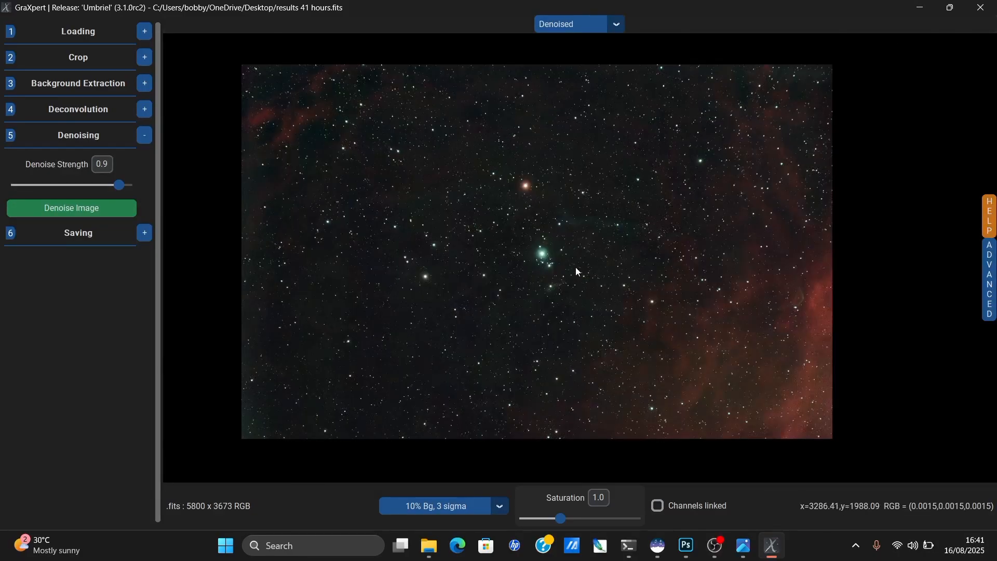
scroll(569, 263, "up", 2)
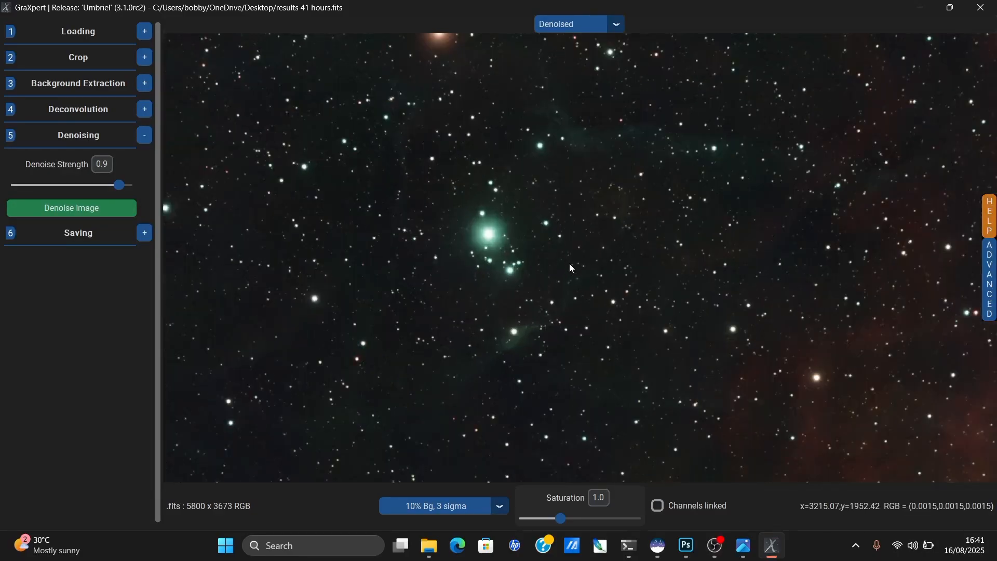
scroll(569, 263, "up", 2)
scroll(570, 265, "down", 6)
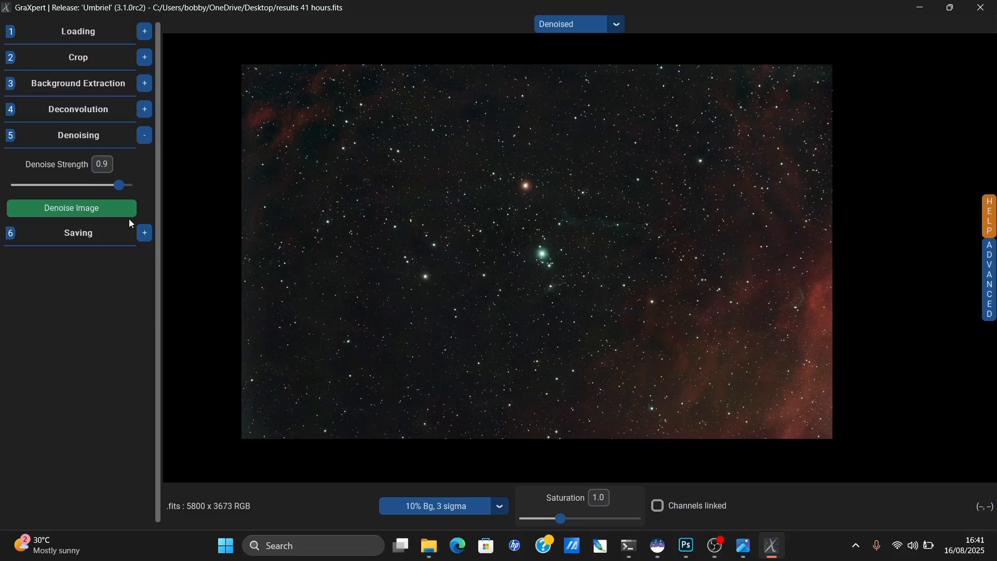
Save the denoised image to the desktop as a 32 bit Fits file named results 41 hours_graxpert_denoised.fits.
left_click(145, 233)
left_click(88, 213)
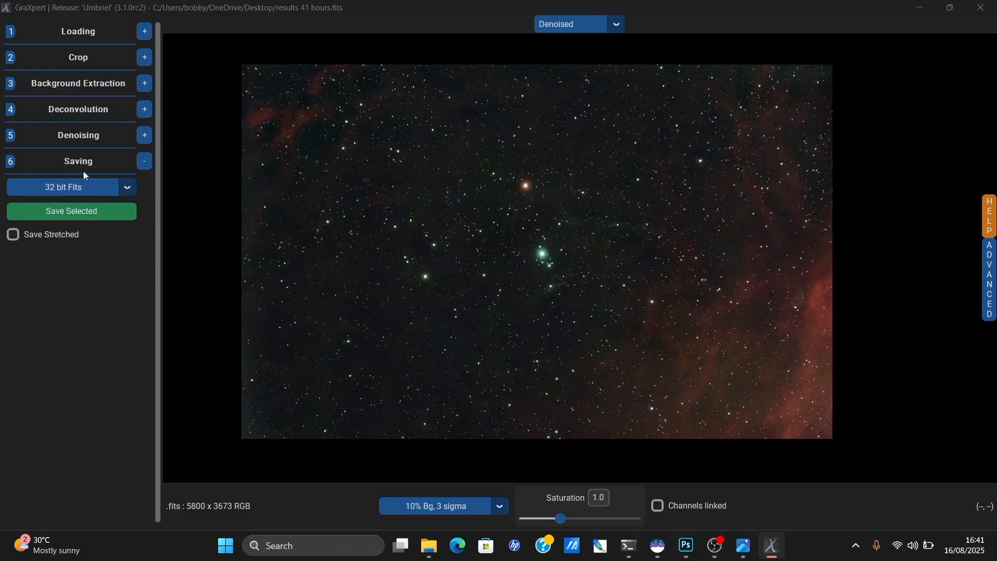
left_click(64, 162)
left_click(61, 148)
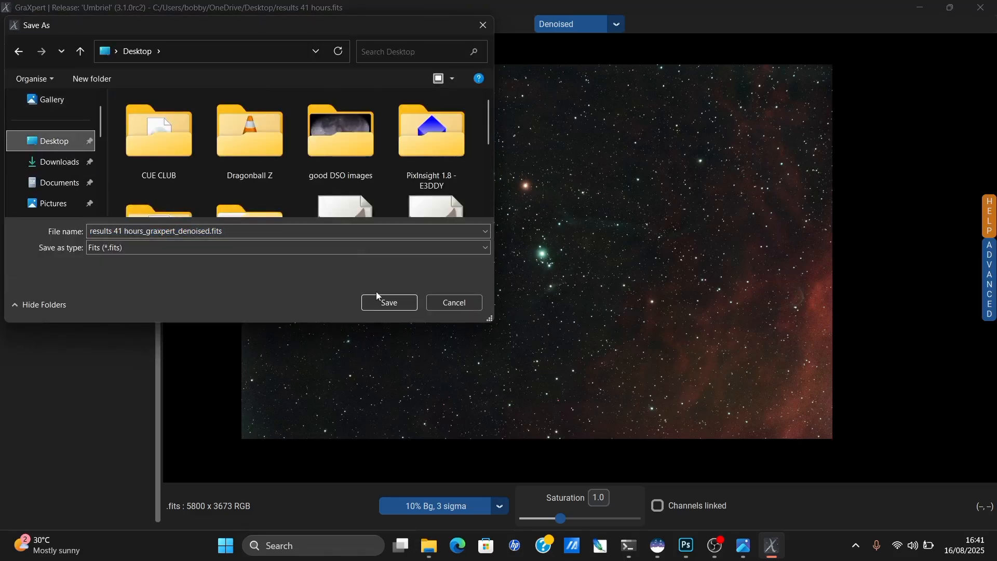
left_click(390, 302)
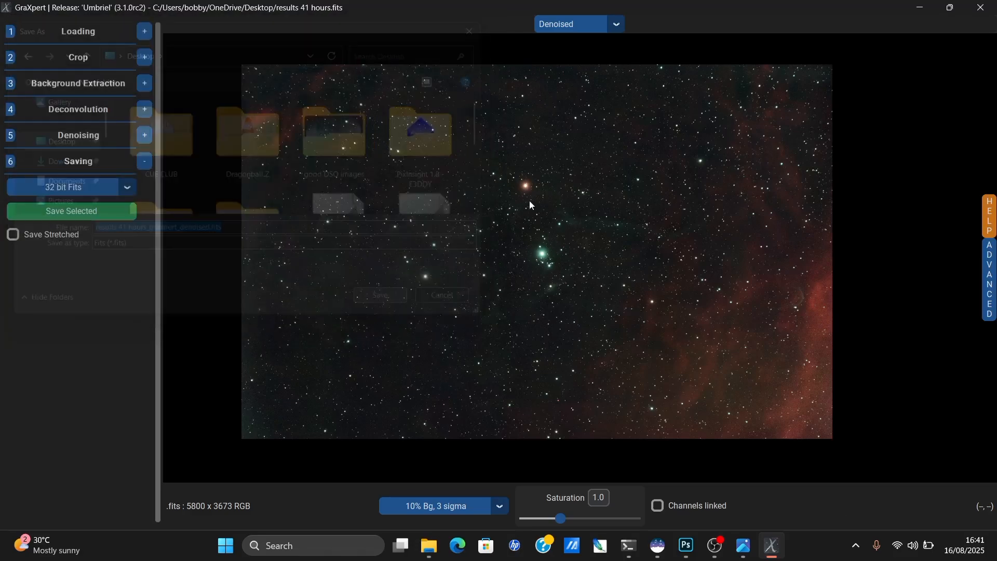
Switch back to Siril and open results 41 hours_graxpert_denoised.fits from the desktop in the maximized window.
left_click(921, 8)
left_click(658, 545)
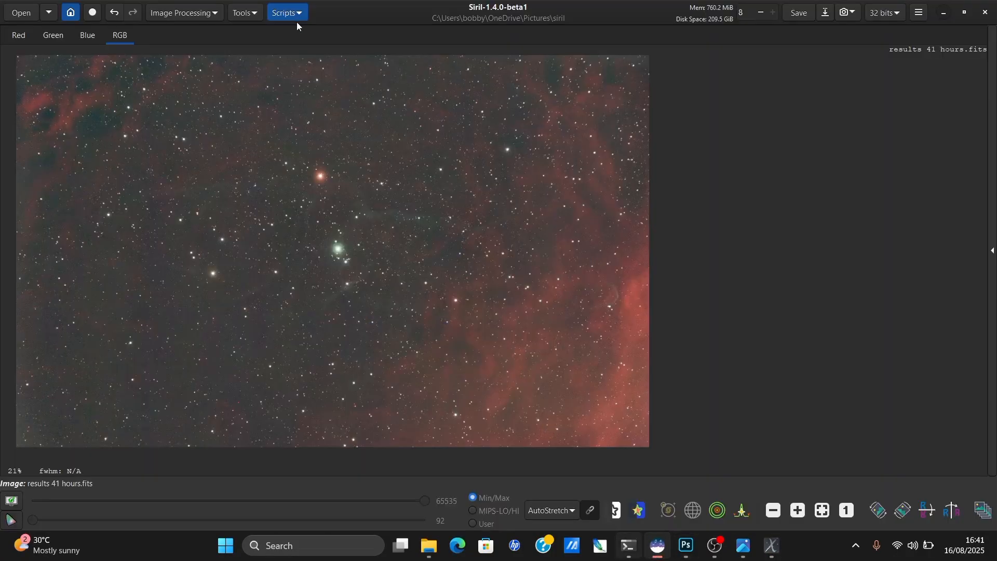
double_click(326, 17)
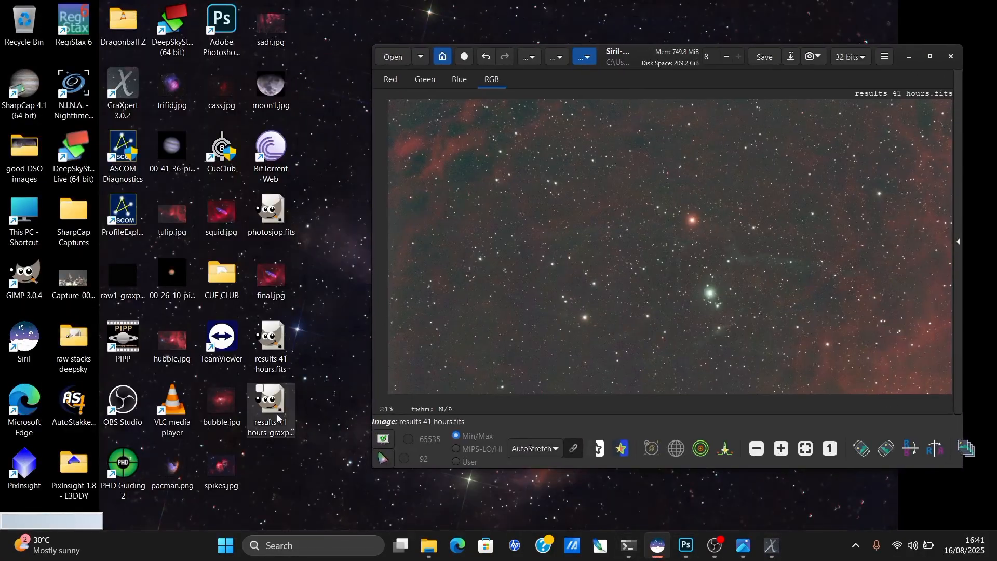
left_click_drag(277, 418, 697, 291)
left_click(722, 301)
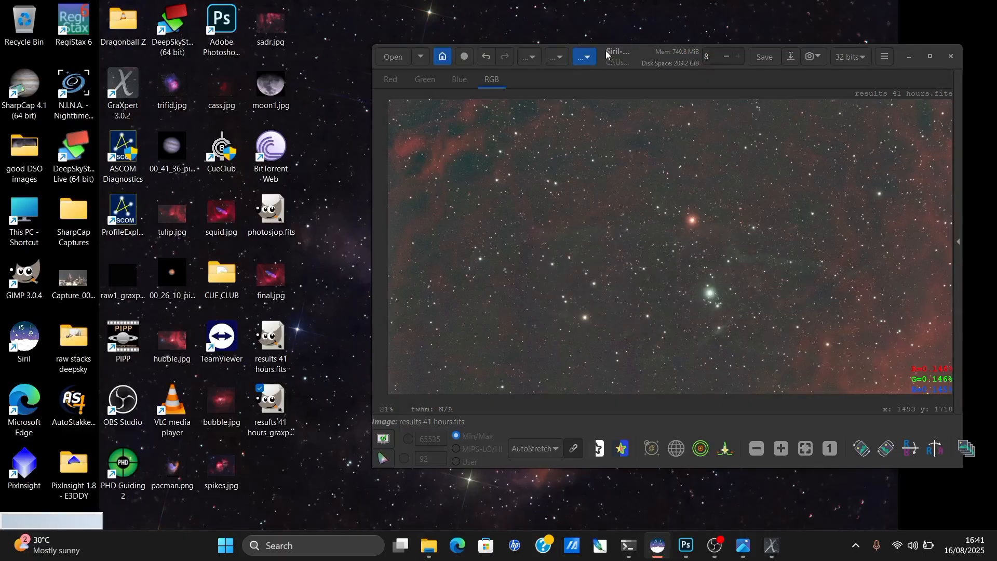
double_click(607, 55)
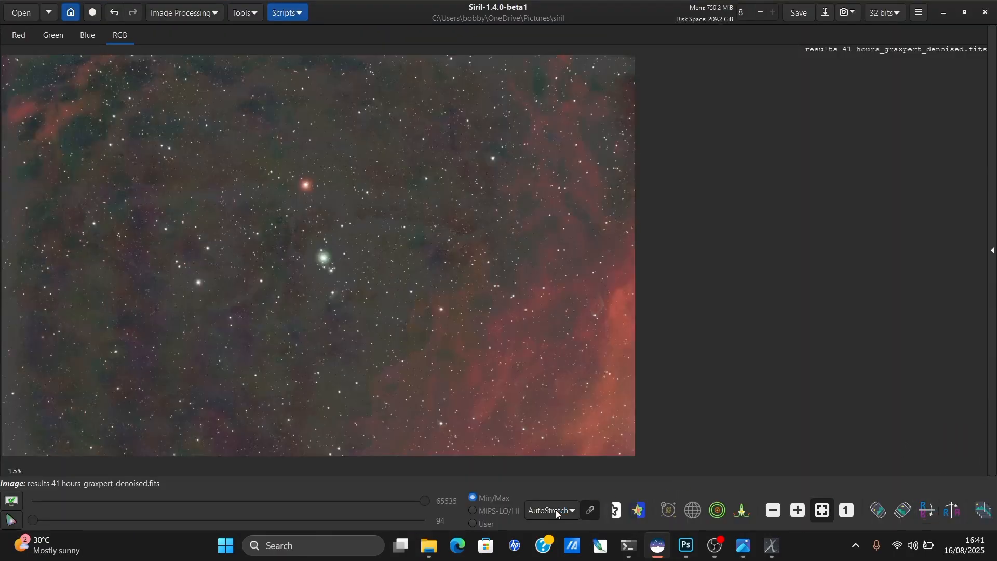
Reapply the AutoStretch preview mode to the denoised image and inspect its central region up close.
left_click(556, 509)
left_click(564, 479)
scroll(301, 271, "up", 5)
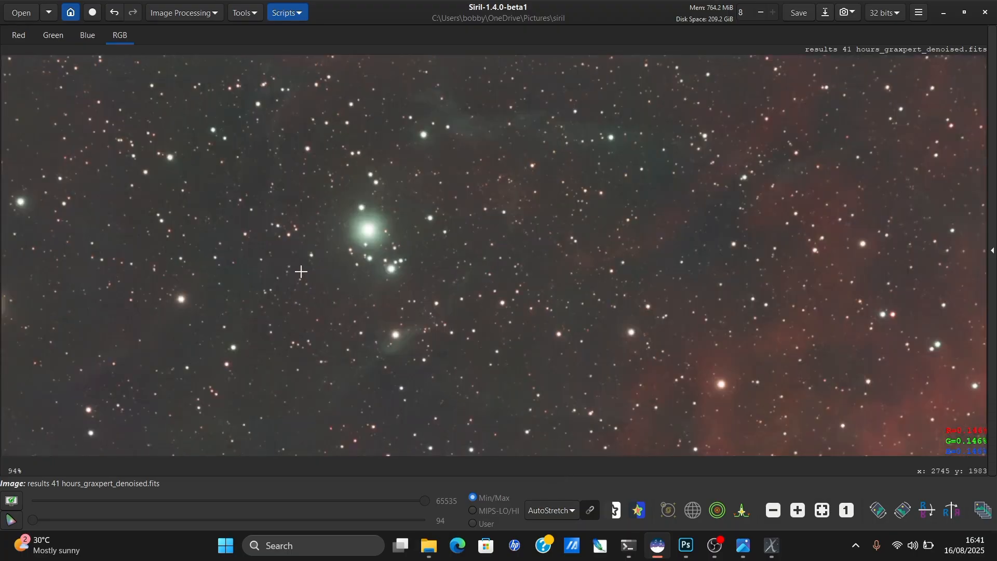
scroll(301, 271, "down", 5)
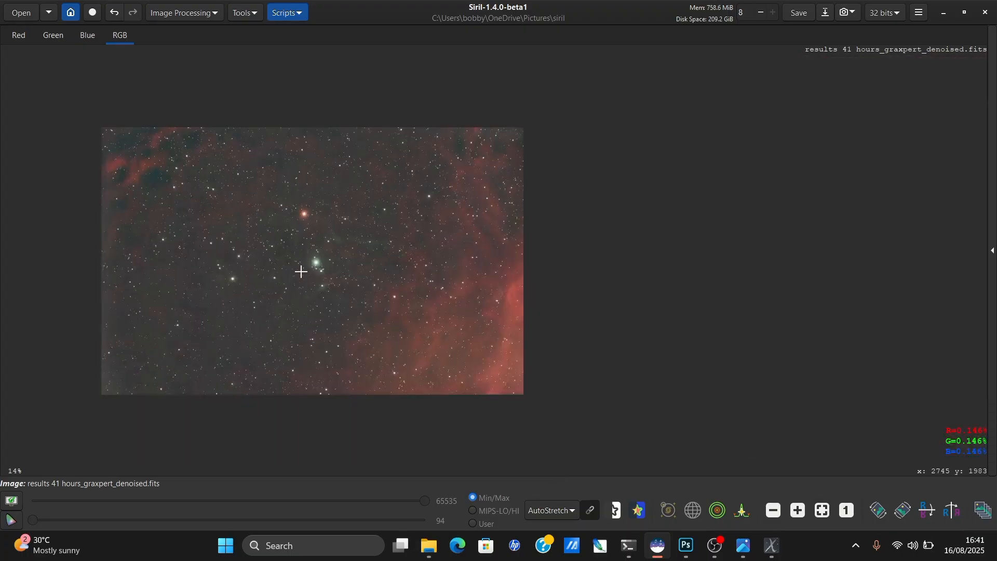
Split the denoised image into RGB channel files named R, G and B, and close the extraction dialog.
left_click(199, 16)
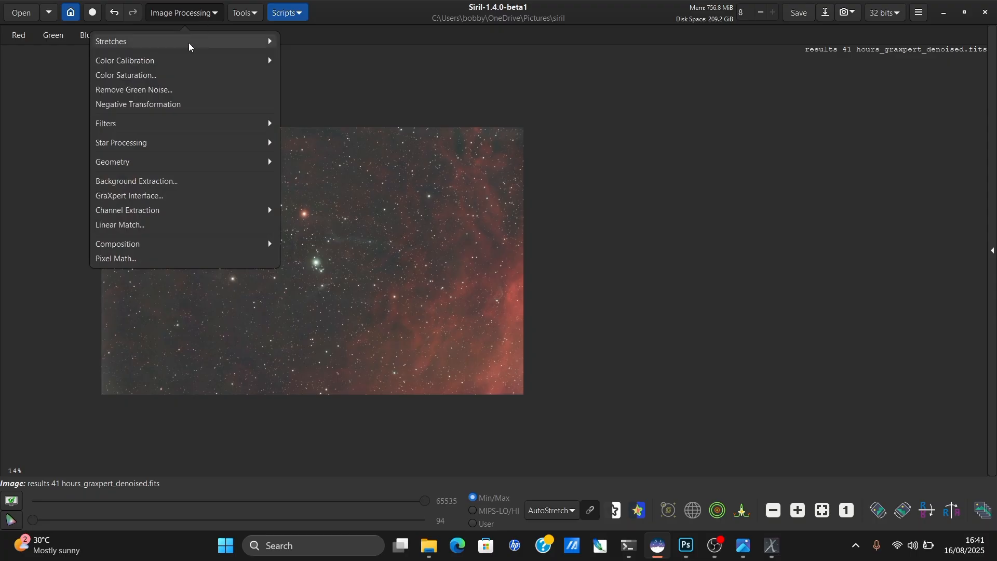
left_click(179, 209)
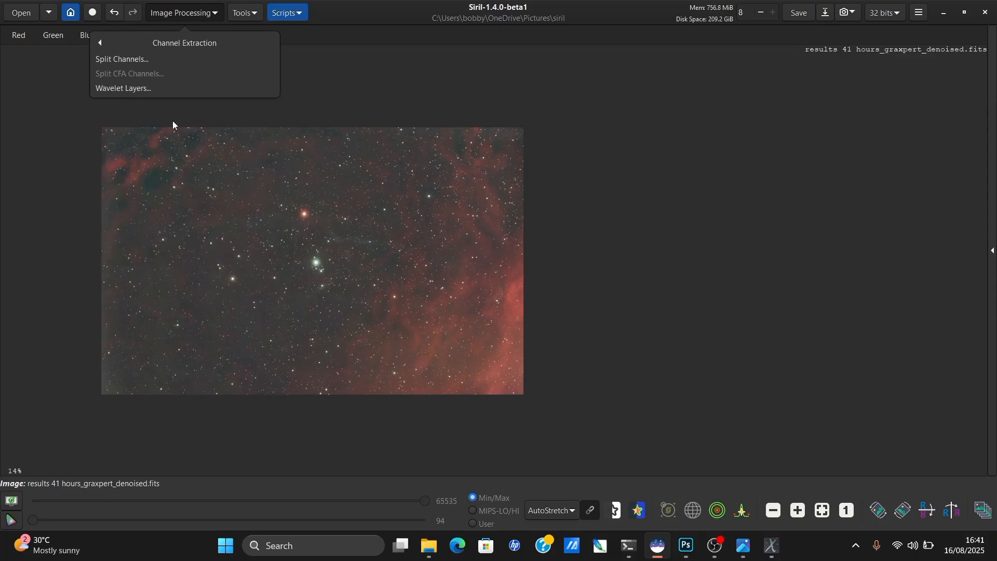
left_click(184, 61)
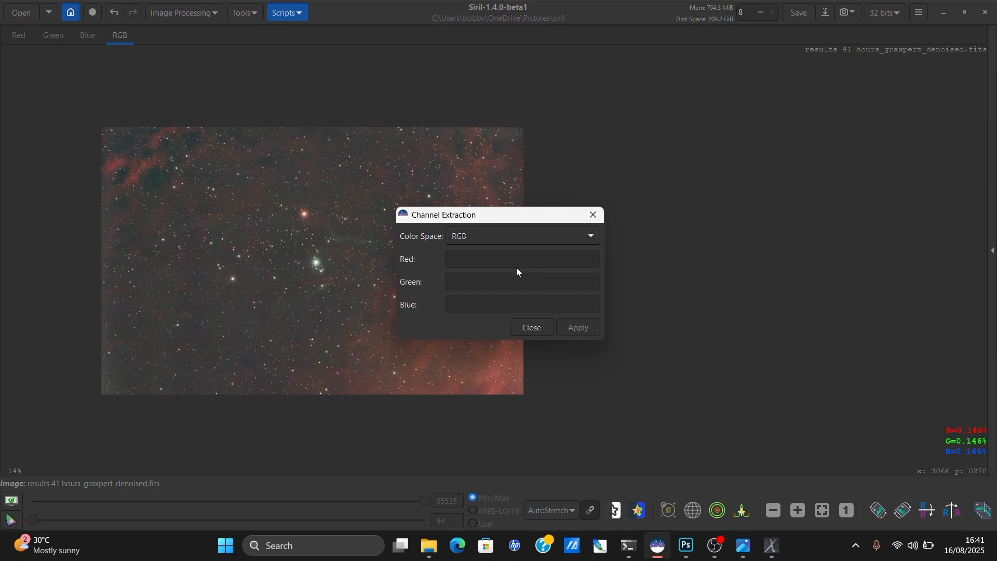
type("r")
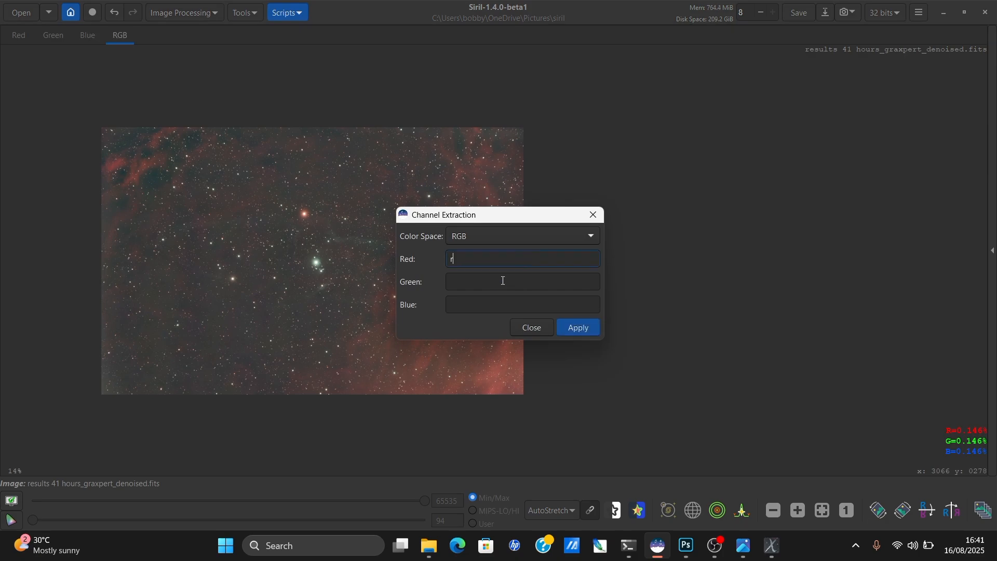
key("BackSpace")
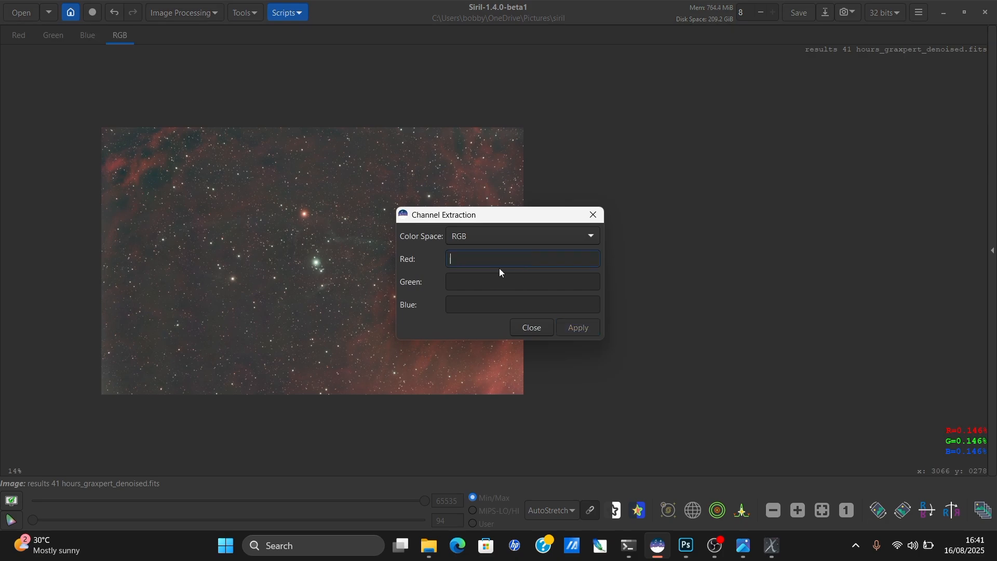
type("R")
left_click(498, 287)
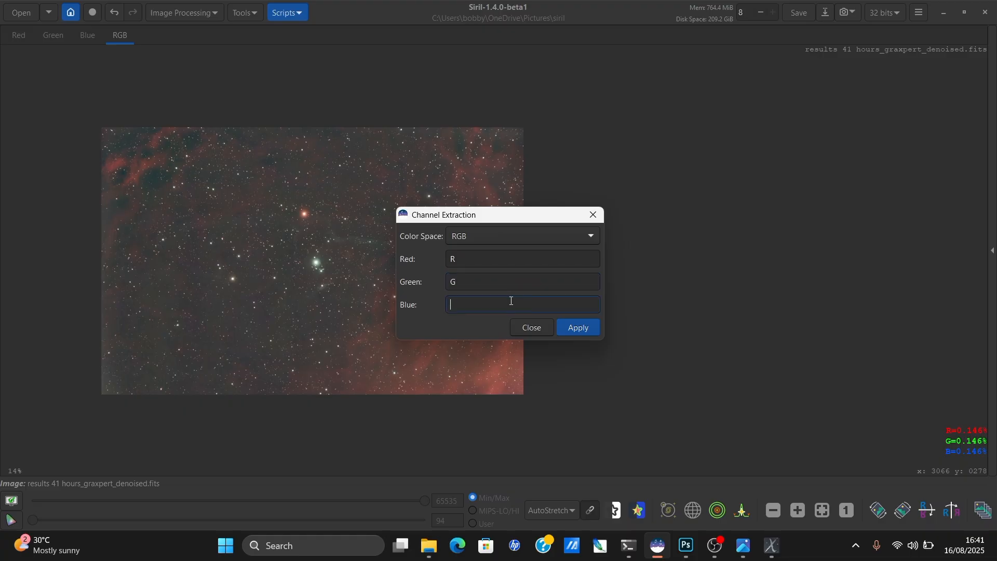
left_click(577, 327)
left_click(592, 214)
Switch to File Explorer and open the siril folder inside Pictures.
left_click(429, 546)
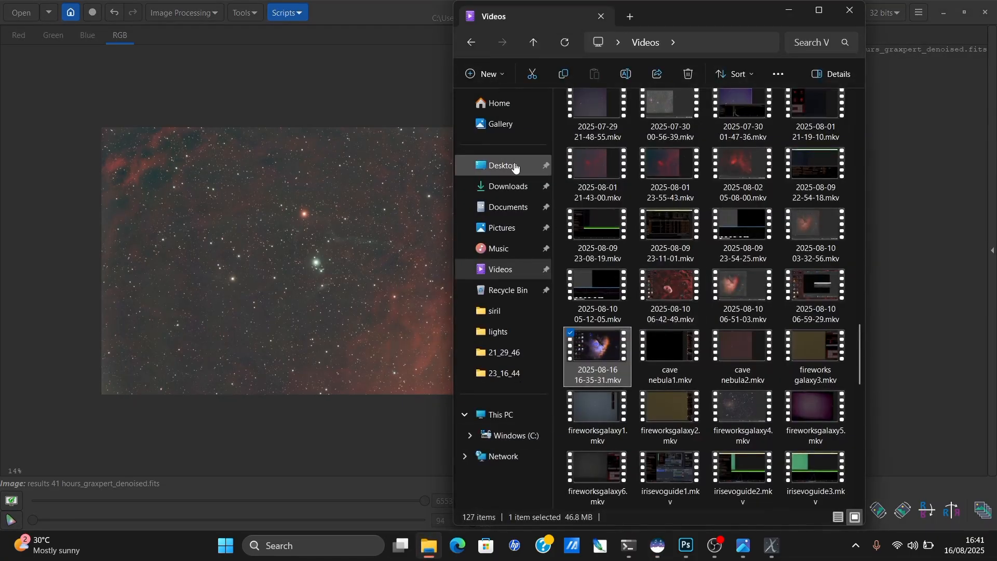
left_click(502, 227)
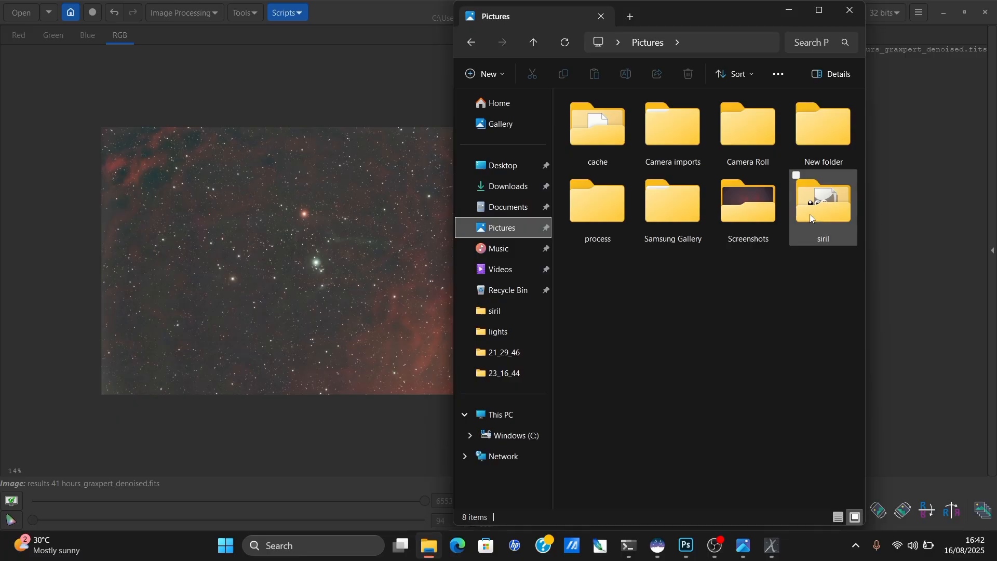
double_click(657, 172)
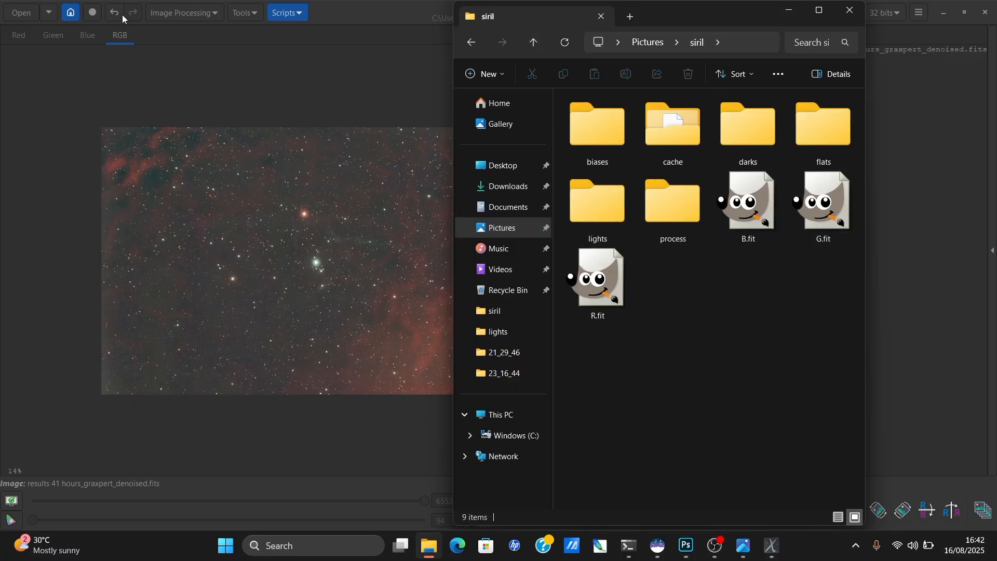
Return to Siril and check the contents of its current working folder without changing it.
left_click(110, 31)
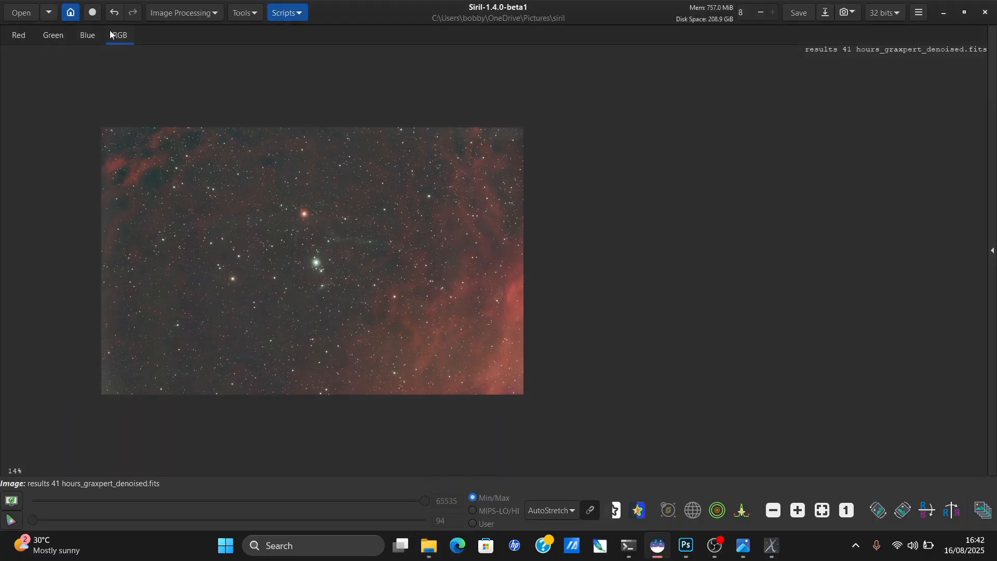
left_click(70, 13)
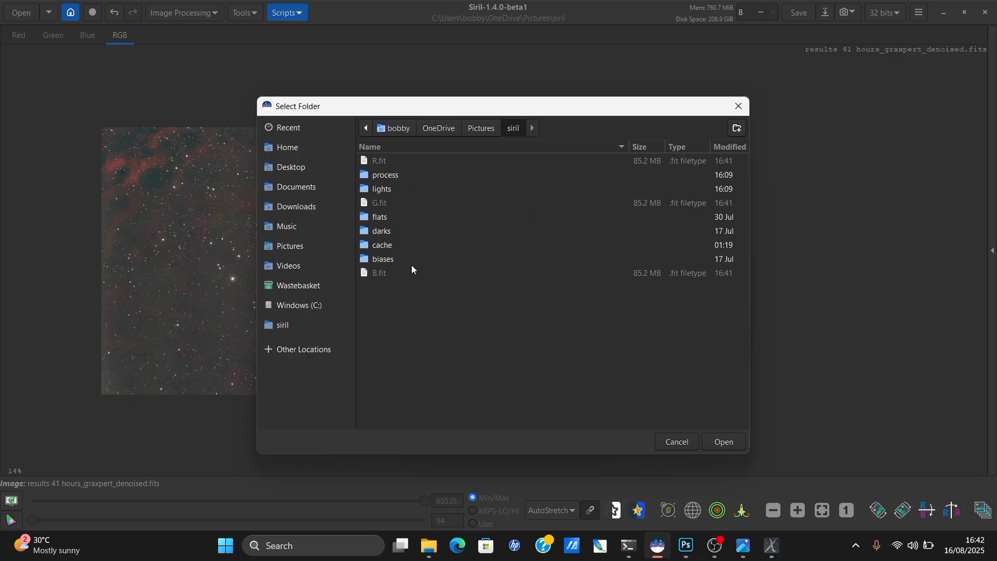
left_click(738, 106)
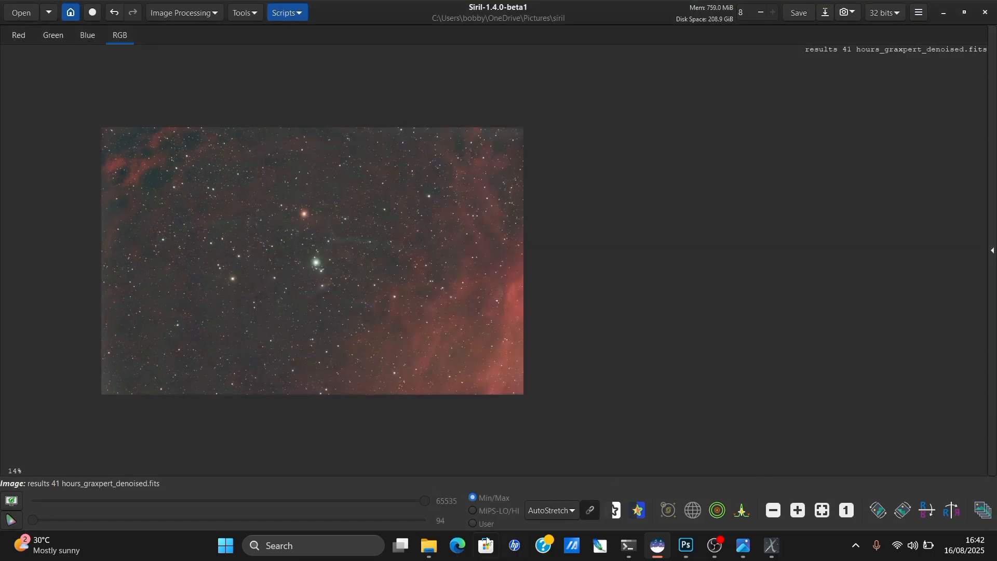
Move B.fit and G.fit from the siril folder into the lights subfolder in File Explorer.
left_click(429, 545)
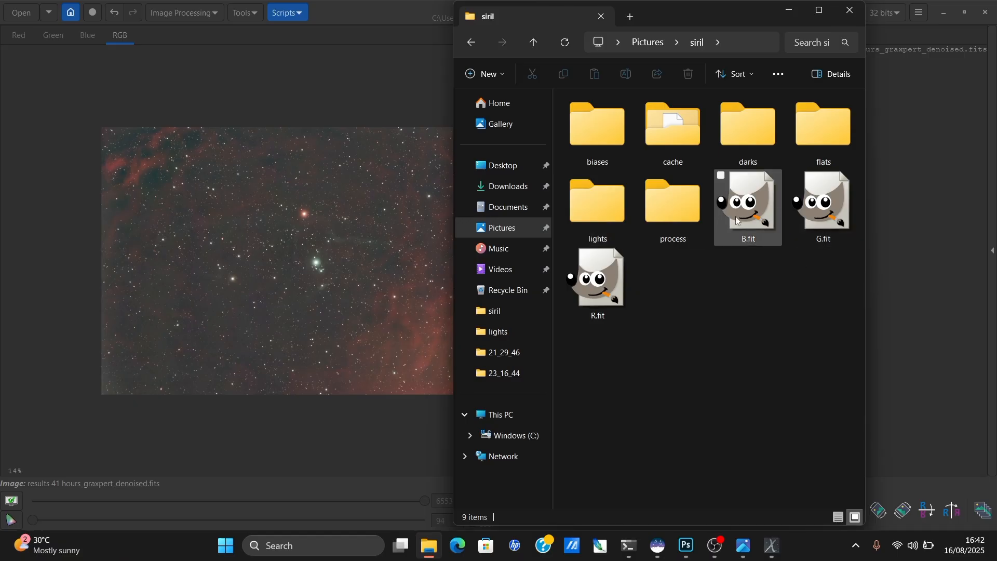
left_click(823, 208)
left_click(753, 206, "ctrl")
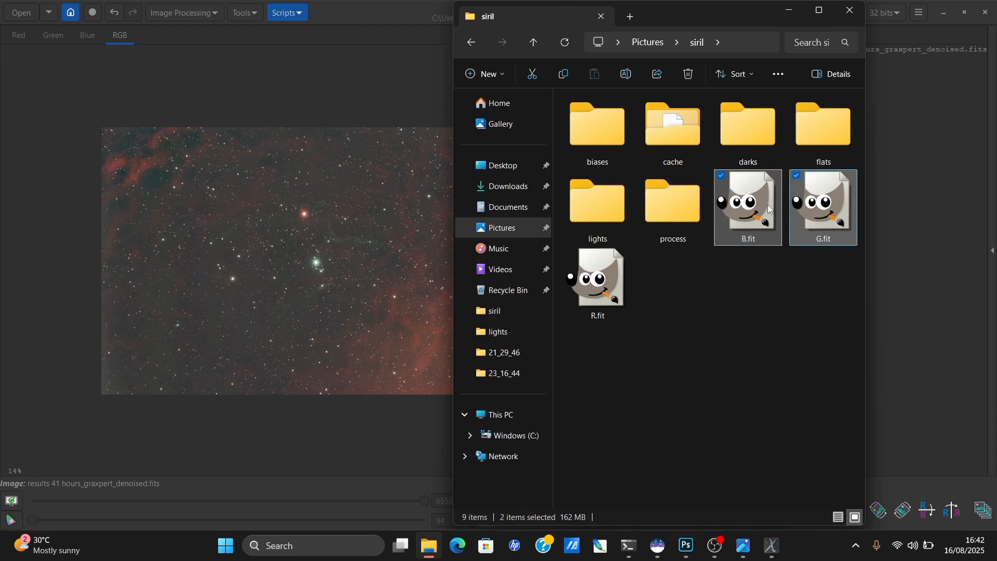
left_click_drag(762, 207, 625, 206)
left_click_drag(607, 208, 607, 207)
Return to Siril and look through the installed Siril script files for a preprocessing script without calibration frames.
left_click(294, 23)
left_click(289, 17)
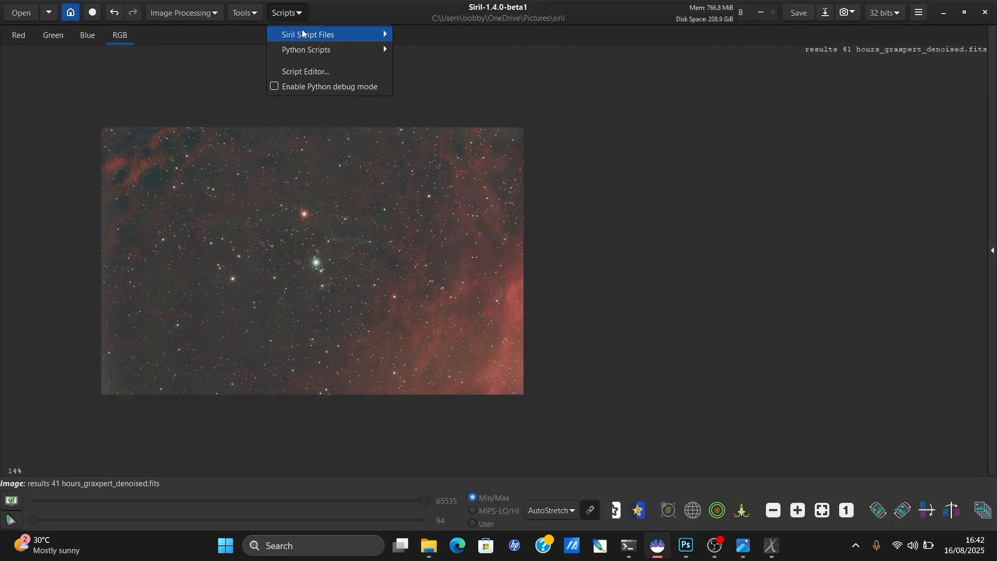
mouse_move(301, 29)
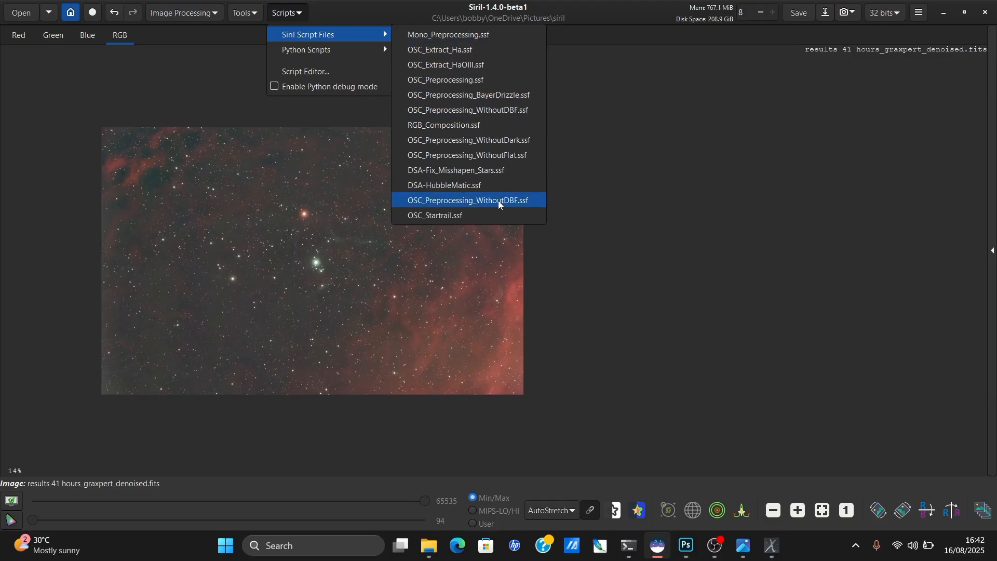
left_click(731, 139)
Examine the selected processing and preprocessing scripts in the online script repository list of the preferences.
left_click(919, 14)
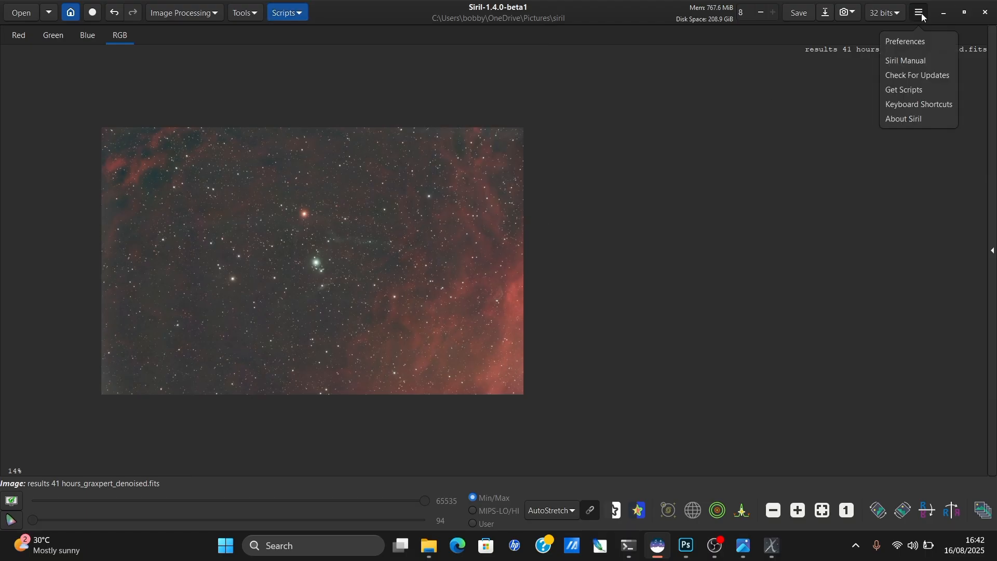
left_click(932, 43)
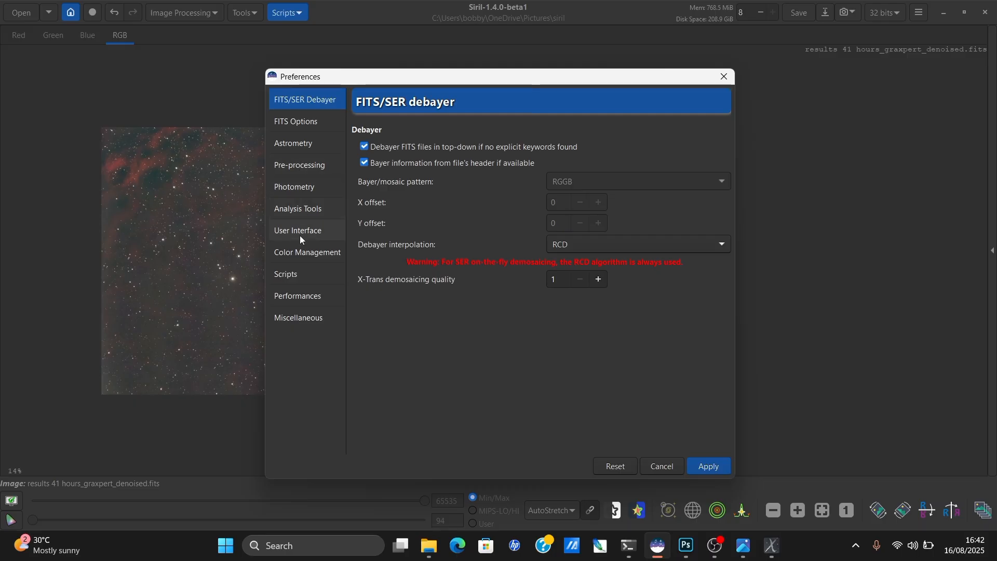
left_click(307, 274)
scroll(674, 357, "down", 2)
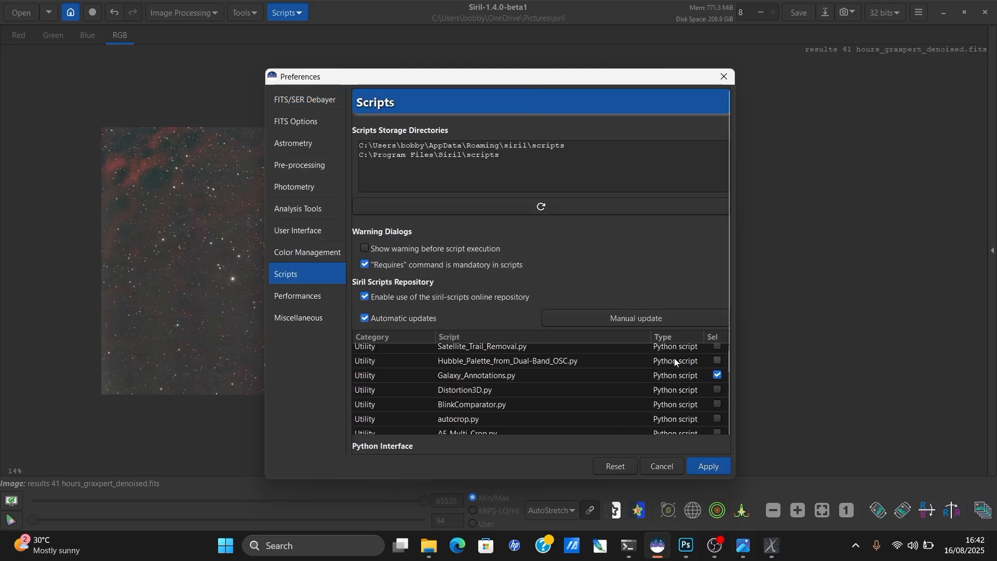
scroll(676, 375, "up", 2)
scroll(676, 375, "down", 3)
scroll(684, 402, "down", 10)
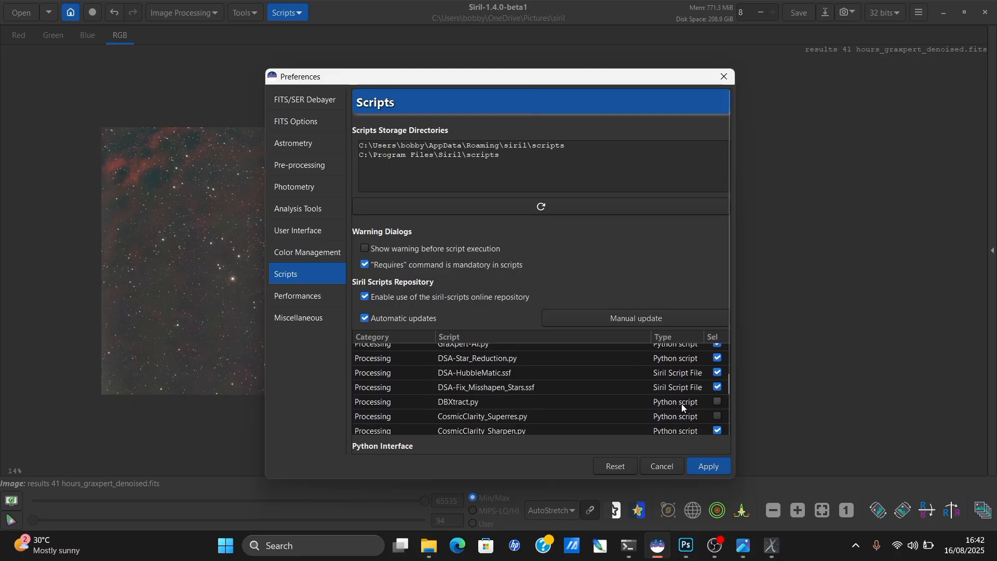
scroll(681, 404, "down", 5)
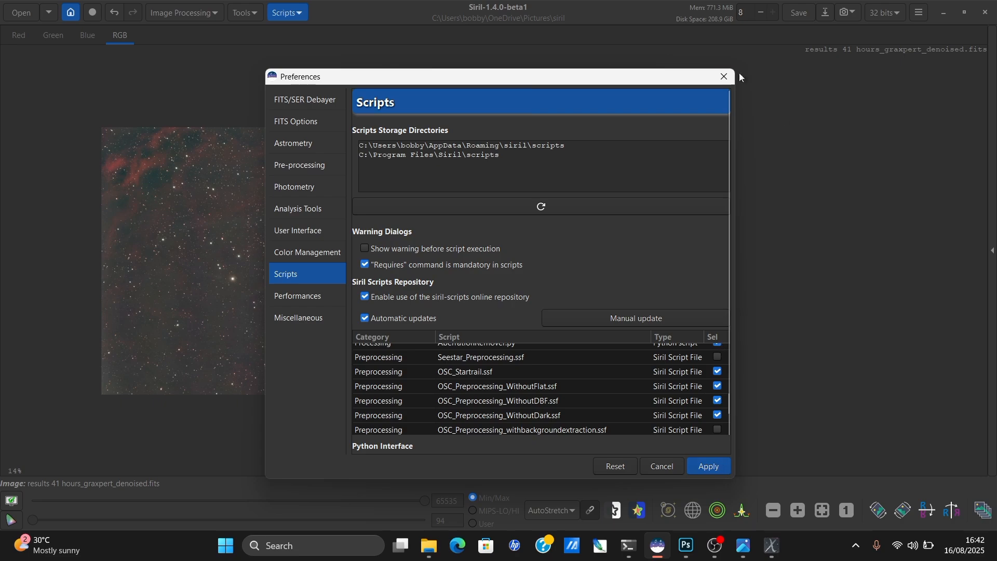
left_click(724, 77)
Run the OSC_Preprocessing_WithoutDBF.ssf script on the channel files in the lights folder and collapse the console panel.
left_click(273, 14)
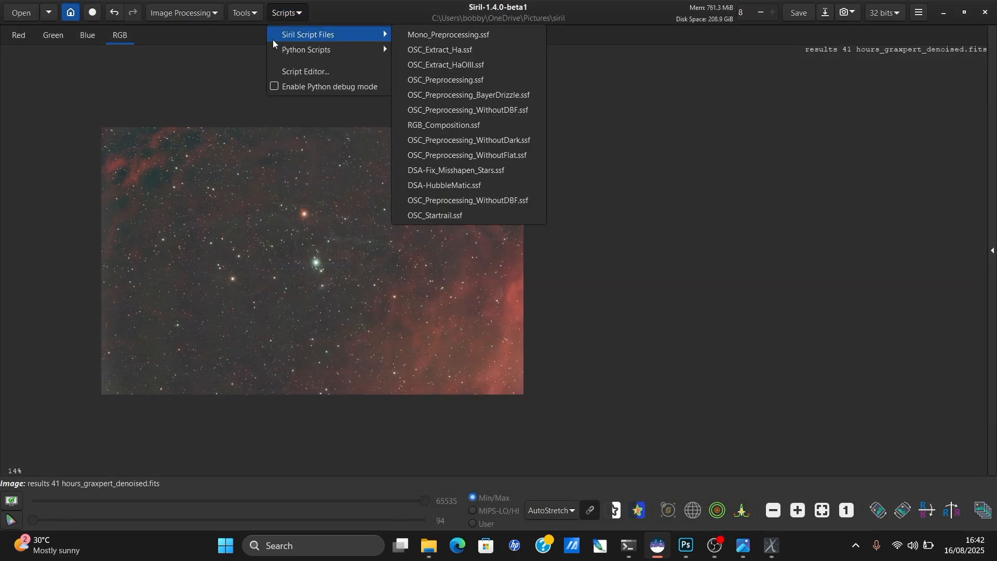
left_click(522, 203)
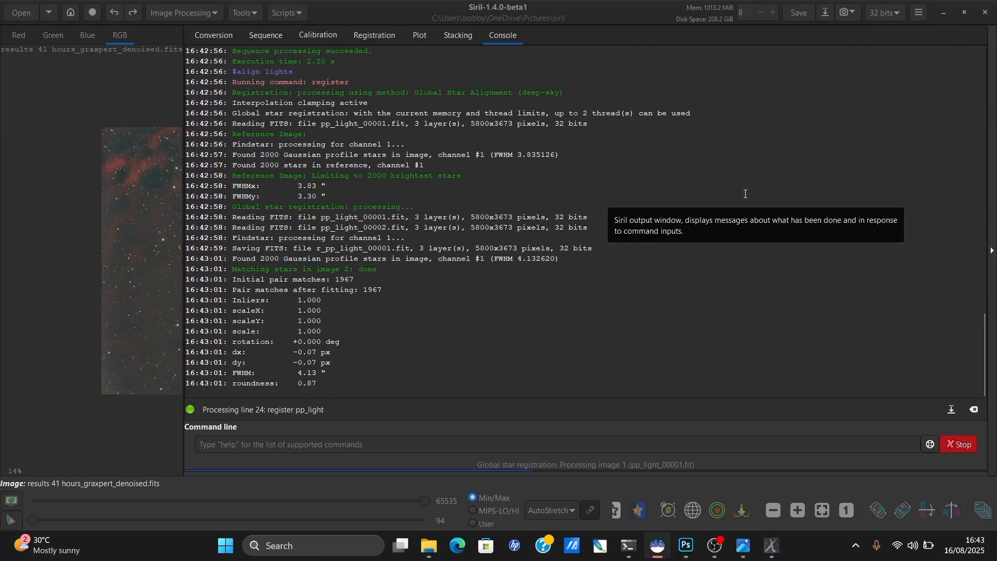
left_click(991, 137)
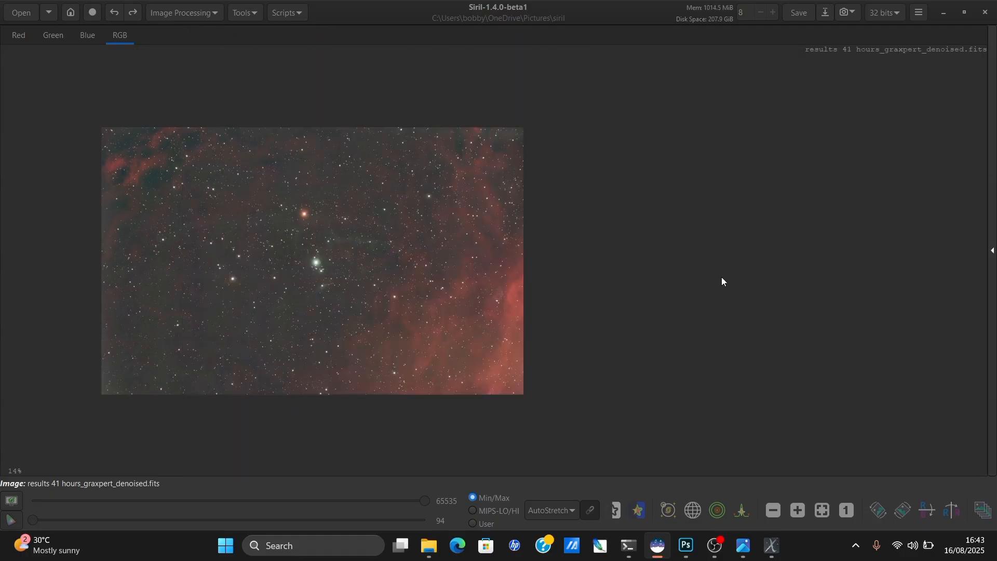
Load result.fit from the siril folder into Siril and inspect the nebula around the central bright star.
left_click(429, 545)
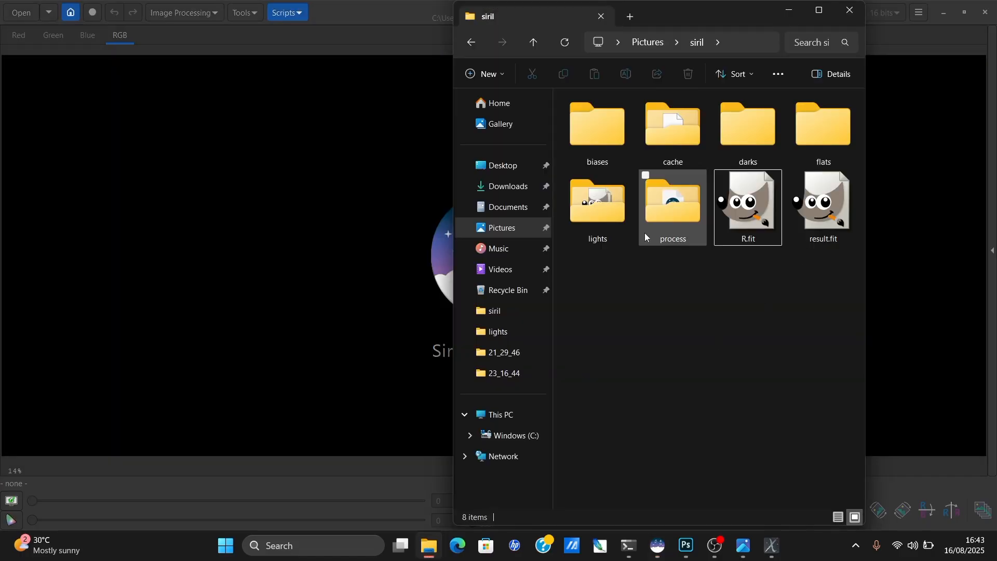
left_click_drag(815, 214, 355, 207)
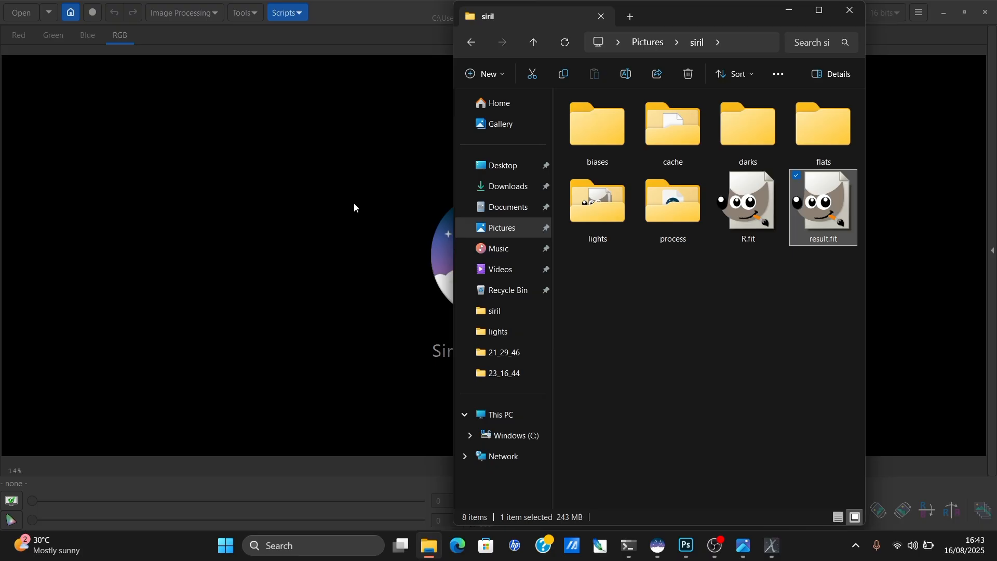
left_click(341, 16)
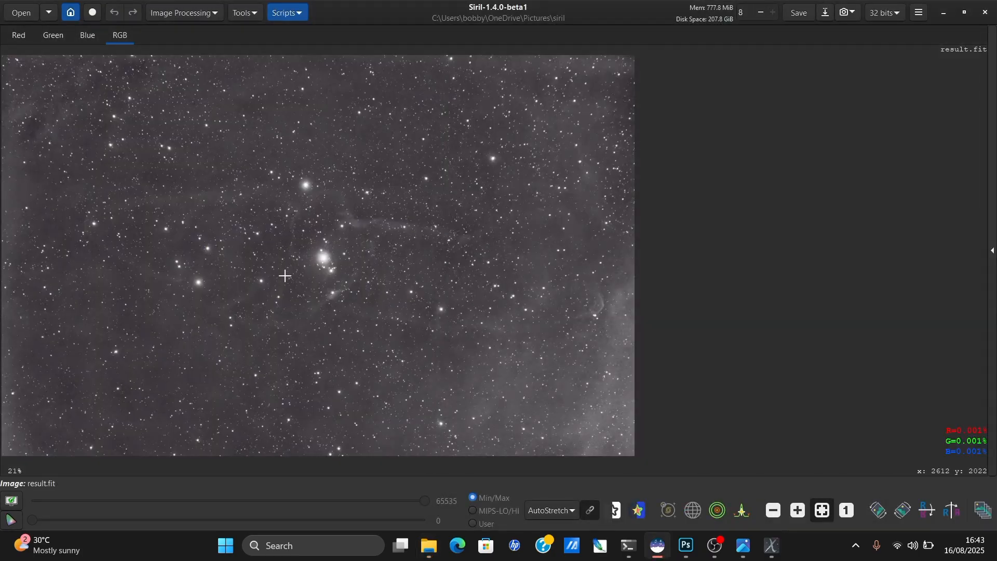
scroll(284, 275, "down", 1)
scroll(334, 278, "up", 2)
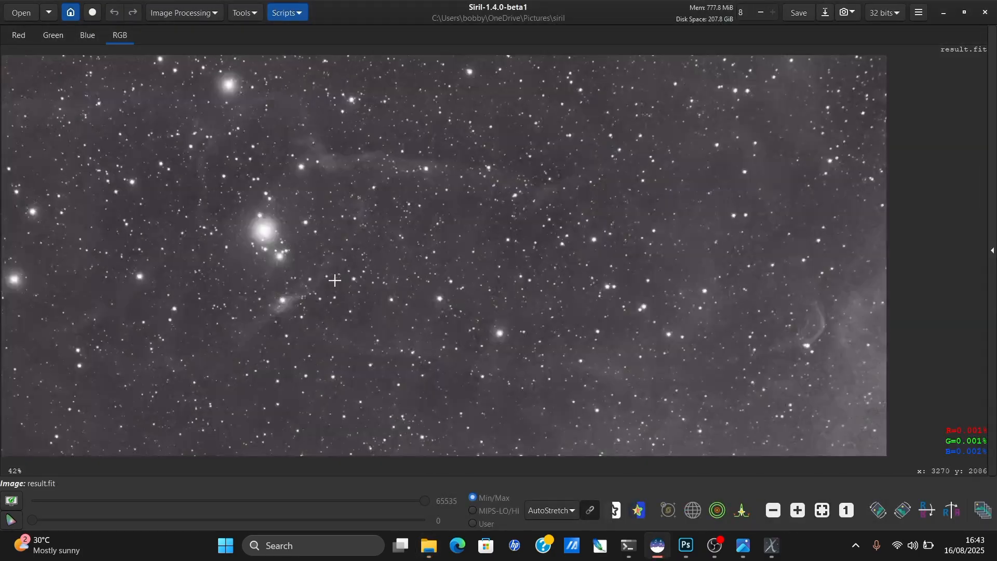
scroll(207, 231, "down", 2)
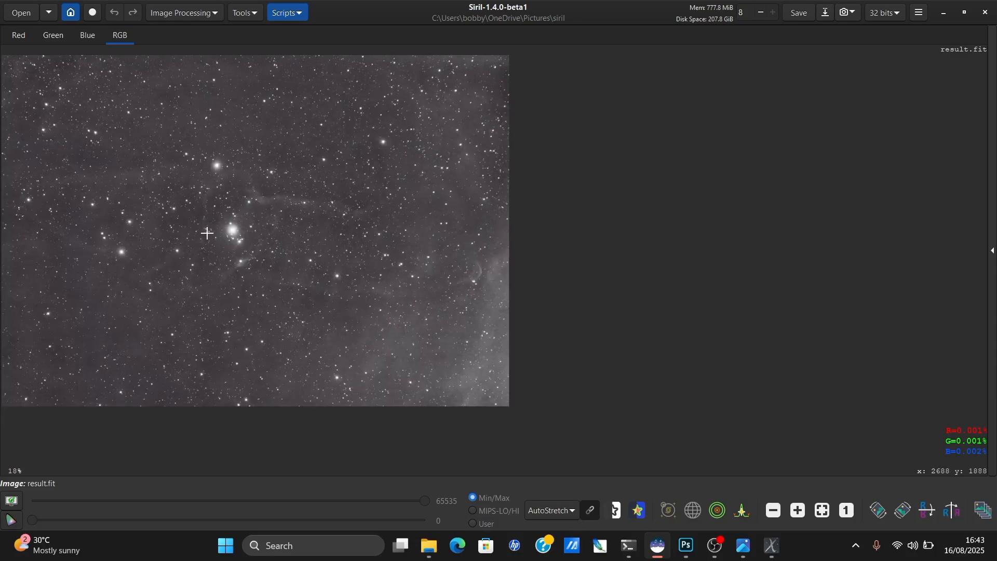
left_click_drag(223, 249, 325, 283)
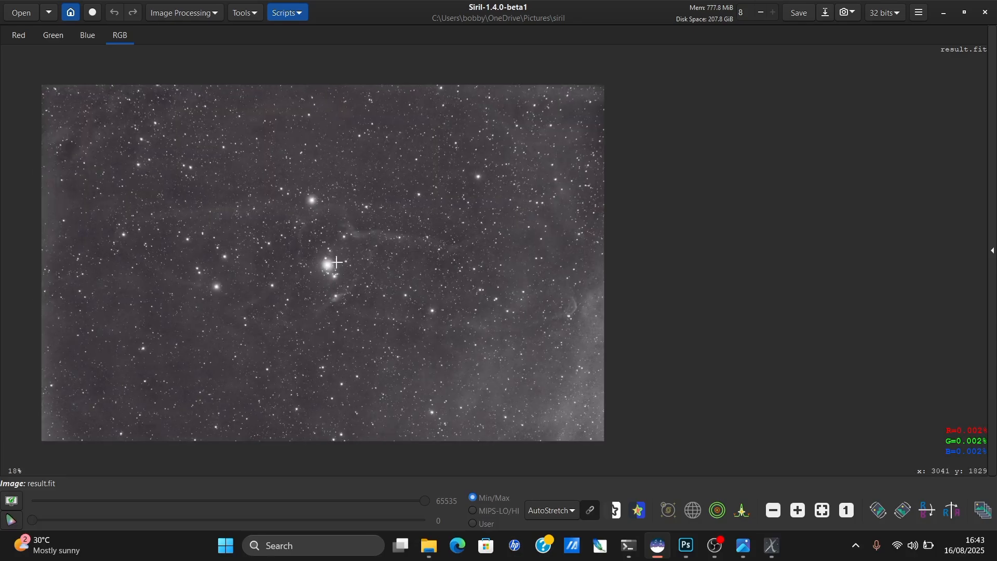
Start splitting the channels of result.fit in RGB colour space and clear the red, green and blue output file names.
left_click(200, 12)
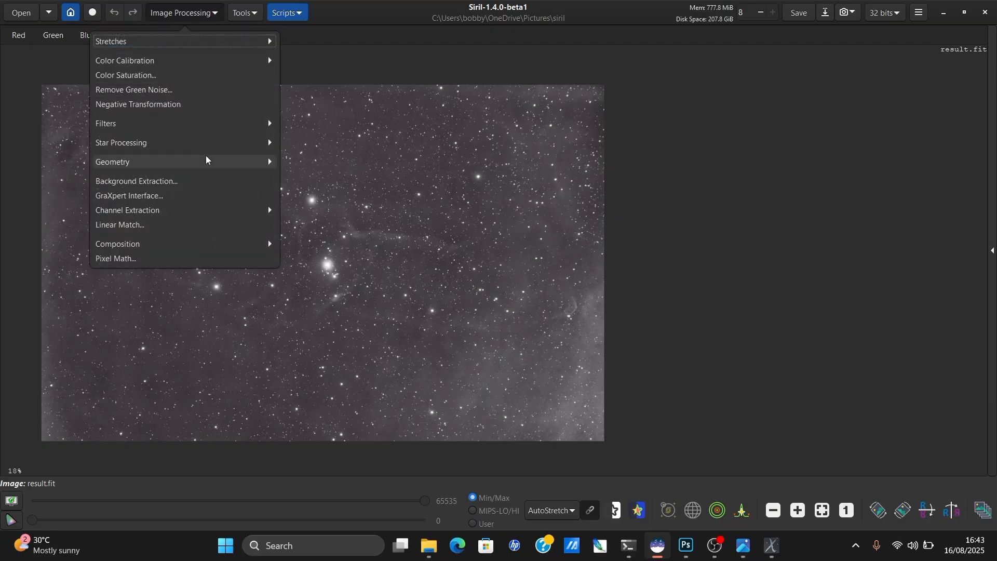
left_click(211, 205)
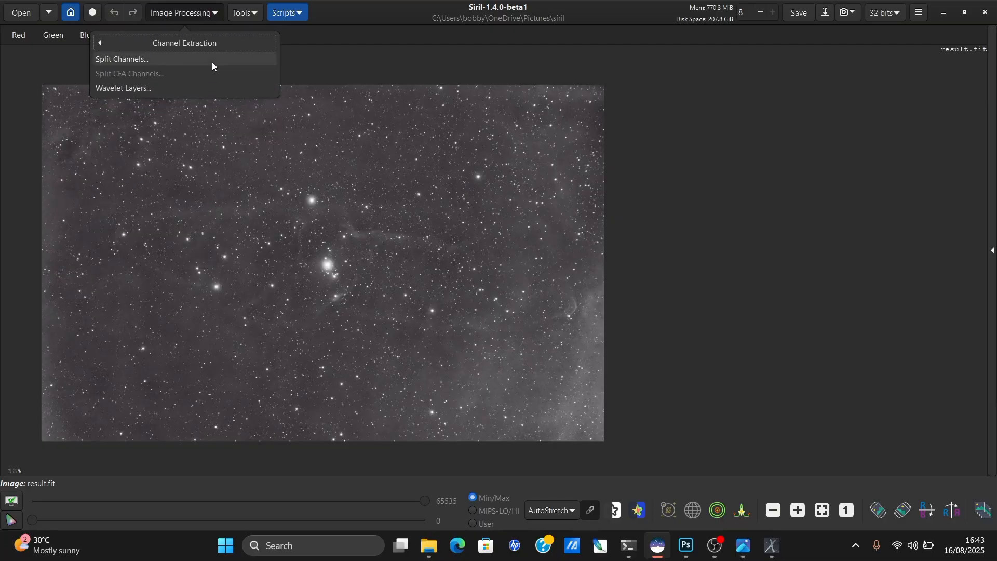
left_click(199, 12)
left_click(200, 12)
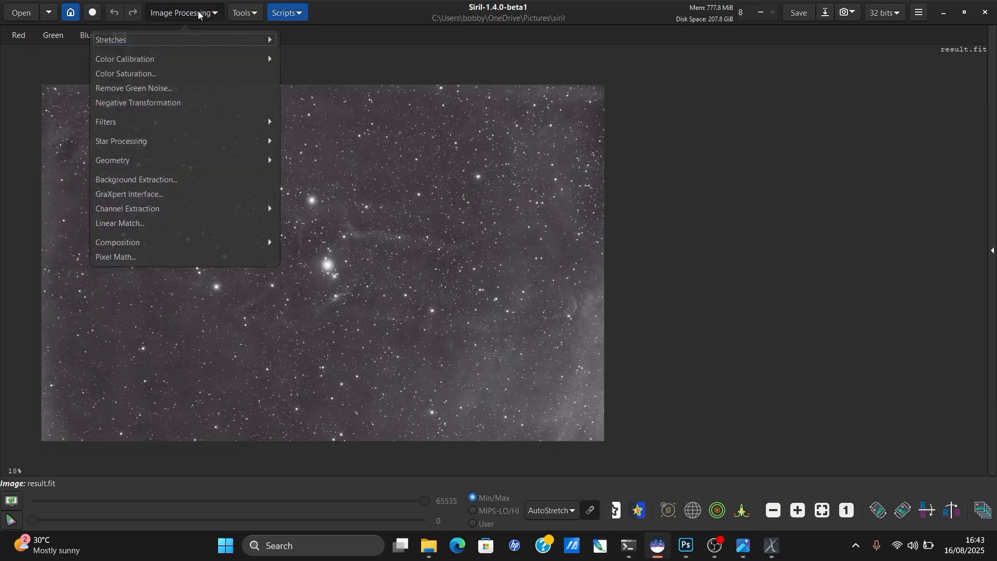
left_click(126, 206)
left_click(162, 58)
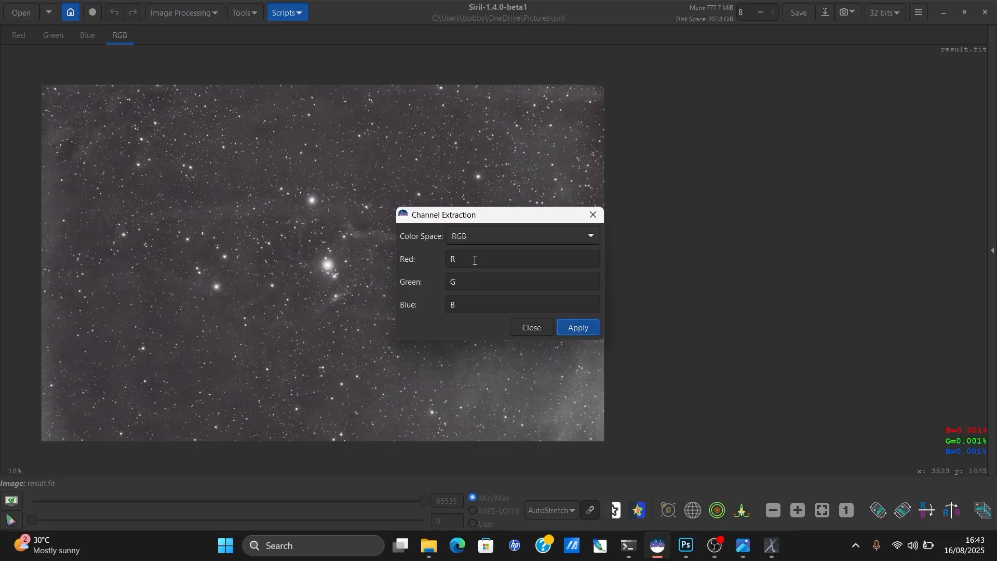
left_click(474, 260)
key("BackSpace")
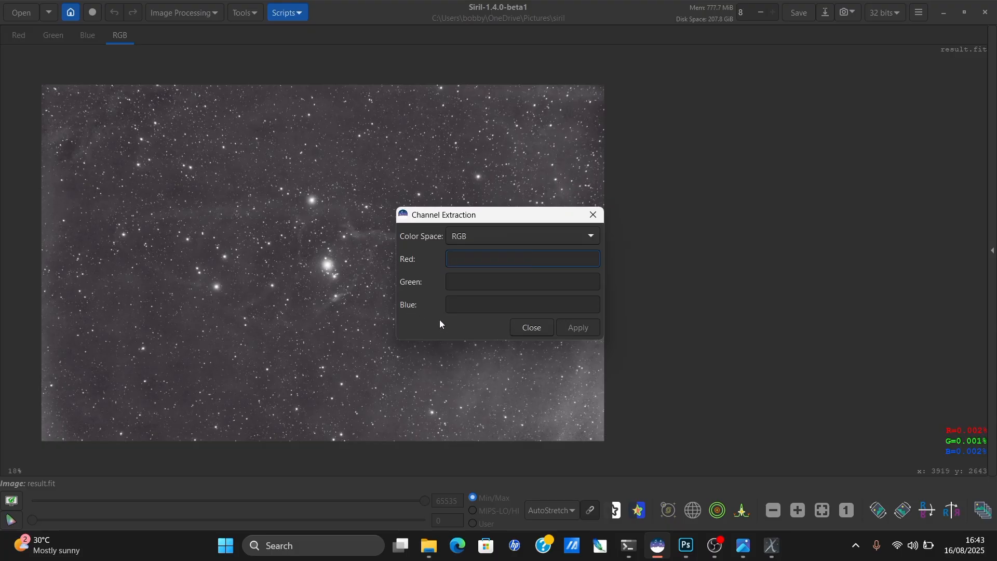
left_click(470, 300)
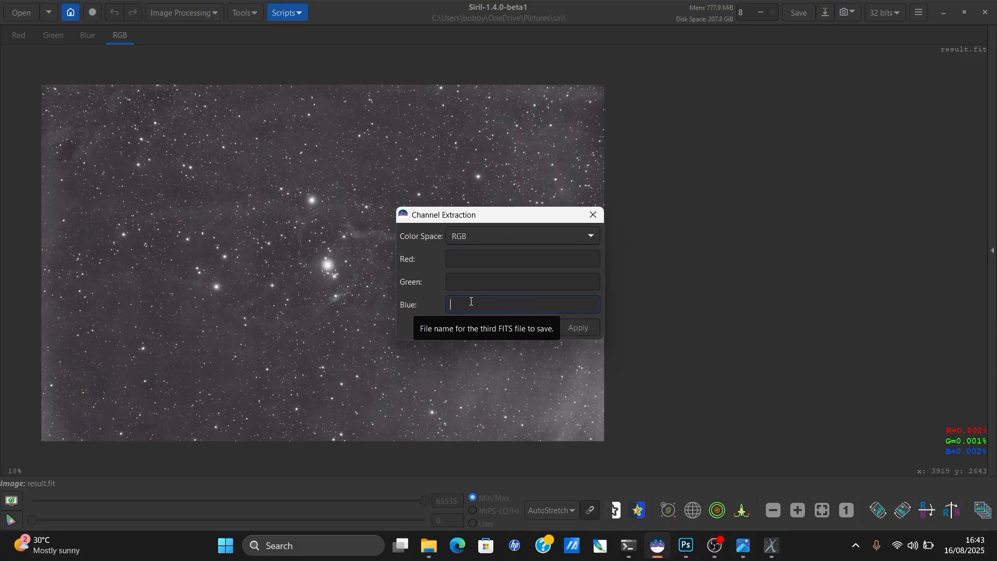
Extract only the red channel of result.fit, naming its file BLUE, and close the channel extraction.
left_click(481, 257)
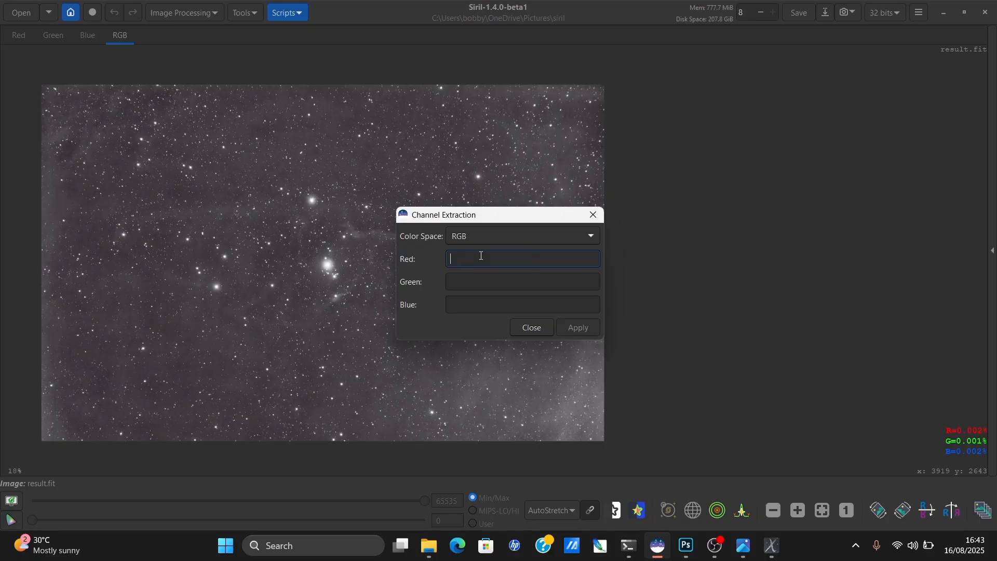
type("B")
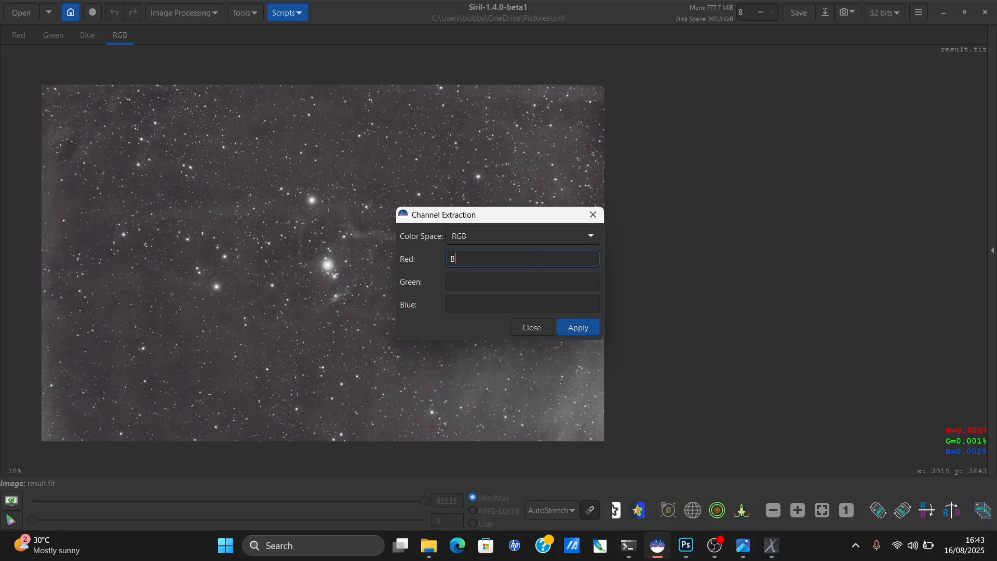
type("LUE")
left_click(574, 327)
left_click(593, 214)
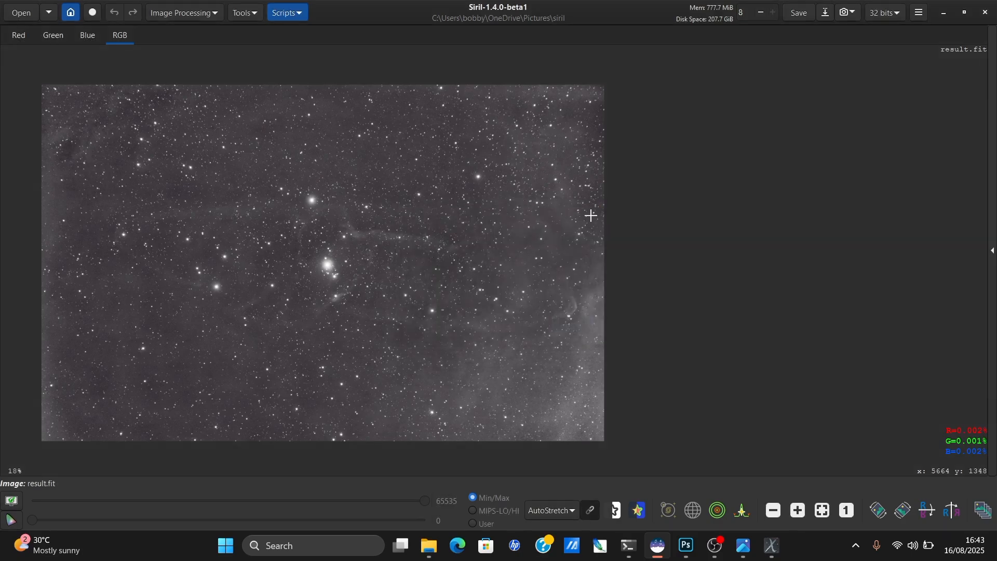
Start Pixel Math with separate R, G and B expressions and add R.fit and BLUE.fit as source images.
left_click(215, 16)
left_click(158, 258)
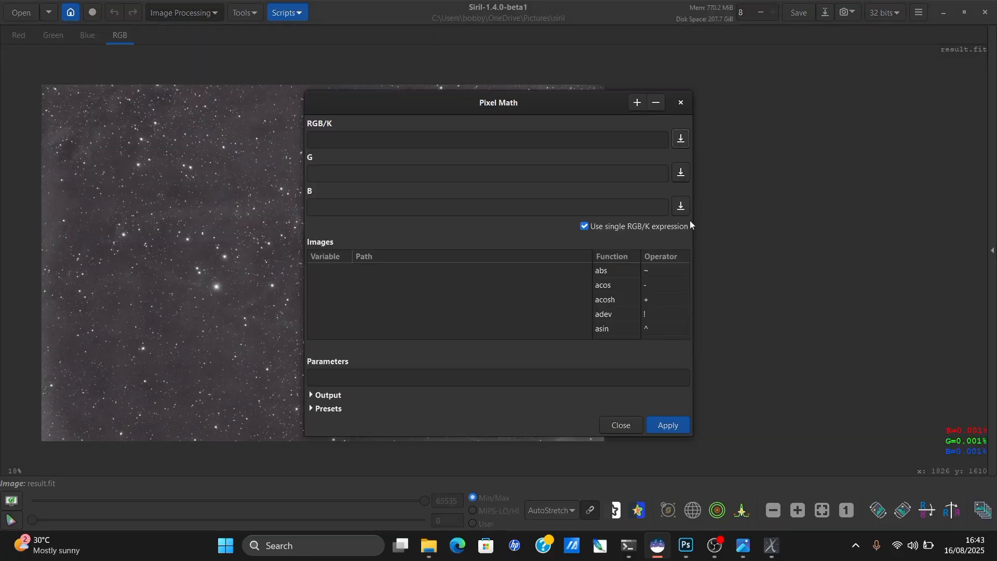
left_click(584, 226)
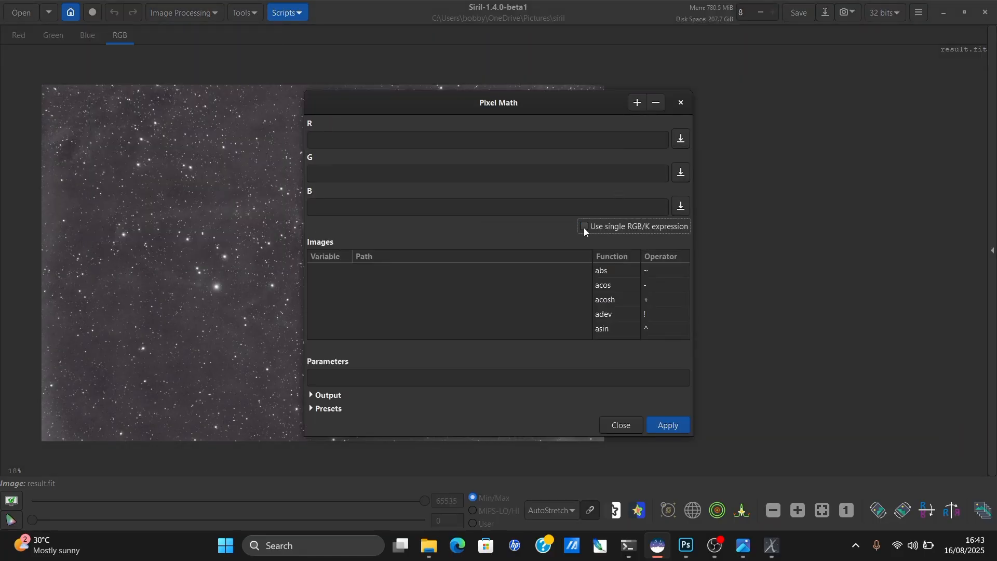
left_click(638, 102)
left_click(453, 174)
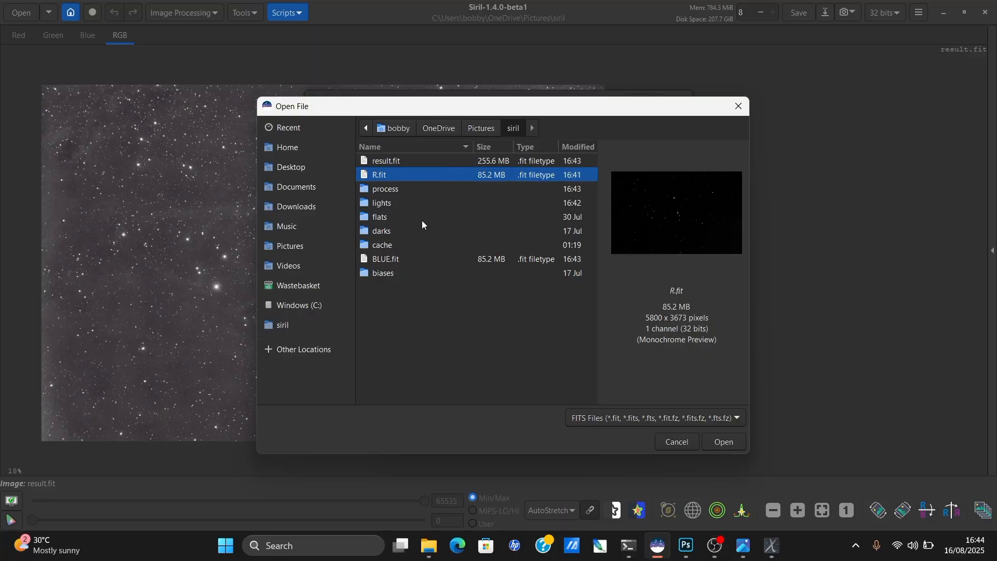
left_click(404, 258, "ctrl")
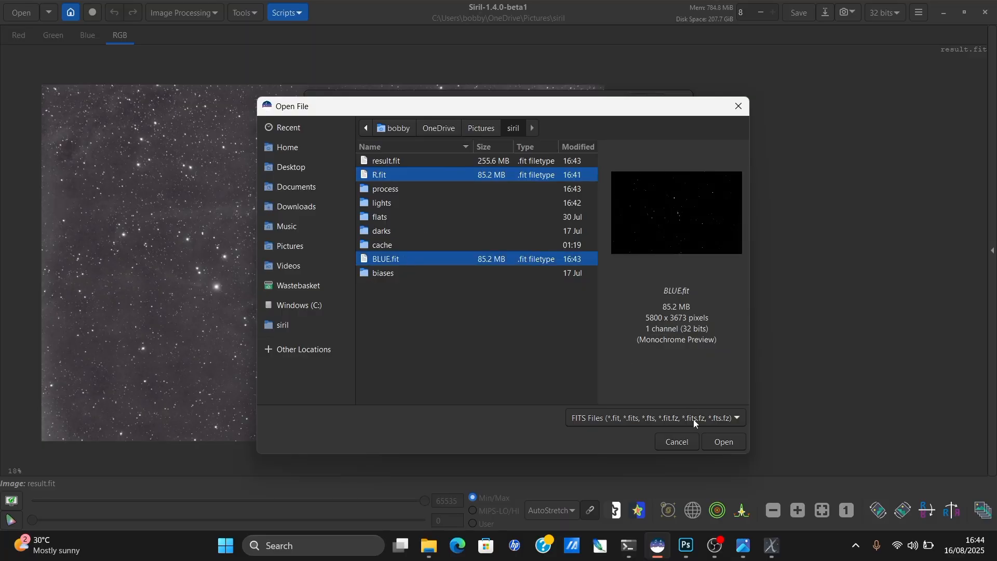
left_click(724, 442)
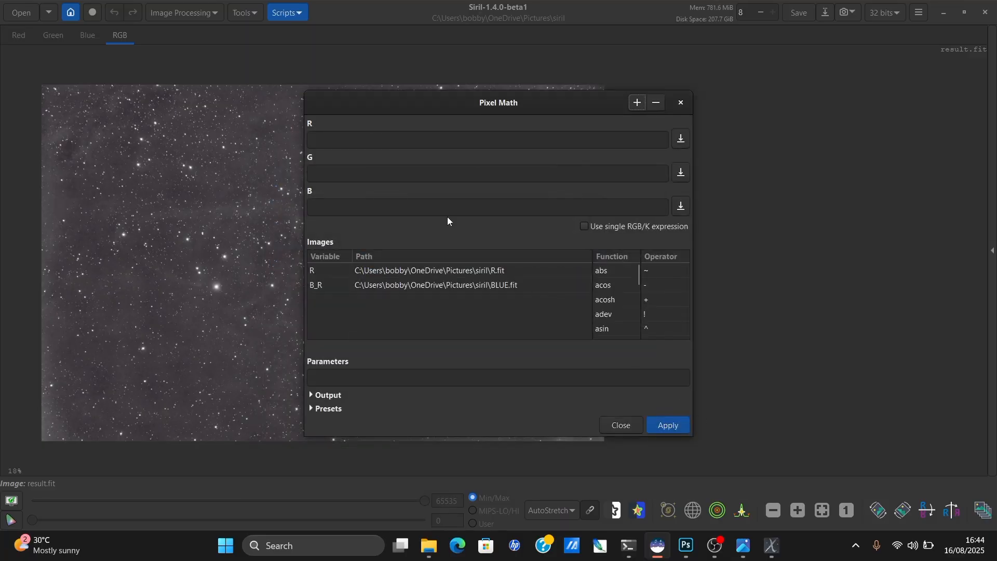
Set the Pixel Math red expression to variable R and the green expression to variable B_R.
left_click(349, 134)
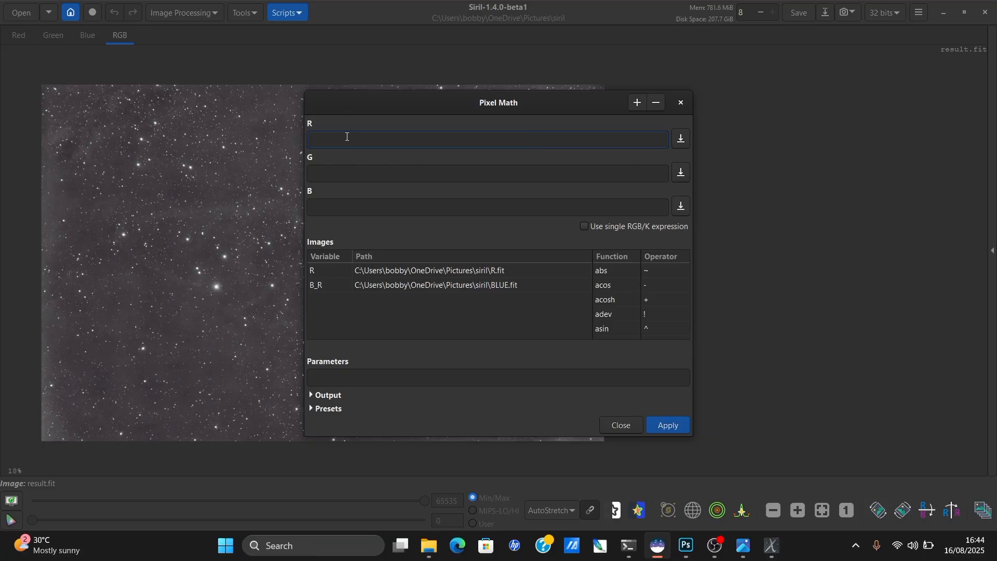
double_click(366, 270)
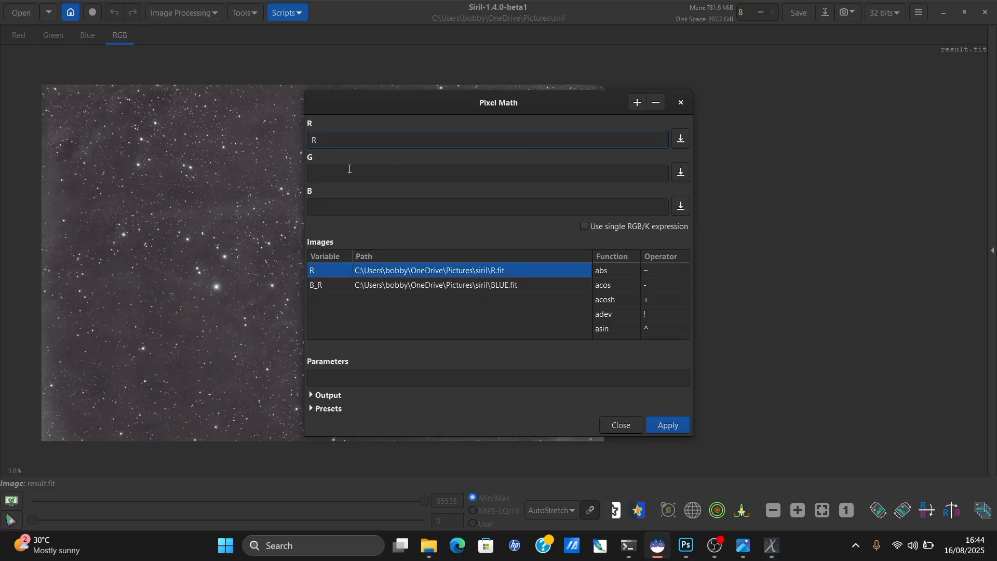
double_click(379, 276)
double_click(379, 285)
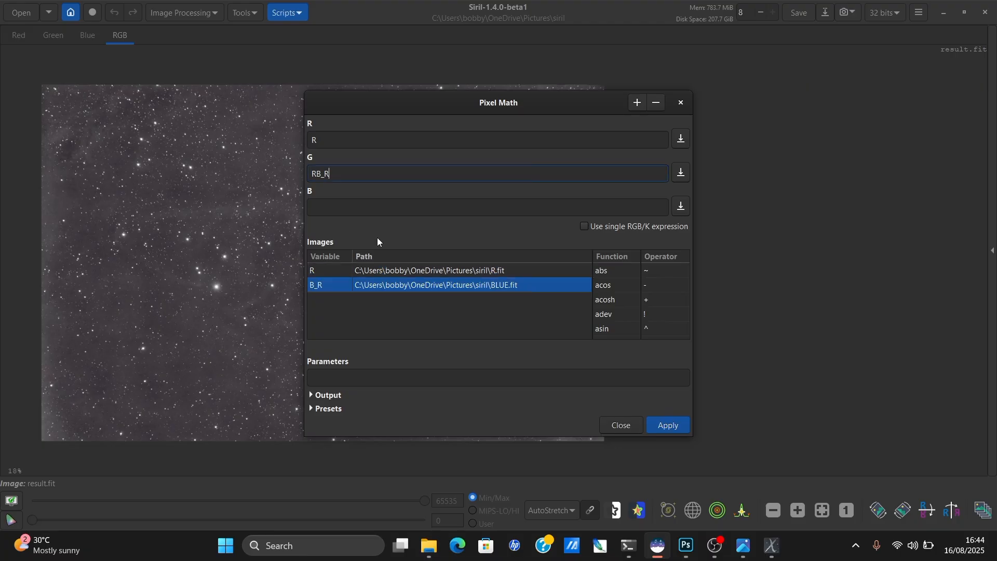
left_click_drag(338, 174, 311, 179)
key("BackSpace")
double_click(381, 285)
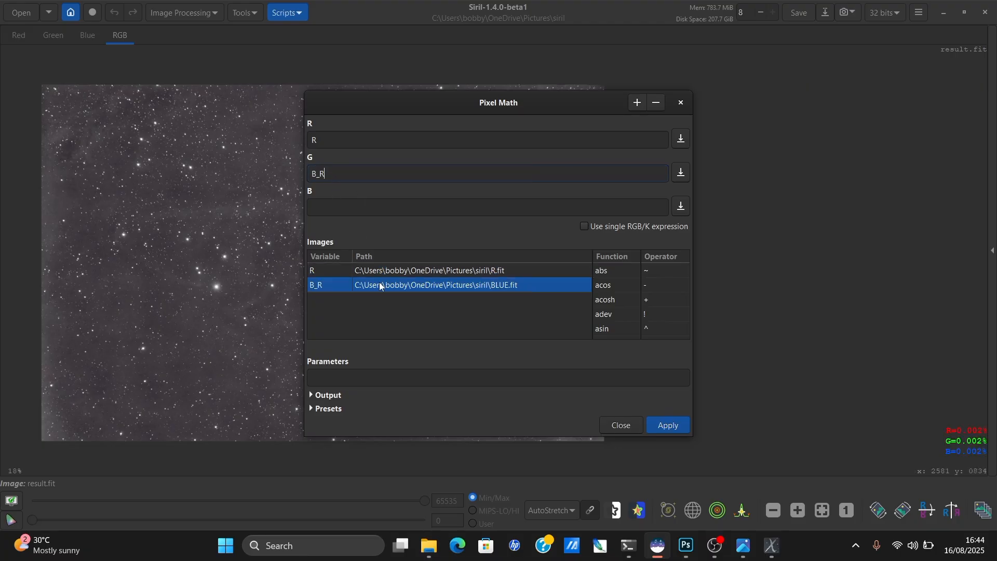
Set the blue expression to B_R * 4 and the green expression to B_R * 3, and apply Pixel Math.
left_click(353, 202)
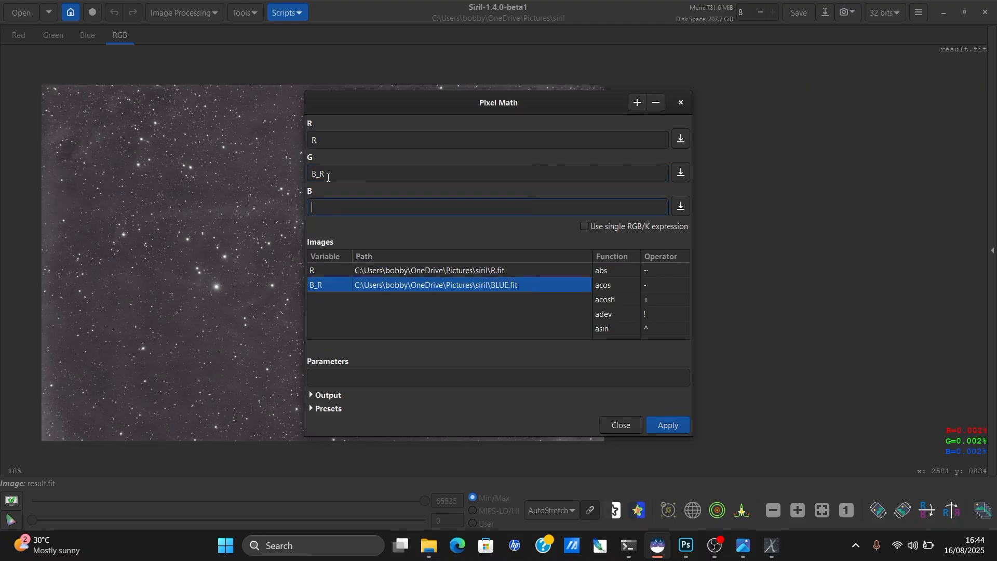
double_click(373, 285)
key("BackSpace")
left_click(361, 174)
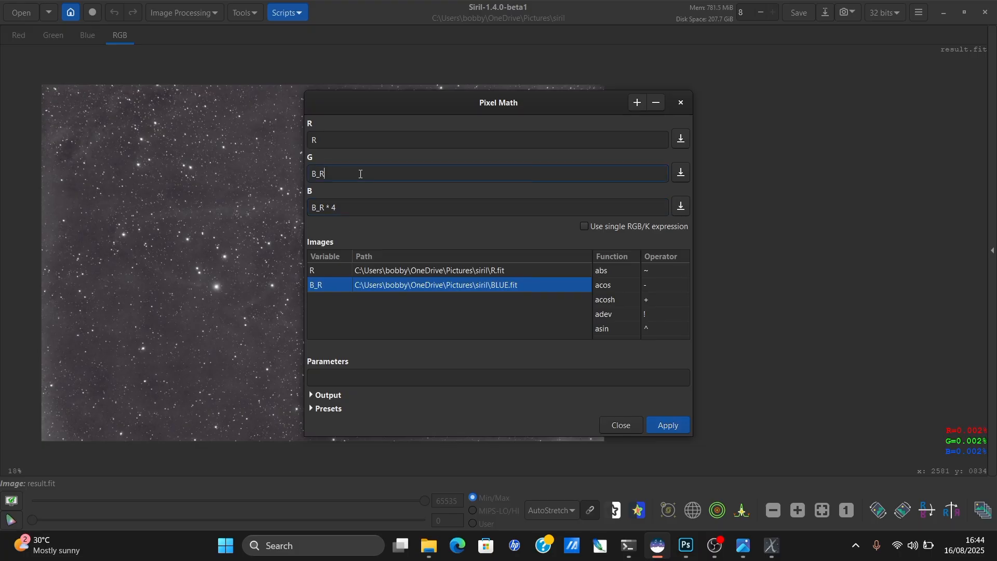
type("* 3")
left_click(670, 425)
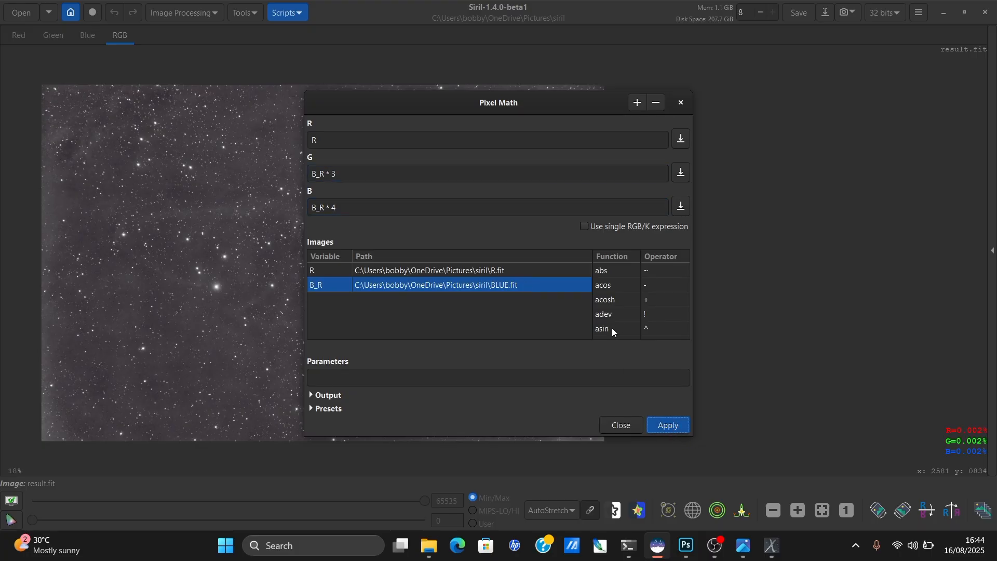
left_click(681, 103)
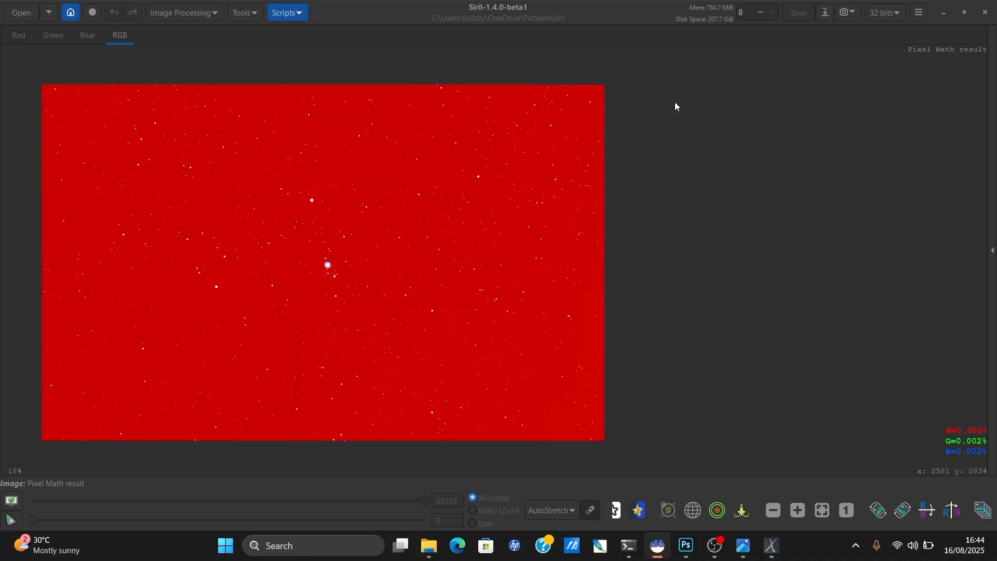
Run GraXpert AI background extraction on the Pixel Math result with smoothing 0.36 and inspect the nebula around the bright star.
left_click(184, 13)
left_click(352, 179)
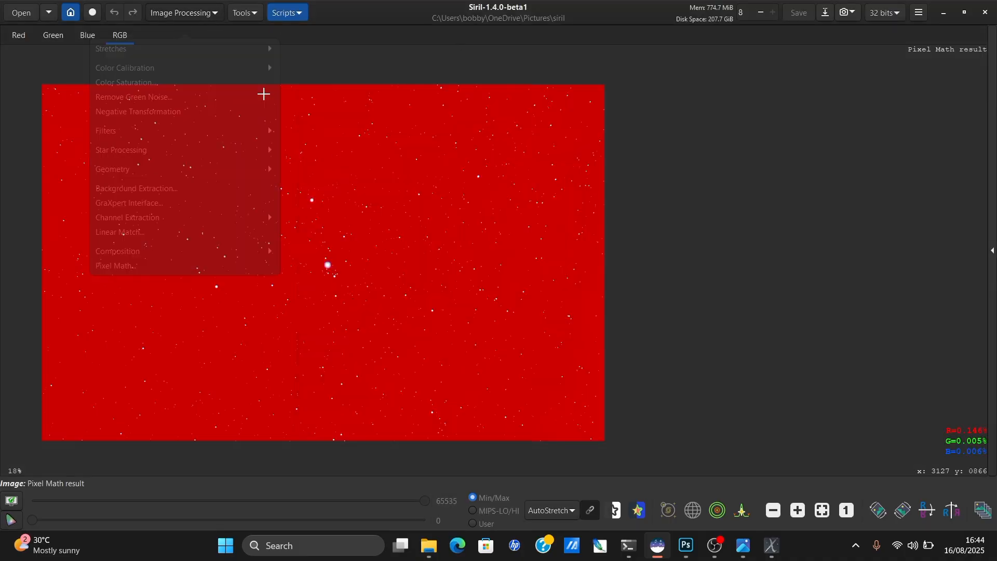
left_click(172, 11)
left_click(166, 200)
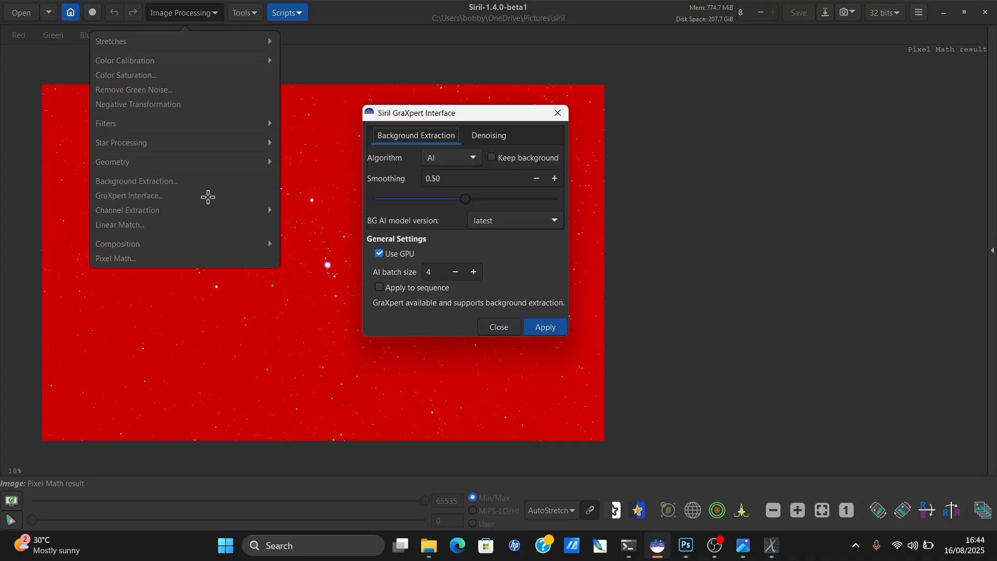
left_click_drag(428, 107, 634, 107)
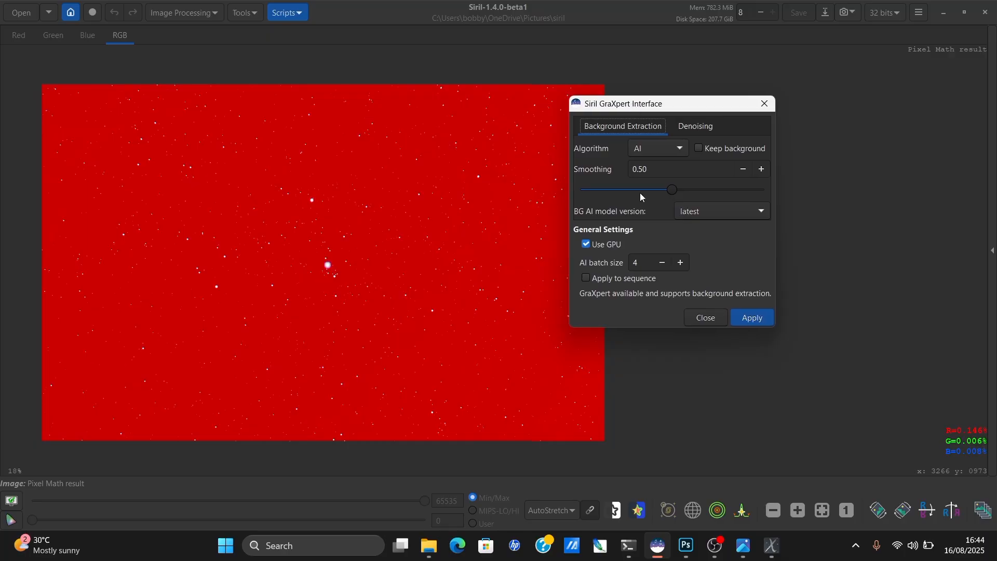
left_click(647, 188)
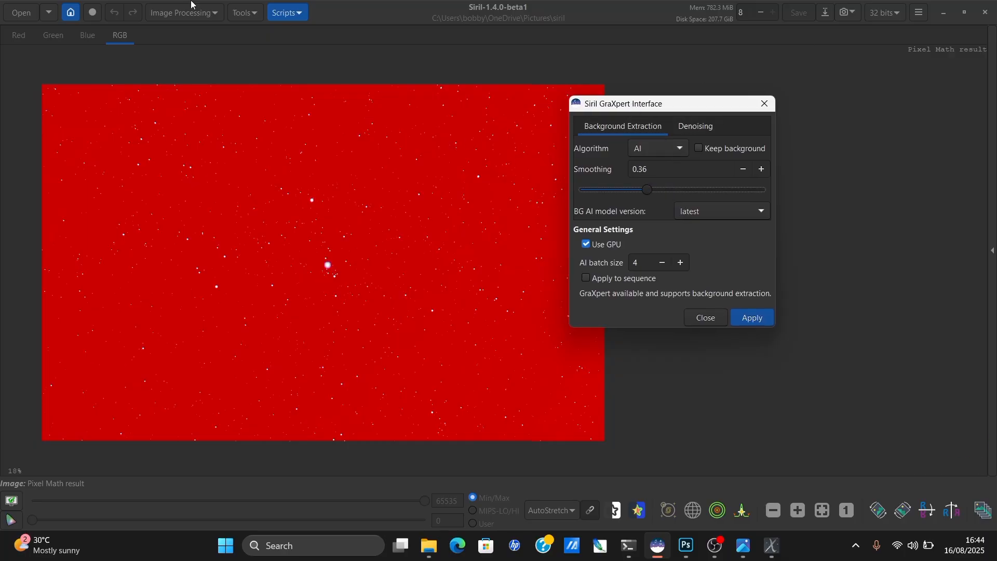
left_click(752, 318)
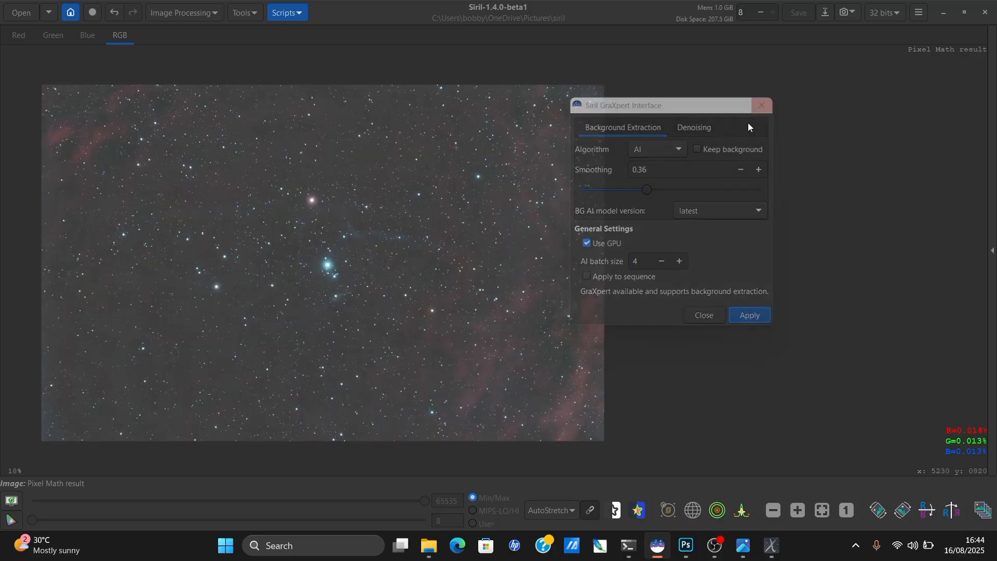
scroll(334, 274, "up", 2)
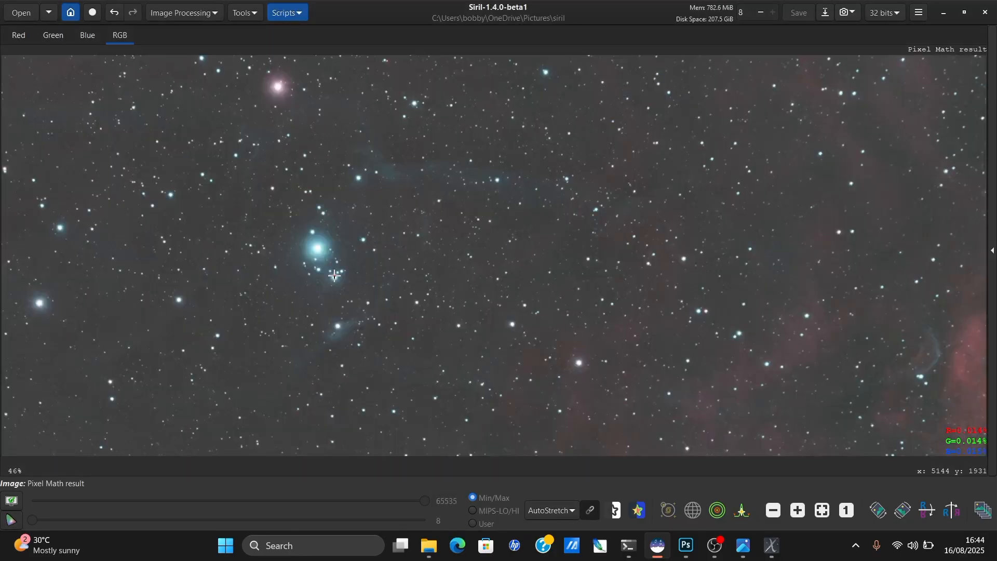
scroll(334, 275, "down", 3)
scroll(334, 275, "up", 1)
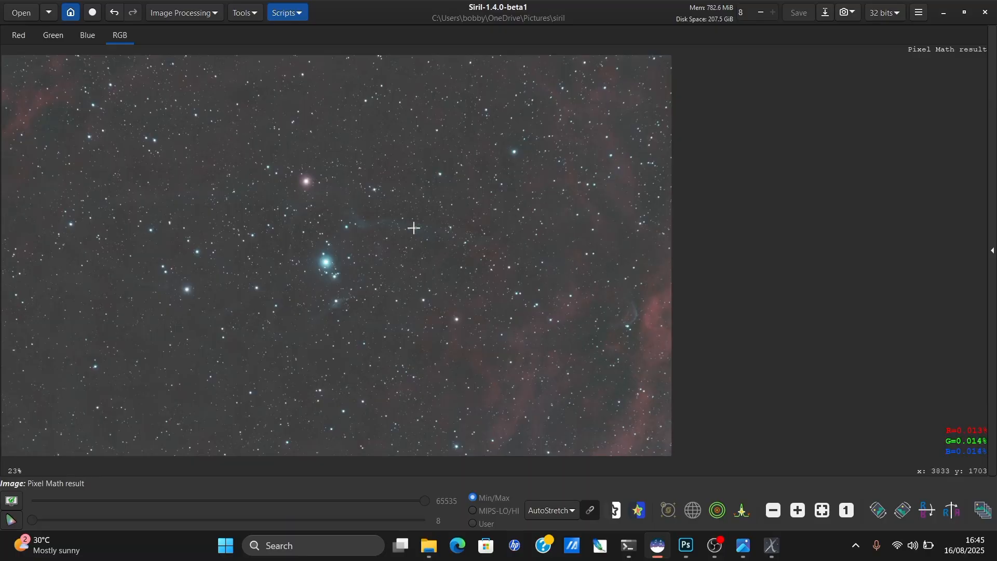
Change the Pixel Math red expression to R * 4 and the blue expression to B_R * 7, and apply them.
left_click(171, 13)
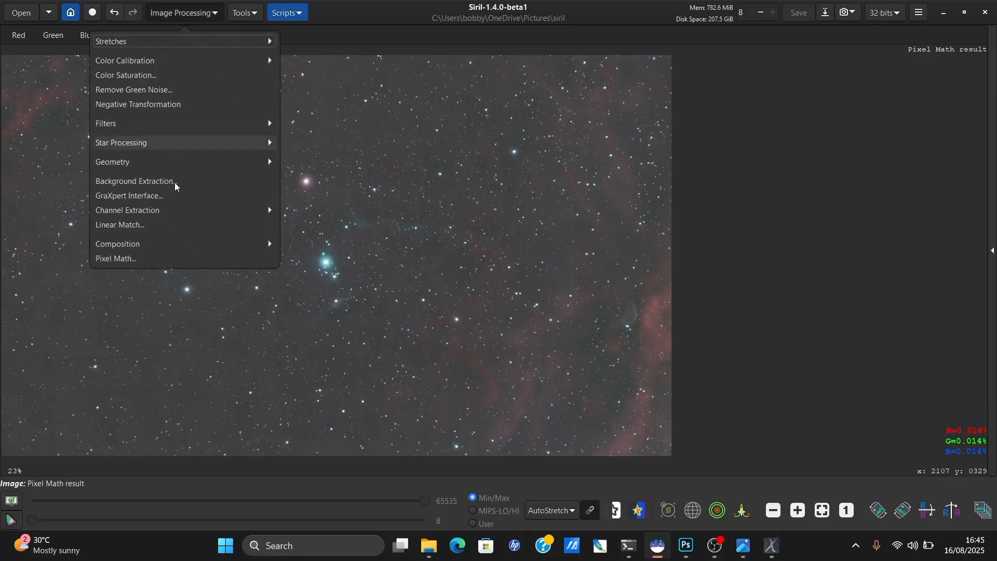
left_click(181, 259)
left_click(397, 136)
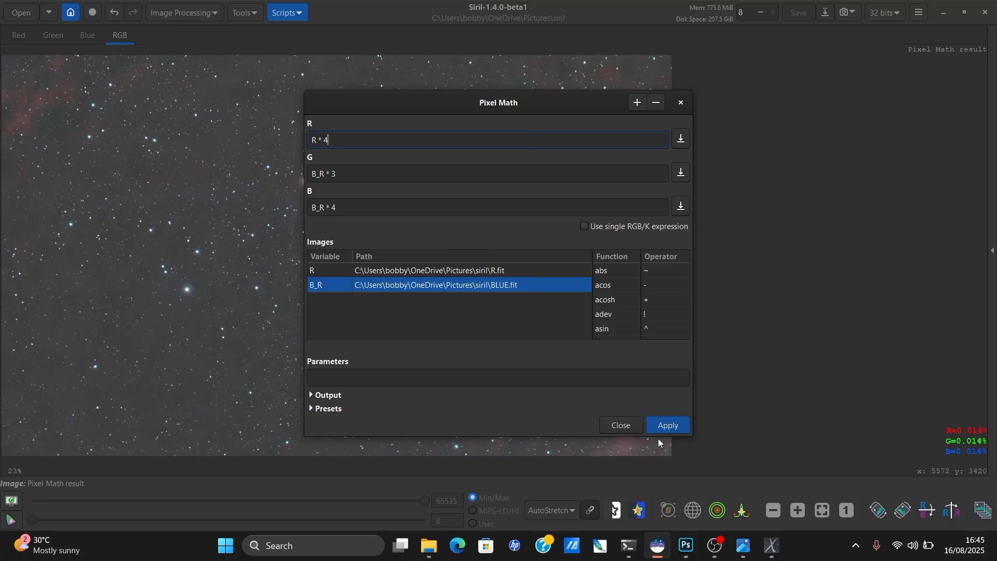
type("7")
left_click(666, 427)
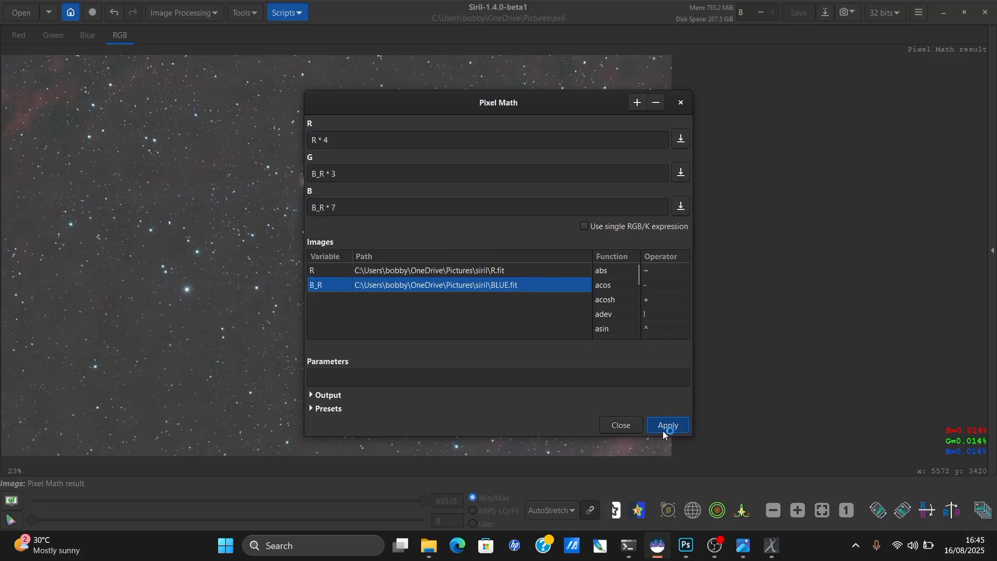
left_click(680, 103)
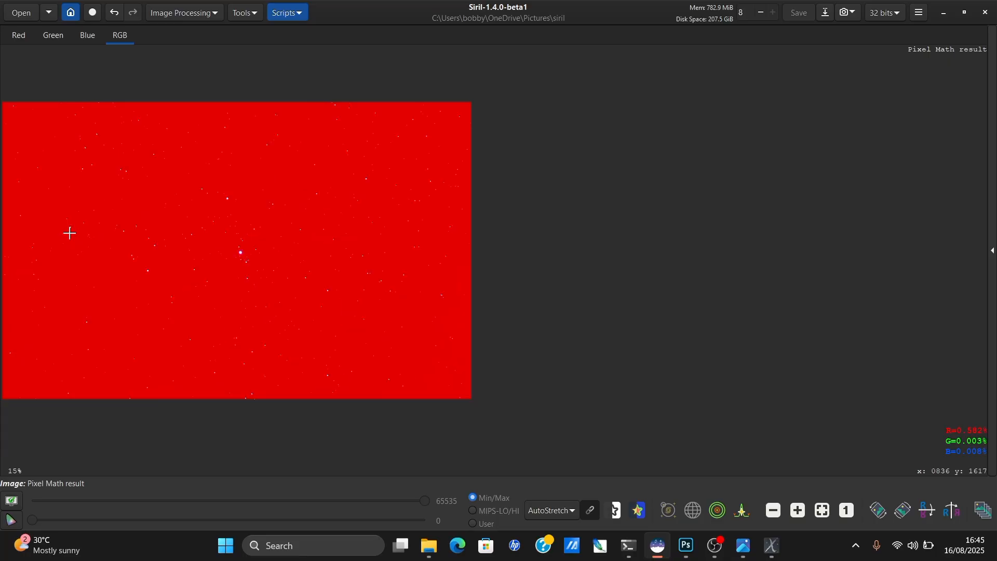
Run GraXpert AI background extraction on the new Pixel Math result.
scroll(102, 234, "down", 1)
left_click(200, 16)
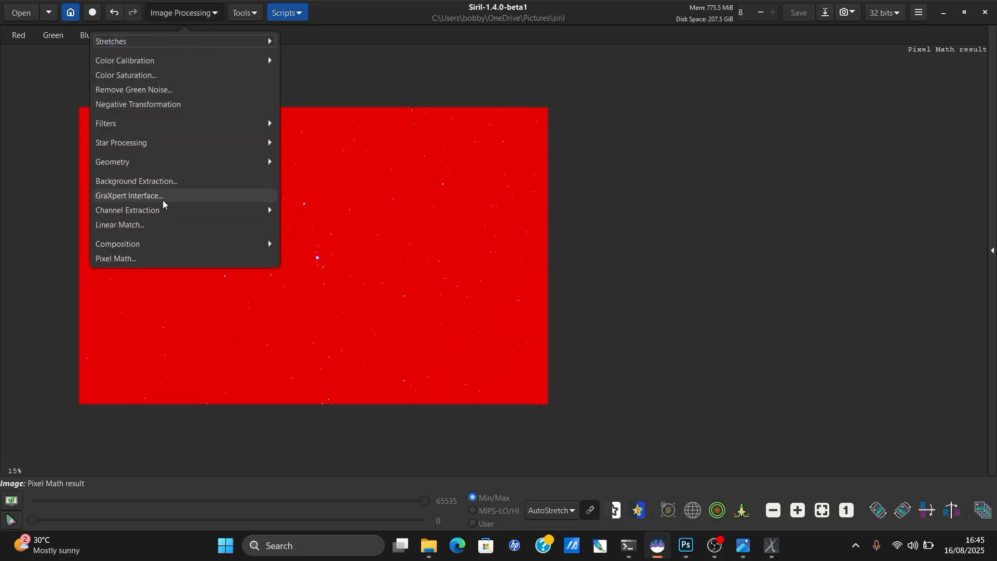
left_click(162, 200)
left_click(573, 382)
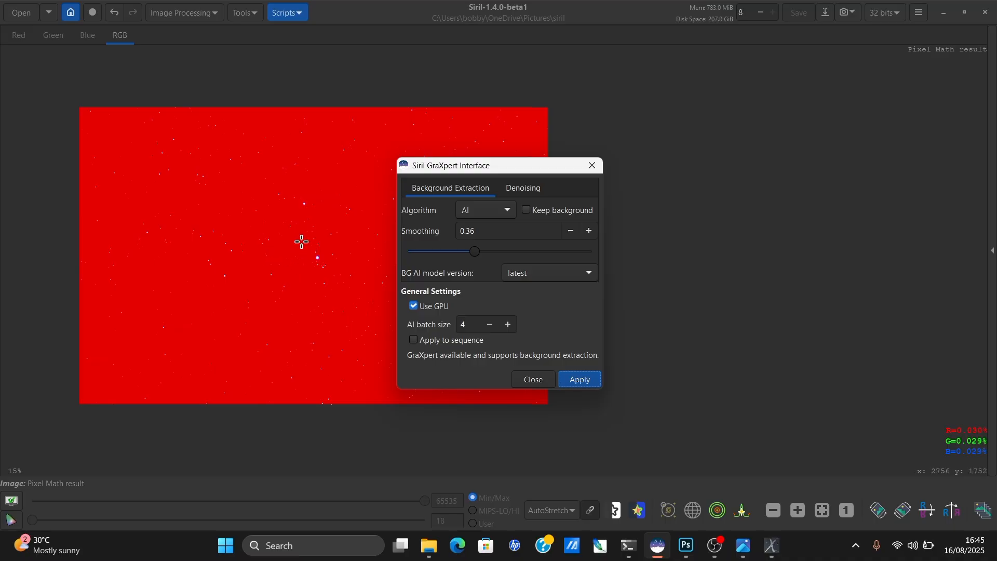
Change the Pixel Math red expression to R * 7 and apply it.
left_click(592, 166)
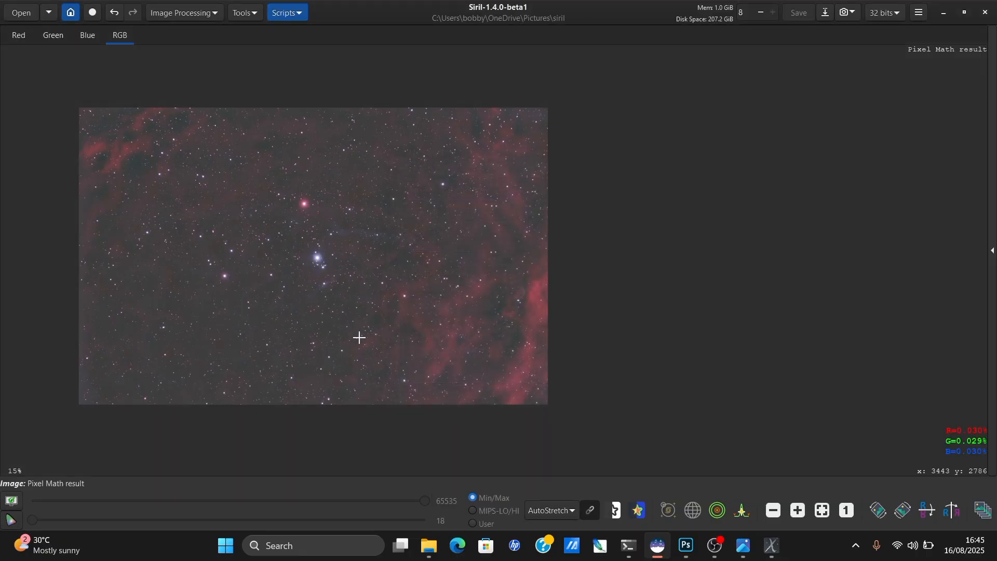
left_click(189, 17)
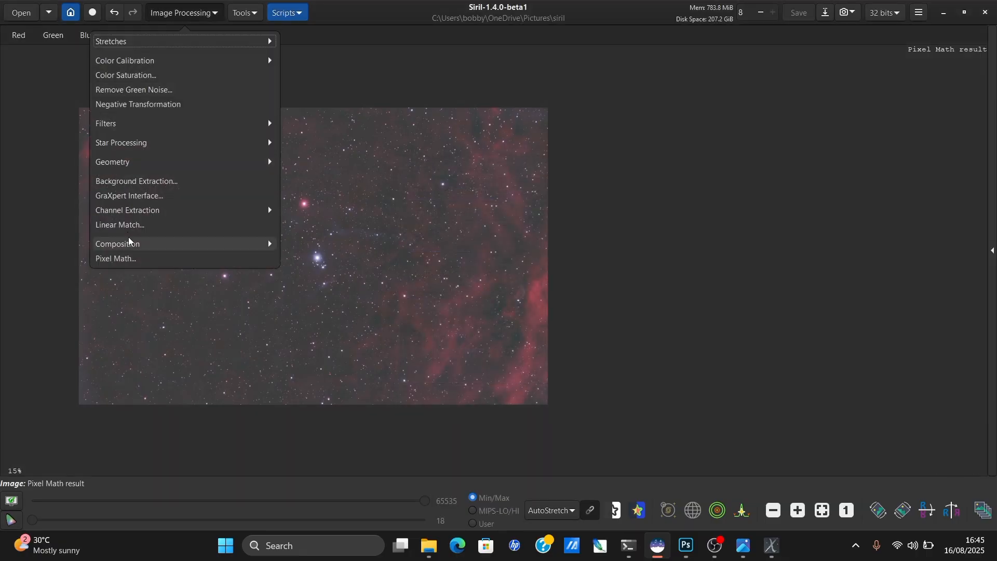
left_click(151, 257)
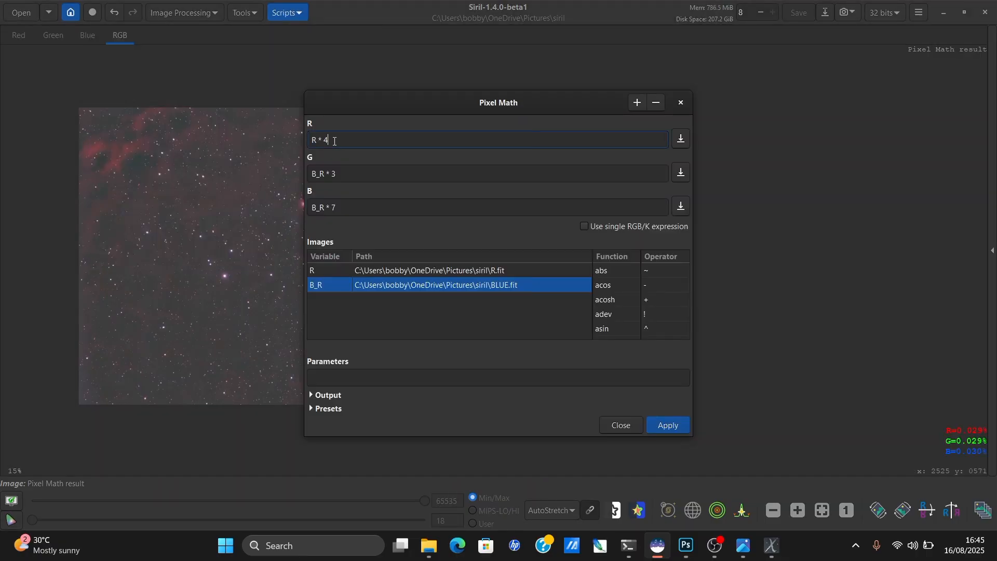
left_click(669, 425)
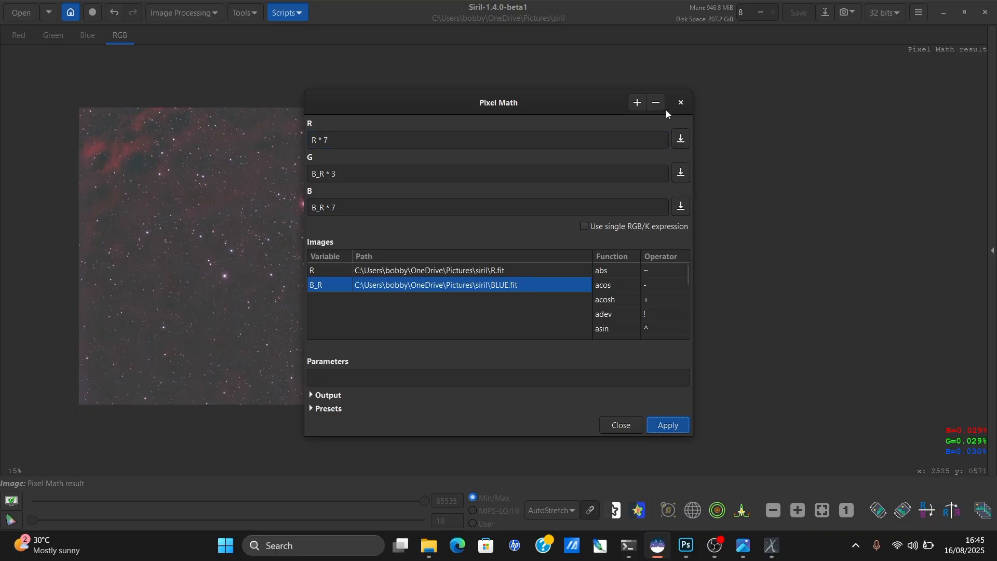
left_click(682, 104)
Run GraXpert AI background extraction with smoothing 0.36 on the R * 7 Pixel Math result.
left_click(183, 13)
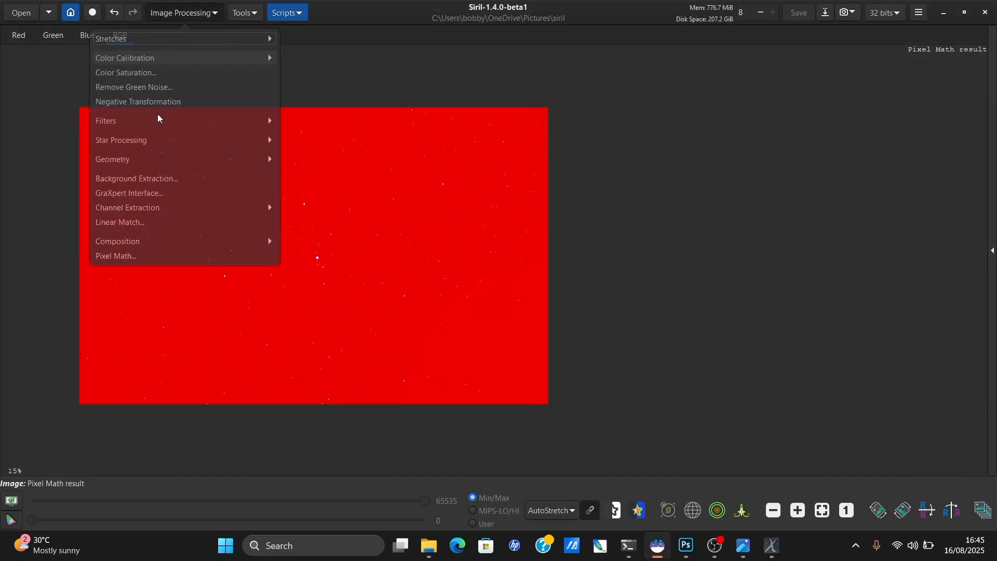
left_click(156, 201)
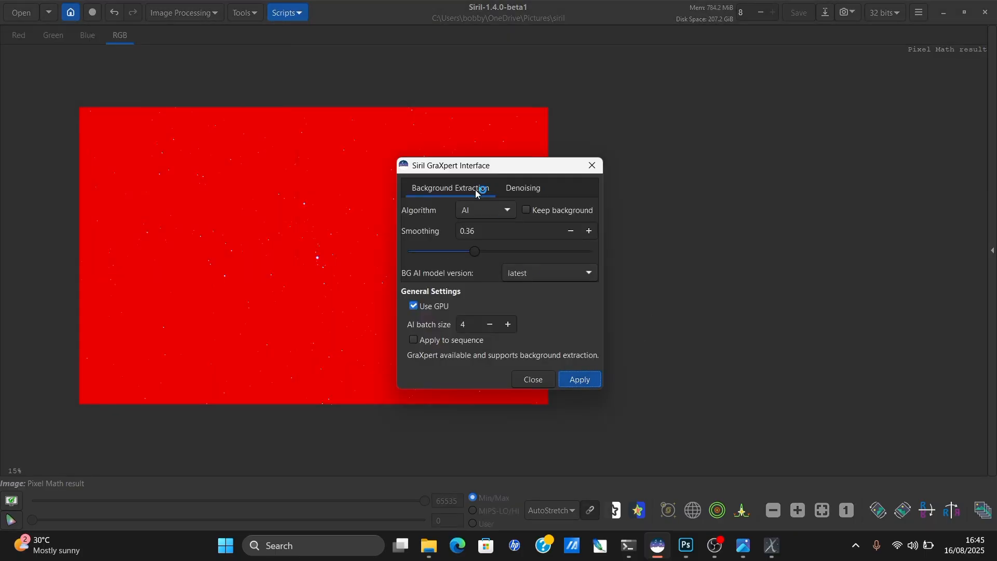
left_click_drag(482, 166, 703, 155)
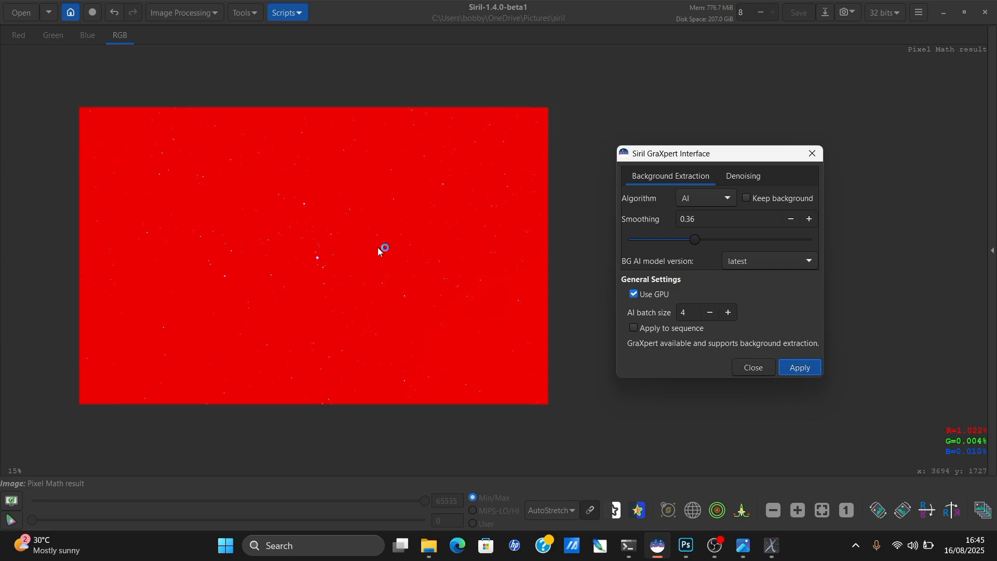
left_click(814, 160)
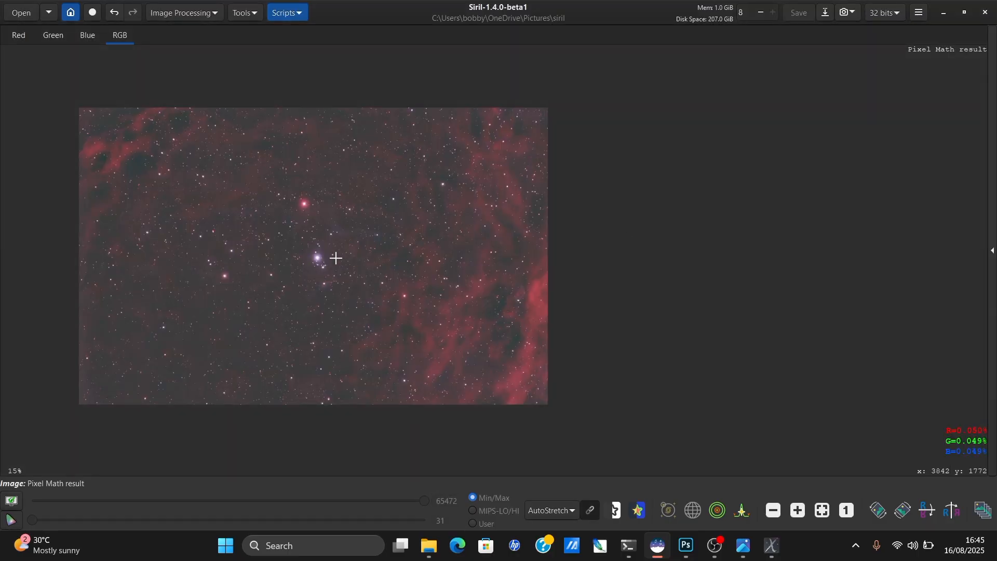
Examine the nebula around the bright star in the composite, and compare the individual red, green and blue channels.
scroll(335, 259, "up", 5)
scroll(335, 257, "down", 4)
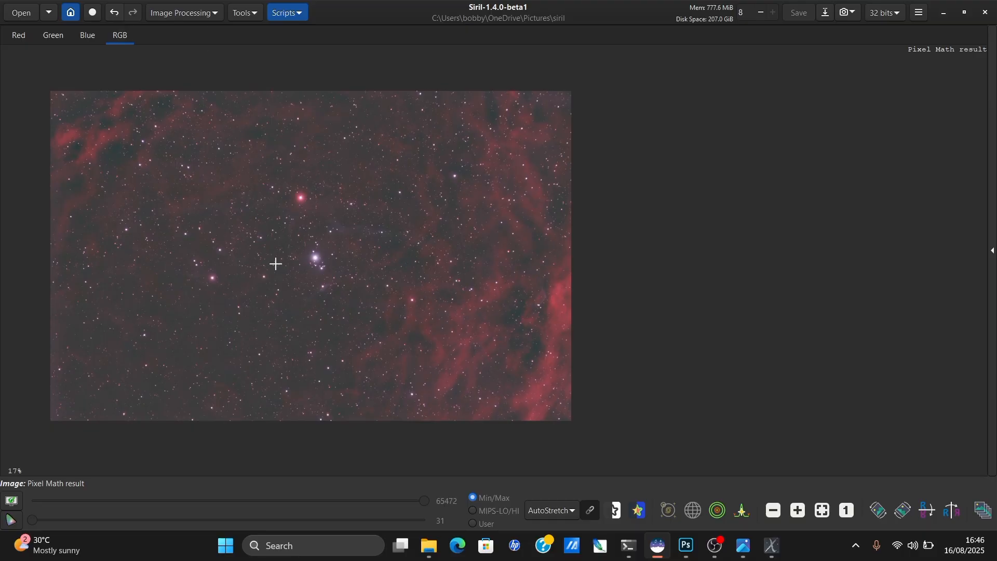
scroll(255, 241, "up", 3)
scroll(255, 241, "down", 3)
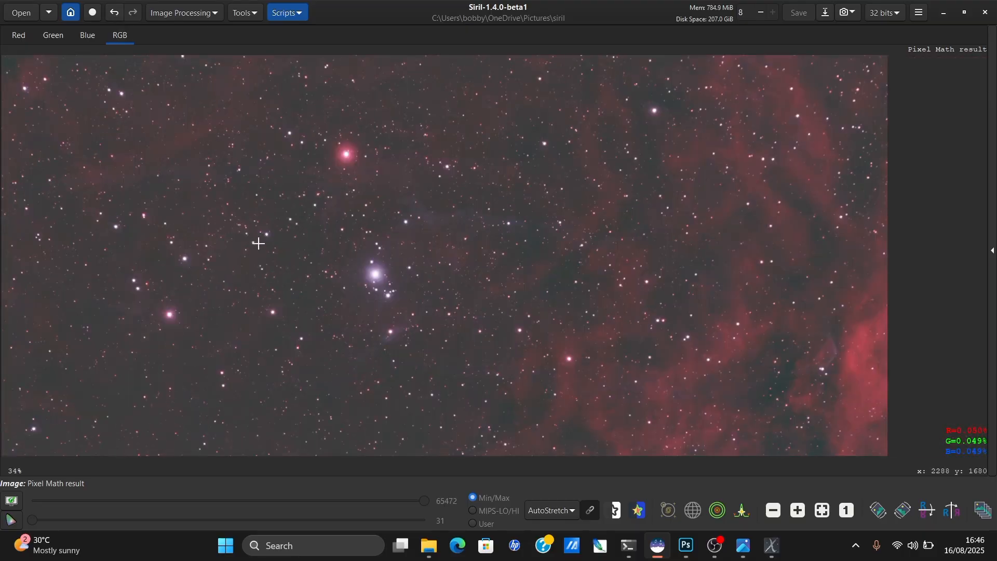
left_click(88, 35)
left_click(59, 37)
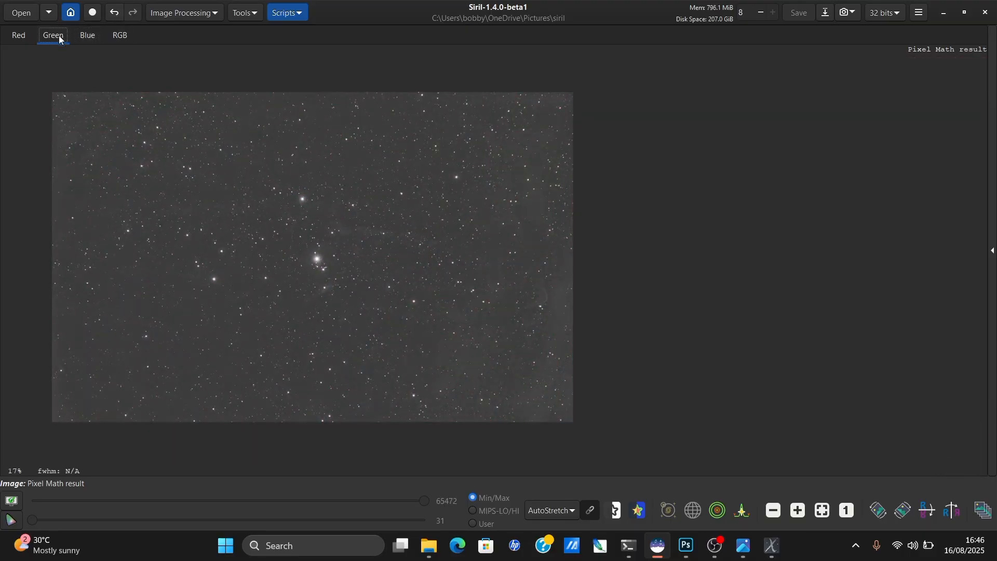
left_click(25, 35)
left_click(99, 35)
left_click(120, 35)
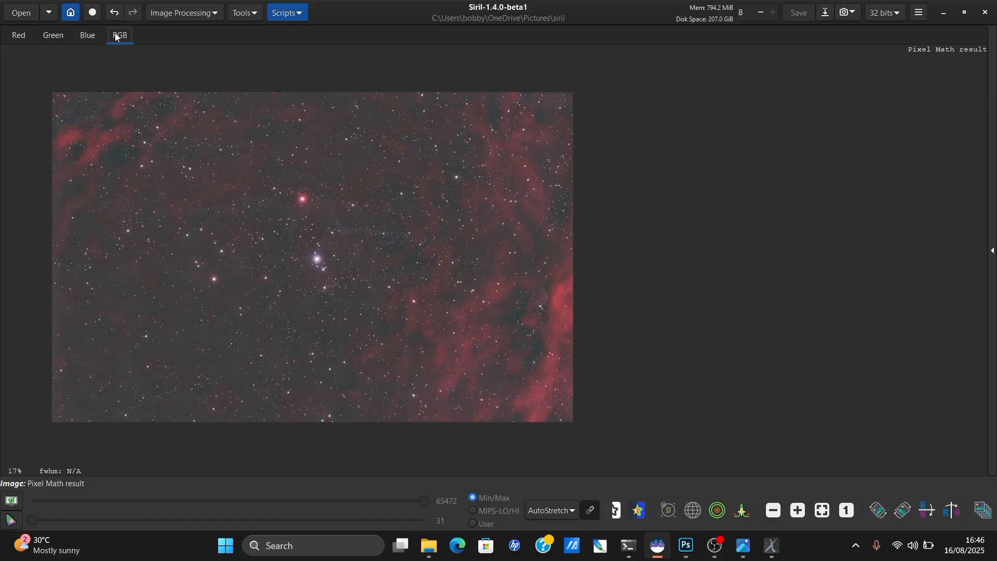
scroll(252, 286, "up", 3)
scroll(252, 287, "down", 3)
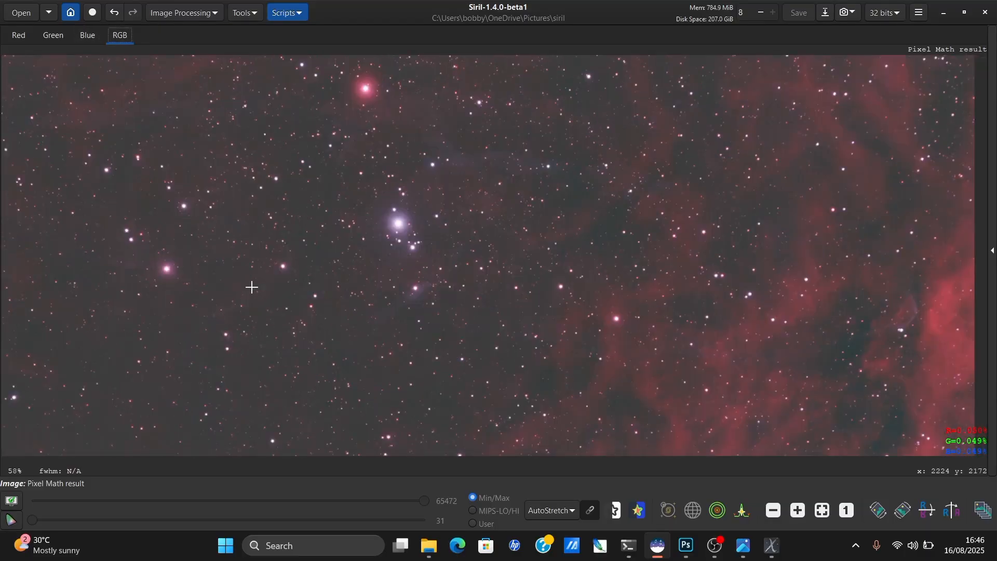
scroll(252, 286, "up", 3)
scroll(252, 286, "down", 3)
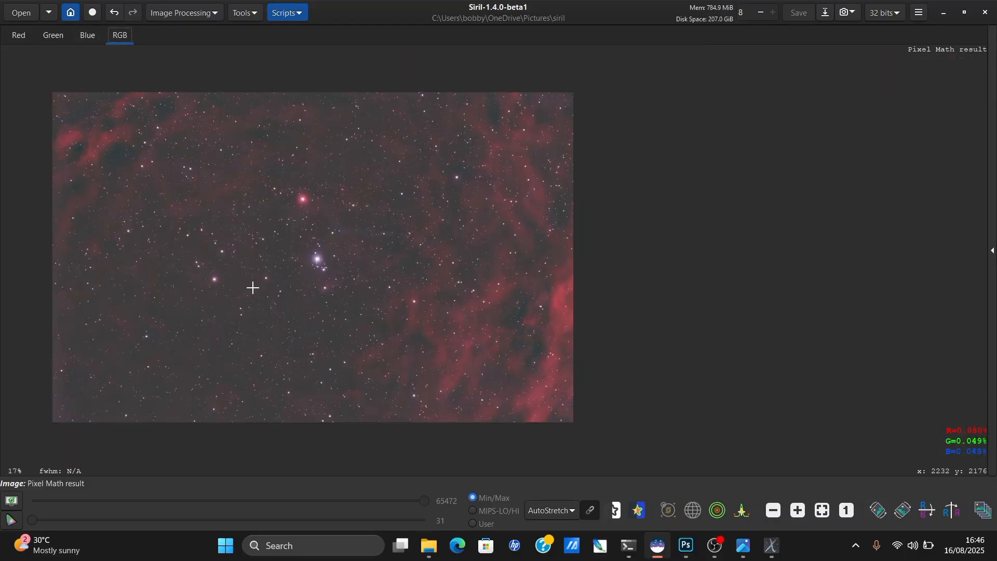
Change the Pixel Math green expression to B_R * 4 and apply it.
left_click(184, 13)
left_click(180, 259)
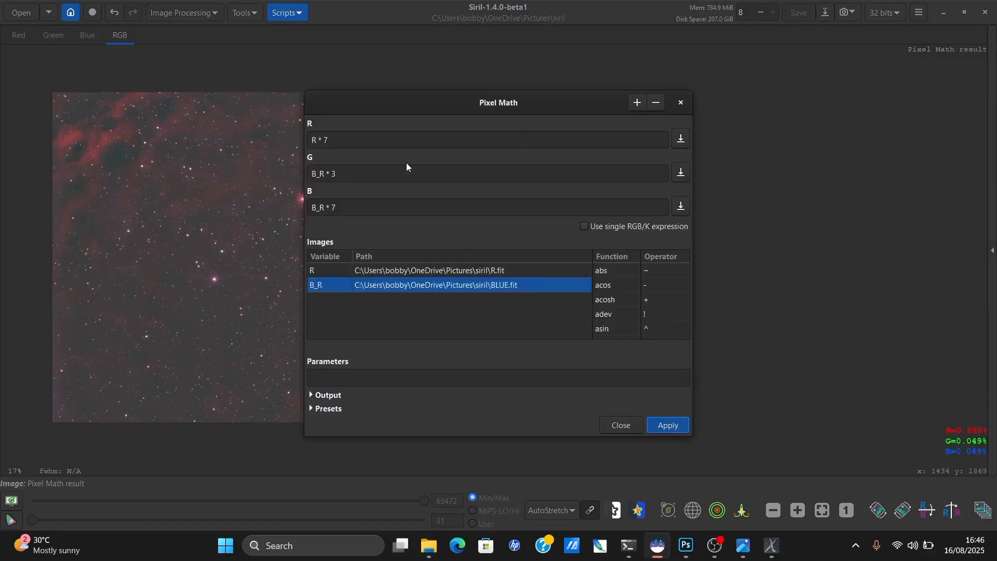
key("BackSpace")
type("4")
left_click(681, 424)
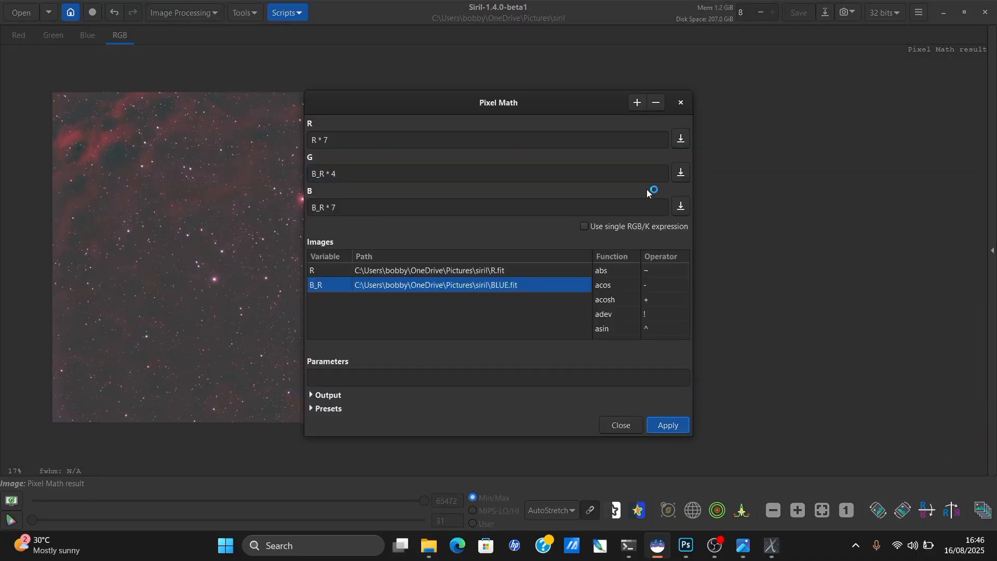
left_click(681, 105)
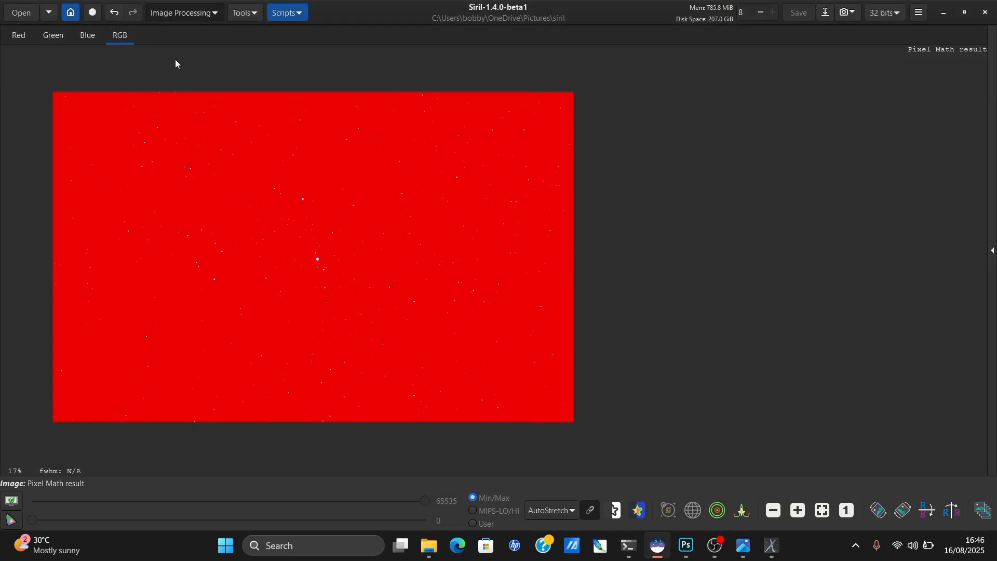
Run GraXpert AI background extraction on the recombined image and check its green and blue channels.
left_click(181, 12)
left_click(129, 195)
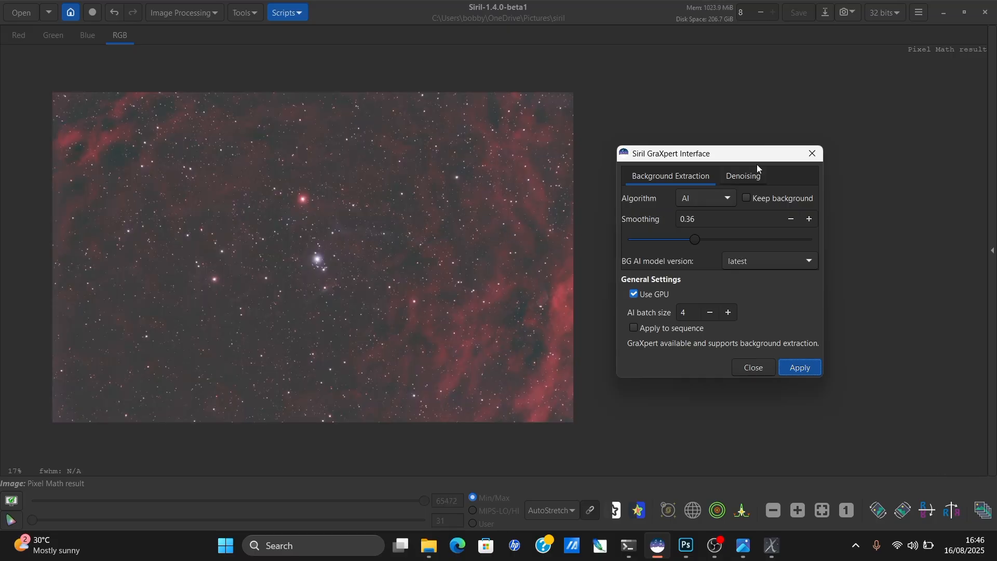
left_click(813, 154)
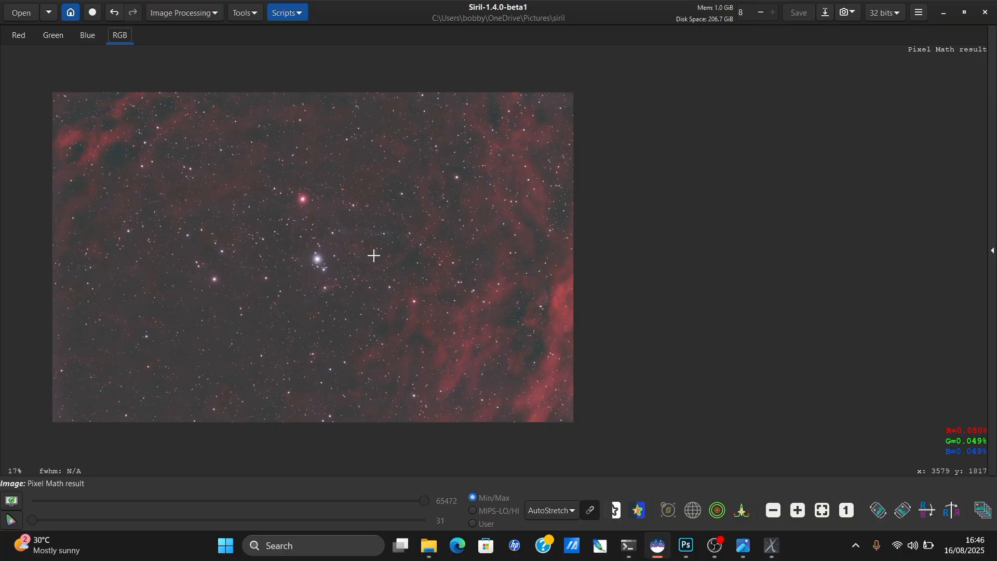
scroll(274, 265, "up", 2)
scroll(271, 266, "down", 4)
left_click(57, 34)
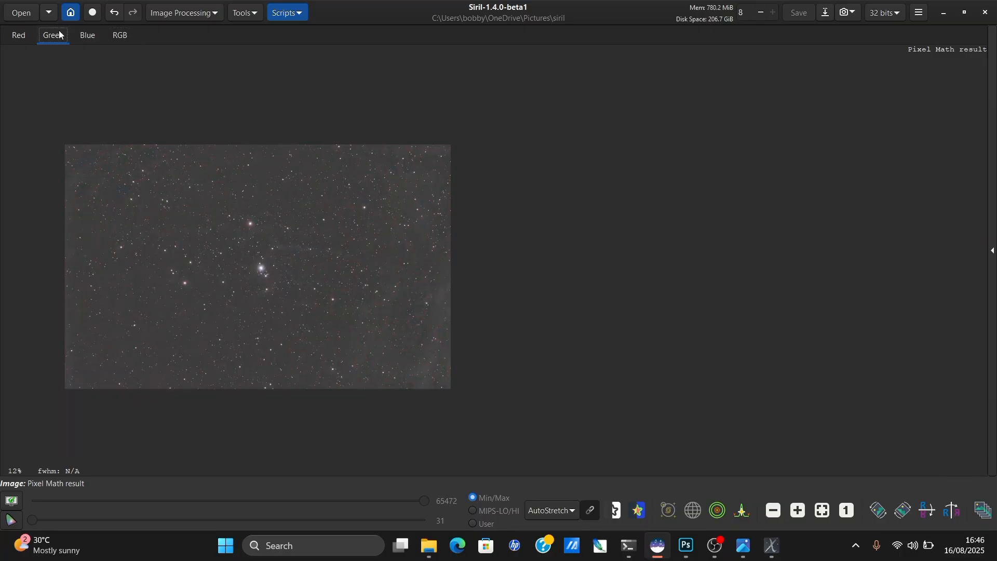
left_click(86, 35)
left_click(130, 33)
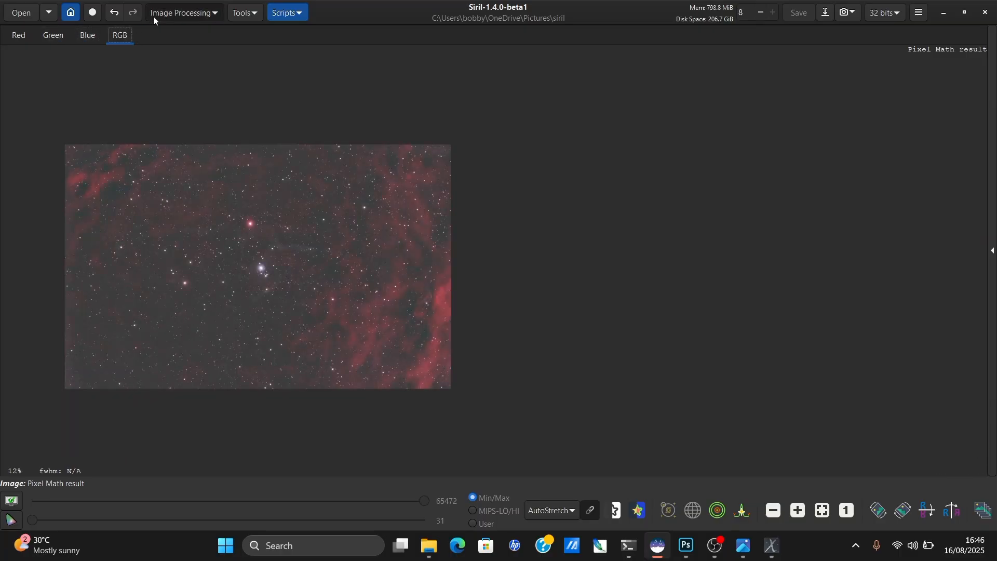
Change the Pixel Math blue expression to B_R * 9 and apply it.
left_click(156, 13)
left_click(270, 256)
left_click(416, 210)
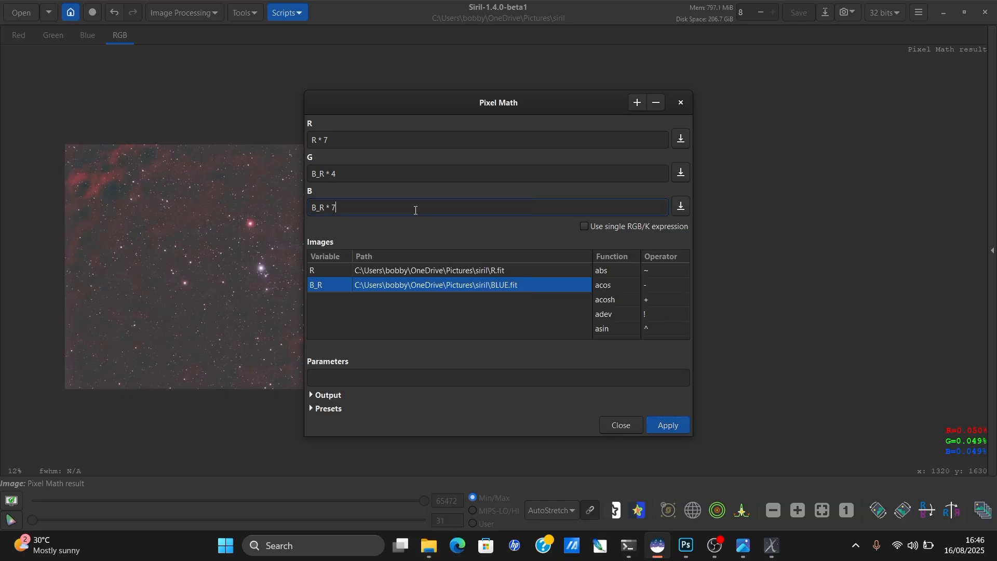
type("9")
left_click(682, 104)
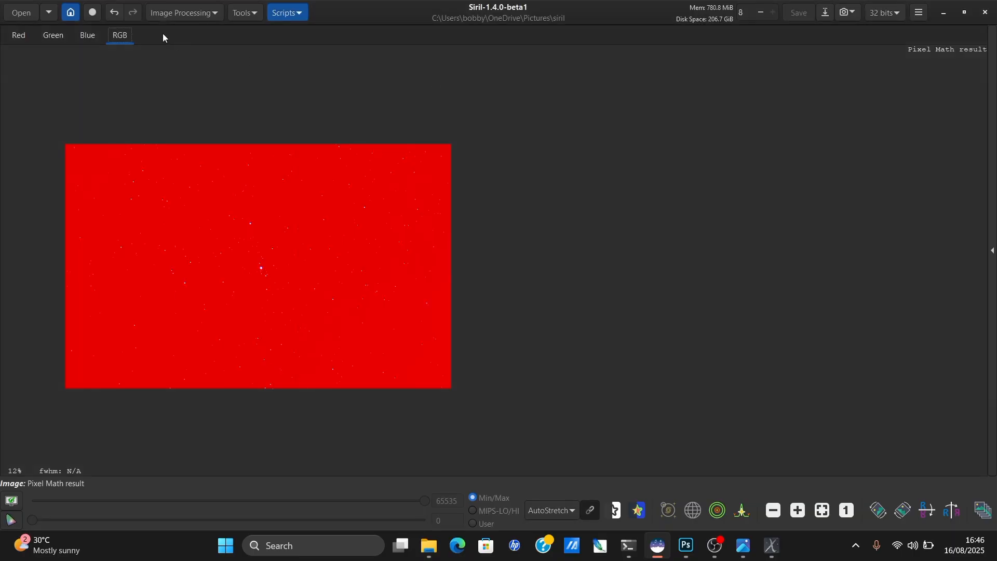
Run GraXpert AI background extraction with smoothing 0.36 on the B_R * 9 result and inspect the nebula.
left_click(159, 15)
left_click(195, 197)
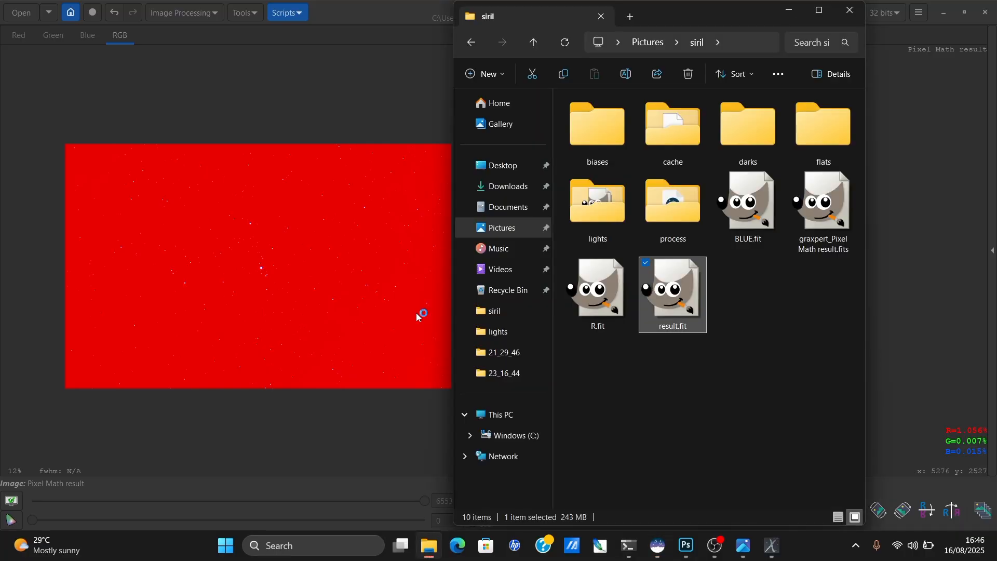
left_click(850, 10)
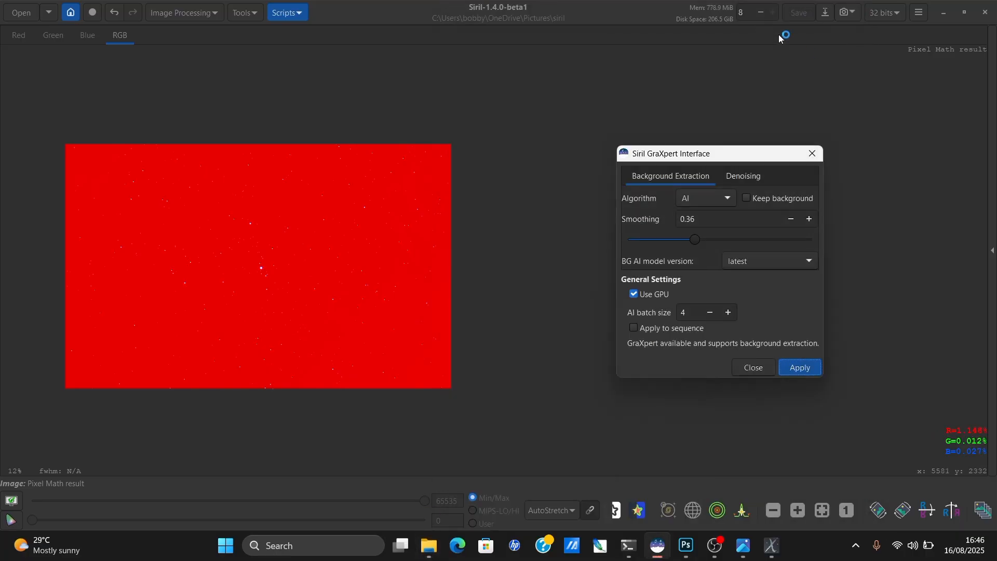
left_click(820, 152)
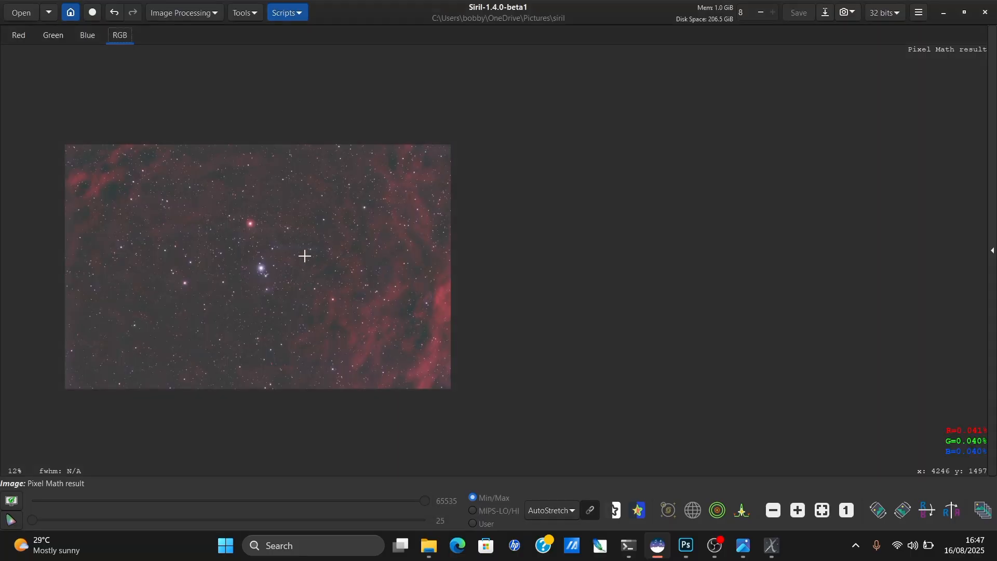
scroll(368, 249, "up", 3)
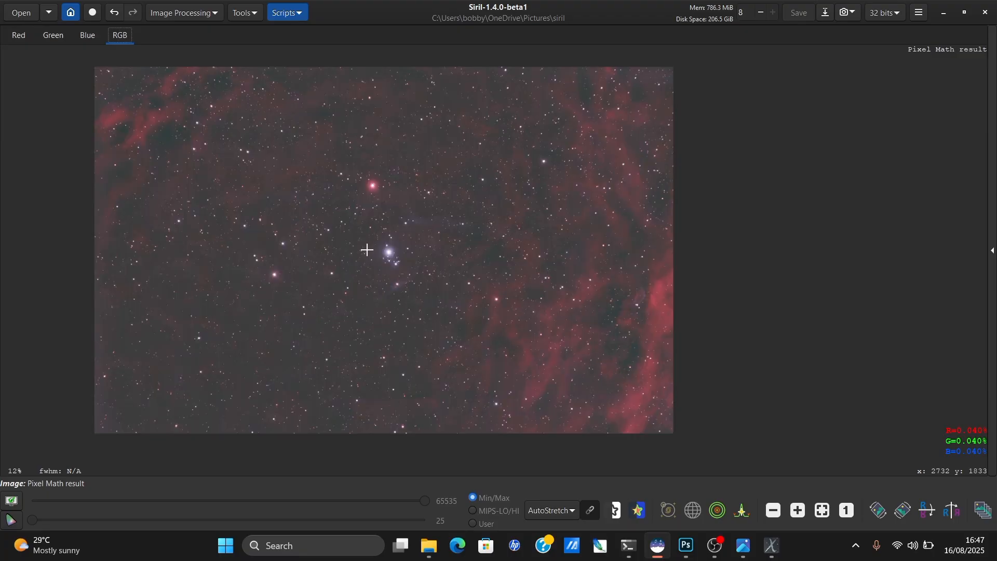
scroll(367, 249, "down", 1)
Run StarNet star removal on the Pixel Math result with linear pre-stretch and star mask generation enabled.
left_click(202, 12)
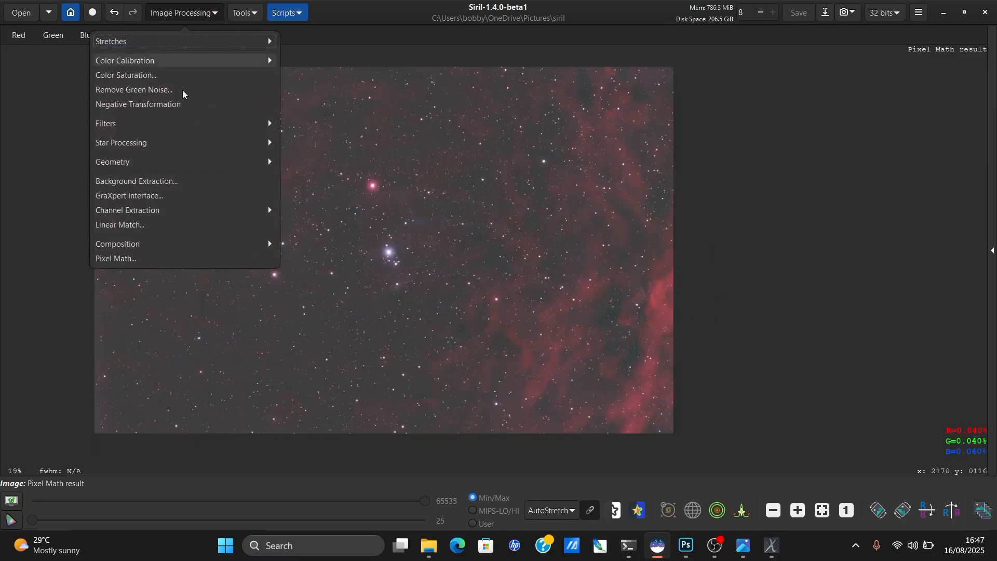
left_click(175, 143)
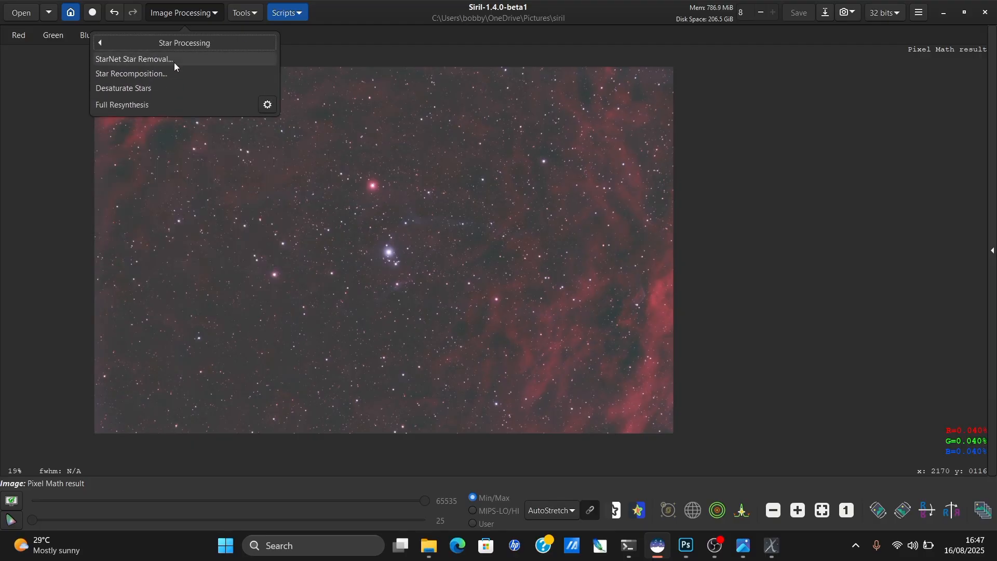
left_click(174, 61)
left_click_drag(526, 200, 796, 124)
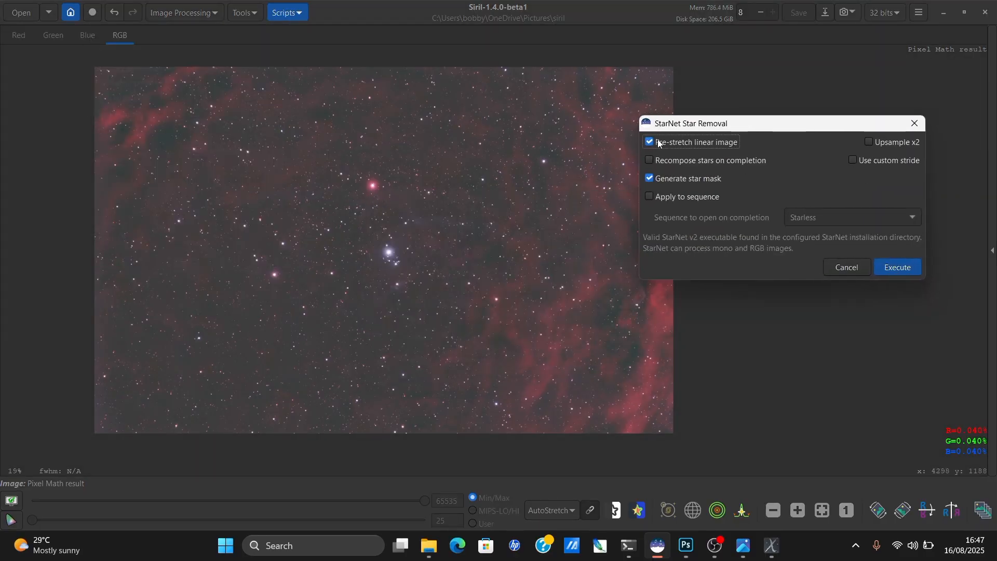
left_click(894, 269)
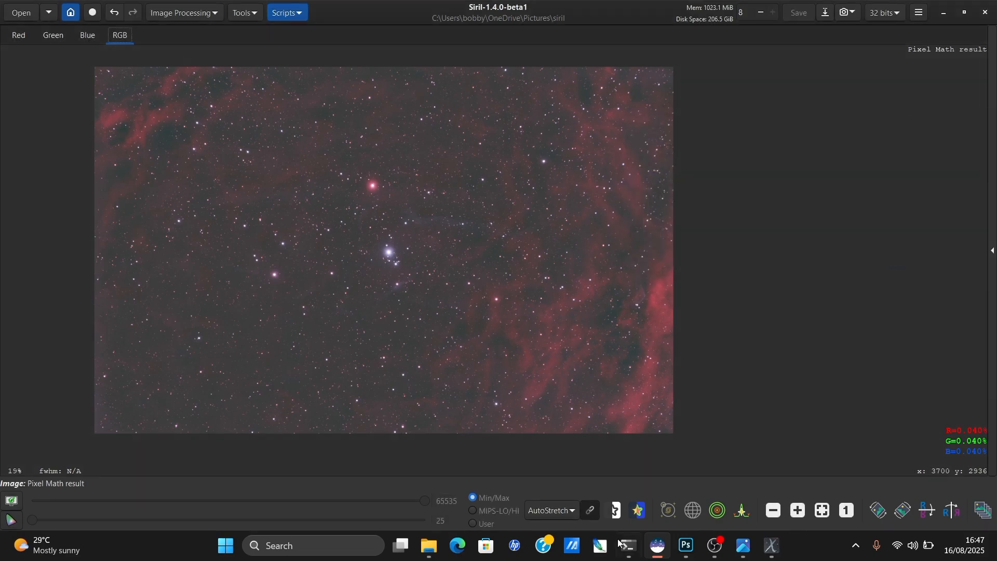
Review the StarNet processing log and examine the nebula around the bright star in the starless image.
left_click(992, 144)
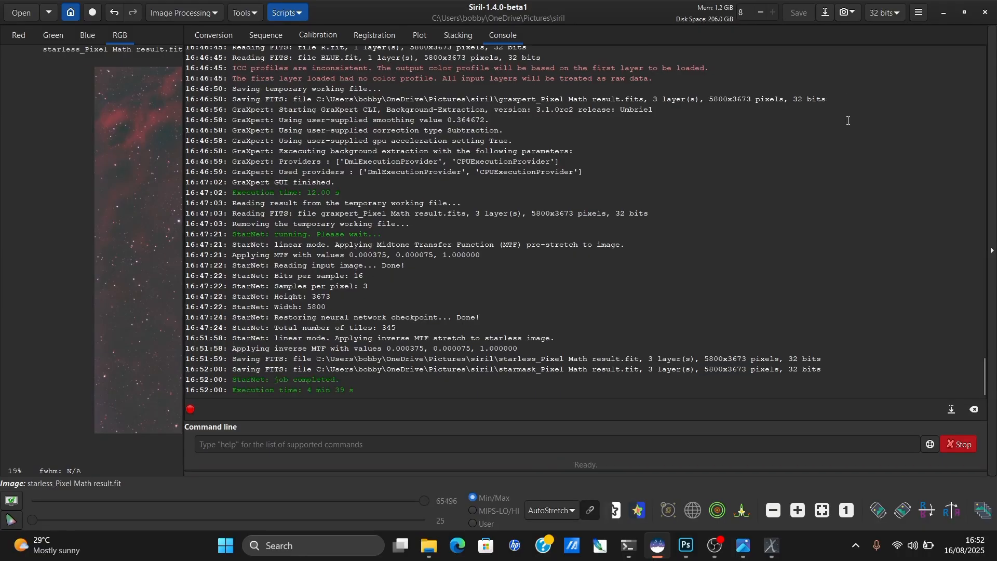
left_click(990, 67)
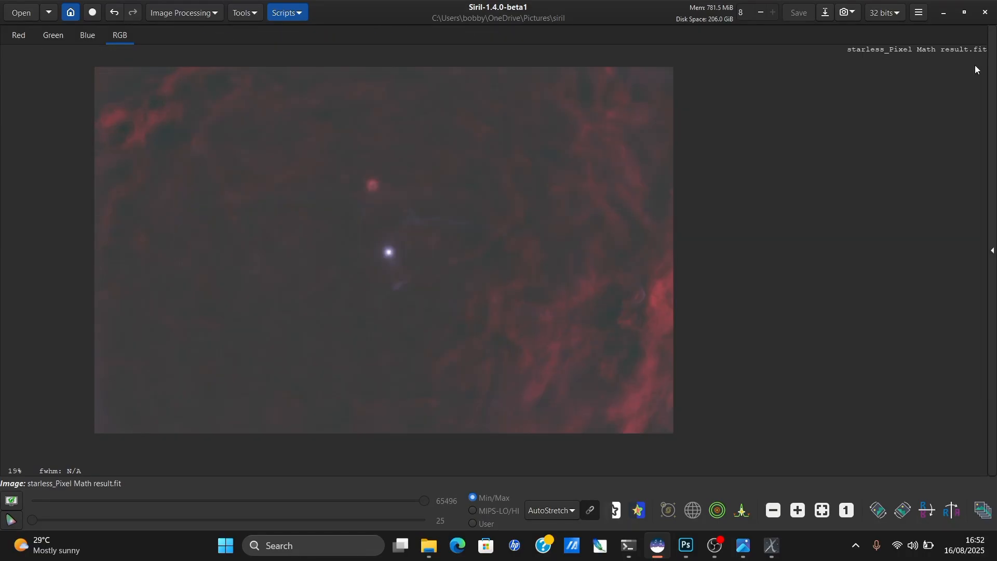
scroll(354, 283, "up", 3)
scroll(353, 283, "down", 5)
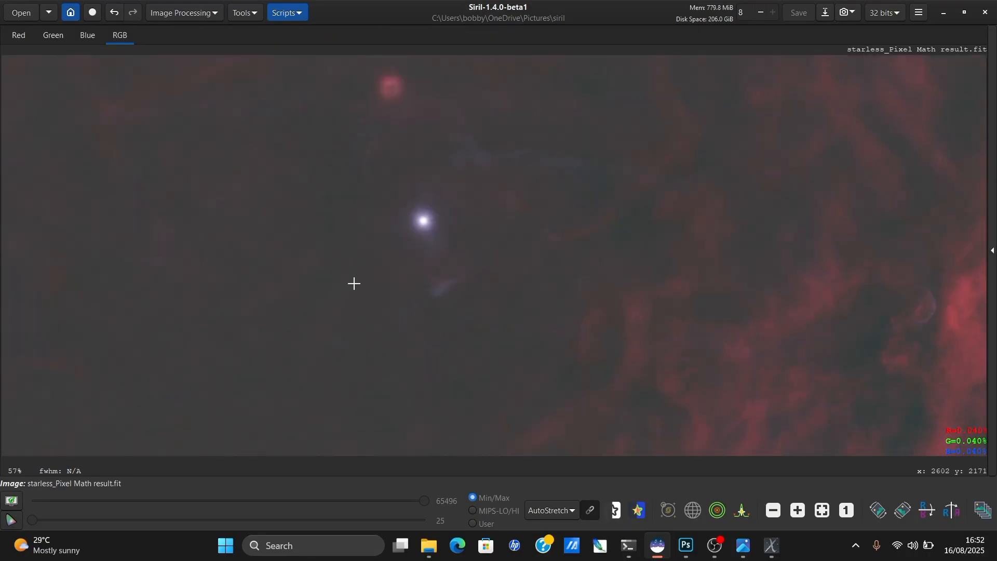
scroll(354, 283, "up", 2)
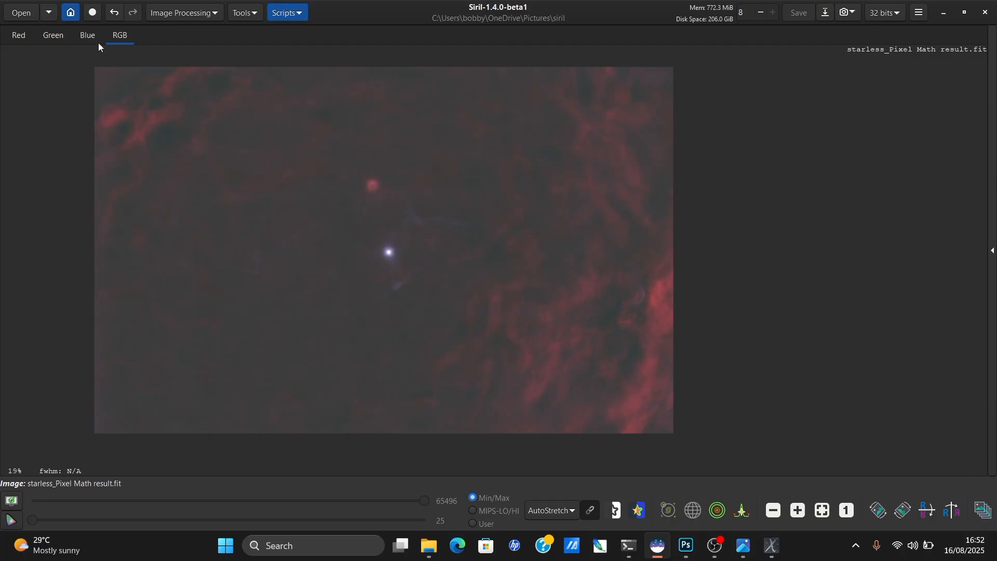
Compare the green and blue channels of the starless image with its RGB composite.
left_click(86, 35)
left_click(50, 38)
left_click(85, 35)
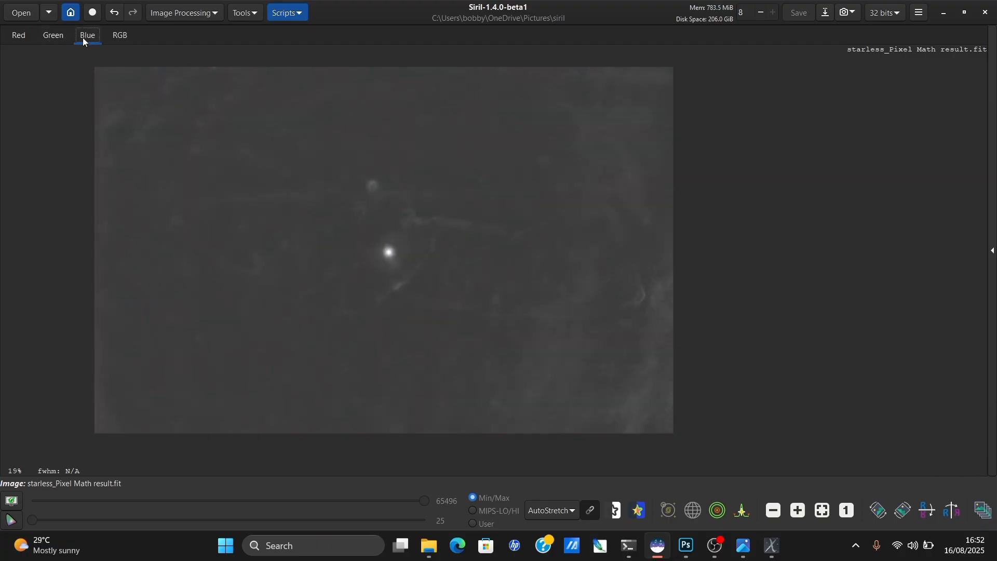
left_click(120, 35)
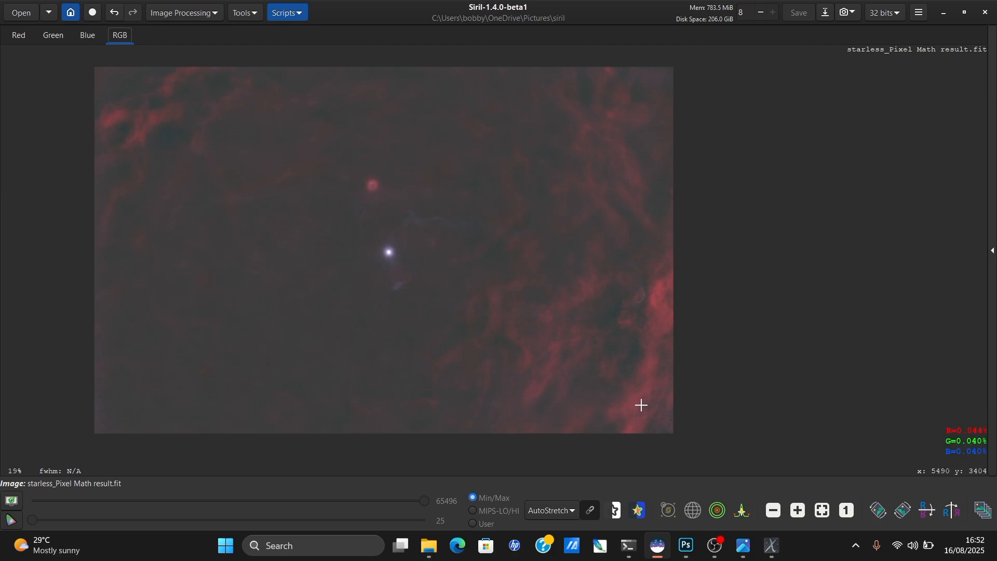
Select an area of about 83 × 77 px over the red nebula and switch the display mode to Linear.
scroll(616, 366, "up", 1)
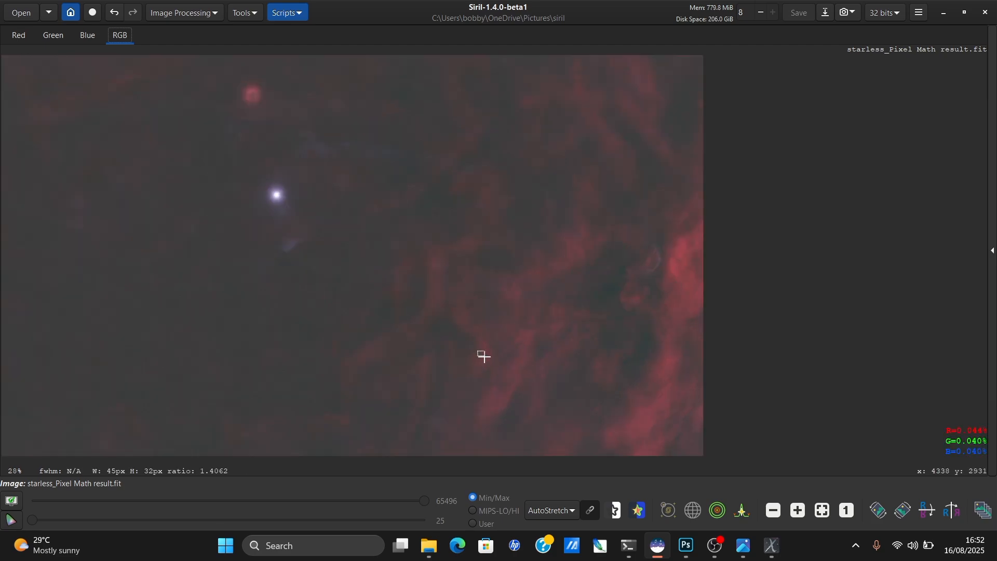
left_click_drag(478, 352, 490, 363)
left_click(553, 511)
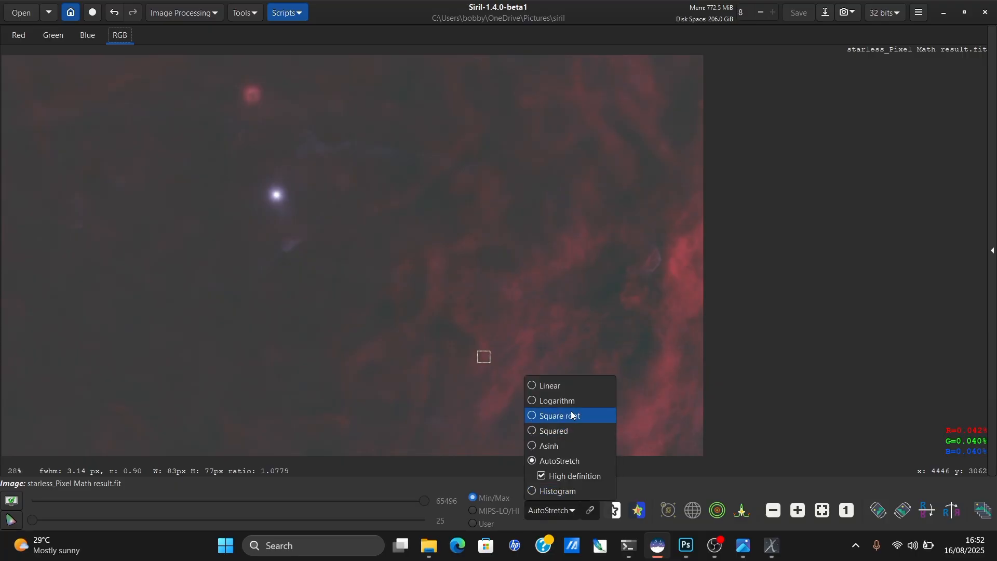
left_click(569, 384)
scroll(536, 353, "down", 1)
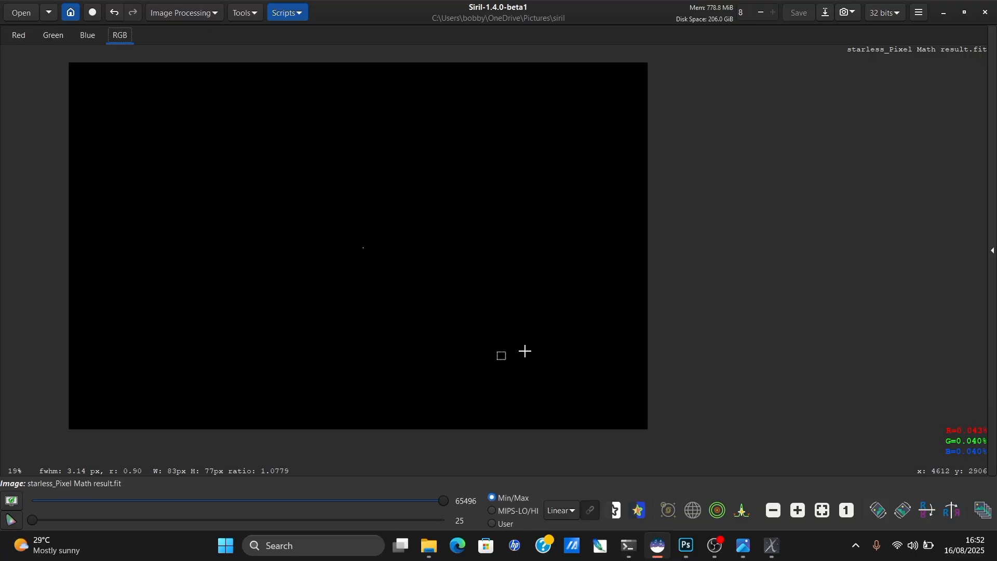
Apply a generalised hyperbolic stretch with the symmetry point sampled from the selection at 0.00041 and raised local intensity and stretch factor.
left_click(197, 18)
left_click(195, 41)
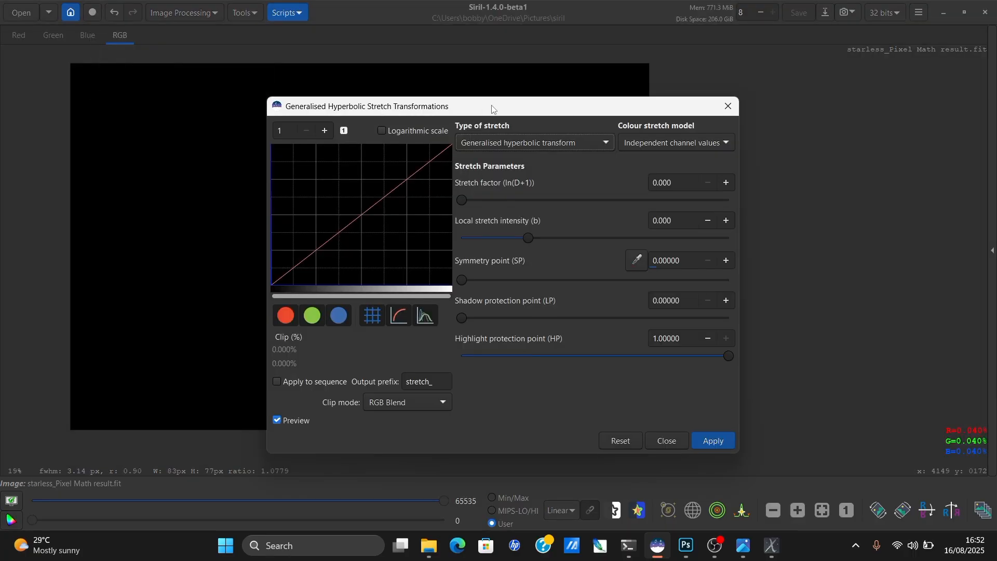
left_click_drag(502, 102, 710, 56)
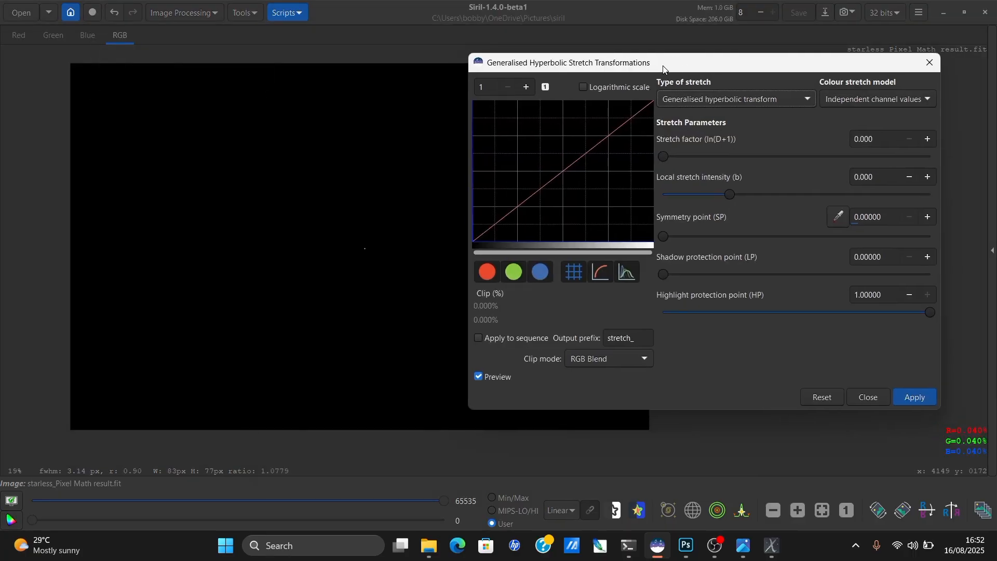
left_click(840, 218)
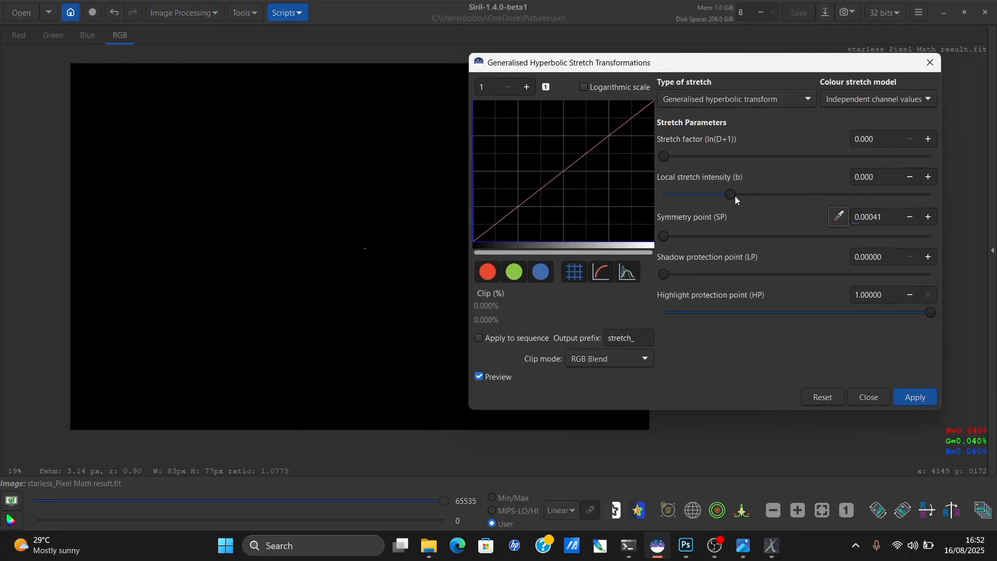
left_click_drag(735, 195, 775, 197)
left_click_drag(731, 195, 814, 194)
left_click_drag(666, 157, 705, 156)
left_click(914, 397)
Apply two more hyperbolic stretches, one with local intensity 4.727 and stretch factor 1.504, the other with local intensity 5.039.
left_click(794, 195)
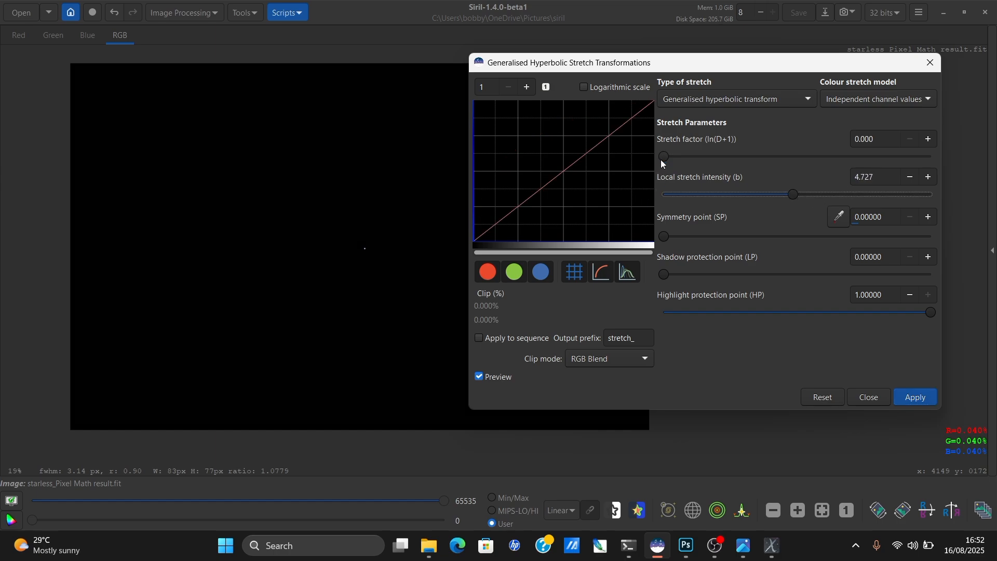
left_click_drag(661, 160, 701, 160)
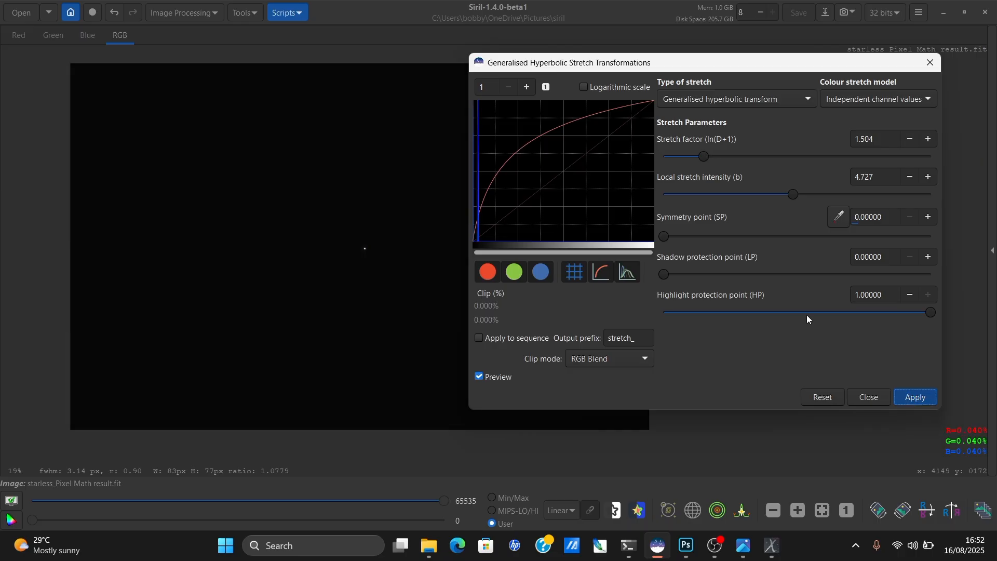
left_click(789, 195)
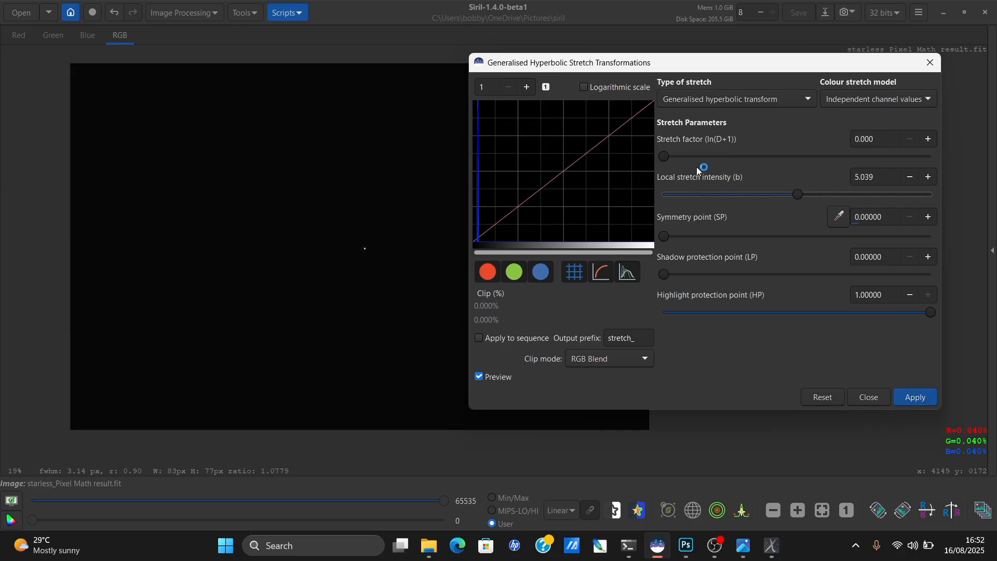
left_click_drag(665, 156, 696, 156)
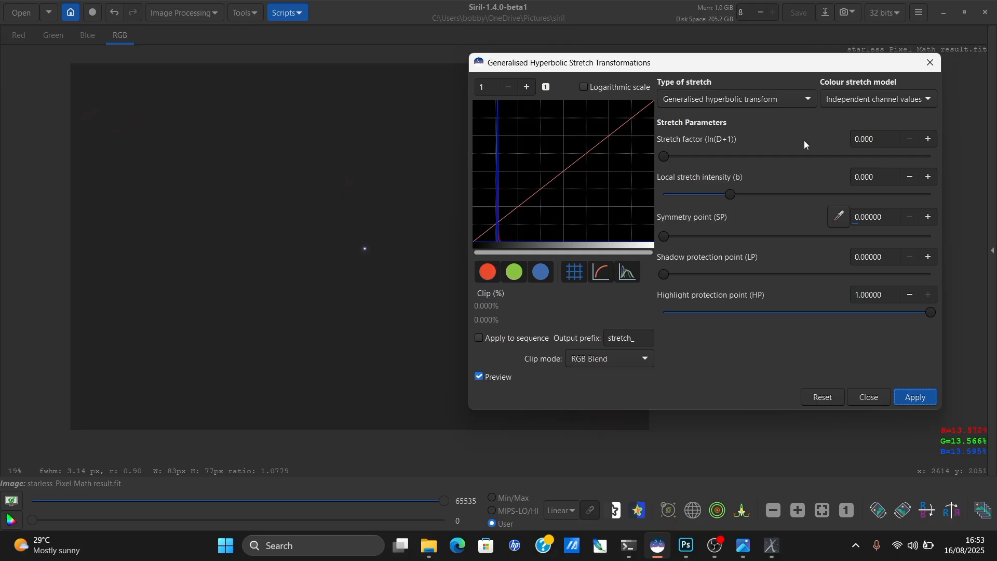
Apply a hyperbolic stretch with the symmetry point sampled from the selection at 0.13907 and stretch factor 1.328.
left_click(838, 218)
left_click_drag(665, 156, 699, 157)
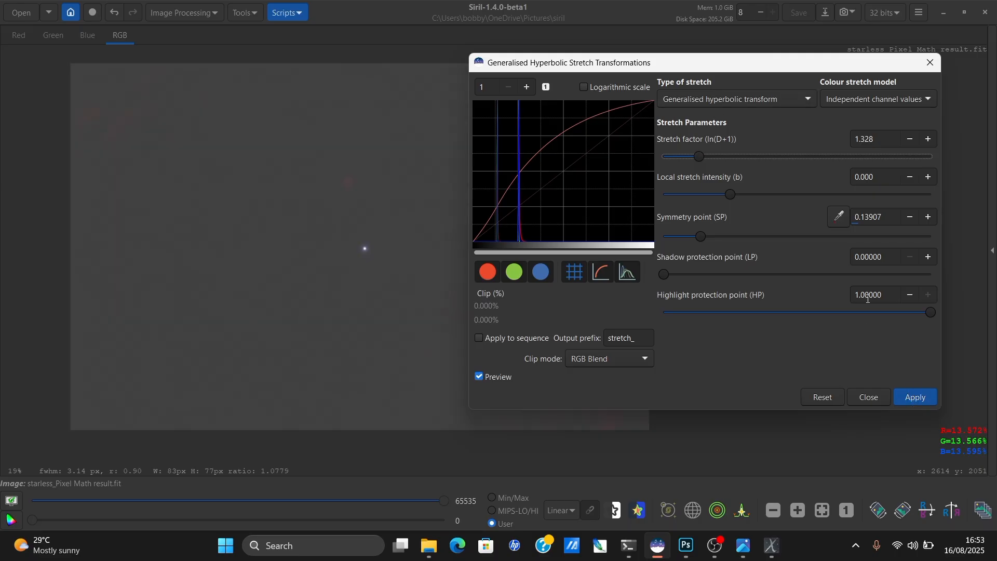
left_click(919, 398)
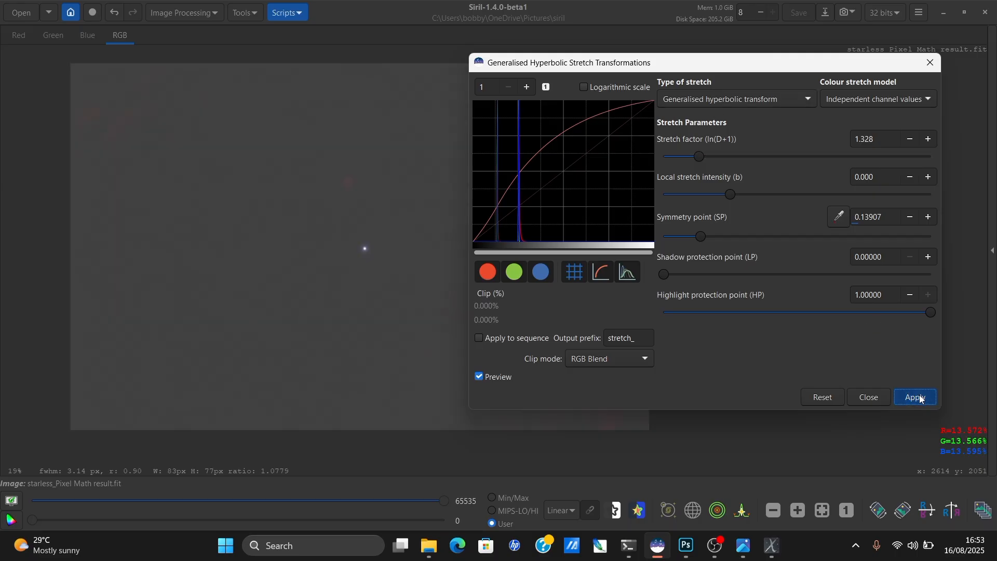
Apply a Linear stretch (BP shift) with the black point at 0.11719.
left_click(723, 99)
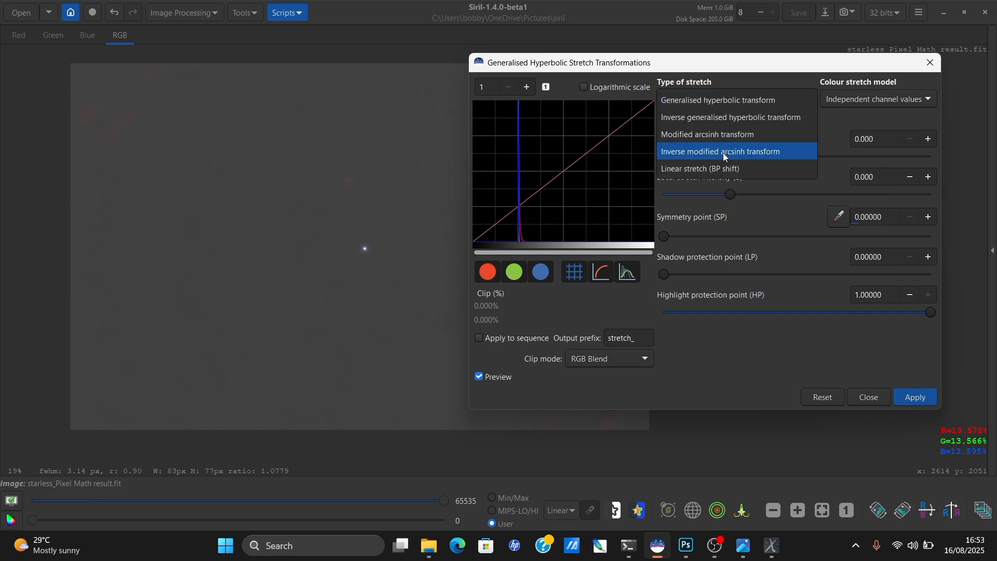
left_click(701, 168)
left_click_drag(665, 156, 700, 159)
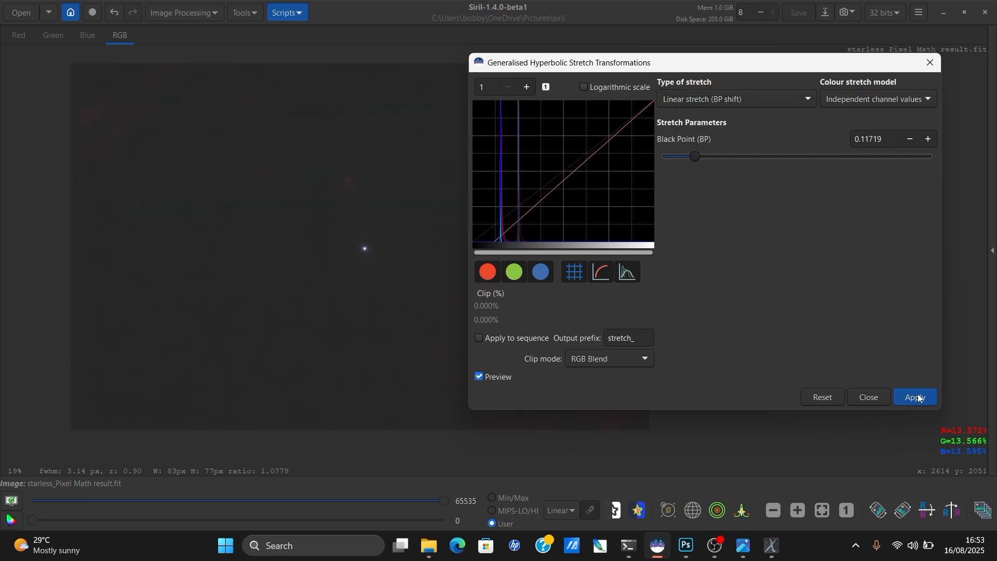
left_click(917, 395)
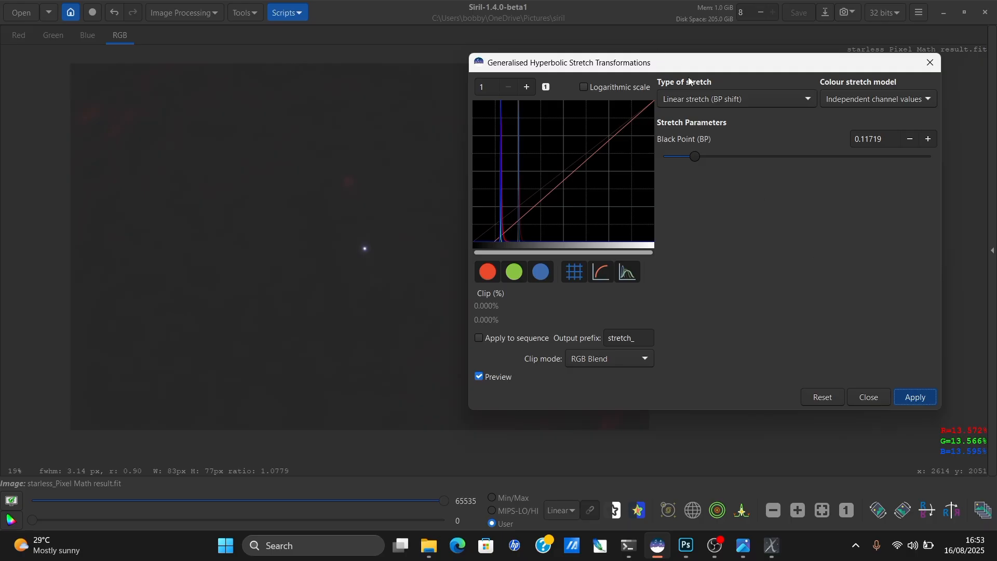
Return to the generalised hyperbolic transform and apply it with sampled symmetry point 0.16243 and stretch factor 1.348.
left_click(701, 95)
left_click(693, 31)
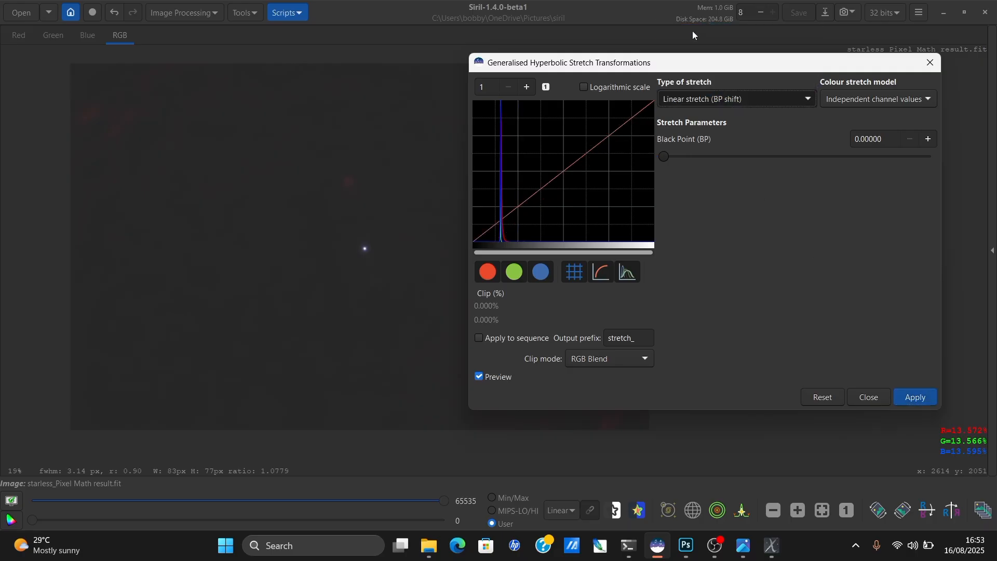
left_click(838, 218)
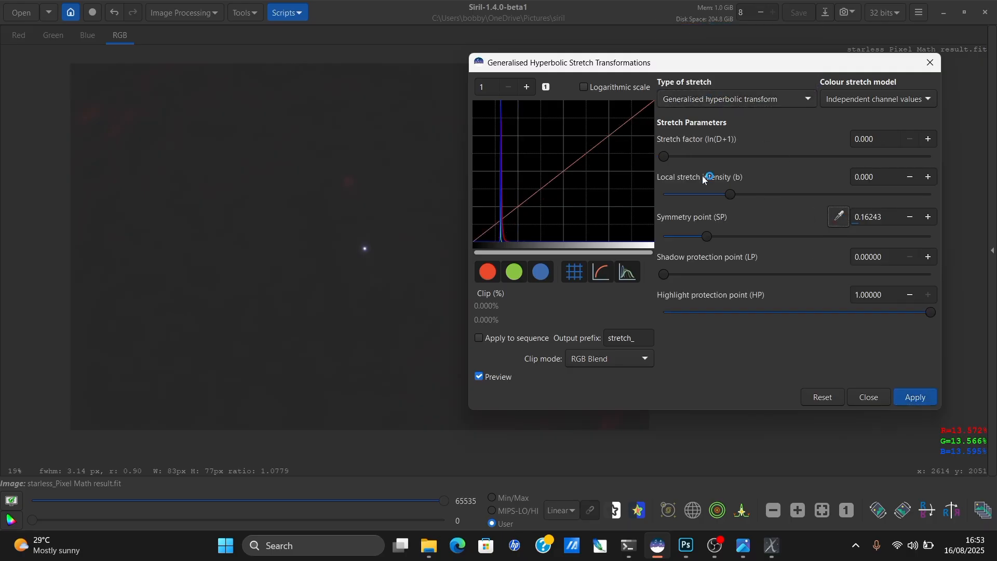
left_click_drag(665, 157, 692, 162)
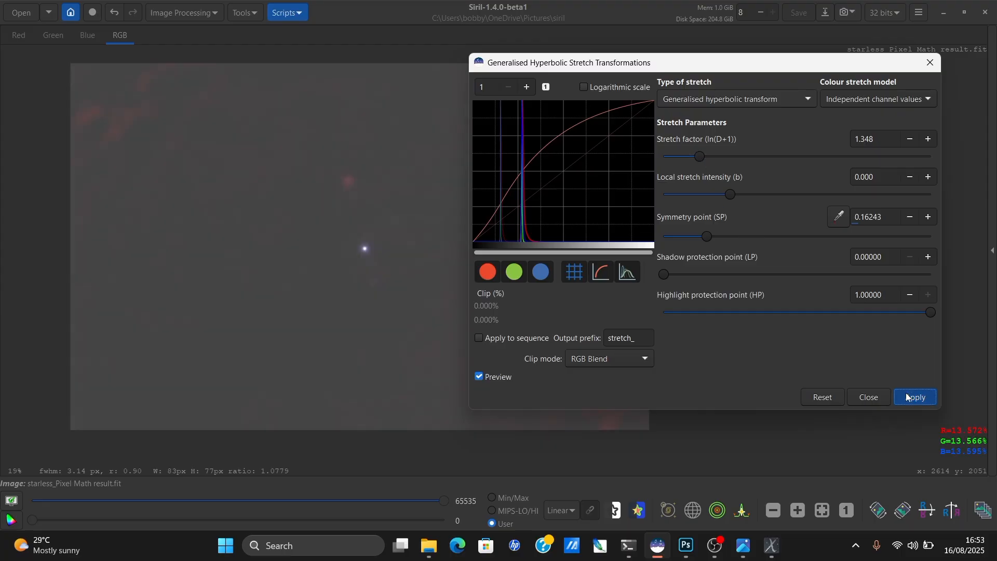
Move the stretch dialog clear of the whole image and apply a Linear stretch (BP shift) with black point 0.11914.
left_click_drag(722, 66, 885, 99)
left_click(396, 211)
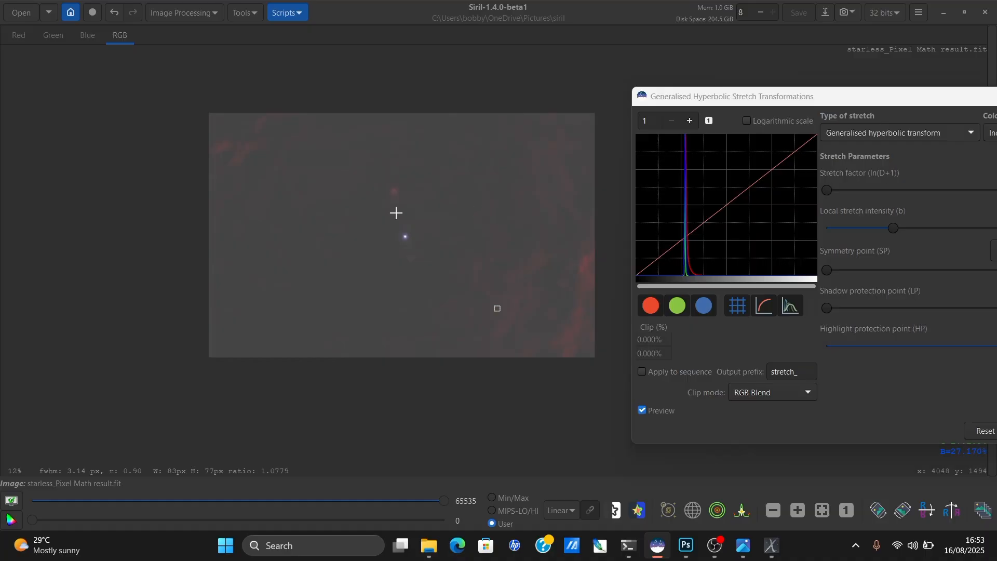
scroll(316, 215, "down", 2)
left_click_drag(742, 100, 605, 85)
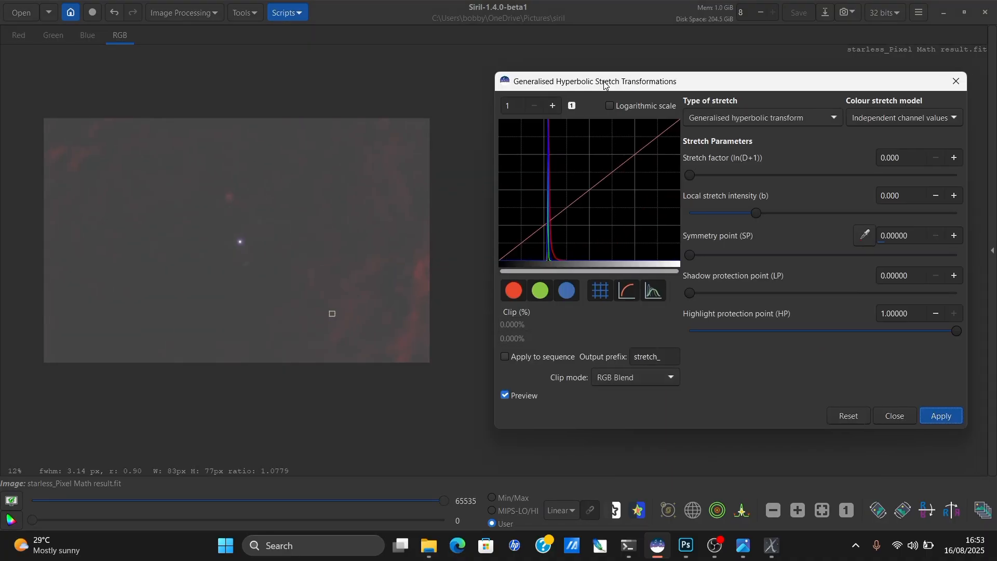
left_click(779, 124)
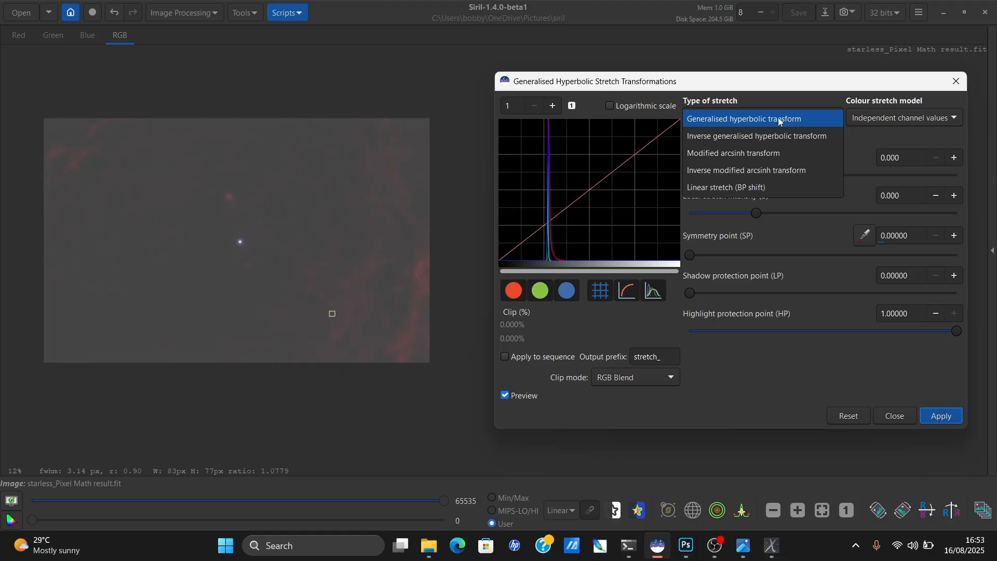
left_click(763, 188)
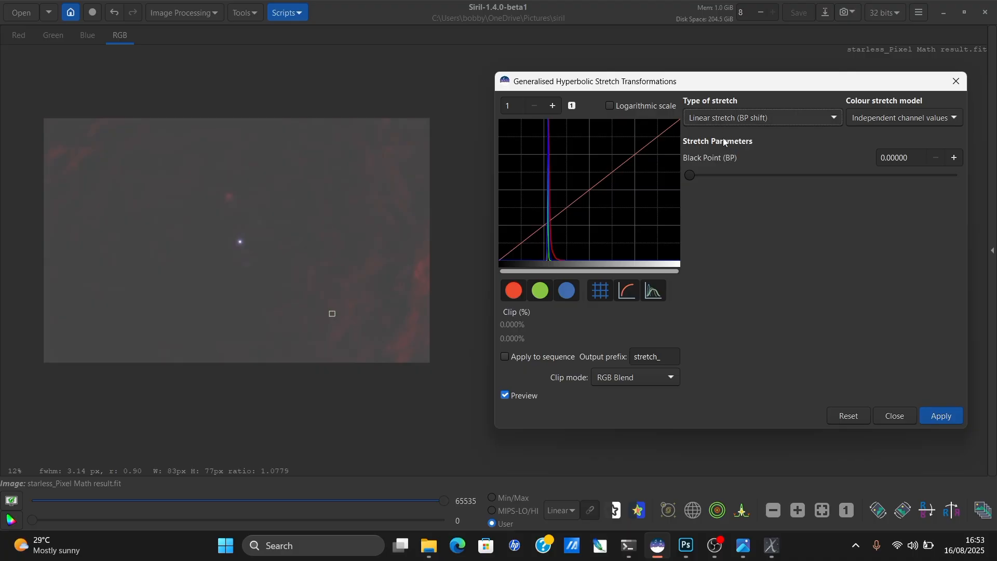
left_click_drag(694, 176, 726, 180)
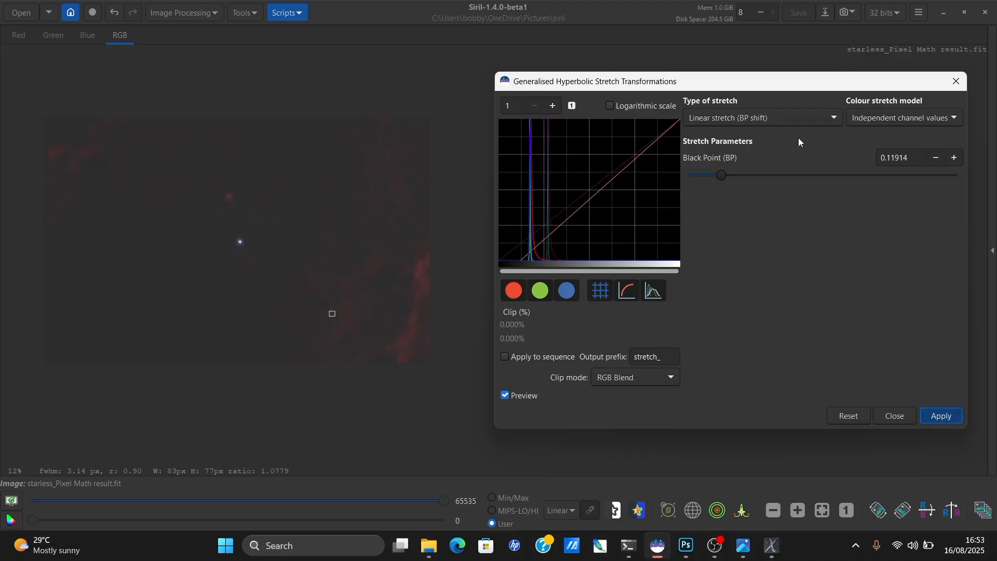
Apply a generalised hyperbolic transform with stretch factor 1.250, sampled symmetry point 0.19355 and highlight protection point 0.53906.
left_click(781, 114)
left_click(765, 54)
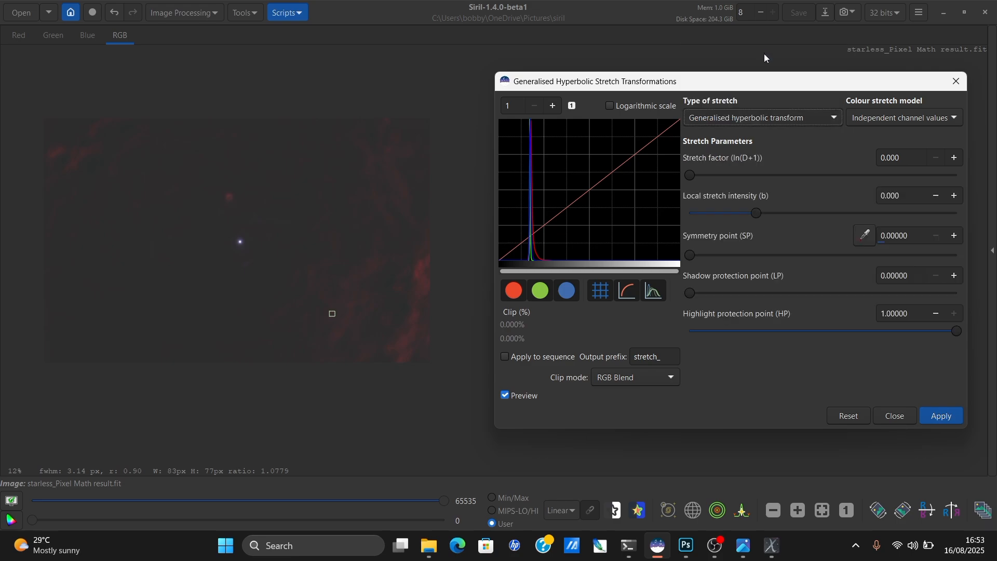
left_click(865, 237)
left_click_drag(694, 179, 723, 175)
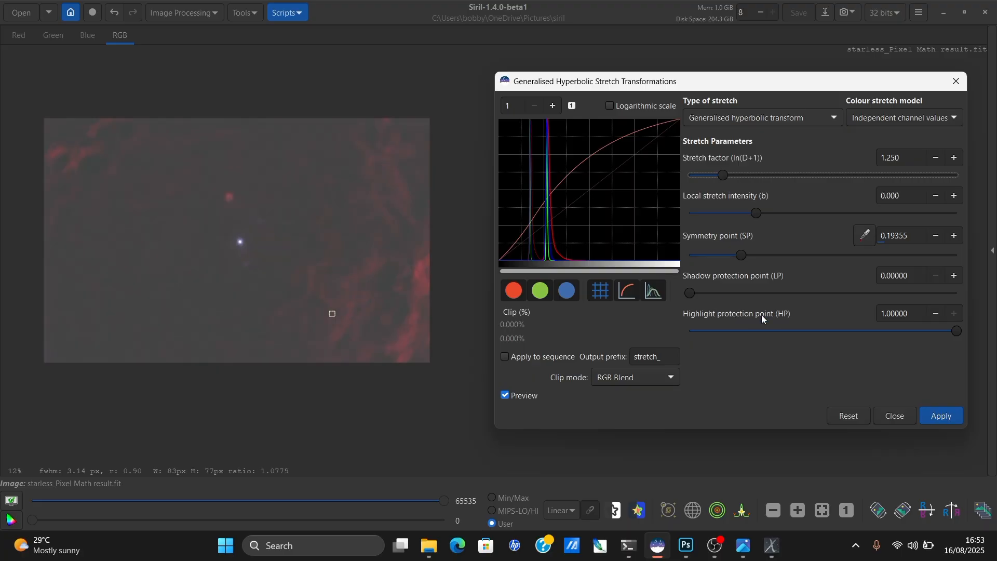
left_click(834, 332)
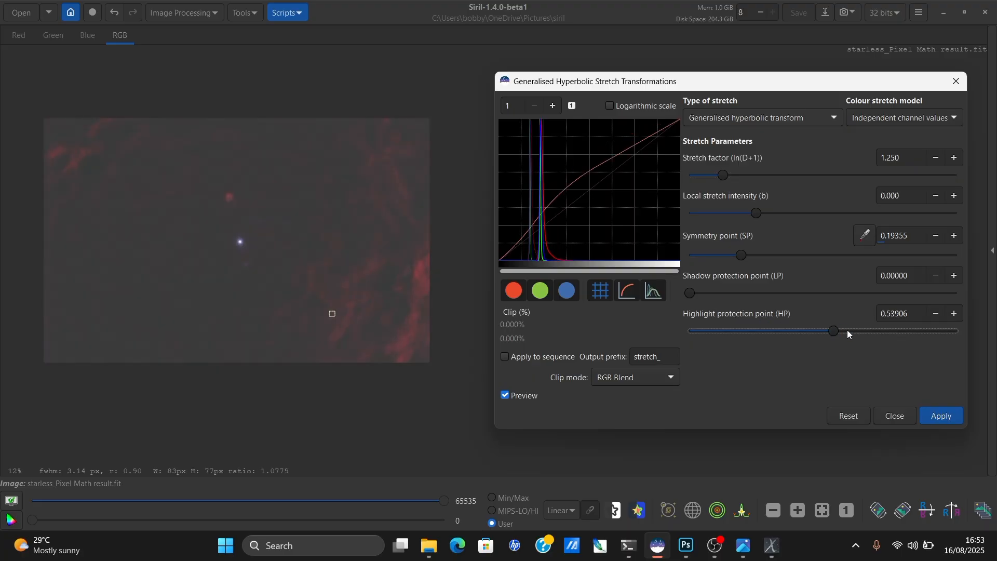
left_click(932, 421)
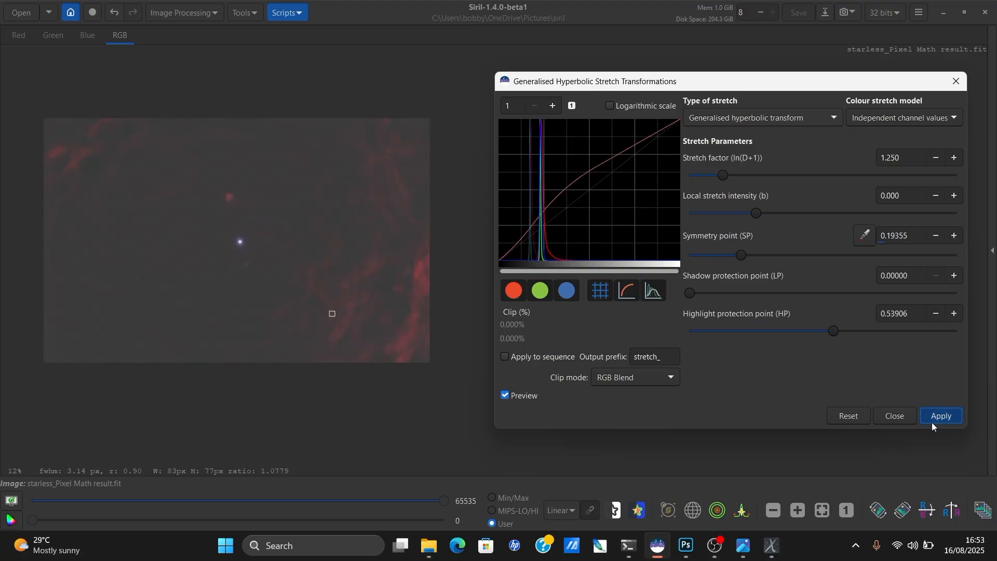
Apply another hyperbolic stretch with sampled symmetry point 0.26425, highlight protection point 0.52734 and stretch factor 1.055.
left_click(865, 236)
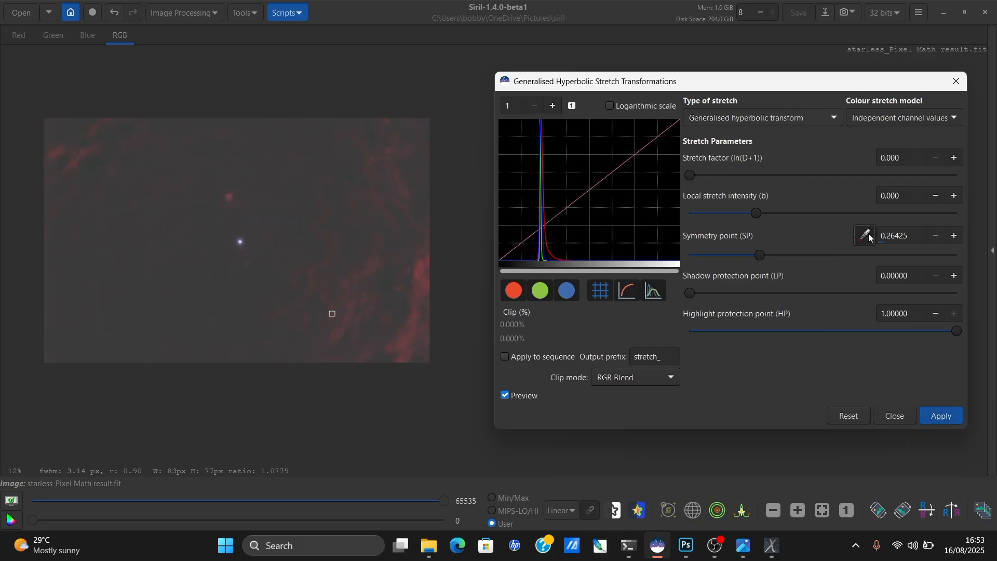
left_click(830, 331)
left_click_drag(692, 173, 723, 186)
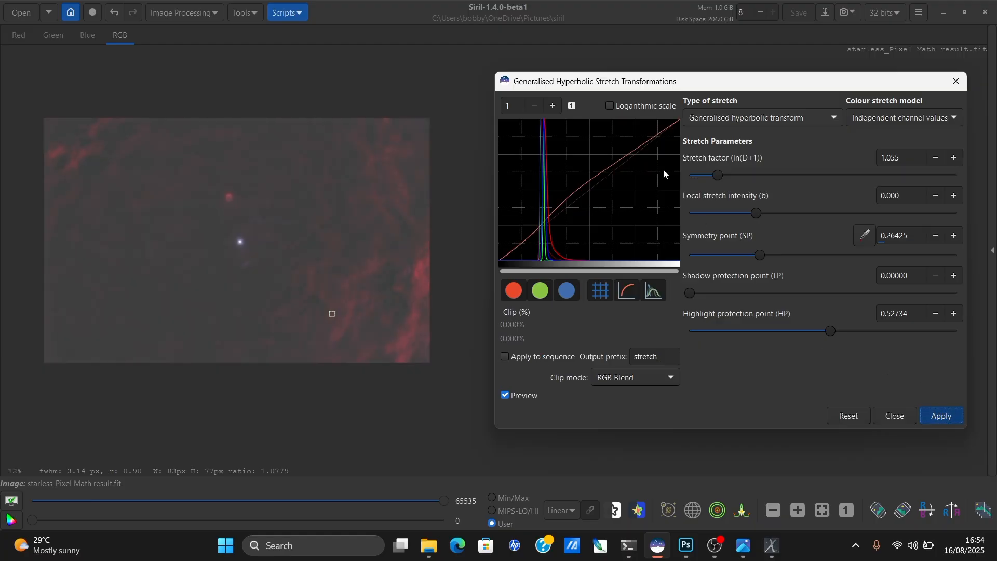
Apply a Linear stretch (BP shift) with the black point at 0.09766.
left_click(722, 121)
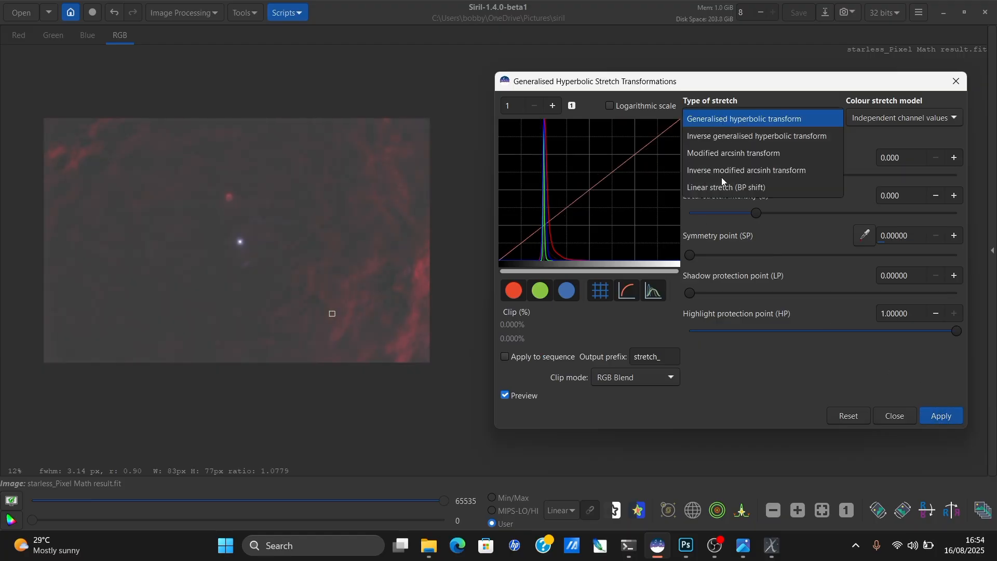
left_click(724, 186)
left_click_drag(690, 175, 716, 175)
left_click(938, 417)
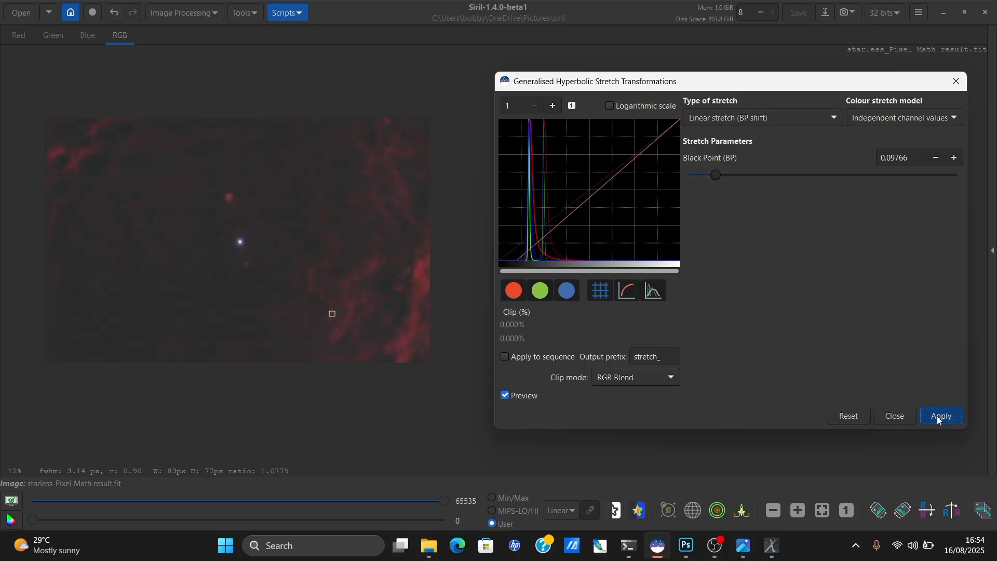
Apply a generalised hyperbolic transform with stretch factor 1.250, sampled symmetry point 0.21864 and highlight protection point 0.62695.
left_click(791, 119)
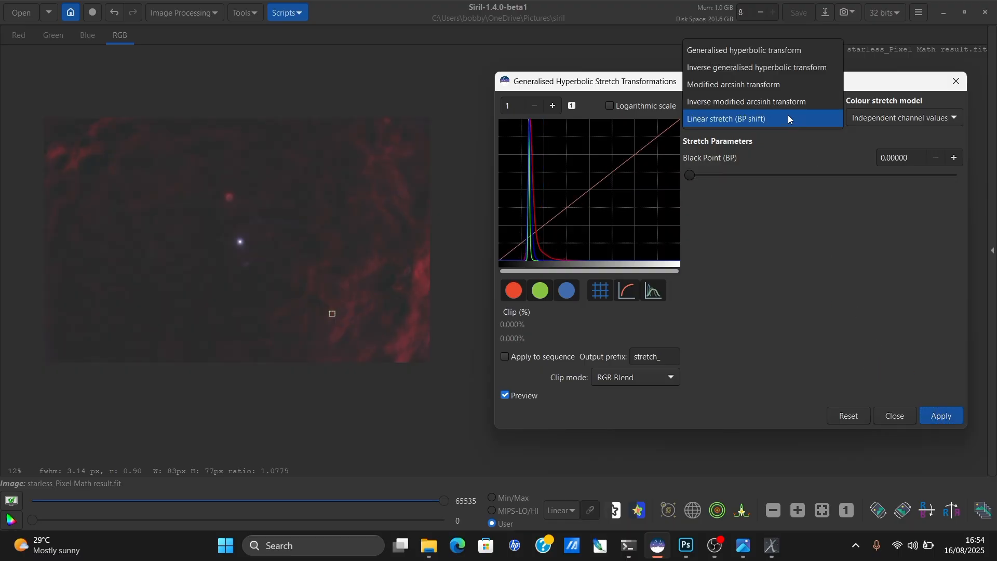
left_click(768, 51)
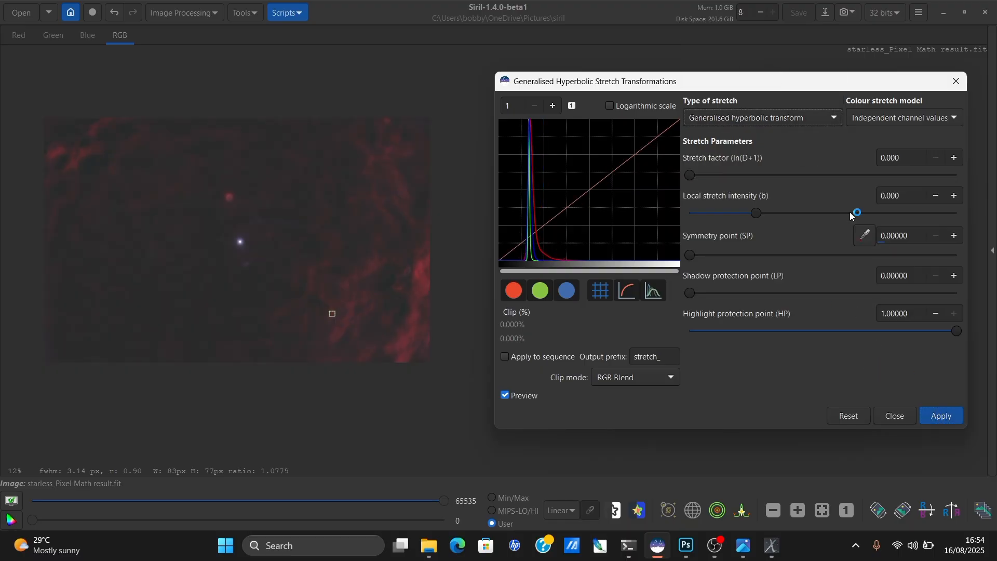
left_click(866, 237)
left_click_drag(692, 174, 727, 185)
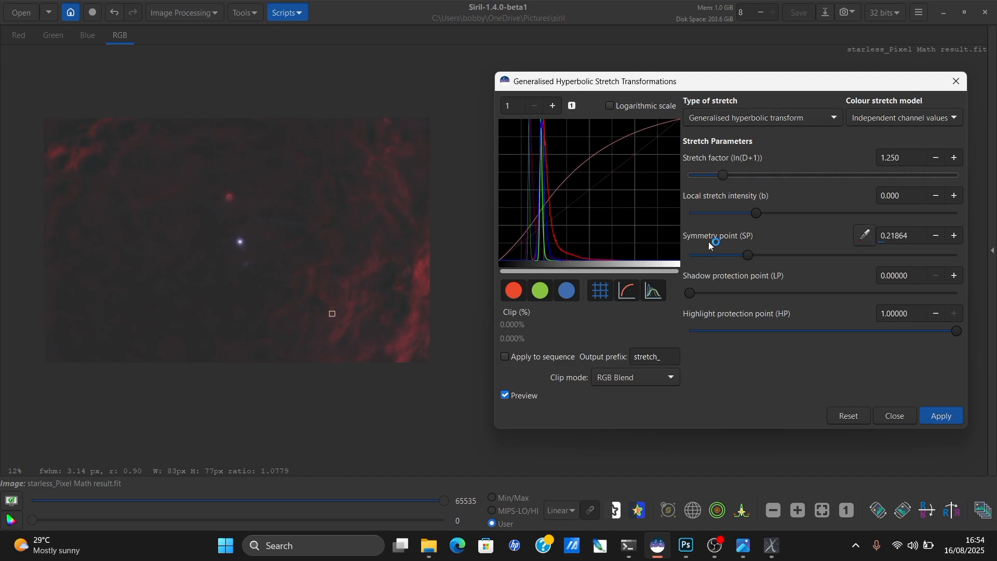
left_click(836, 331)
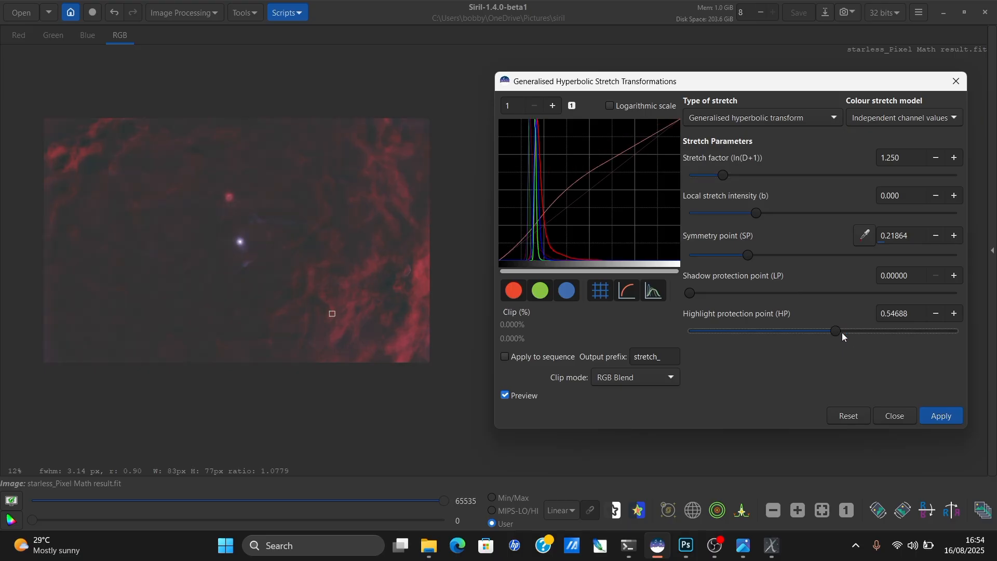
left_click(858, 330)
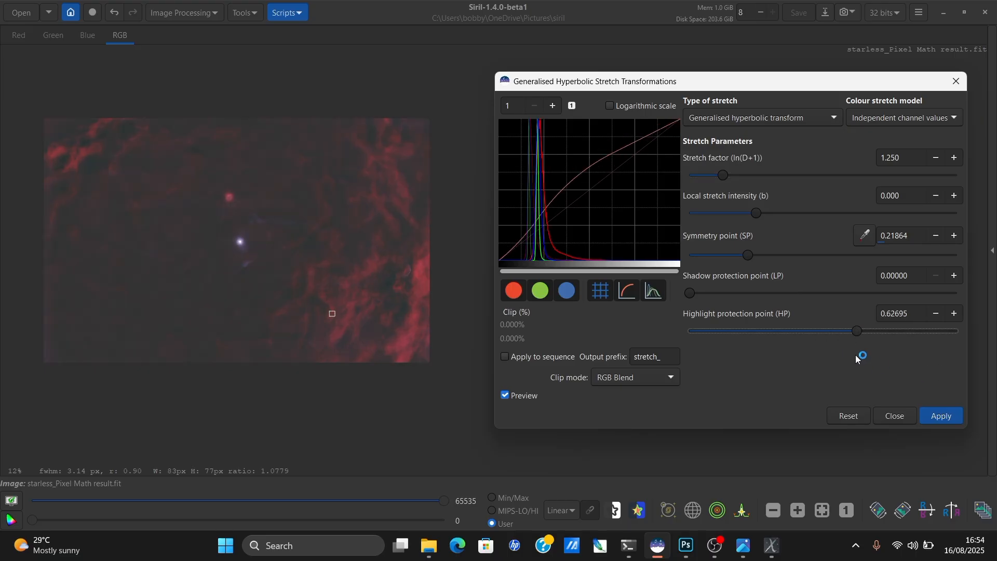
left_click(939, 419)
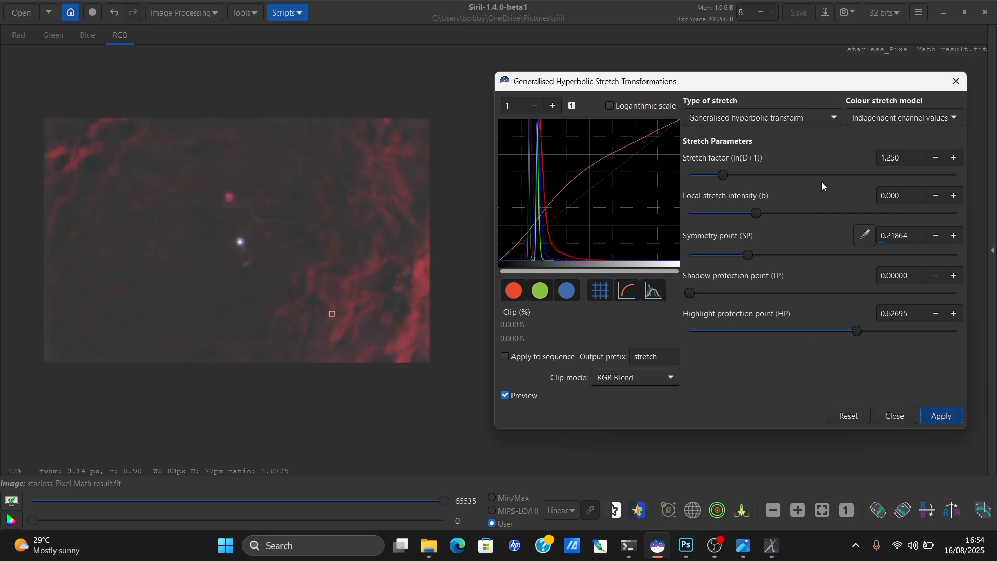
Apply a Linear stretch (BP shift) with black point 0.06055.
left_click(756, 119)
left_click(722, 188)
left_click_drag(691, 175, 704, 177)
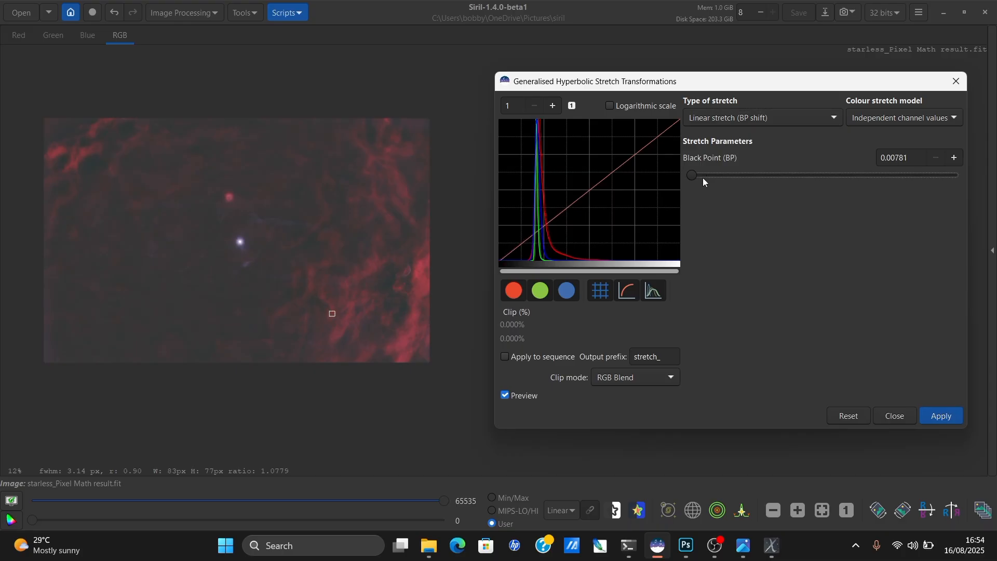
left_click(944, 417)
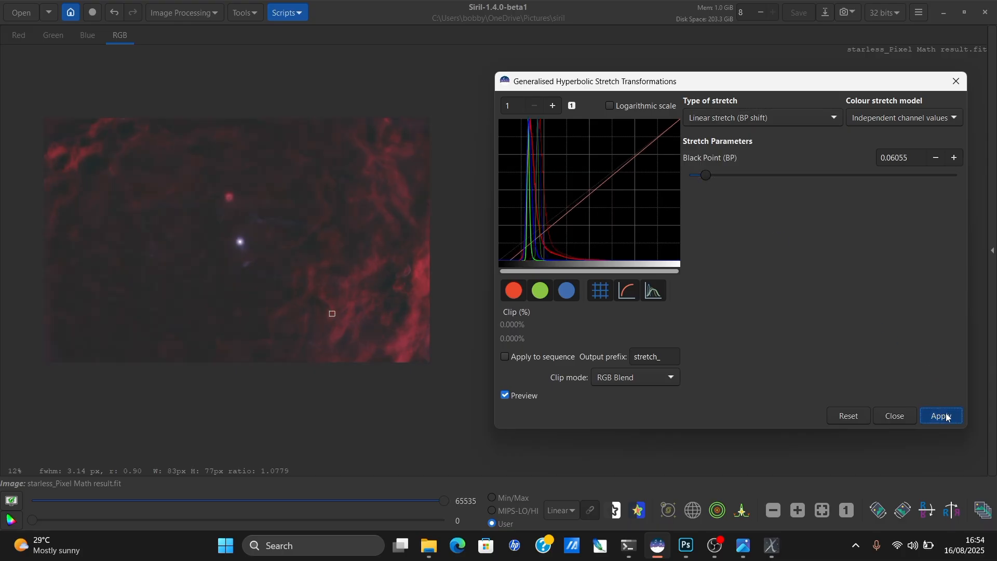
Apply a generalised hyperbolic transform with sampled symmetry point 0.25346 and stretch factor 1.113.
left_click(752, 117)
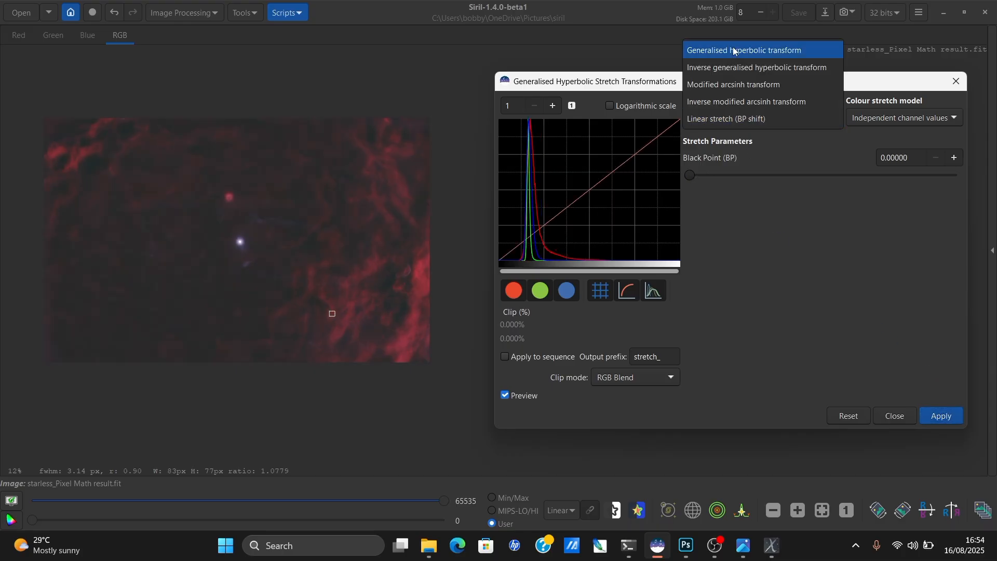
left_click(734, 47)
left_click(863, 235)
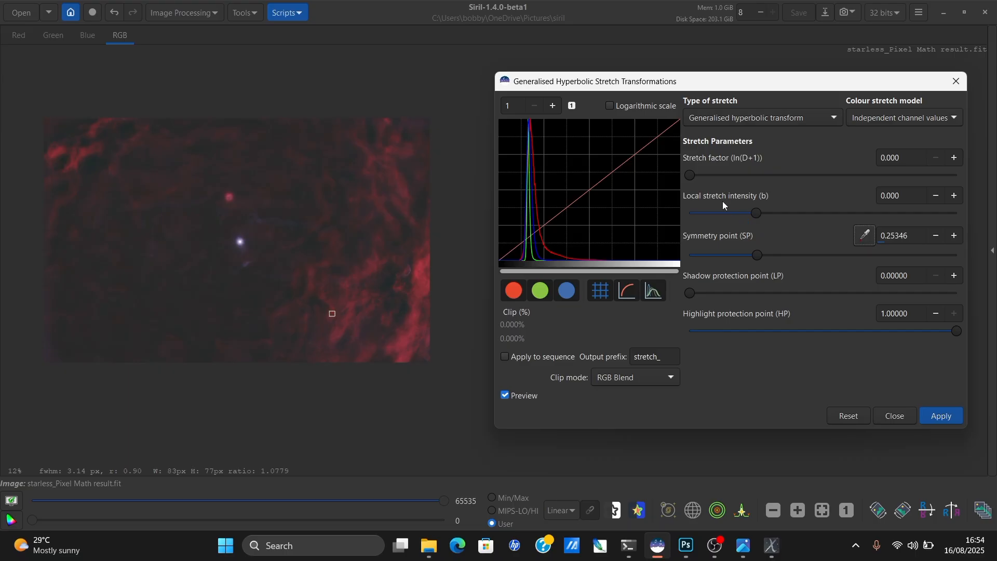
left_click_drag(697, 174, 725, 182)
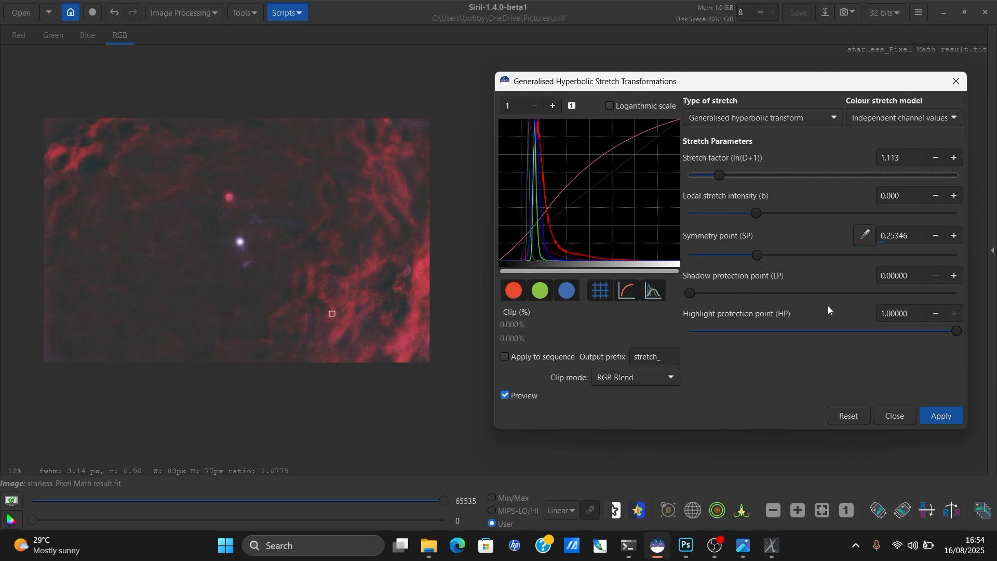
left_click(943, 419)
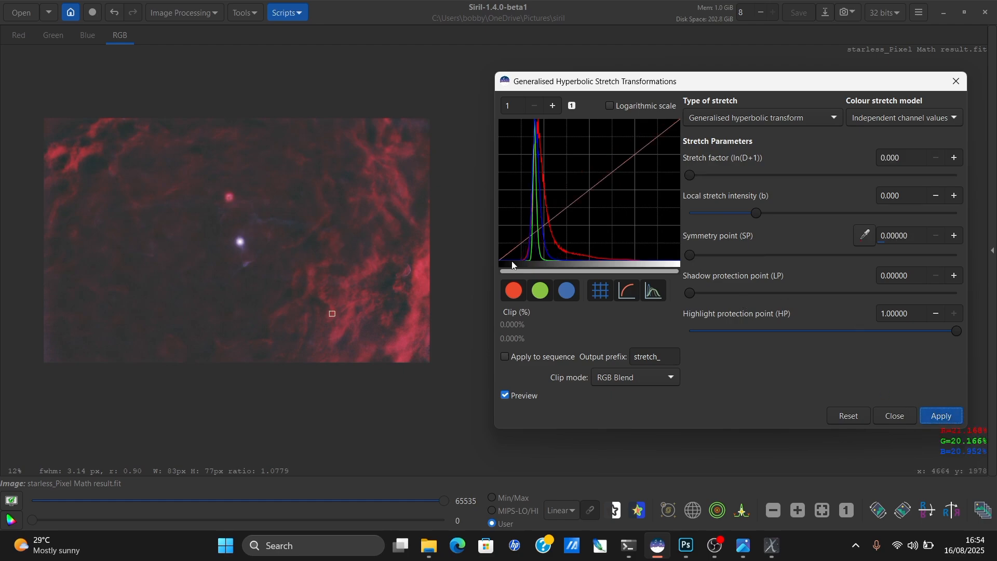
Apply a further hyperbolic stretch with sampled symmetry point 0.33509, stretch factor 0.762 and highlight protection point 0.58984.
left_click(866, 237)
left_click_drag(691, 175, 713, 179)
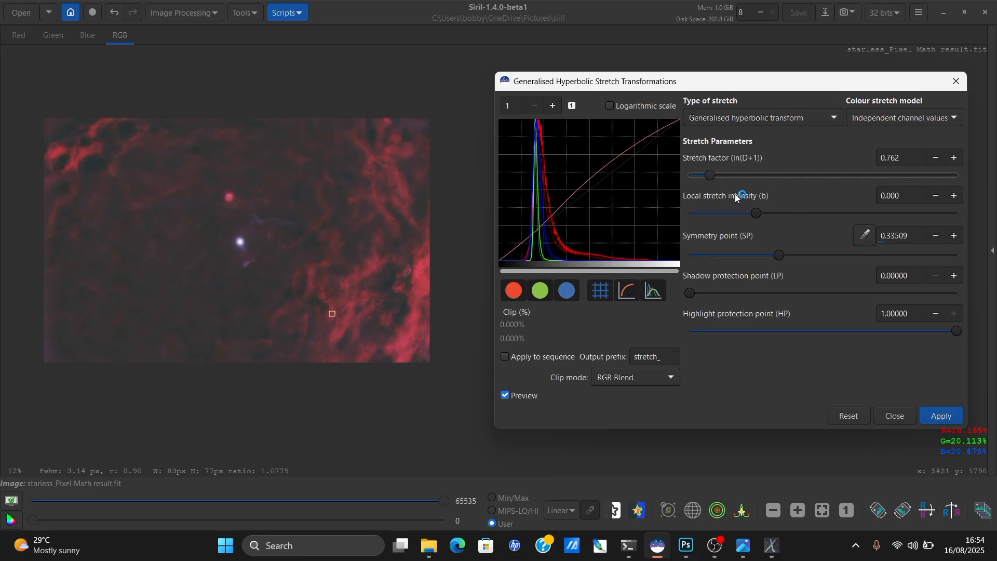
left_click(848, 331)
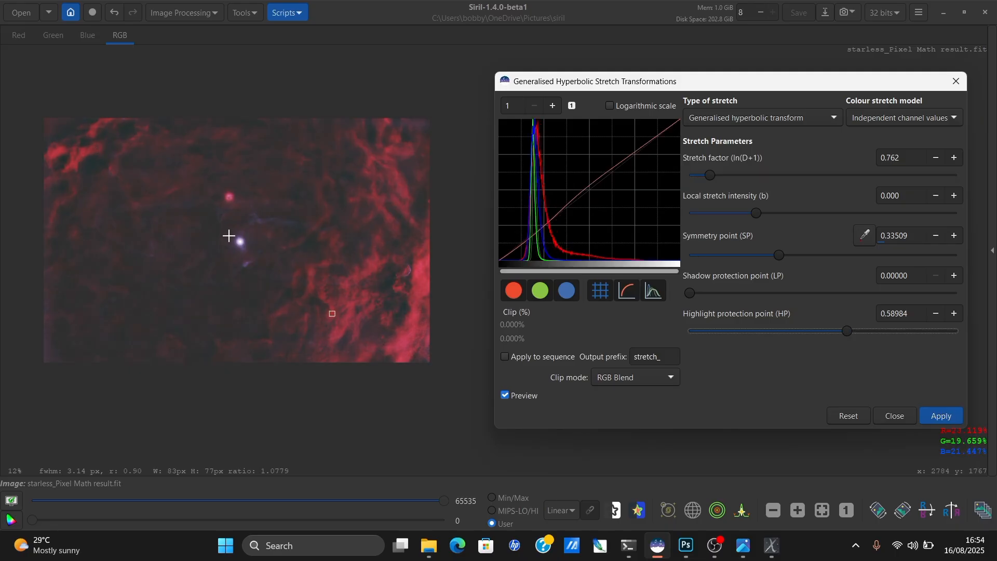
scroll(229, 236, "up", 2)
scroll(229, 236, "down", 4)
scroll(229, 235, "up", 2)
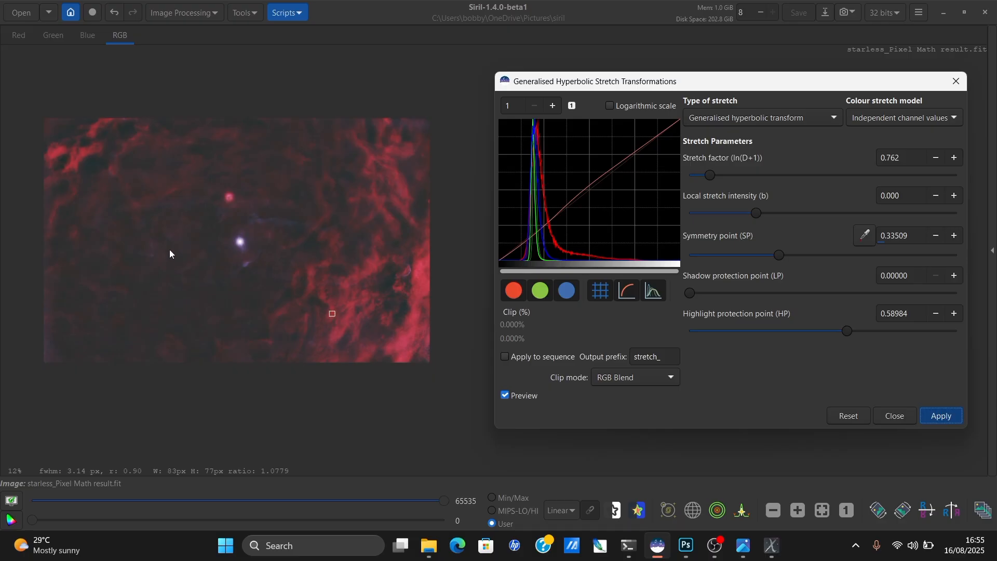
Select a small area beside the faint red wisp in the upper-left nebula and sample symmetry point 0.25043 from it.
scroll(169, 187, "up", 3)
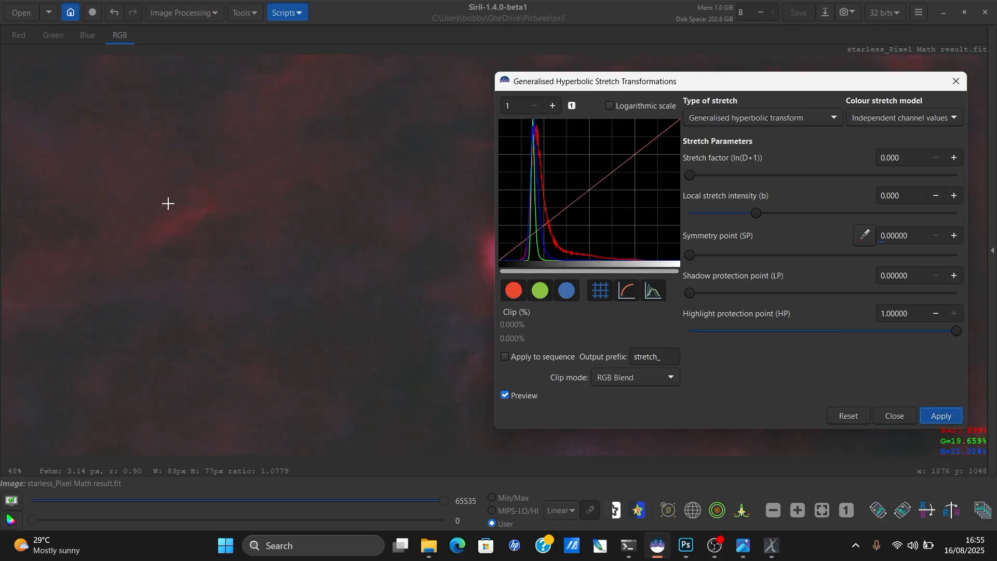
scroll(176, 241, "up", 3)
left_click_drag(160, 234, 180, 245)
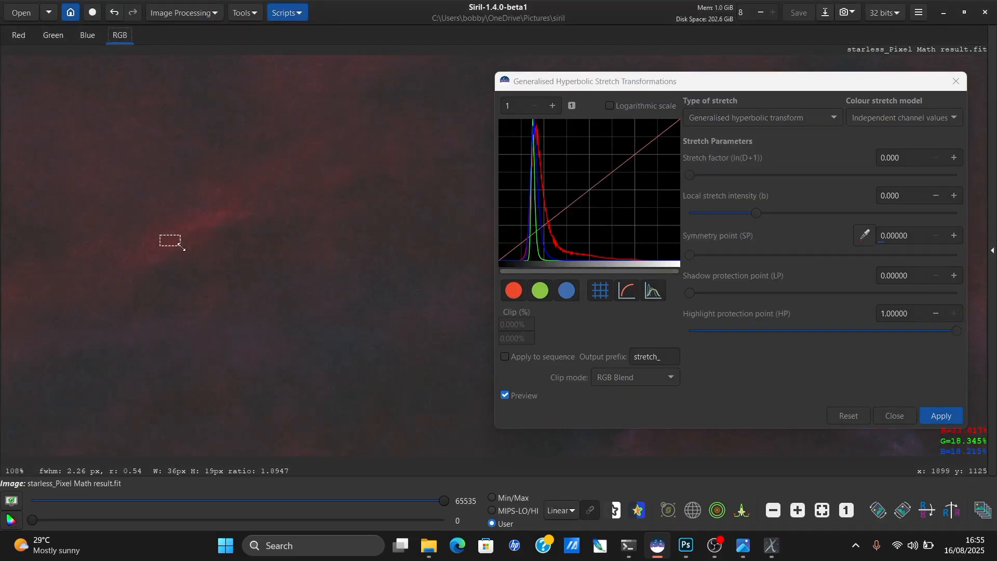
scroll(179, 245, "down", 6)
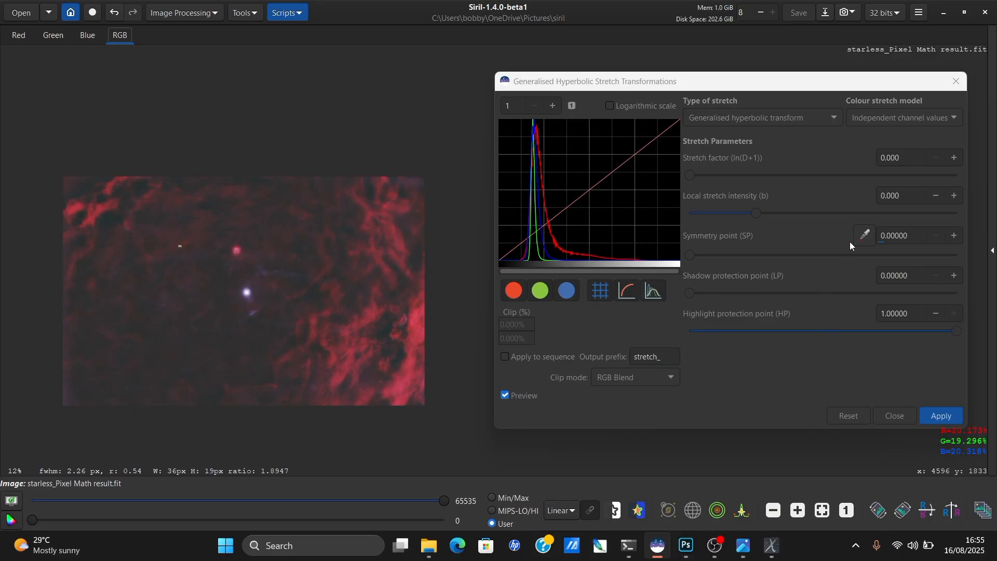
left_click(864, 235)
Apply the hyperbolic stretch with stretch factor 1.055 and highlight protection point 0.43750, comparing the preview first, and close the stretch dialog.
left_click(828, 332)
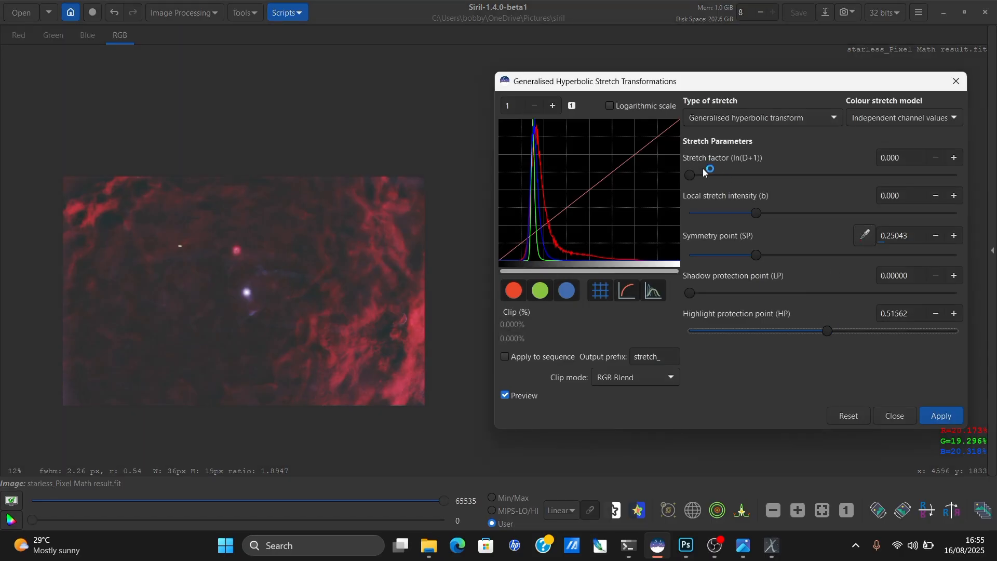
left_click_drag(692, 176, 719, 180)
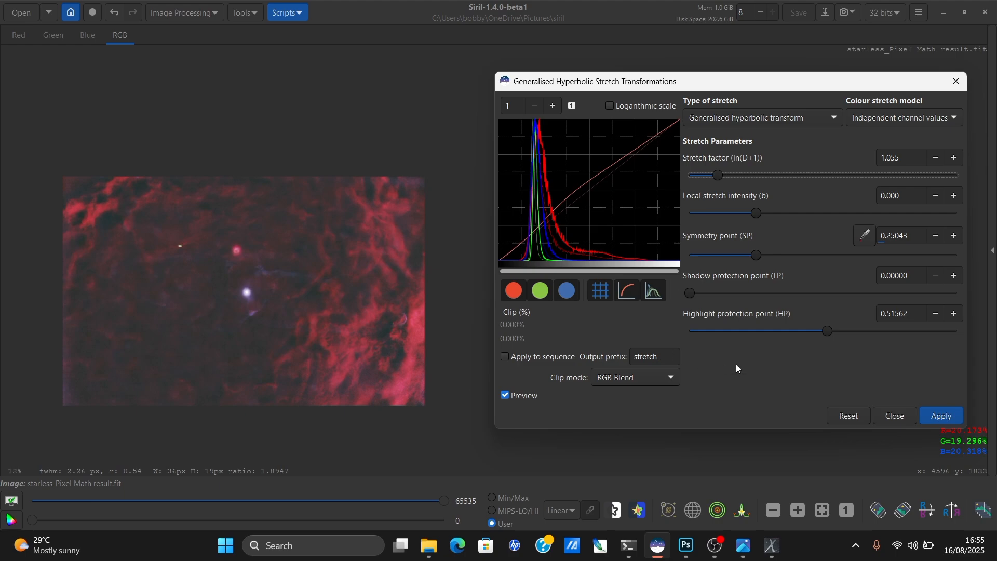
left_click(797, 333)
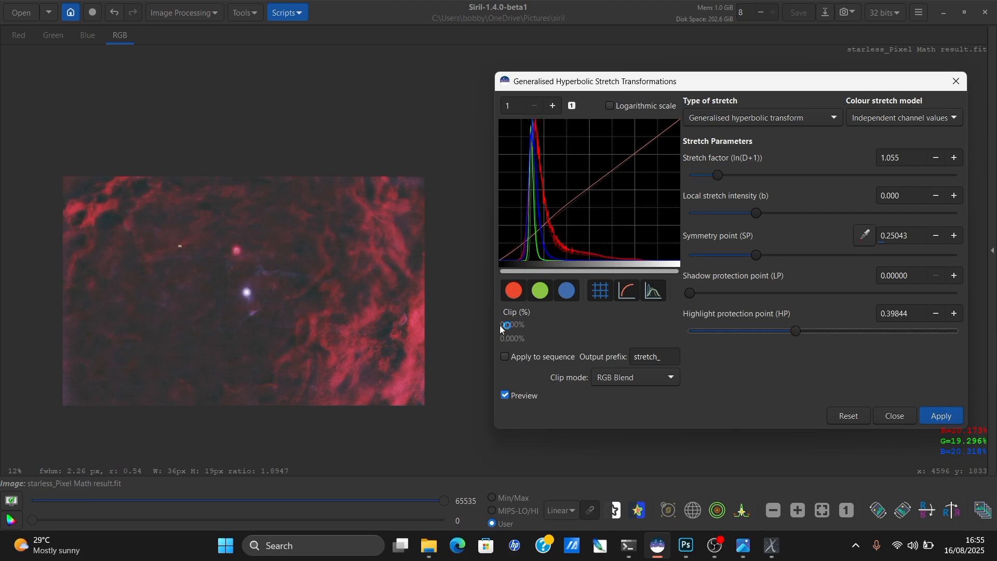
left_click(514, 396)
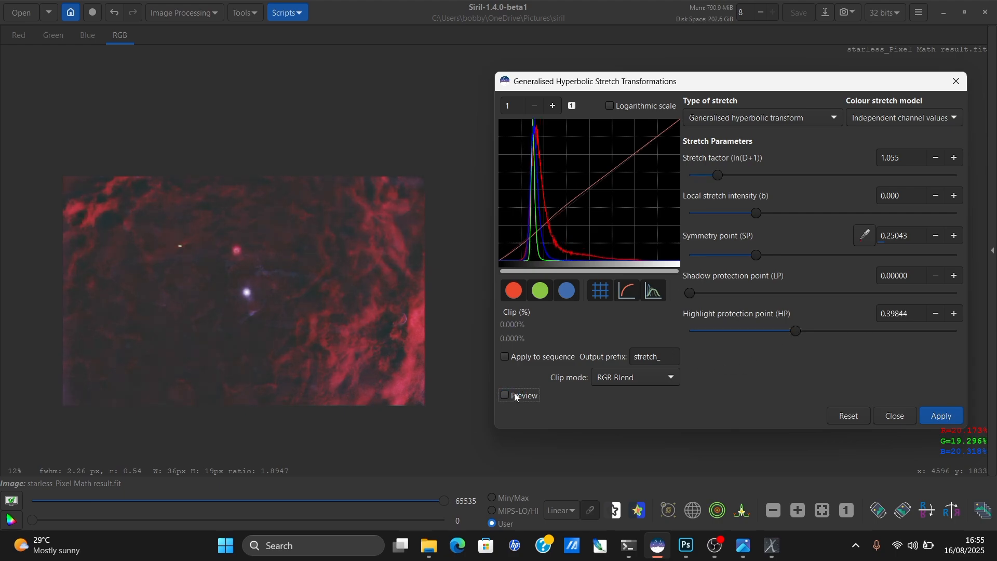
left_click(515, 396)
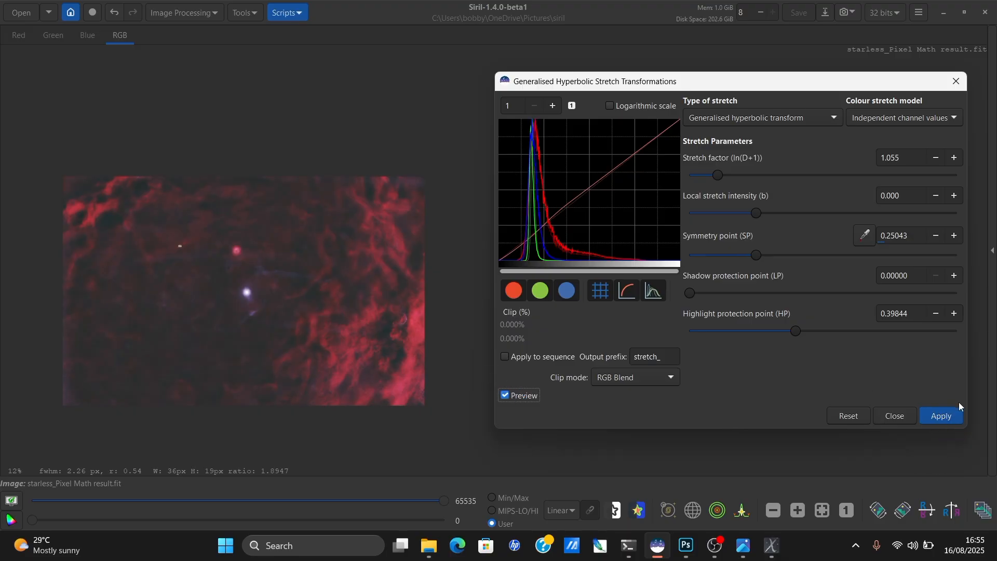
left_click(808, 331)
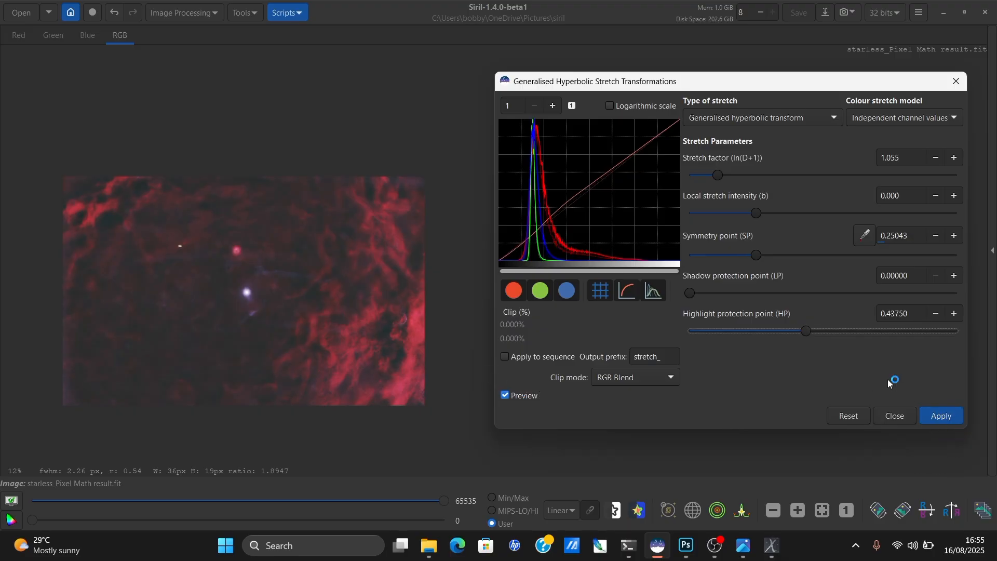
left_click(938, 417)
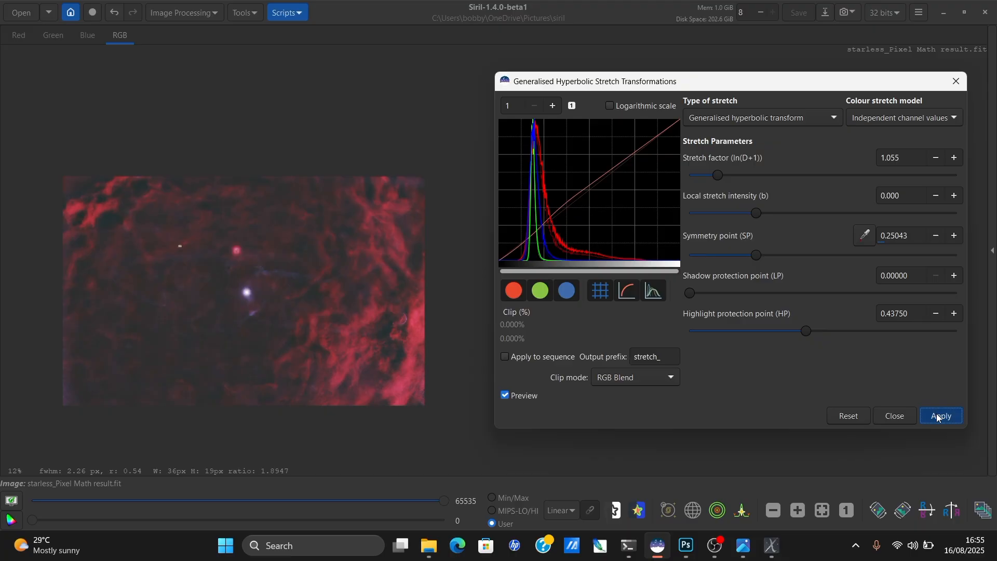
left_click(956, 81)
Save the stretched starless image to the Desktop under the name STARLESSSQUIDNEBULA.tiff.
left_click_drag(269, 290, 374, 243)
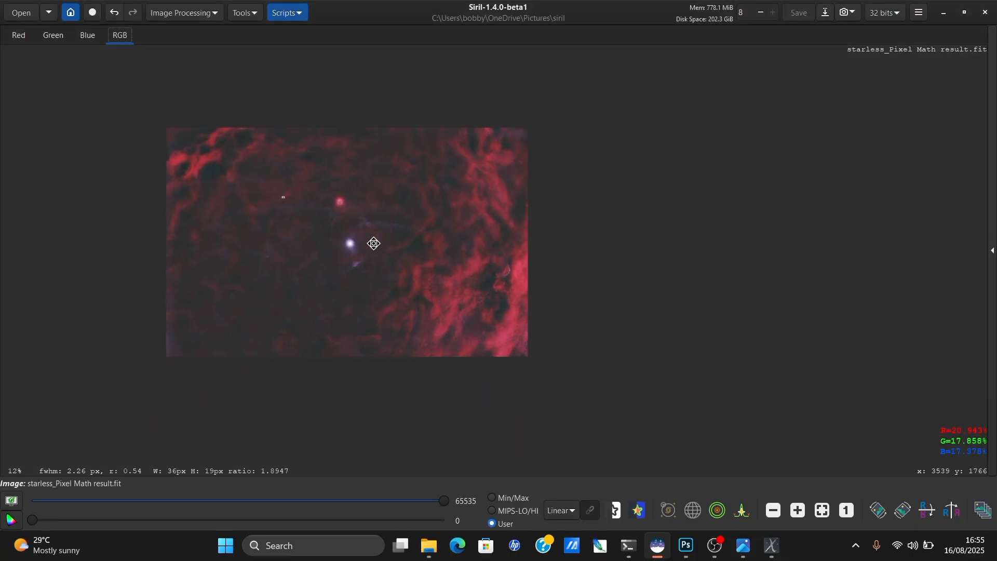
scroll(357, 247, "up", 2)
scroll(357, 247, "down", 1)
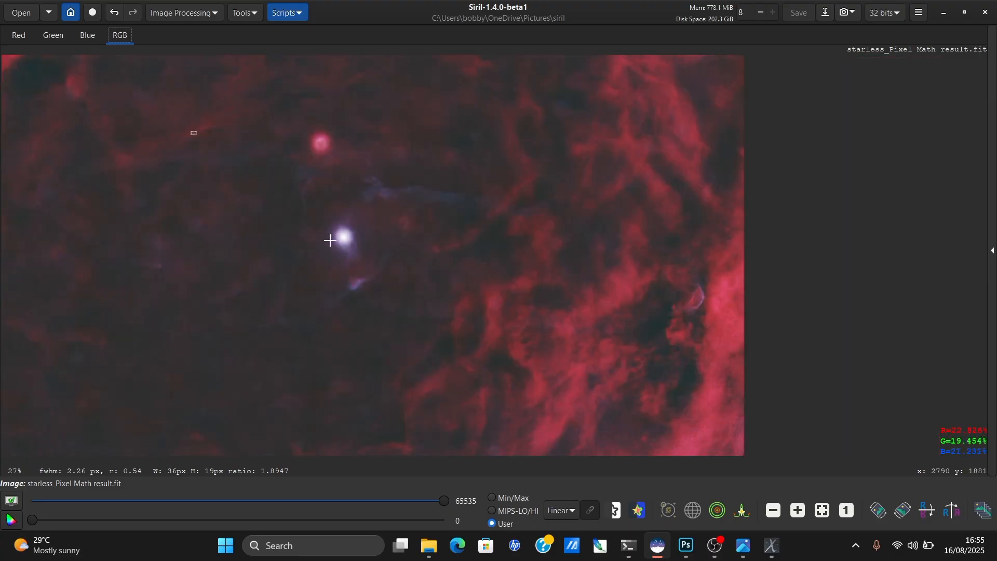
scroll(189, 182, "down", 2)
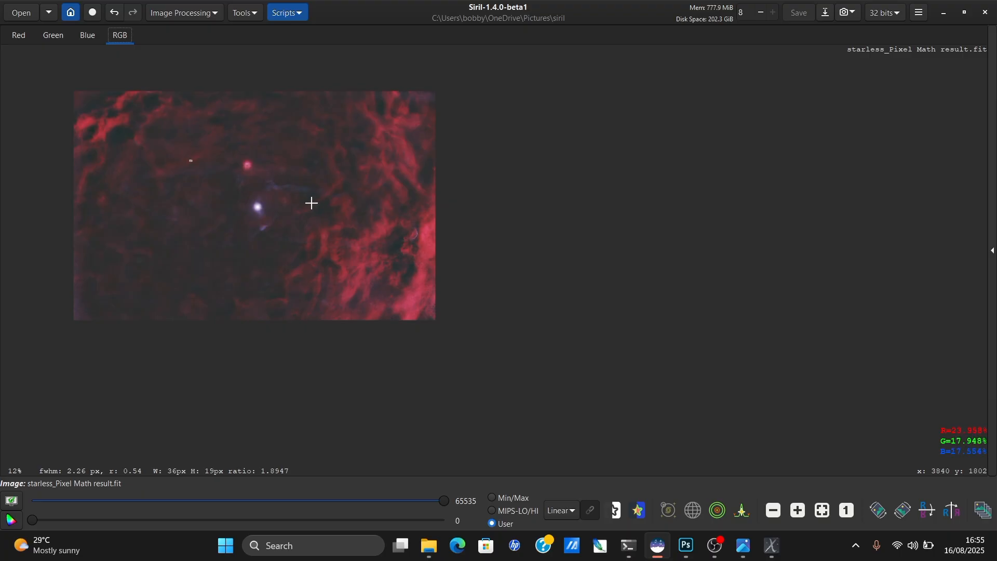
left_click(823, 16)
left_click(309, 172)
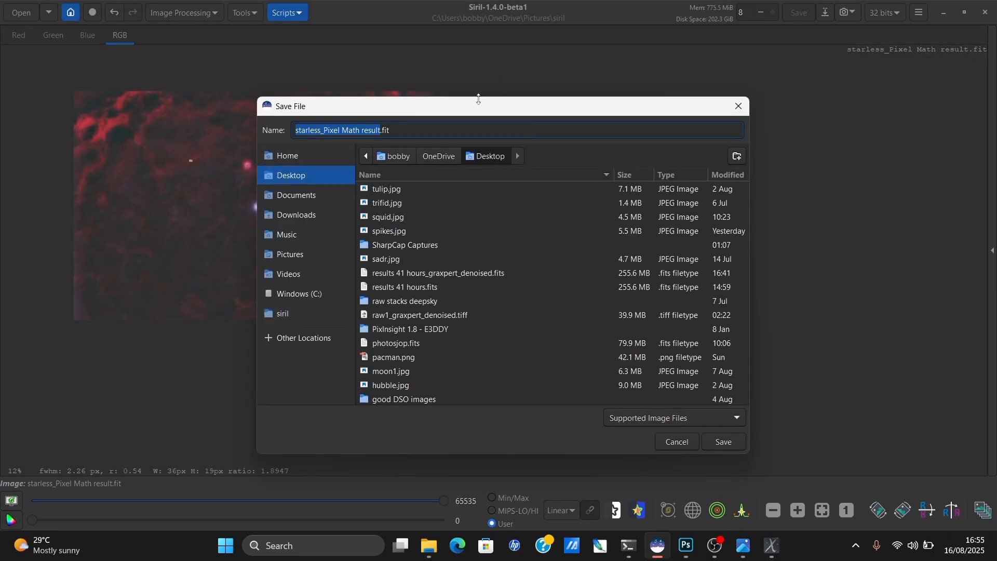
left_click_drag(478, 100, 675, 54)
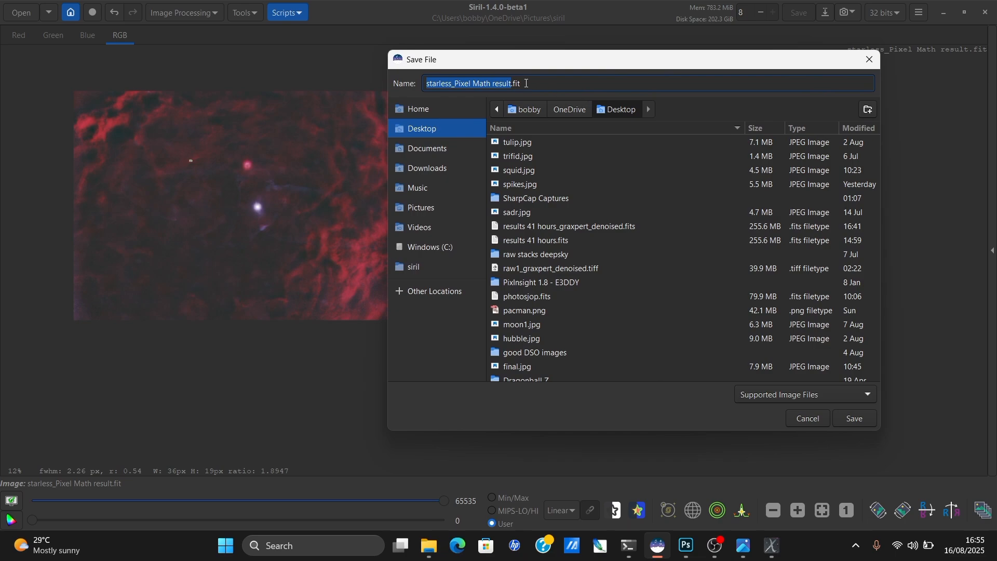
left_click_drag(526, 83, 397, 85)
type("STARLESSSQUIDNEBULA.tiff")
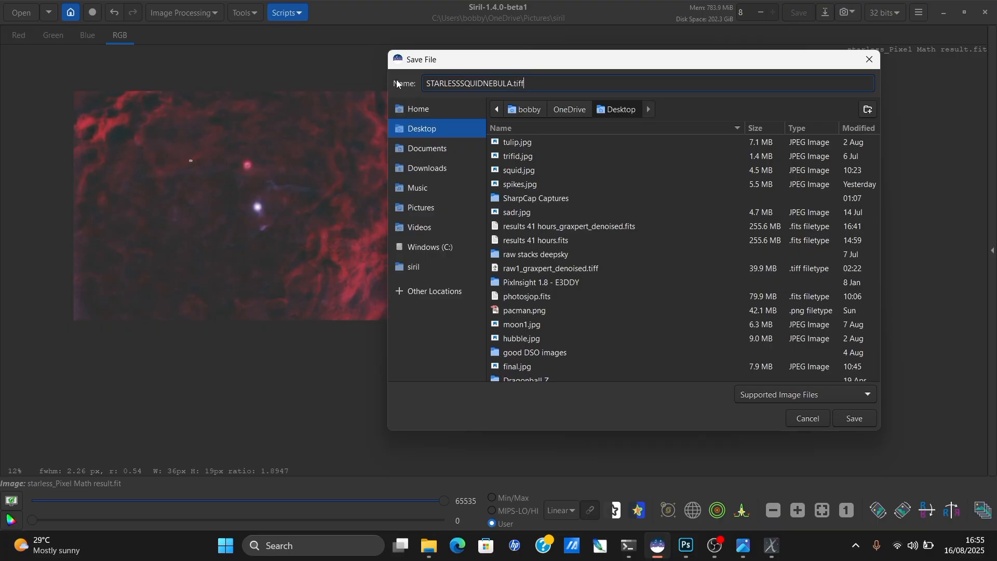
left_click(855, 418)
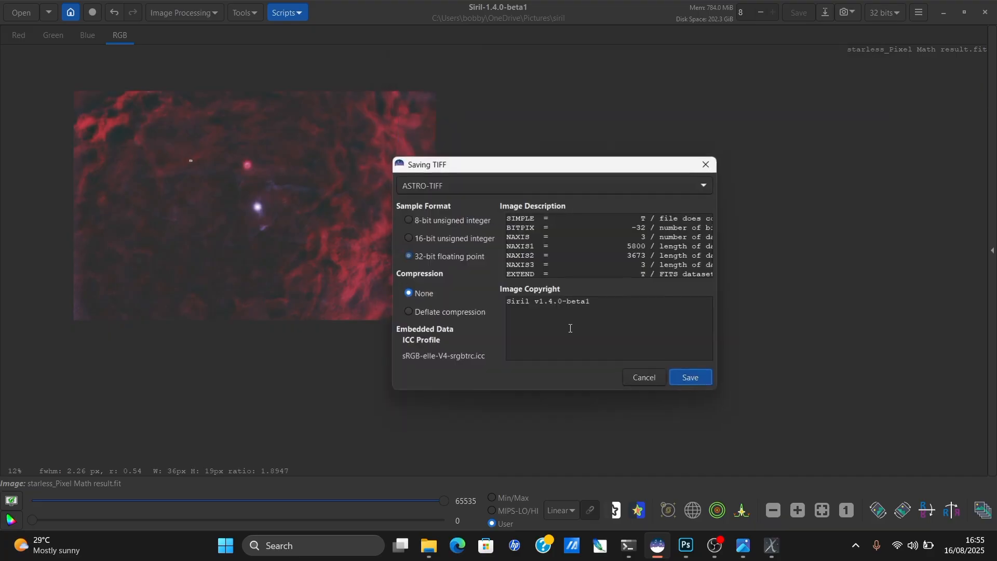
Save the TIFF with 16-bit unsigned integer samples and minimise the Siril window to reach the desktop.
left_click(455, 239)
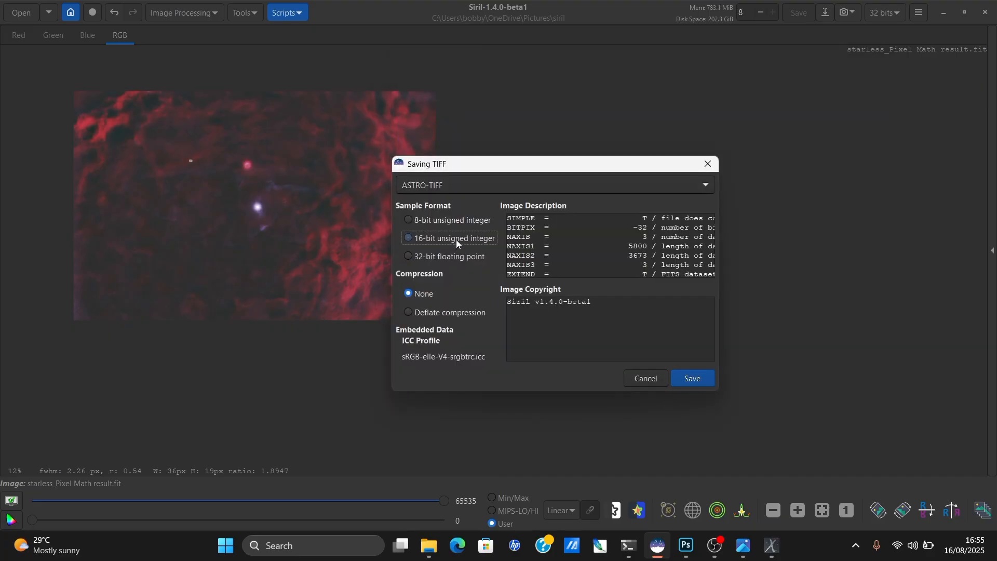
left_click(705, 376)
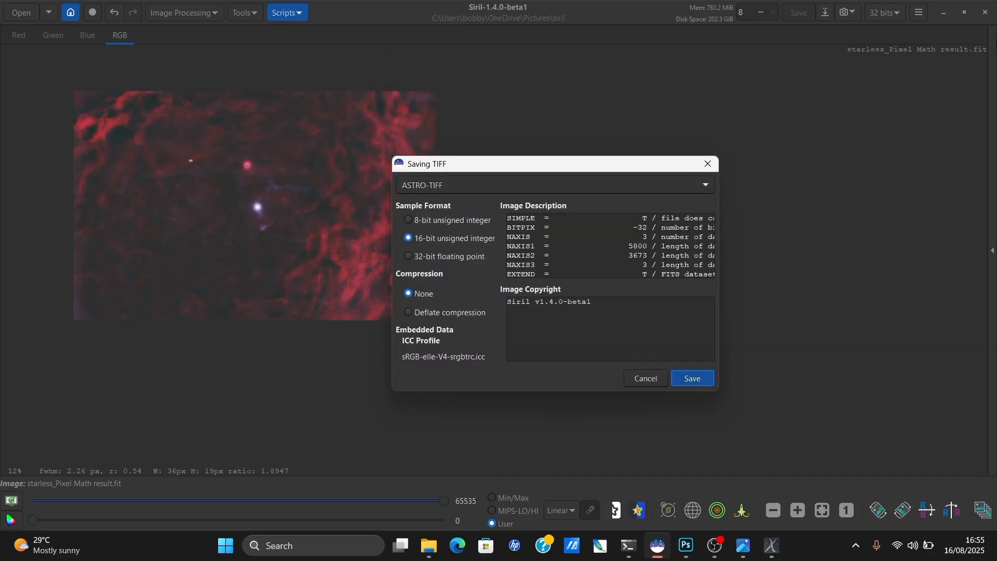
left_click(946, 13)
left_click(789, 11)
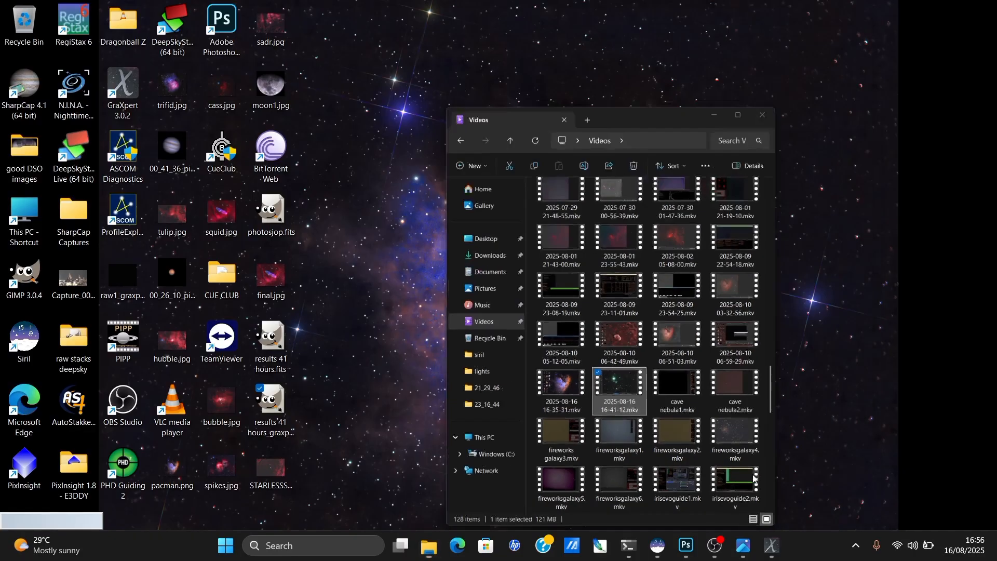
Switch to Photoshop, open STARLESSSQUIDNEBULA.tiff from the desktop and maximise the window.
left_click(686, 545)
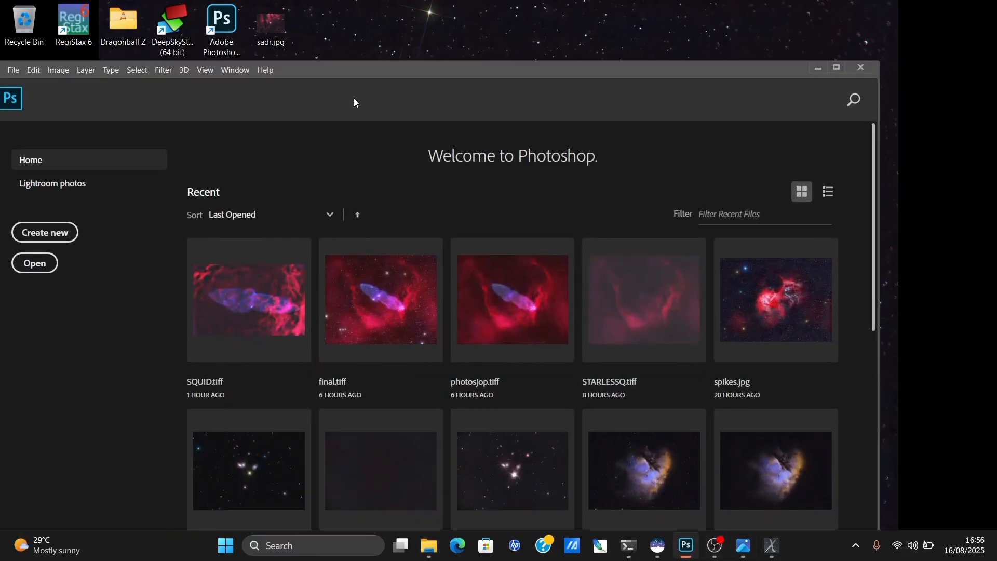
left_click_drag(329, 71, 681, 61)
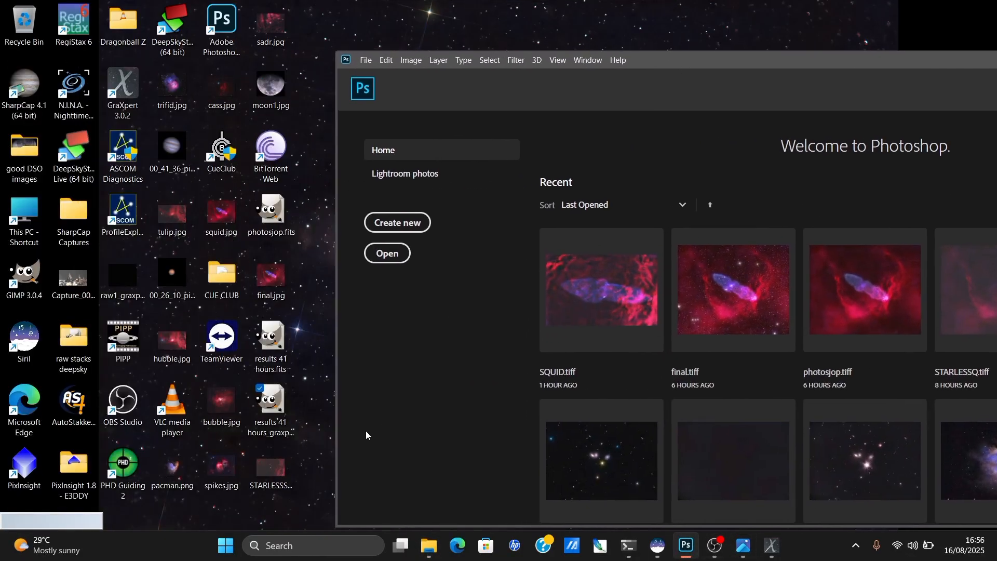
left_click_drag(280, 483, 416, 405)
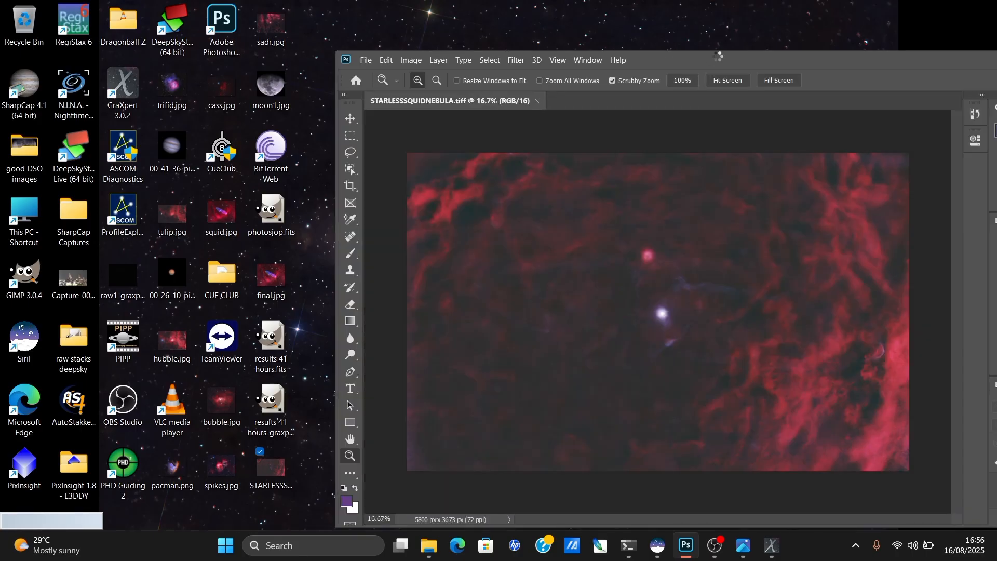
double_click(717, 57)
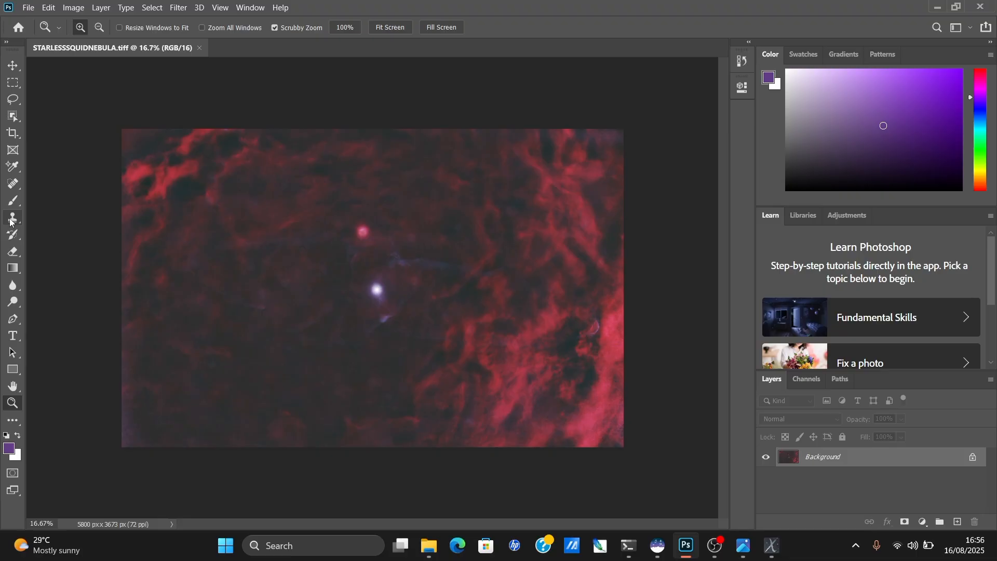
Try to retouch beside the red star remnant with the Clone Stamp at a 174 px brush size.
left_click(12, 218)
right_click(333, 220)
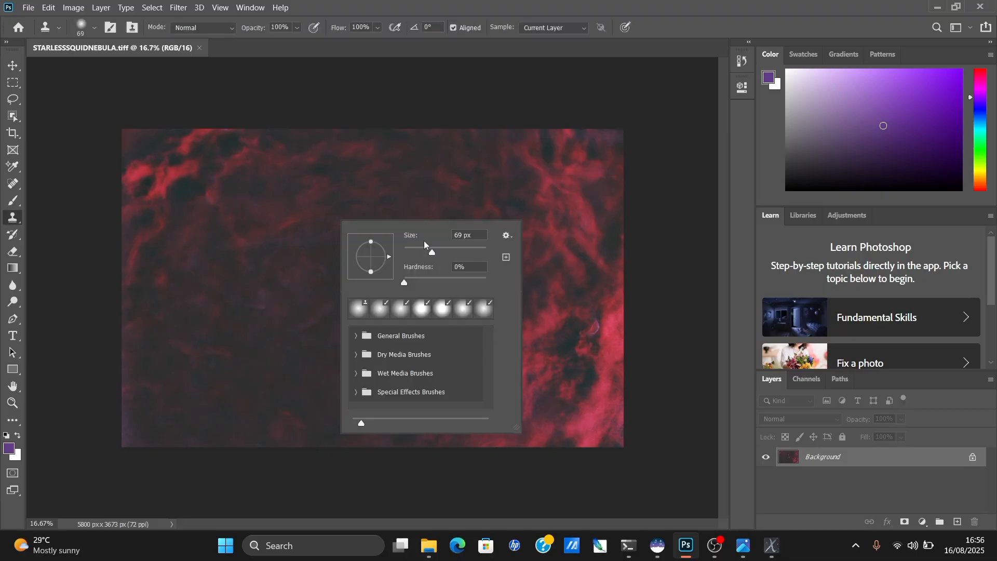
left_click(455, 250)
left_click_drag(454, 254, 464, 255)
left_click(378, 213)
left_click(518, 224)
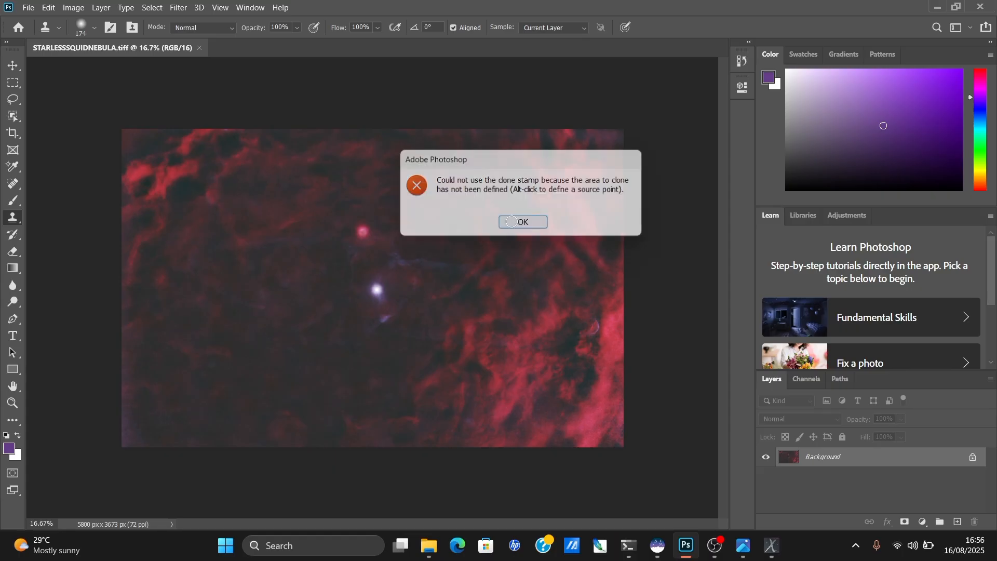
Cover the red and the bluish-white star remnants near the centre using a 243 px Clone Stamp sampled from nearby nebulosity.
left_click(13, 402)
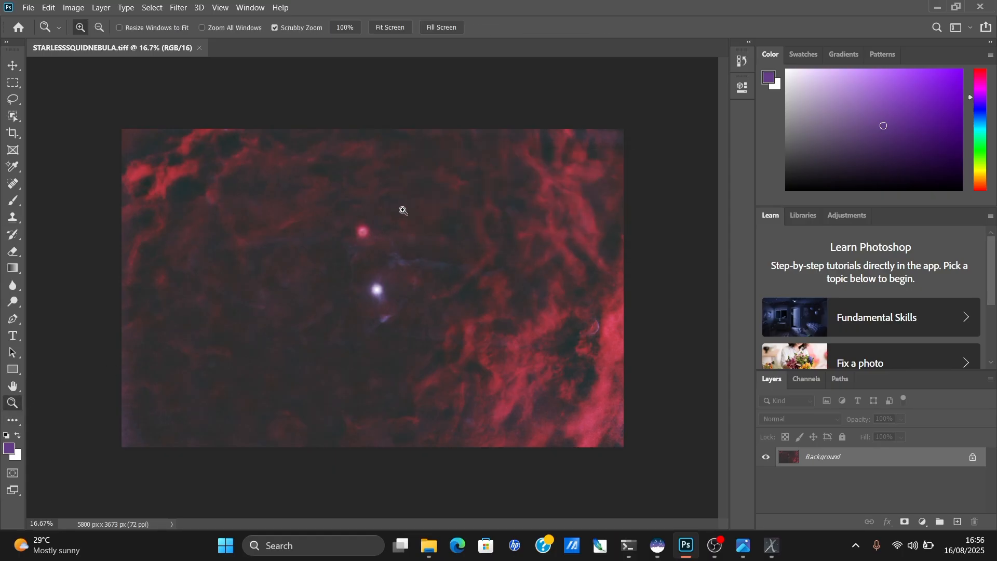
left_click(389, 266)
left_click(13, 217)
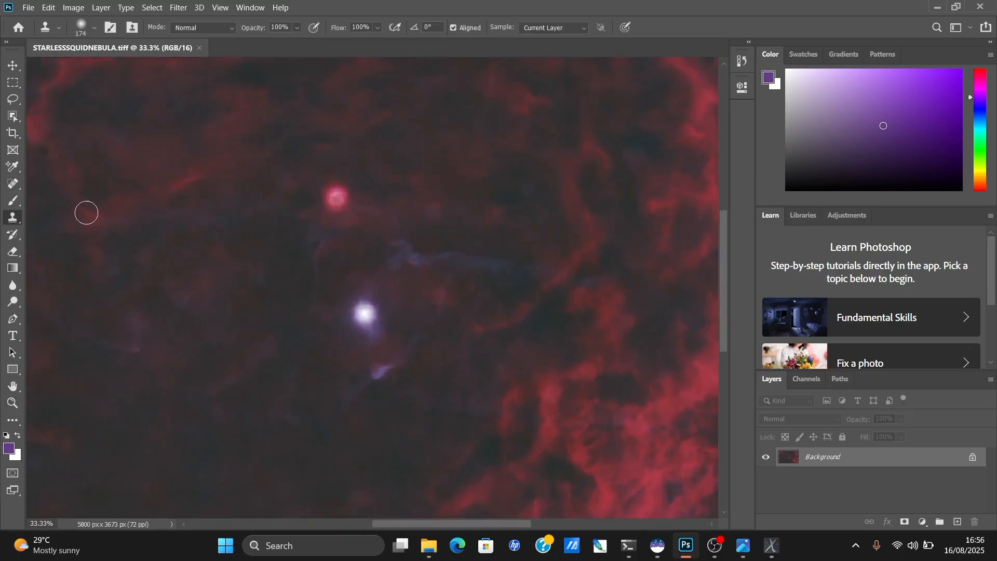
right_click(450, 211)
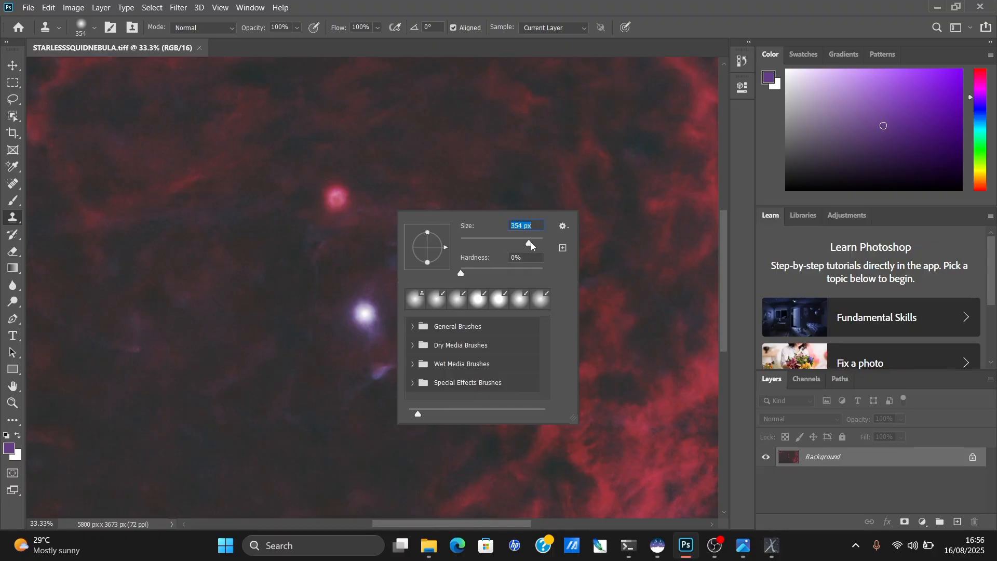
left_click_drag(531, 246, 524, 244)
left_click(373, 174, "alt")
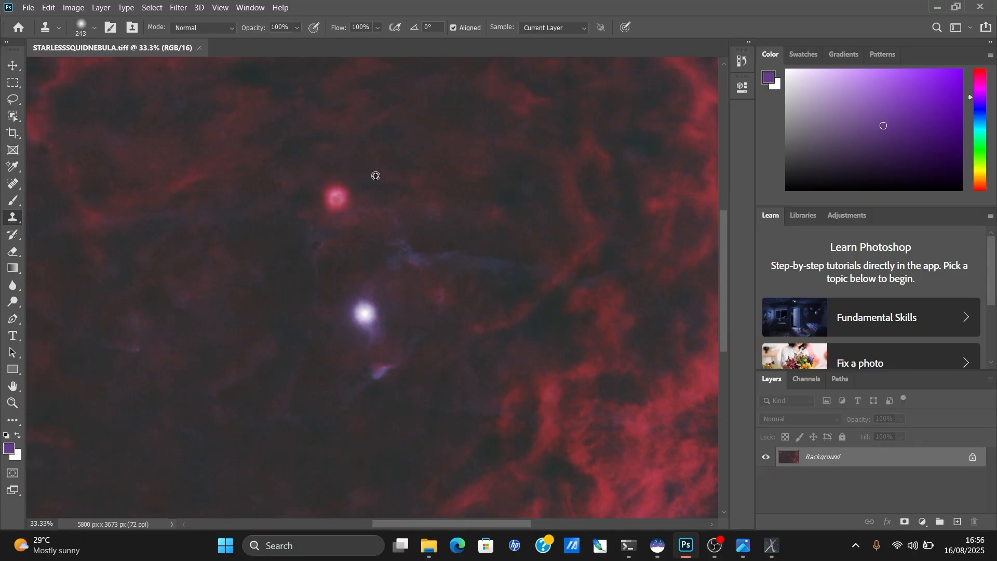
left_click_drag(347, 199, 336, 187)
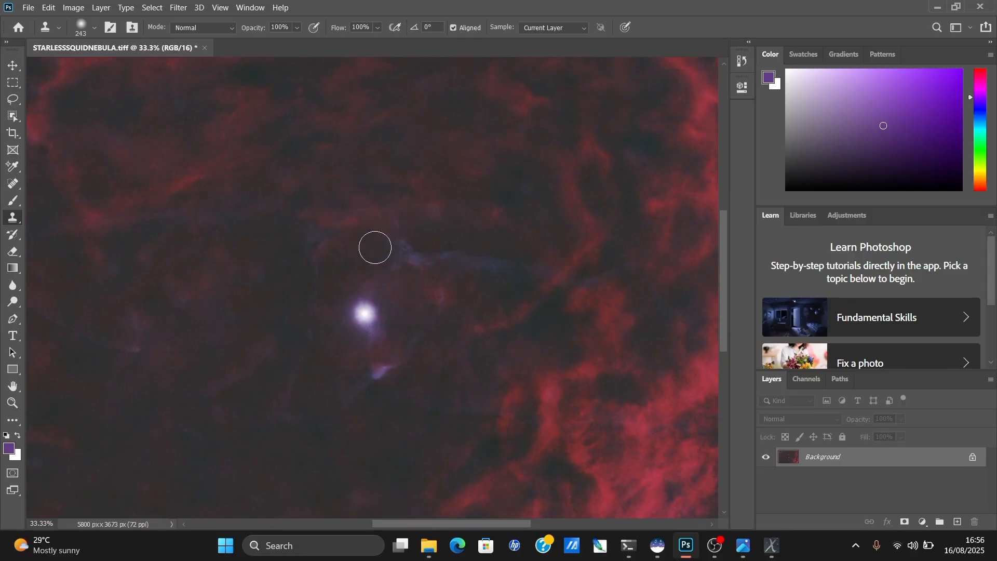
left_click(341, 209)
mouse_move(356, 328)
left_mouse_down()
mouse_move(370, 303)
mouse_move(367, 330)
mouse_move(355, 301)
mouse_move(381, 311)
mouse_move(407, 361)
mouse_move(410, 399)
mouse_move(408, 315)
left_mouse_up()
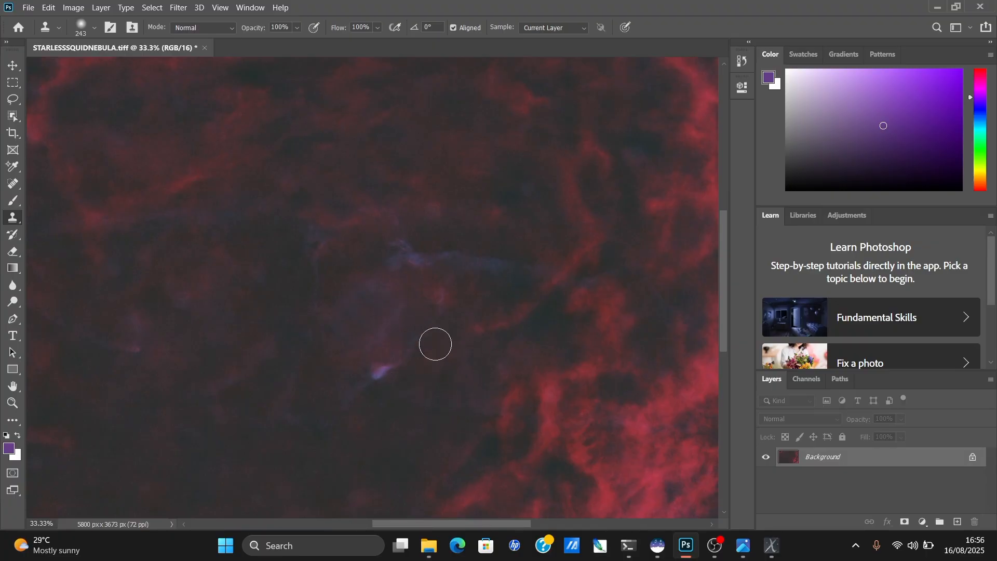
Examine the retouched central area both within the whole image and up close.
key("z")
right_click(431, 341)
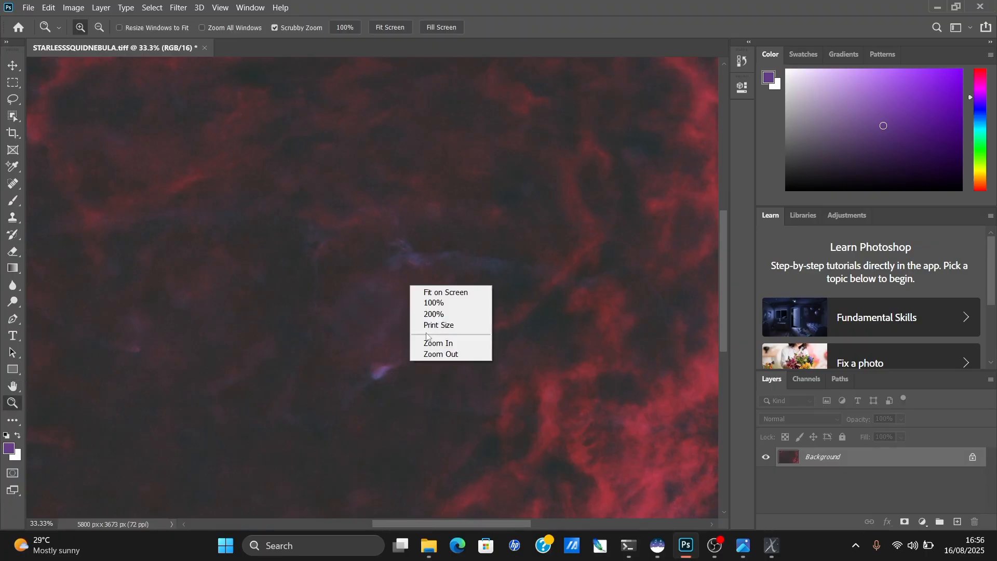
left_click(450, 354)
right_click(416, 298)
left_click(442, 365)
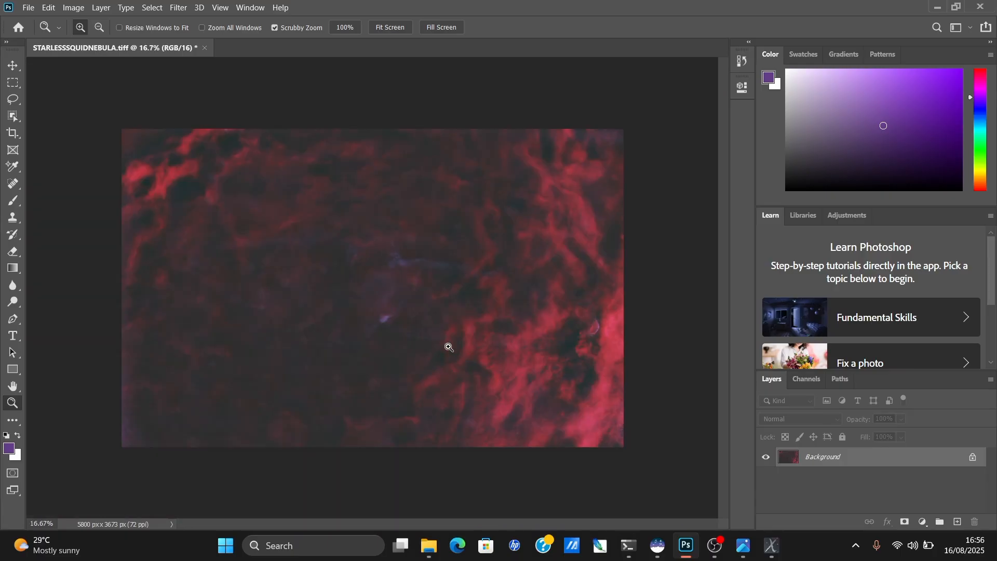
left_click_drag(373, 294, 373, 294)
right_click(374, 294)
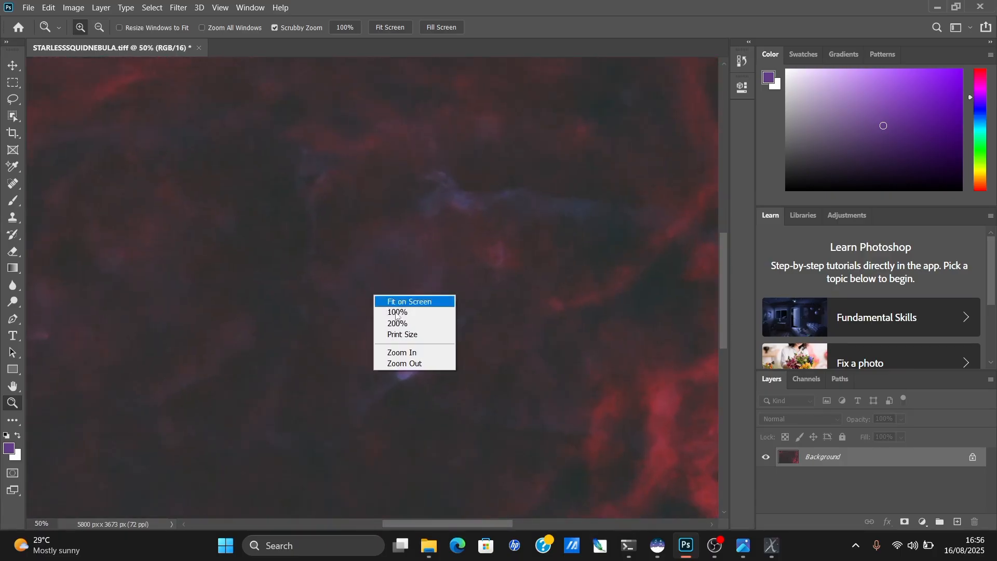
left_click(425, 364)
right_click(395, 313)
left_click(435, 385)
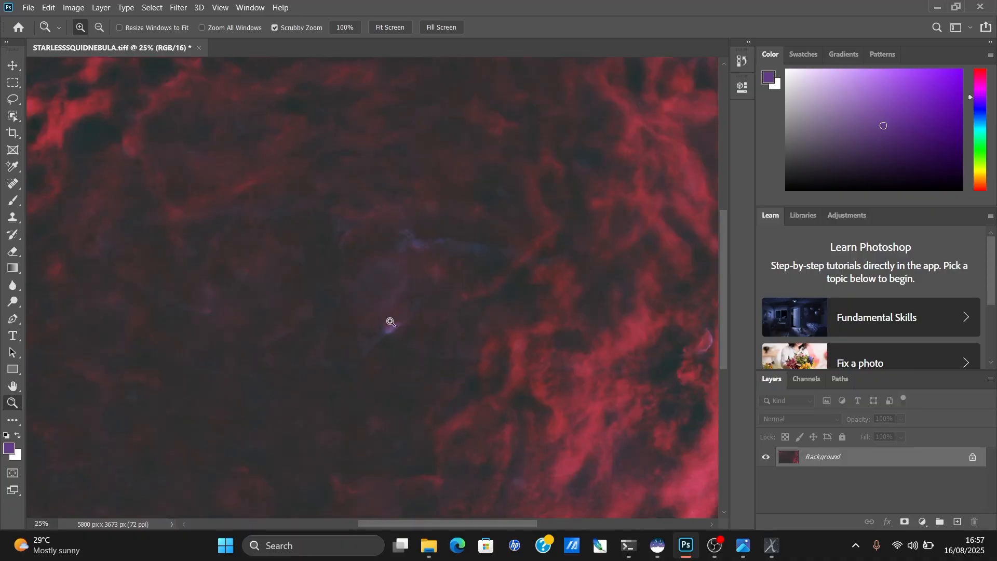
Blend the cloned patch just above the small bright wisp with the content-aware Spot Healing Brush at 174 px.
left_click(13, 183)
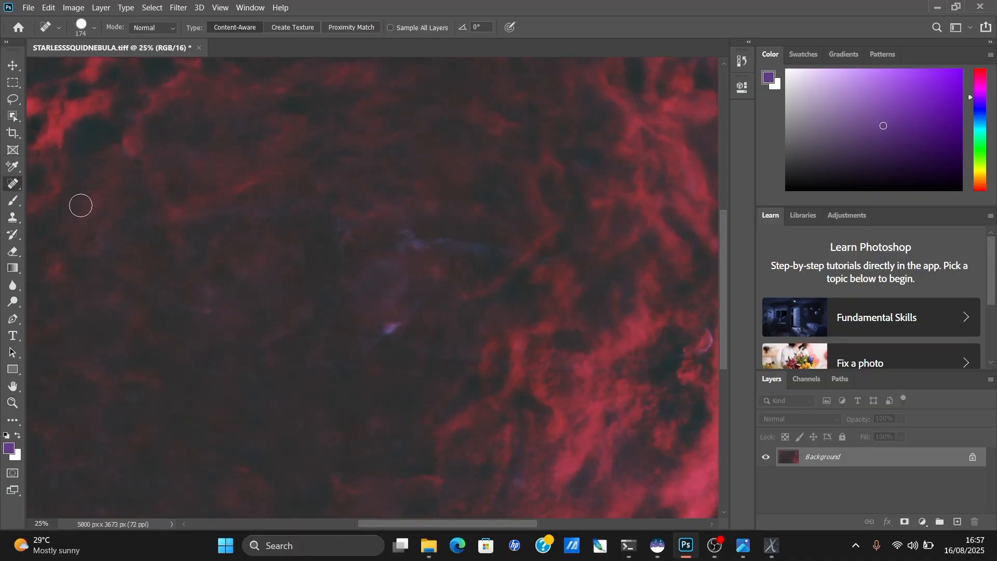
left_click(391, 282)
left_click(388, 276)
left_click(380, 273)
left_click(365, 287)
left_click(374, 301)
left_click(388, 294)
left_click(389, 281)
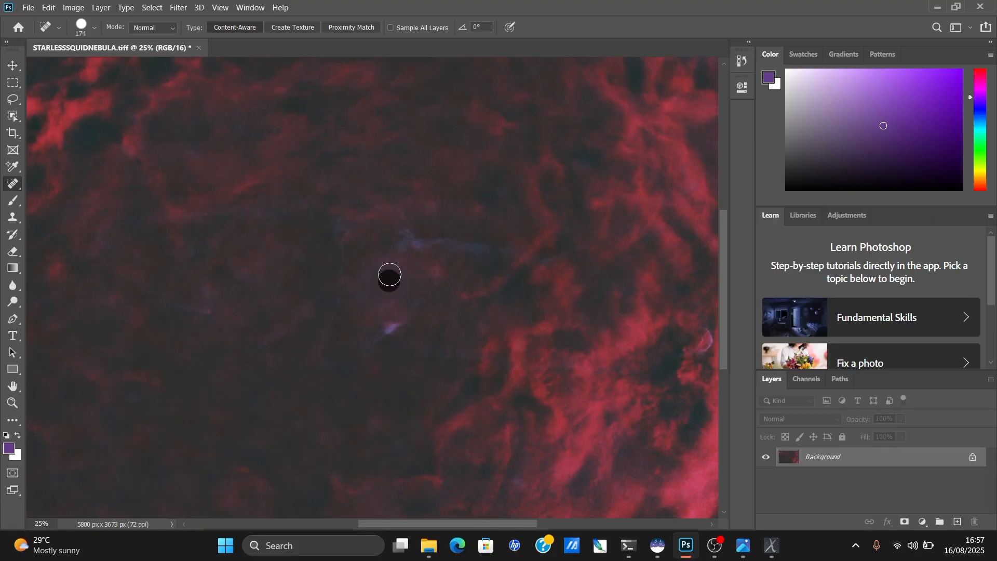
left_click(394, 281)
left_click(377, 289)
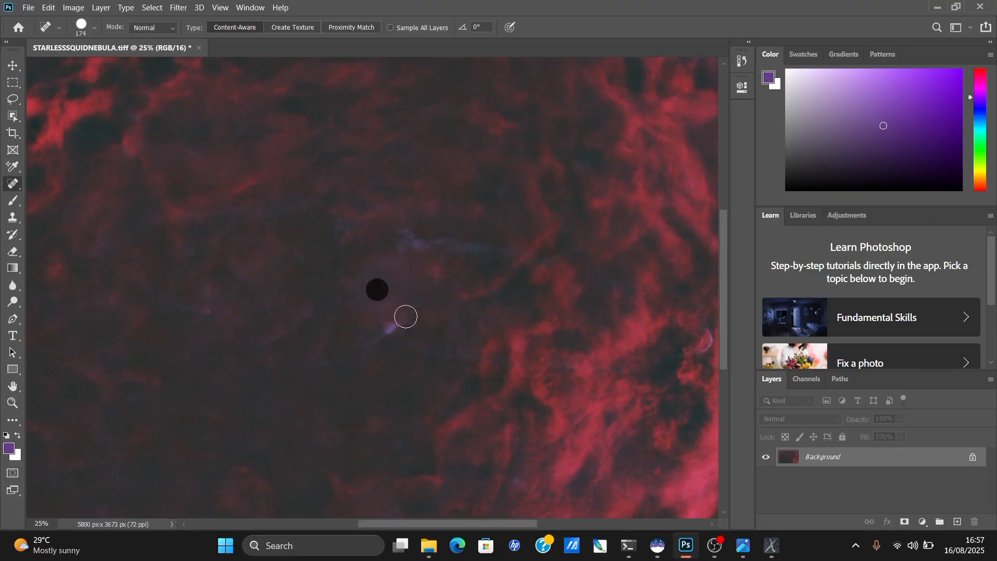
right_click(413, 318)
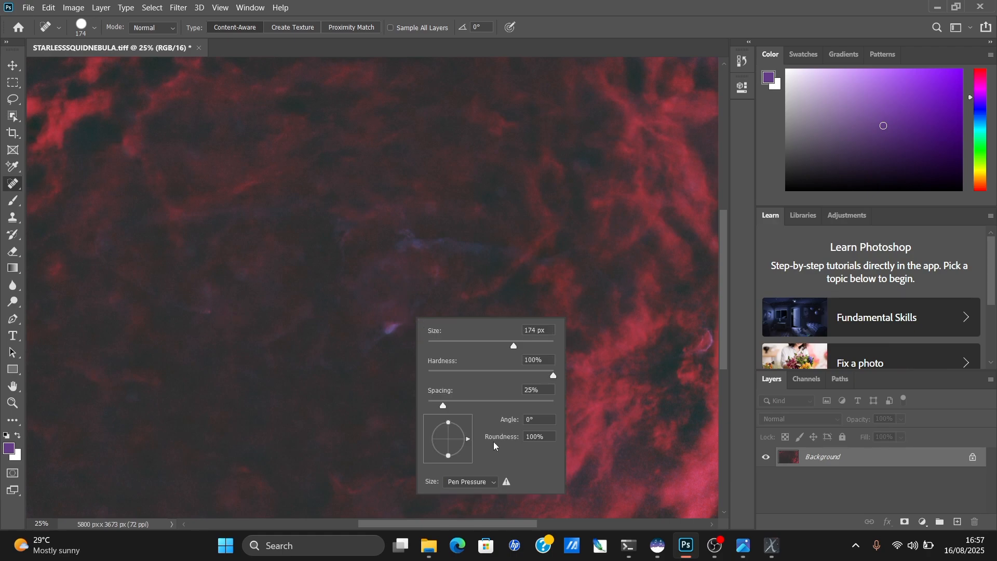
left_click(427, 4)
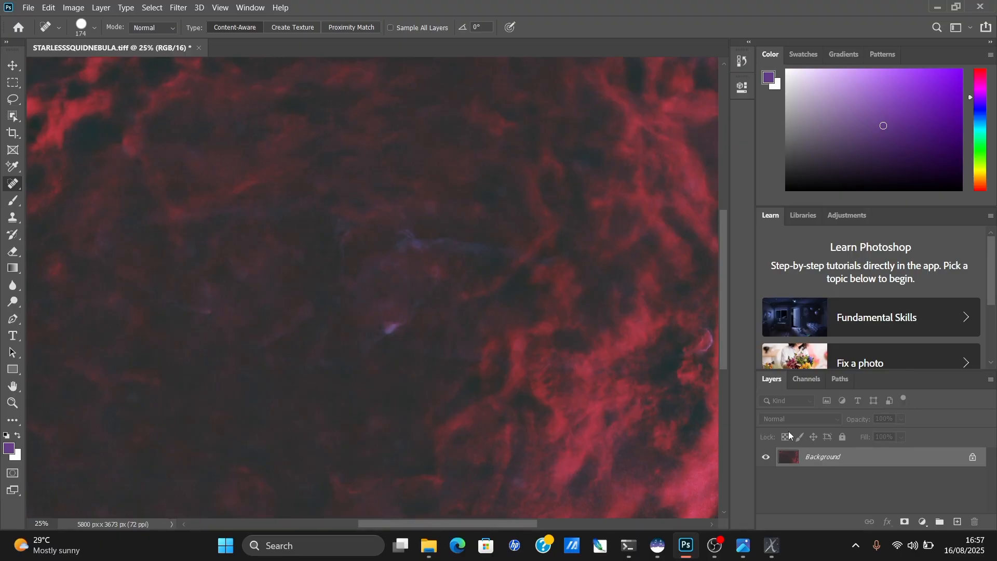
Duplicate the Background layer as Background copy and add a layer mask to the copy.
right_click(805, 457)
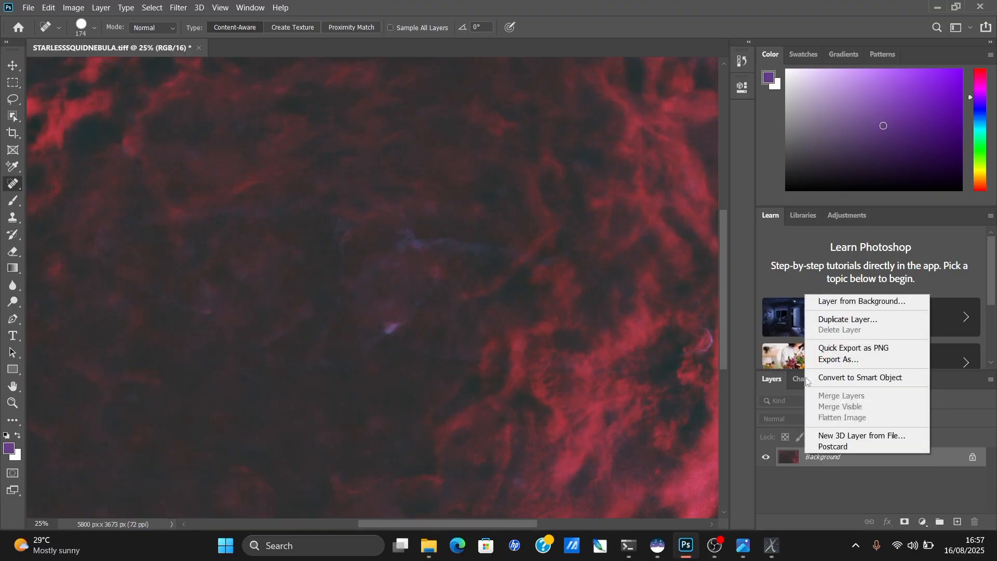
left_click(848, 319)
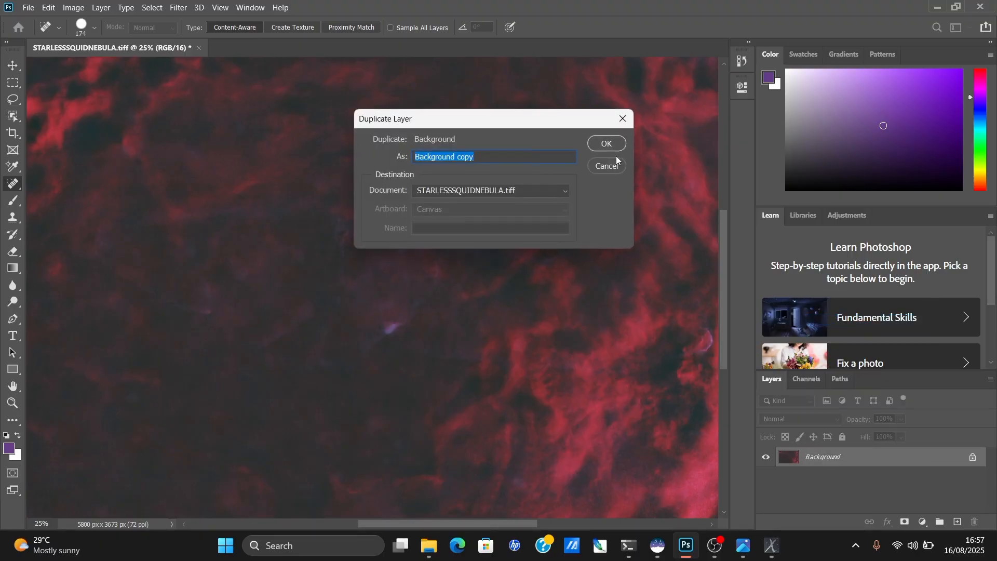
left_click(607, 144)
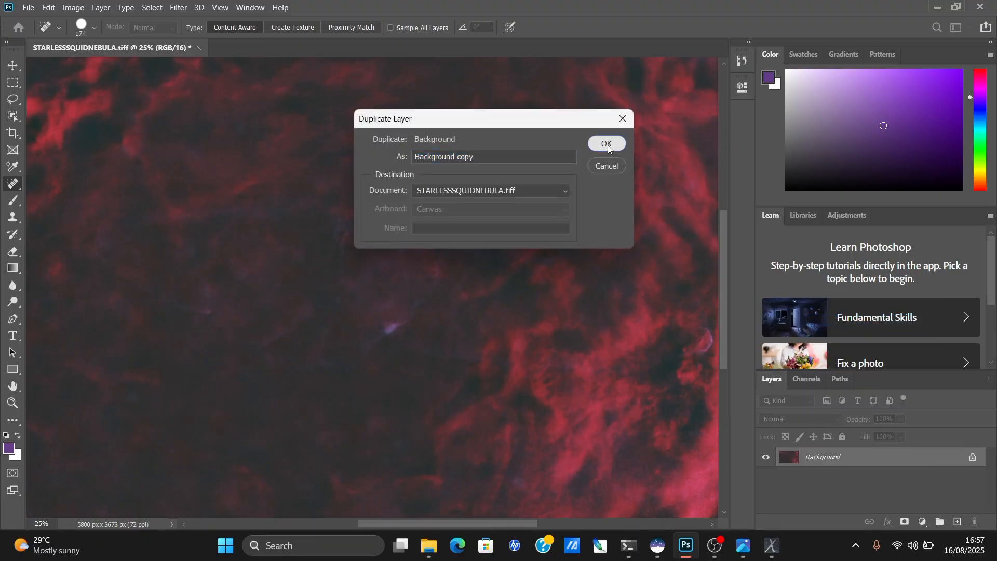
left_click(906, 522)
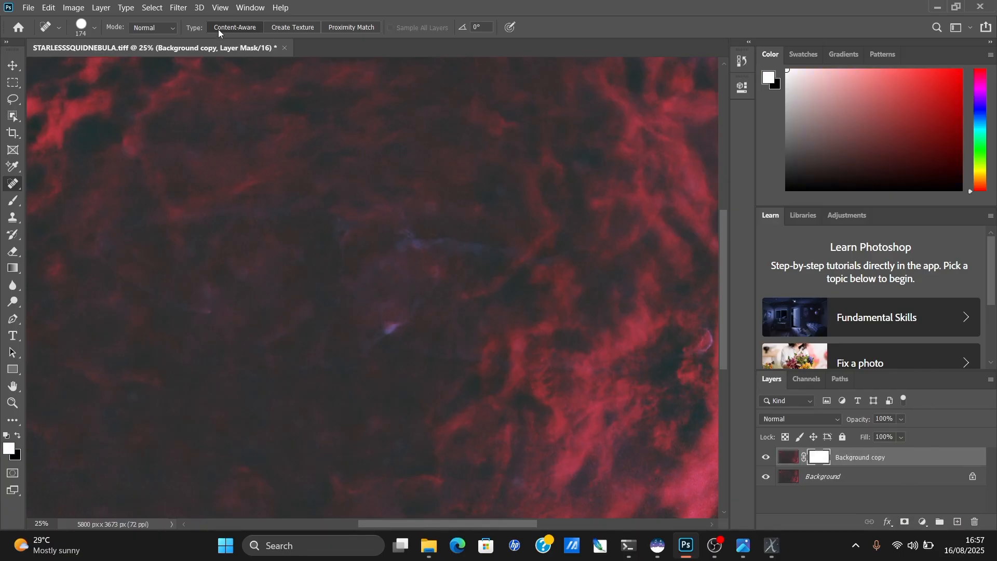
Refine the Background copy mask with Color Range, sampling the bluish wisp near the centre at fuzziness 200.
left_click(154, 7)
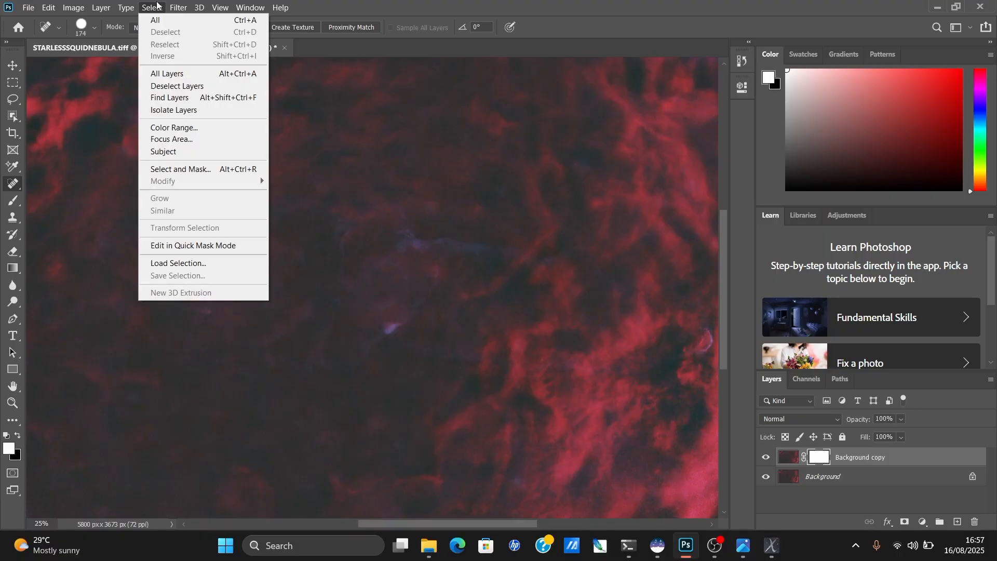
left_click(177, 128)
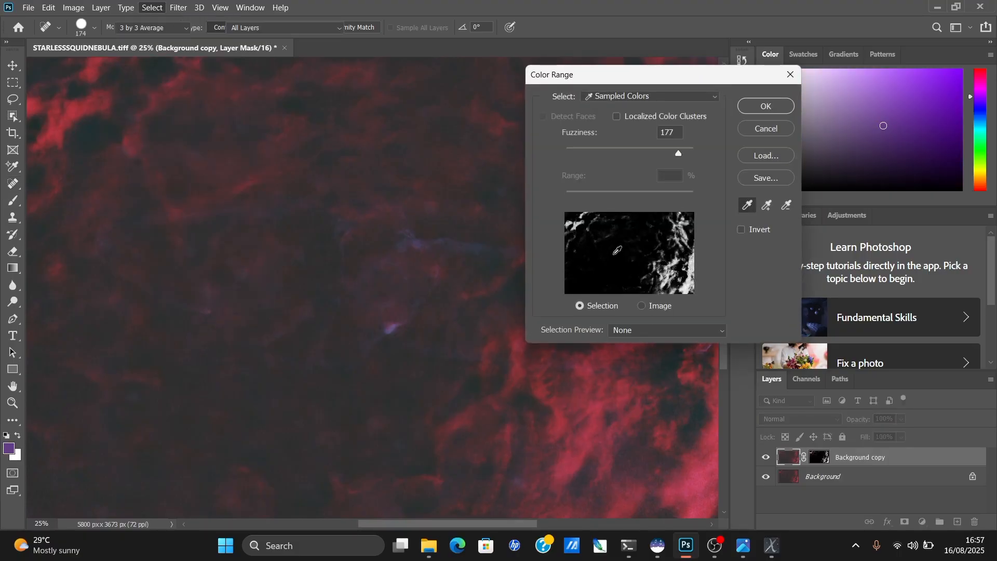
left_click_drag(391, 295, 394, 326)
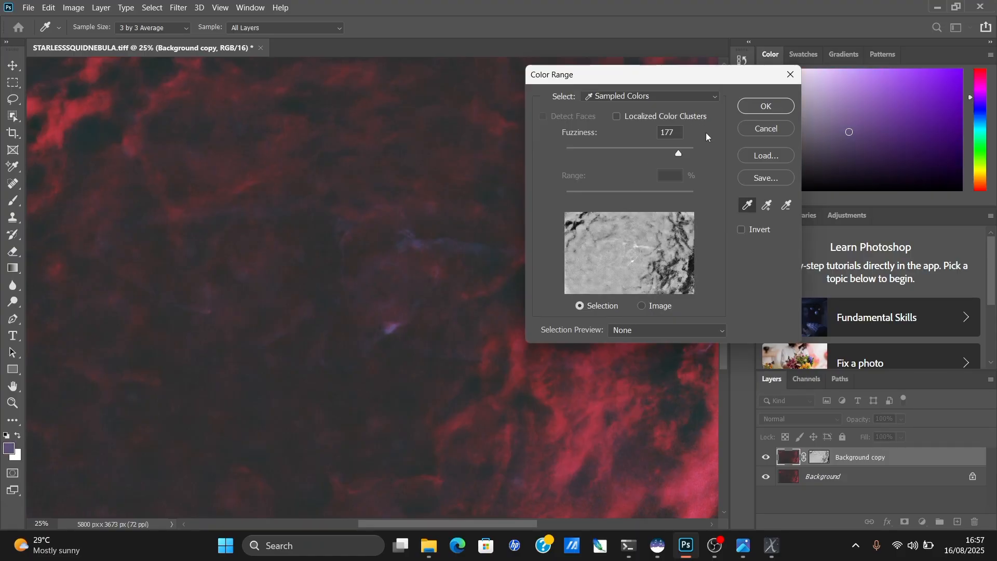
mouse_move(678, 155)
left_mouse_down()
mouse_move(635, 151)
mouse_move(677, 155)
left_mouse_up()
left_click_drag(284, 277, 347, 320)
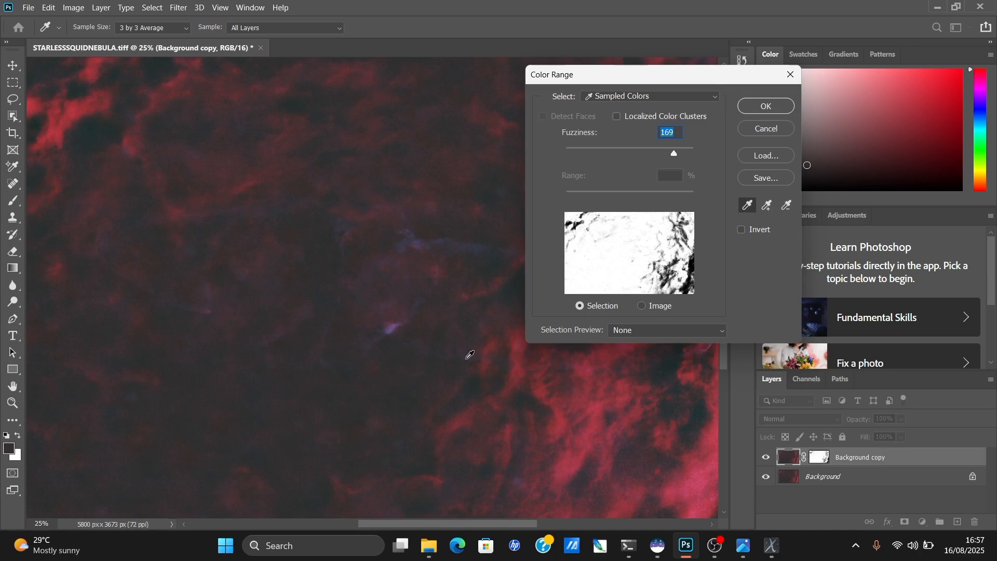
mouse_move(465, 358)
left_mouse_down()
mouse_move(413, 231)
mouse_move(403, 242)
mouse_move(642, 233)
left_mouse_up()
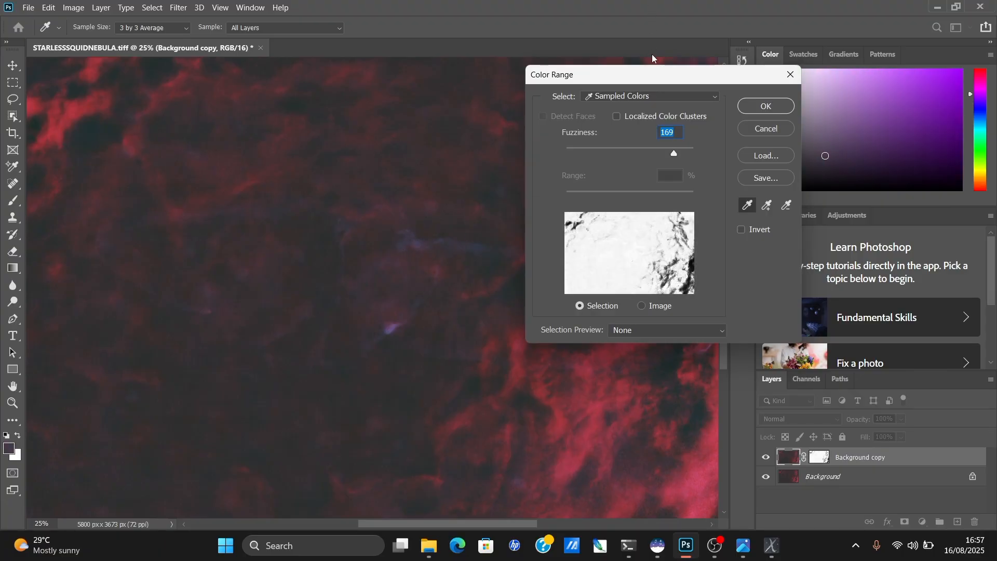
left_click_drag(660, 74, 807, 26)
left_click_drag(424, 268, 391, 328)
left_click_drag(823, 106, 908, 124)
left_click_drag(850, 36, 696, 44)
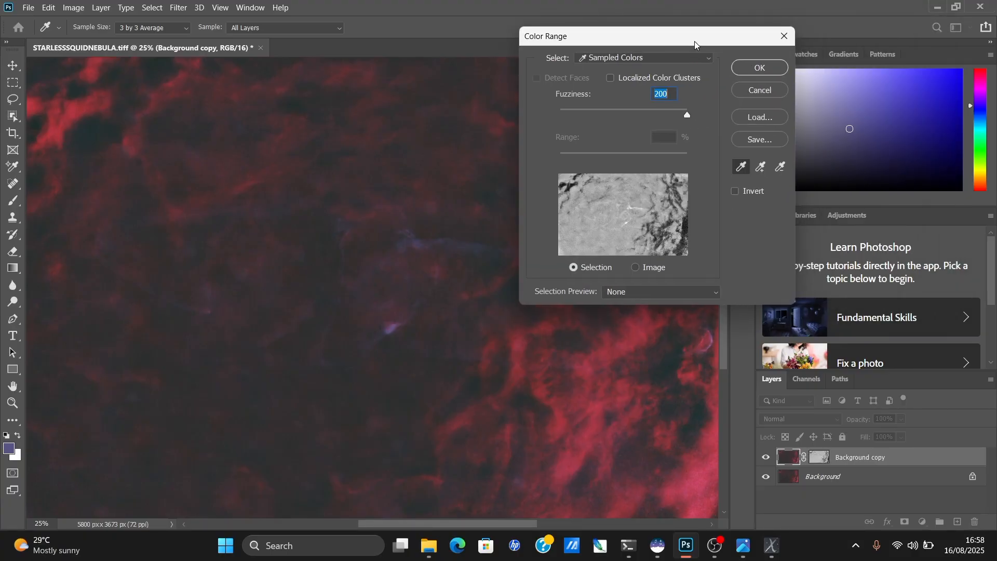
left_click(766, 70)
Display the Background copy layer's mask by itself on the canvas, showing the whole frame.
left_click(819, 458)
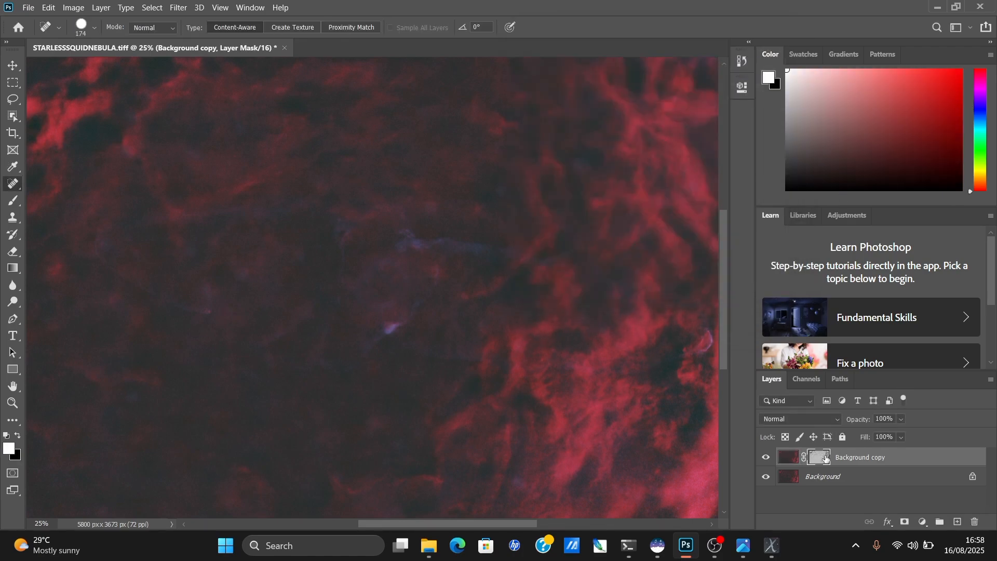
left_click(823, 462, "alt")
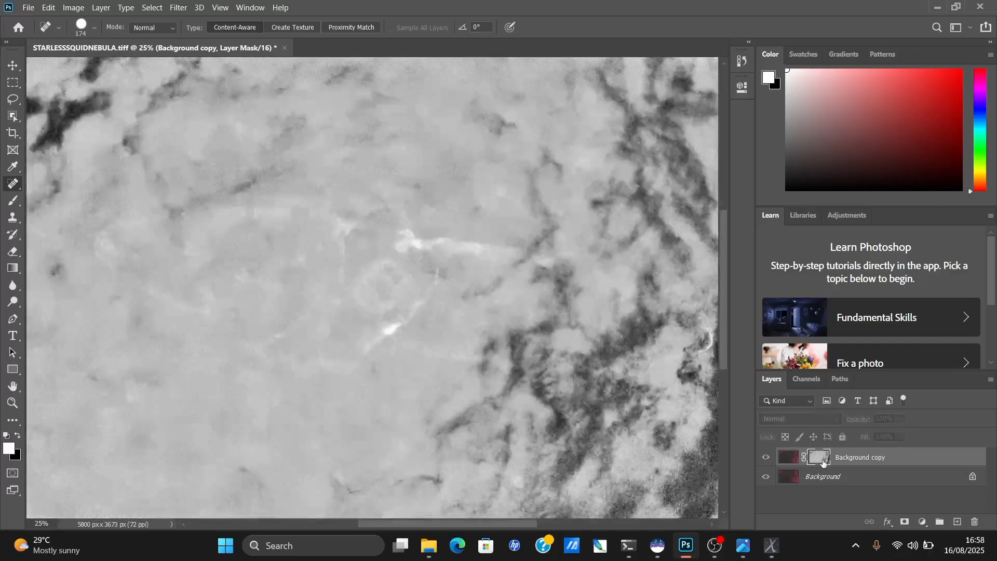
scroll(369, 287, "right", 2)
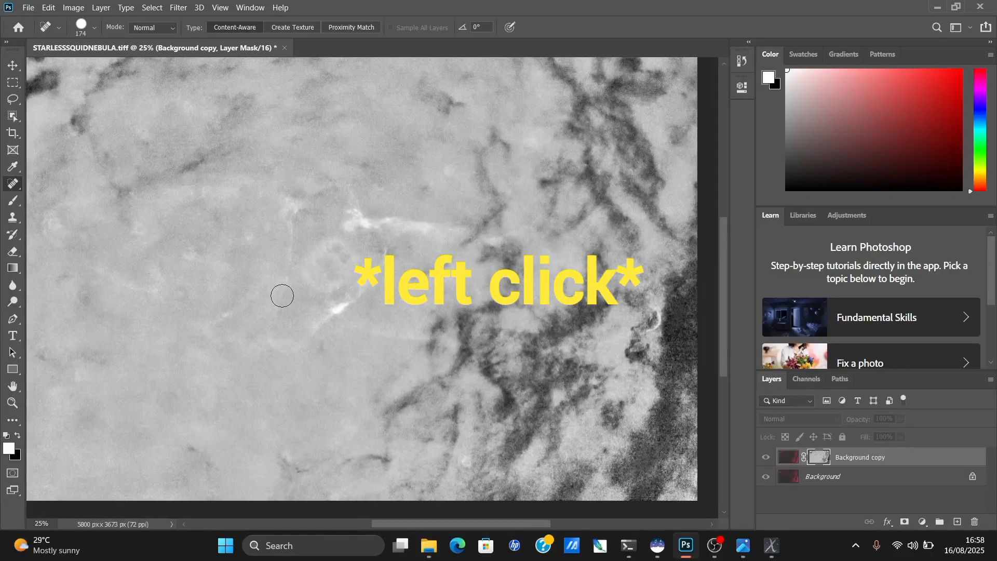
scroll(281, 294, "down", 1)
left_click(12, 402)
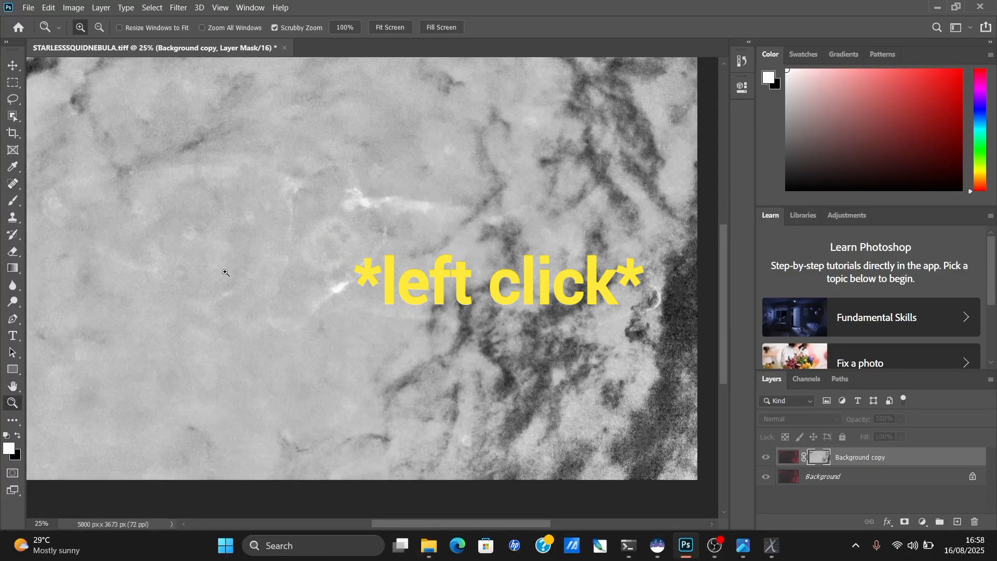
right_click(224, 271)
left_click(254, 348)
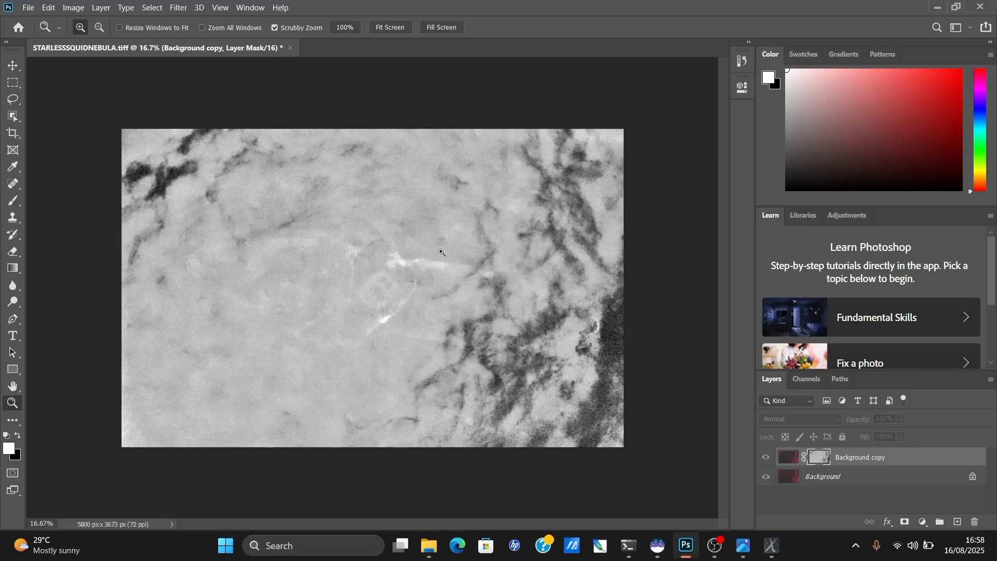
Brighten the layer mask with a Curves adjustment that raises input 155 to output 228.
left_click(74, 9)
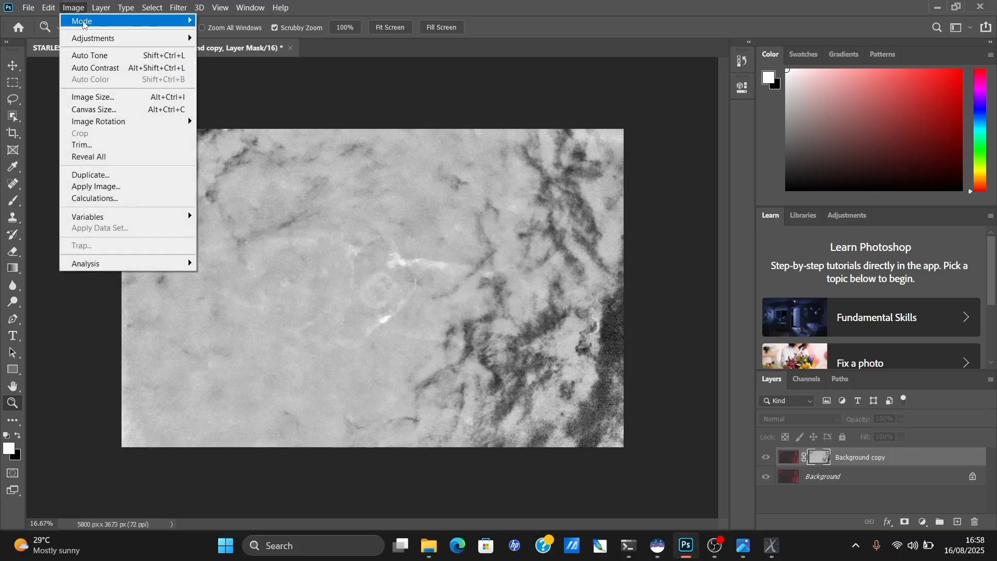
mouse_move(93, 38)
left_click(219, 62)
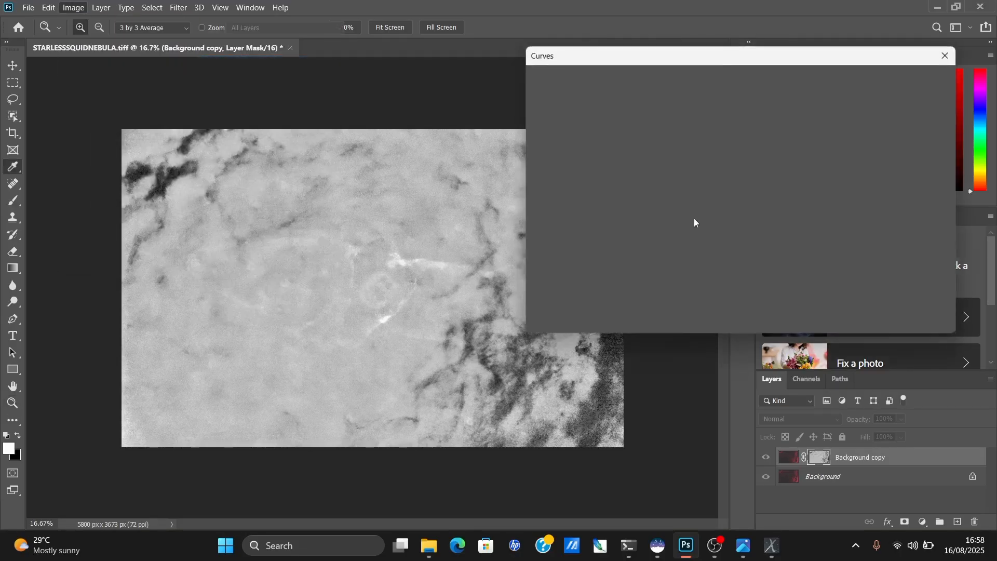
left_click_drag(718, 150, 689, 133)
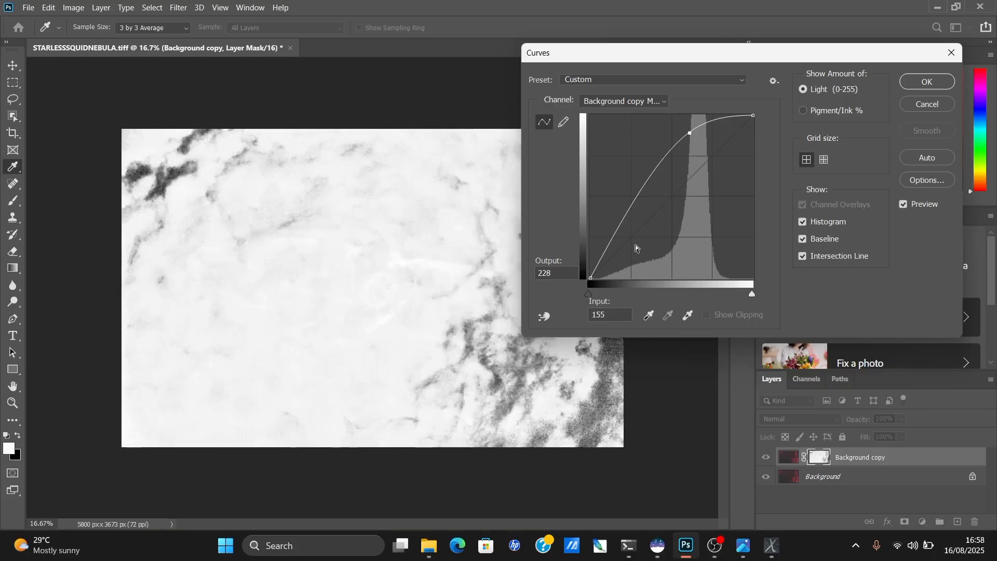
mouse_move(638, 248)
left_mouse_down()
mouse_move(647, 261)
mouse_move(637, 257)
left_mouse_up()
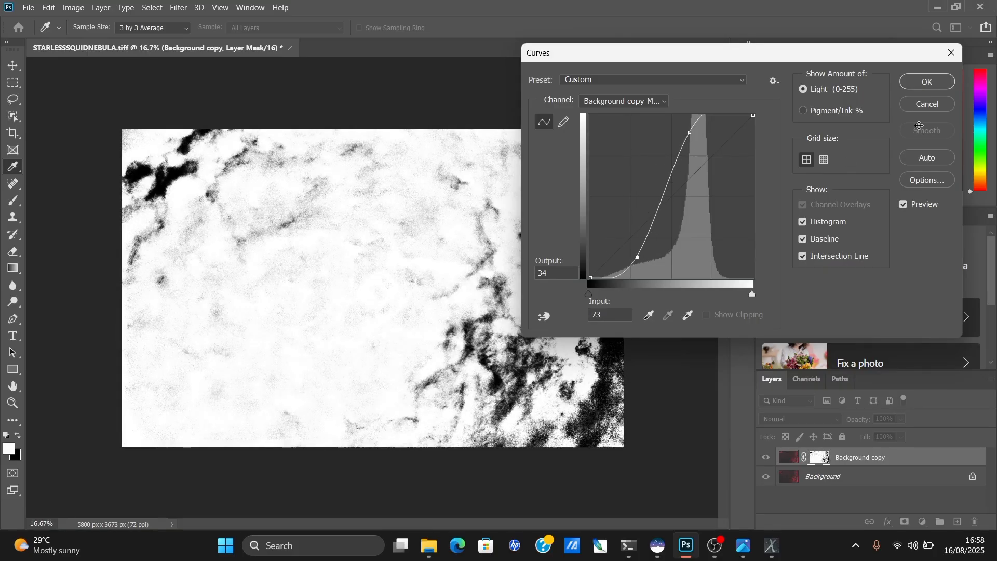
left_click(931, 106)
key("z")
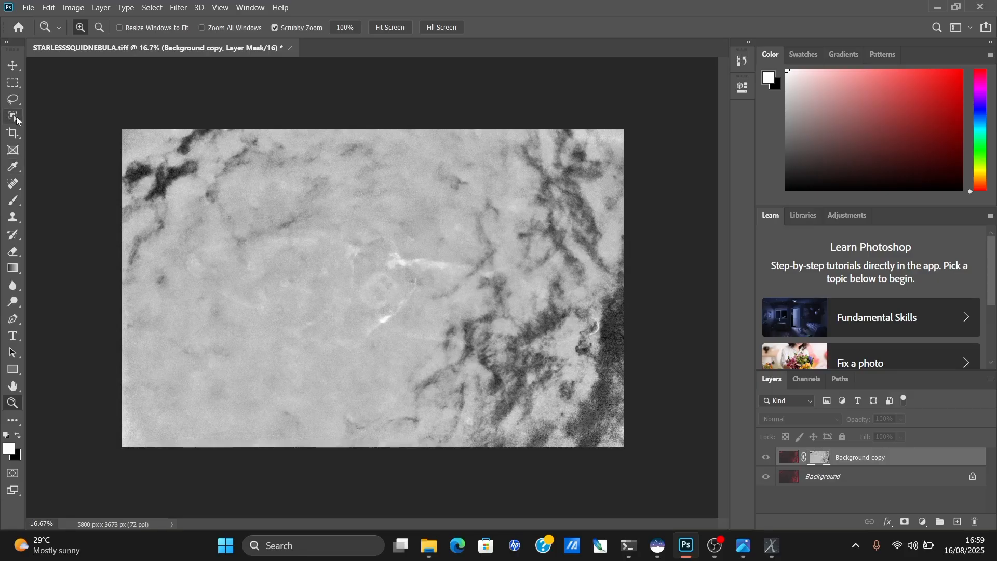
Ready the Brush tool for painting the layer mask with black foreground and a 700 px soft tip.
left_click(14, 201)
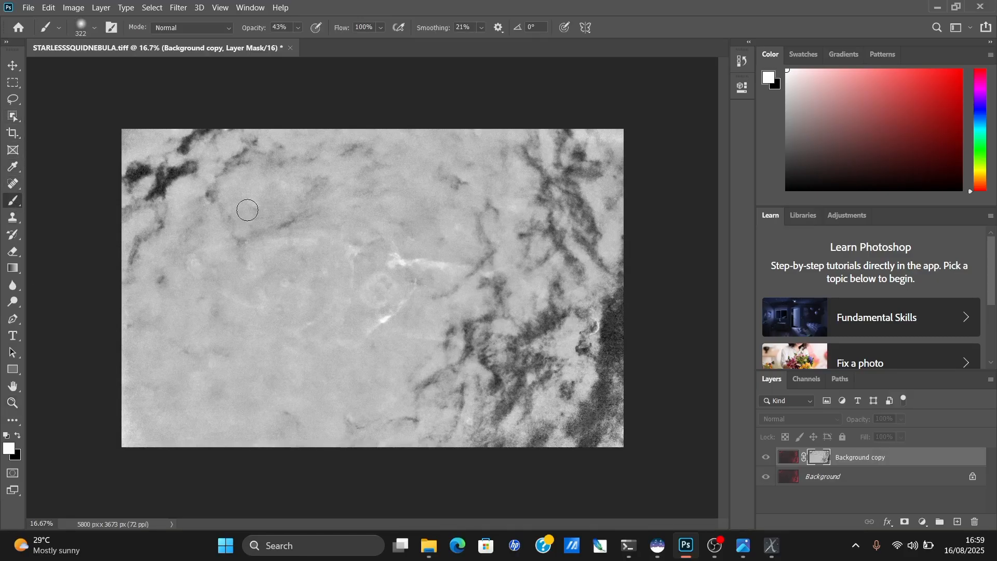
key("x")
right_click(468, 202)
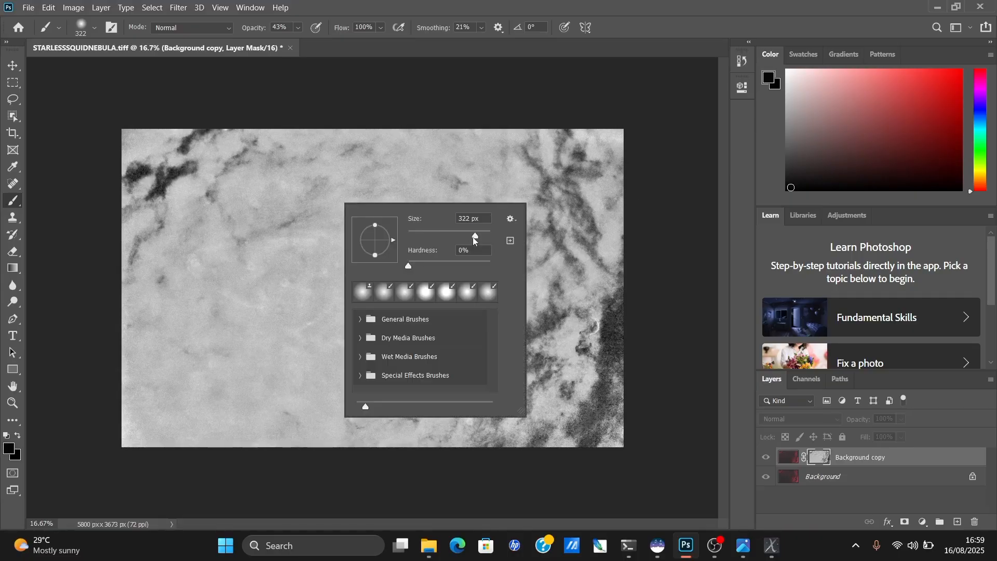
left_click_drag(474, 240, 480, 240)
type("700")
key("Return")
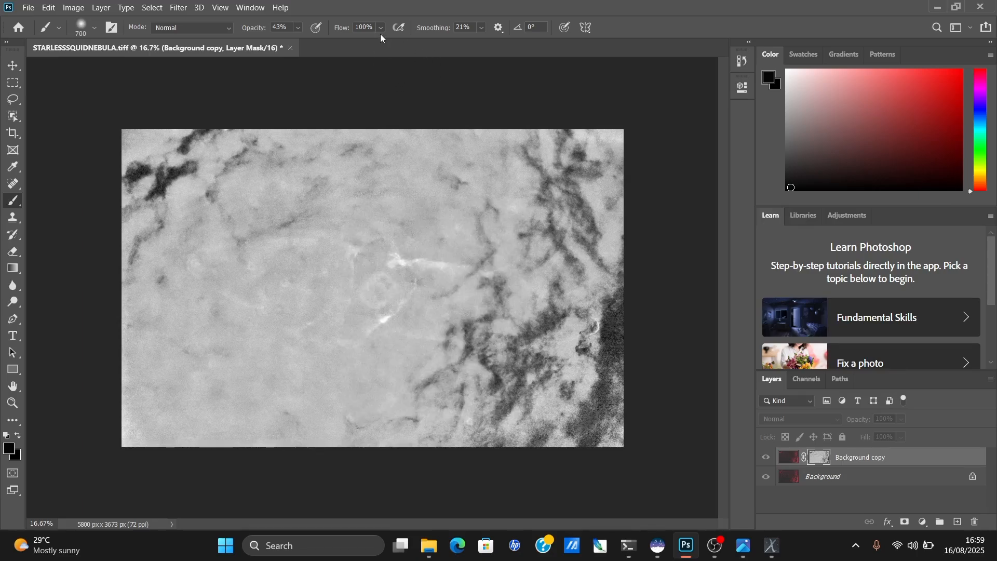
Raise the brush opacity to 96% and paint black over the upper-left corner of the Background copy mask.
left_click(299, 28)
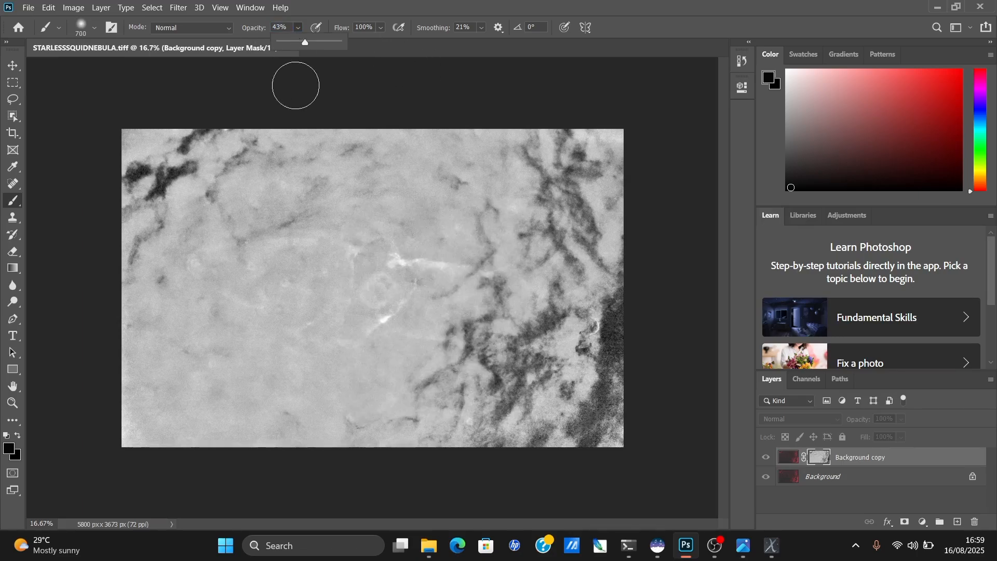
left_click_drag(311, 46, 326, 45)
mouse_move(312, 161)
left_mouse_down()
mouse_move(238, 161)
mouse_move(274, 161)
left_mouse_up()
left_click(298, 28)
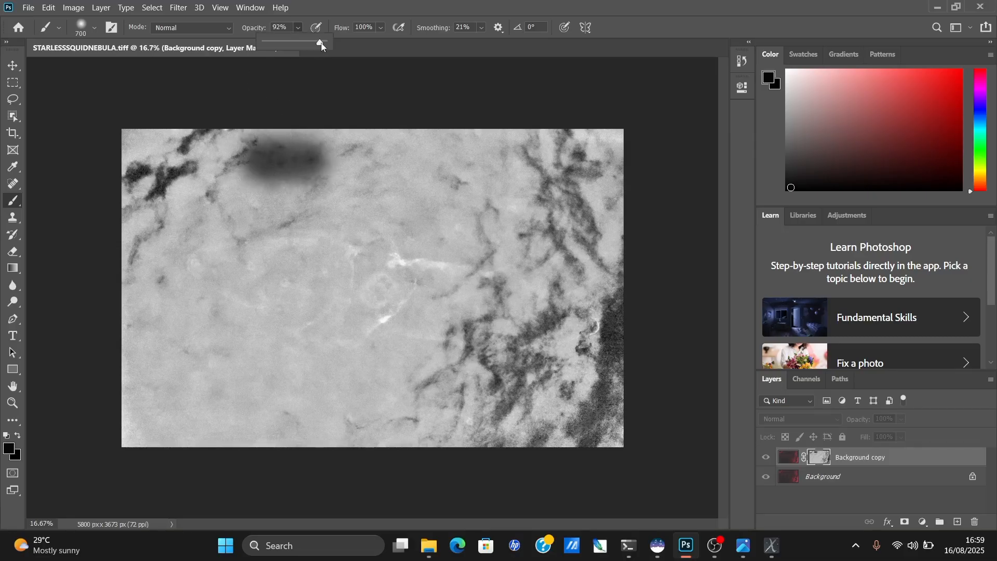
left_click_drag(322, 46, 325, 45)
mouse_move(278, 160)
left_mouse_down()
mouse_move(214, 162)
mouse_move(223, 147)
mouse_move(231, 148)
mouse_move(85, 143)
mouse_move(140, 152)
mouse_move(129, 181)
mouse_move(134, 148)
mouse_move(250, 127)
mouse_move(197, 217)
mouse_move(202, 205)
mouse_move(124, 231)
mouse_move(174, 196)
mouse_move(169, 171)
left_mouse_up()
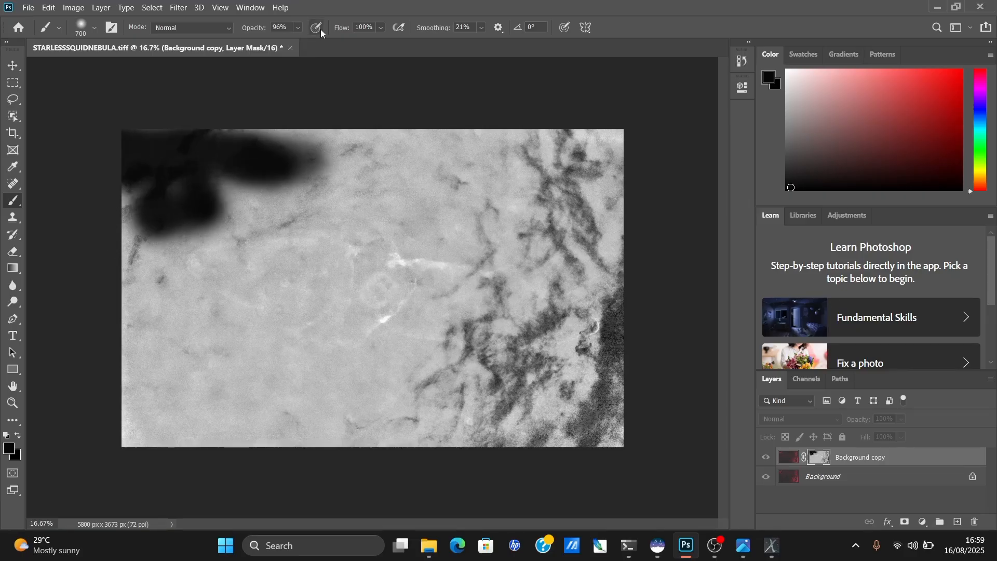
Set brush smoothing to 0% and paint the mask black all around the elongated central nebula area.
left_click(483, 28)
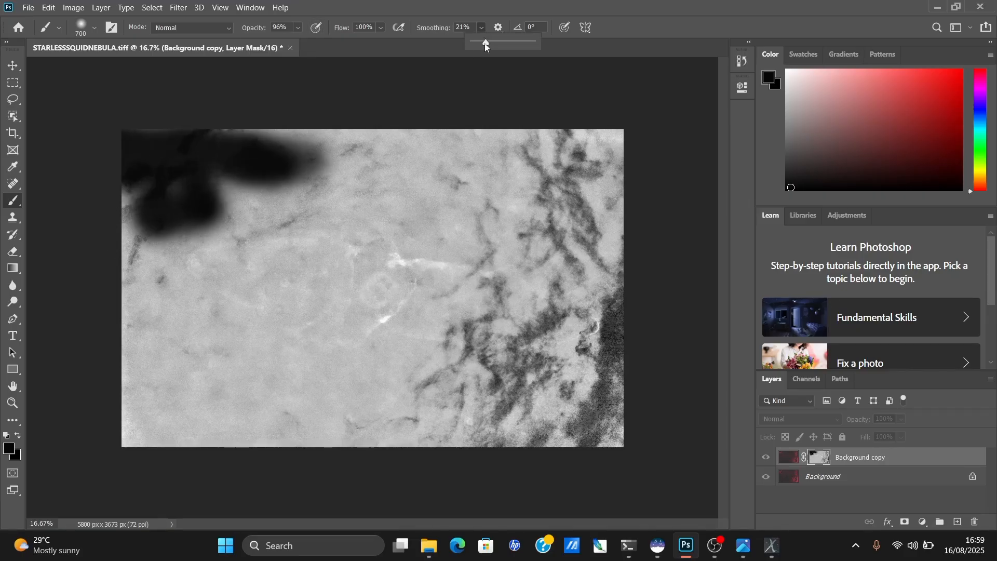
mouse_move(177, 210)
left_mouse_down()
mouse_move(169, 184)
mouse_move(139, 293)
mouse_move(143, 199)
mouse_move(110, 346)
mouse_move(169, 126)
mouse_move(184, 252)
mouse_move(180, 231)
mouse_move(120, 251)
mouse_move(141, 262)
mouse_move(133, 308)
left_mouse_up()
key("ctrl+z")
mouse_move(156, 256)
left_mouse_down()
mouse_move(164, 184)
mouse_move(147, 275)
mouse_move(134, 177)
mouse_move(124, 184)
mouse_move(194, 111)
mouse_move(175, 121)
mouse_move(279, 133)
mouse_move(226, 162)
mouse_move(211, 183)
mouse_move(297, 161)
mouse_move(331, 166)
mouse_move(289, 168)
mouse_move(320, 164)
mouse_move(227, 149)
mouse_move(659, 145)
mouse_move(589, 153)
mouse_move(592, 196)
mouse_move(619, 185)
mouse_move(592, 128)
mouse_move(557, 152)
mouse_move(632, 289)
mouse_move(596, 252)
mouse_move(555, 240)
mouse_move(495, 185)
mouse_move(545, 203)
mouse_move(483, 153)
mouse_move(587, 204)
mouse_move(538, 135)
mouse_move(590, 214)
mouse_move(616, 125)
mouse_move(608, 185)
mouse_move(510, 182)
mouse_move(559, 230)
mouse_move(466, 135)
mouse_move(464, 165)
mouse_move(372, 121)
mouse_move(416, 165)
mouse_move(83, 162)
mouse_move(3, 224)
mouse_move(75, 211)
mouse_move(112, 260)
mouse_move(141, 278)
mouse_move(134, 398)
mouse_move(141, 301)
mouse_move(161, 359)
mouse_move(164, 291)
mouse_move(179, 380)
mouse_move(152, 465)
mouse_move(127, 435)
mouse_move(154, 427)
mouse_move(234, 443)
mouse_move(275, 414)
mouse_move(215, 423)
mouse_move(217, 346)
mouse_move(229, 361)
mouse_move(181, 320)
mouse_move(245, 366)
mouse_move(300, 381)
mouse_move(278, 421)
mouse_move(232, 435)
mouse_move(321, 425)
mouse_move(382, 435)
mouse_move(289, 450)
mouse_move(165, 400)
mouse_move(388, 396)
mouse_move(452, 407)
mouse_move(457, 462)
mouse_move(519, 405)
mouse_move(406, 437)
mouse_move(575, 423)
mouse_move(663, 431)
mouse_move(588, 378)
mouse_move(623, 360)
mouse_move(639, 279)
mouse_move(609, 305)
mouse_move(591, 261)
mouse_move(468, 211)
mouse_move(488, 225)
mouse_move(436, 190)
mouse_move(415, 203)
left_mouse_up()
mouse_move(294, 205)
left_mouse_down()
mouse_move(203, 210)
mouse_move(465, 221)
mouse_move(597, 262)
left_mouse_up()
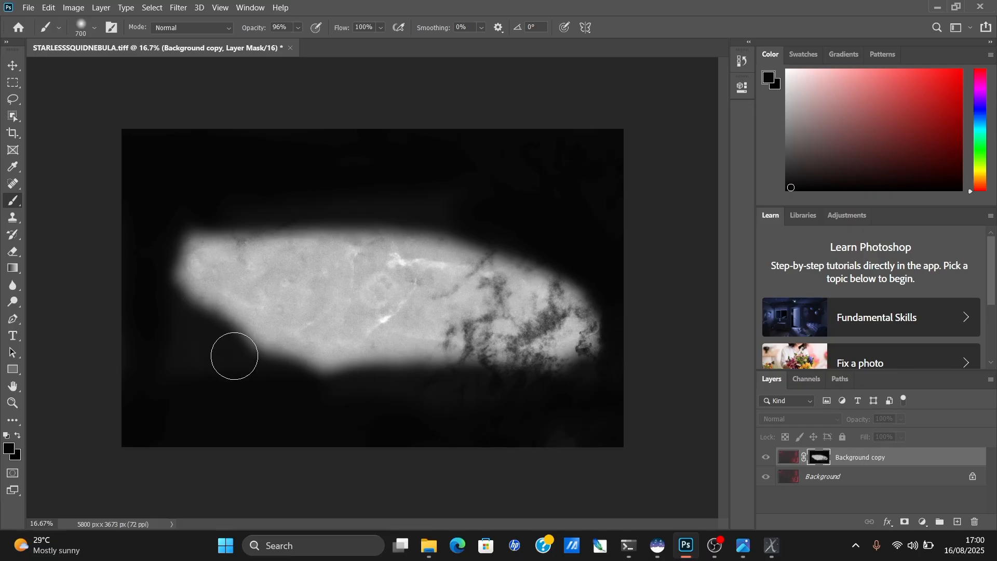
mouse_move(231, 352)
left_mouse_down()
mouse_move(314, 367)
mouse_move(341, 385)
mouse_move(437, 378)
mouse_move(574, 391)
left_mouse_up()
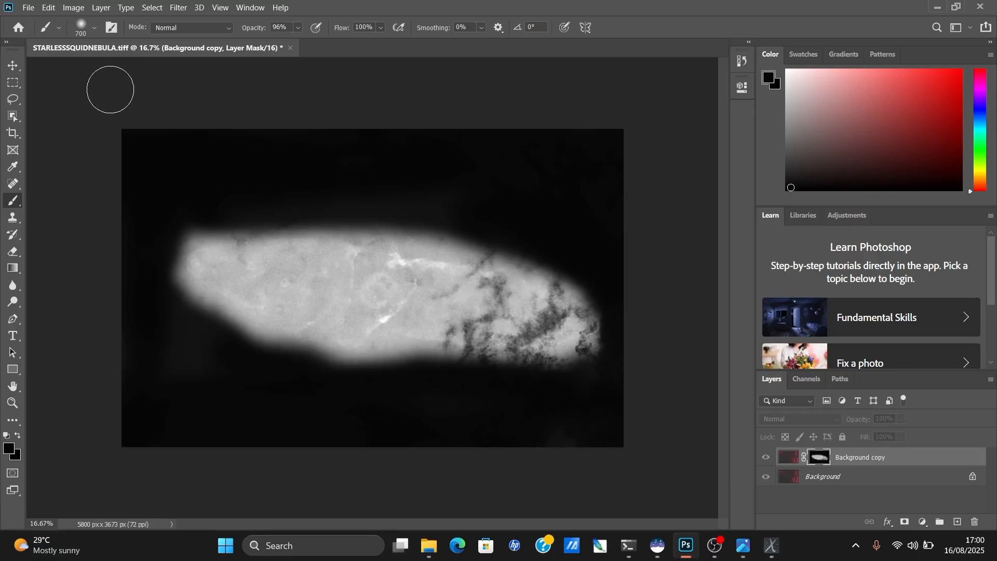
Reduce the brush to 124 px with 82% opacity and 16% smoothing for close work on the nebula's mask edge.
right_click(324, 257)
left_click(439, 286)
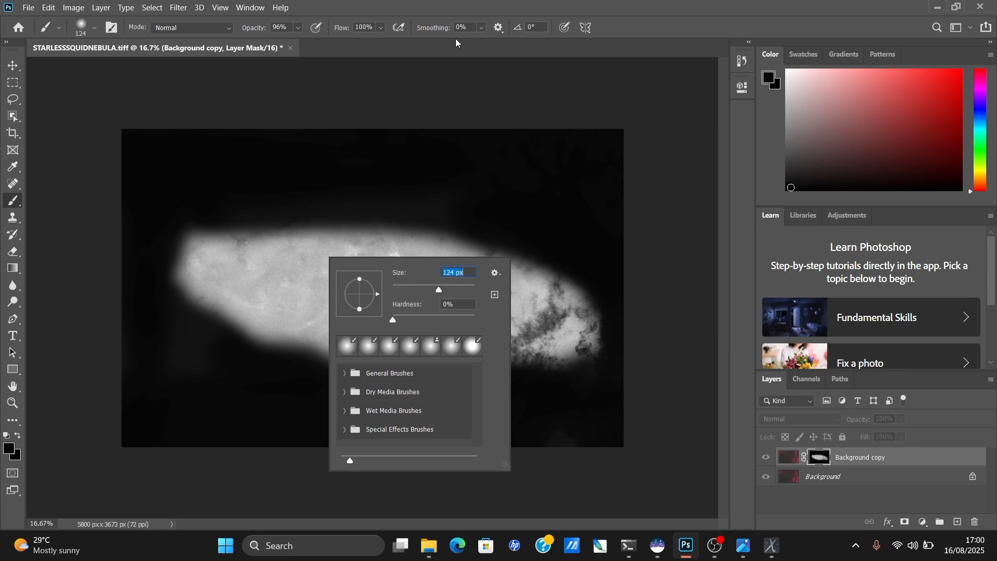
left_click(300, 28)
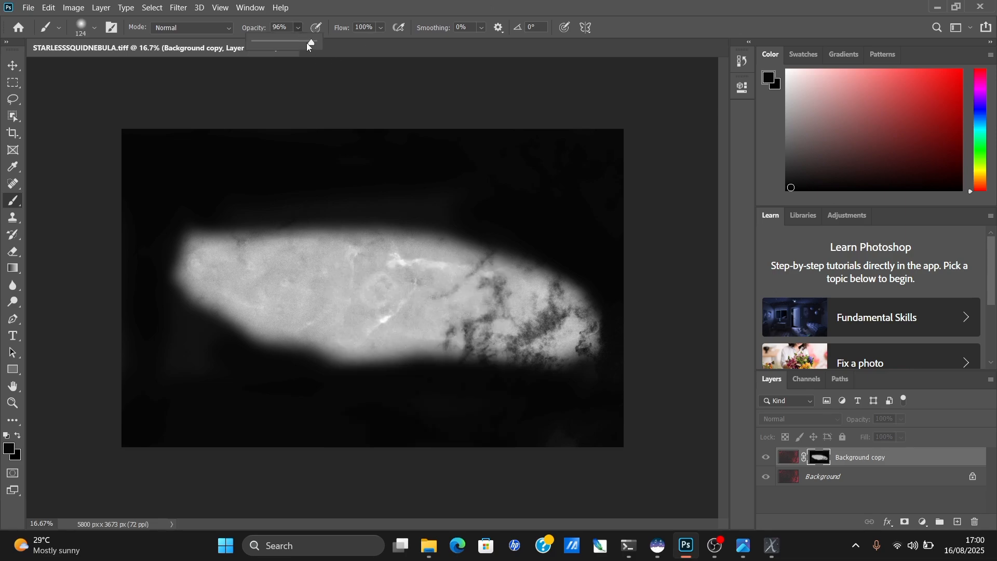
left_click(482, 28)
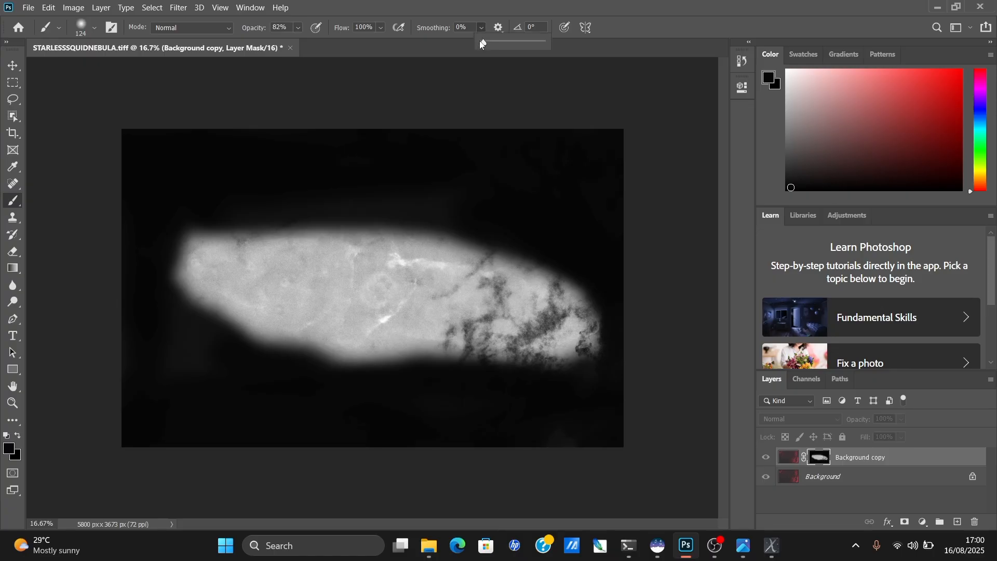
left_click_drag(479, 40, 495, 43)
left_click(13, 403)
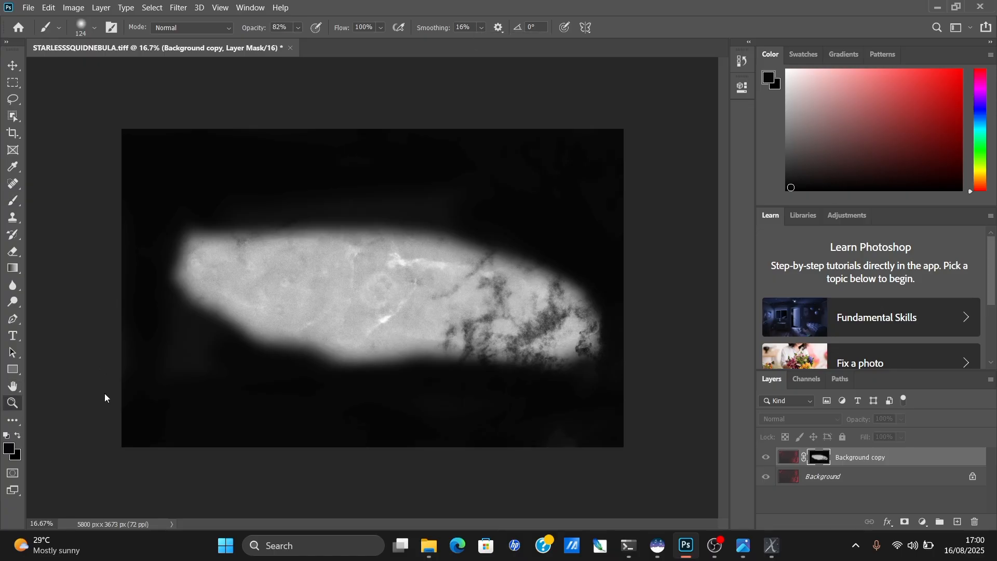
left_click(301, 327)
left_click(302, 329)
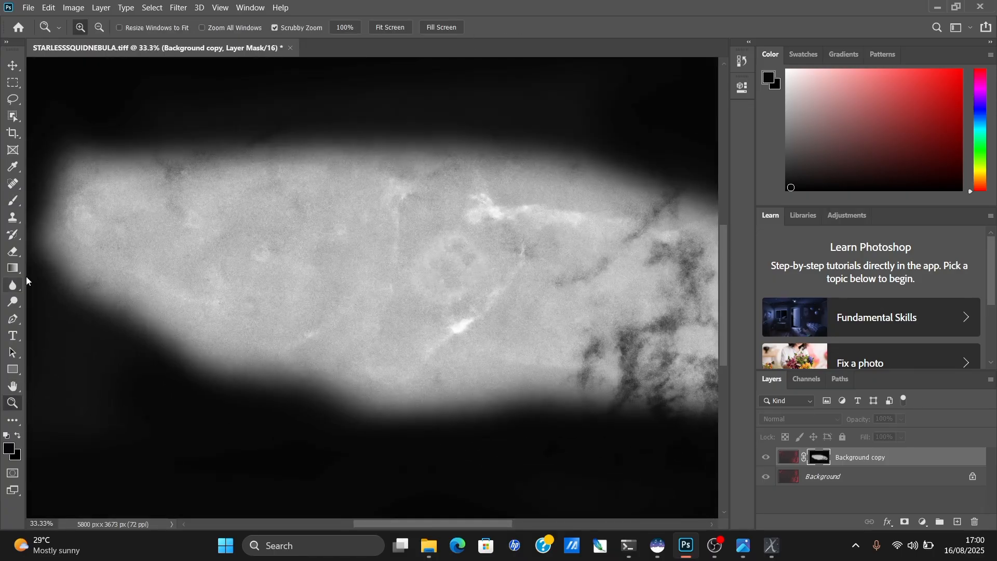
left_click(14, 202)
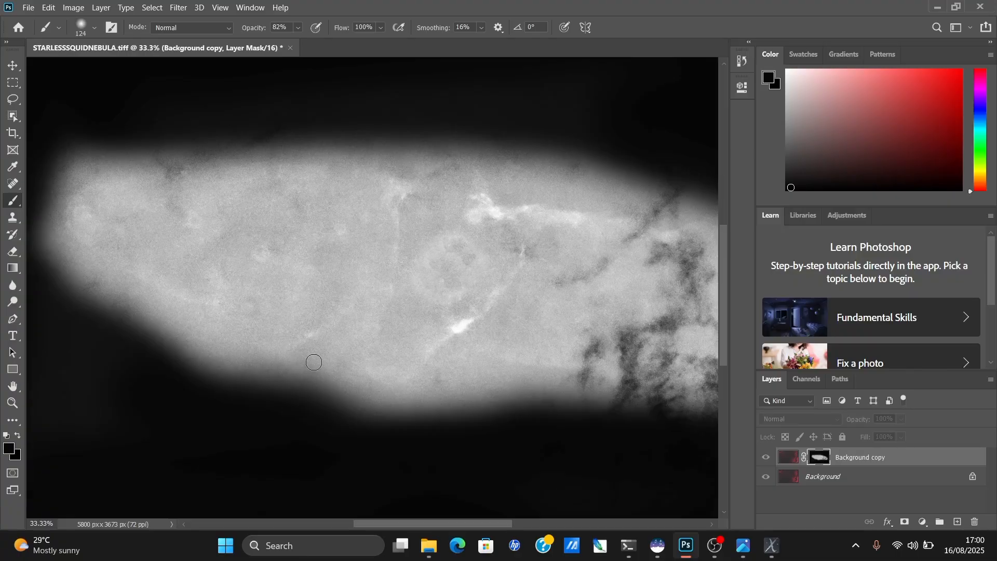
Paint a black outline on the mask around the nebula's left end and along its upper and lower edges.
mouse_move(307, 348)
left_mouse_down()
mouse_move(286, 362)
mouse_move(247, 353)
mouse_move(216, 316)
mouse_move(73, 244)
mouse_move(56, 206)
mouse_move(67, 185)
mouse_move(174, 168)
left_mouse_up()
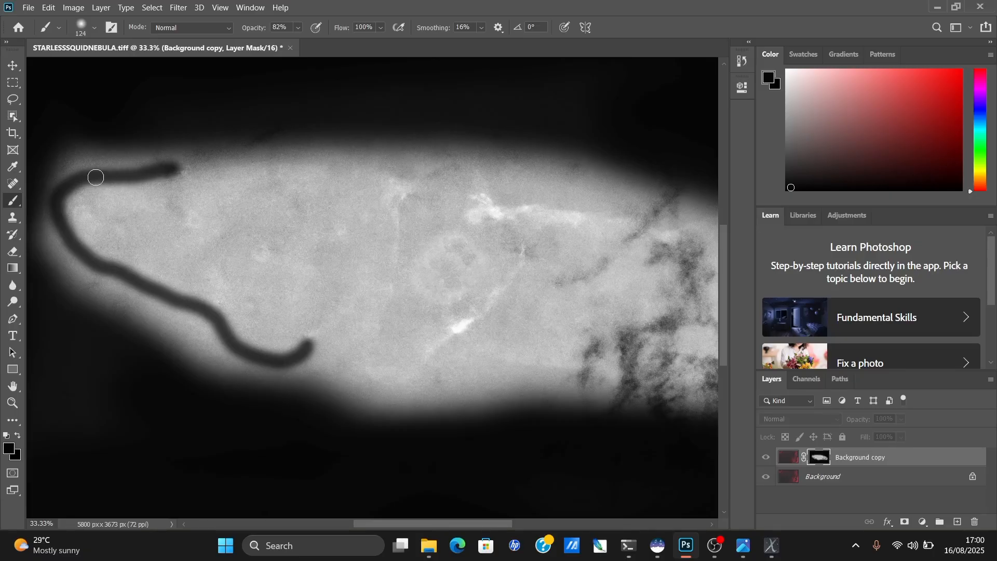
mouse_move(96, 177)
left_mouse_down()
mouse_move(279, 157)
mouse_move(414, 176)
mouse_move(350, 158)
mouse_move(269, 156)
mouse_move(135, 166)
mouse_move(63, 187)
mouse_move(49, 215)
mouse_move(58, 249)
mouse_move(133, 300)
left_mouse_up()
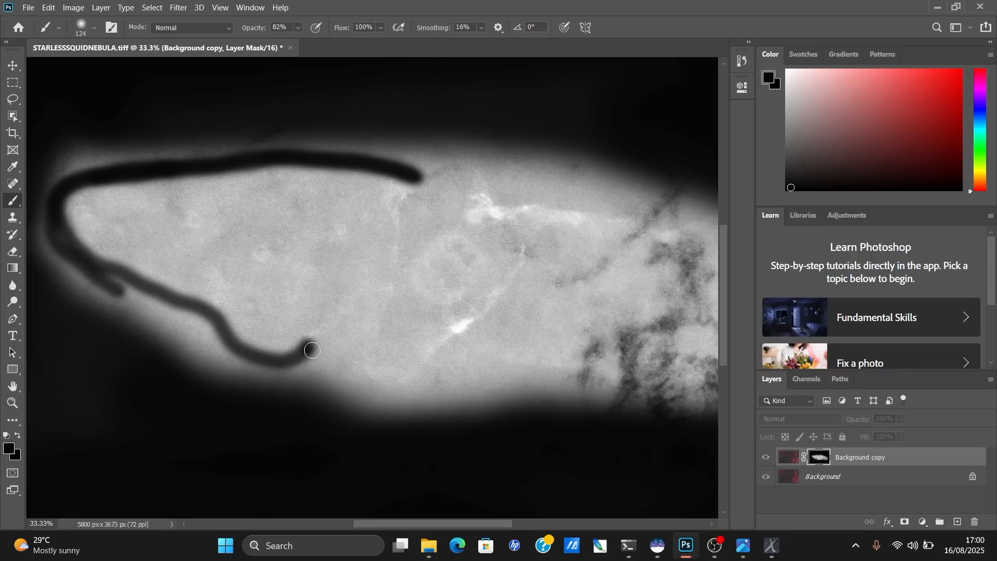
mouse_move(326, 360)
left_mouse_down()
mouse_move(363, 362)
mouse_move(379, 389)
mouse_move(422, 382)
mouse_move(442, 363)
mouse_move(516, 368)
left_mouse_up()
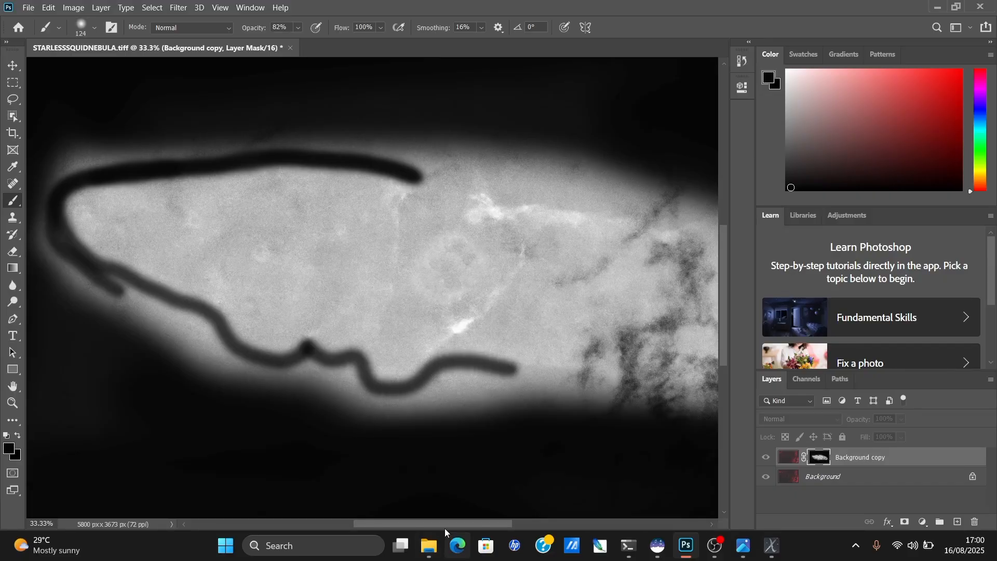
mouse_move(444, 524)
left_mouse_down()
mouse_move(515, 524)
mouse_move(461, 523)
left_mouse_up()
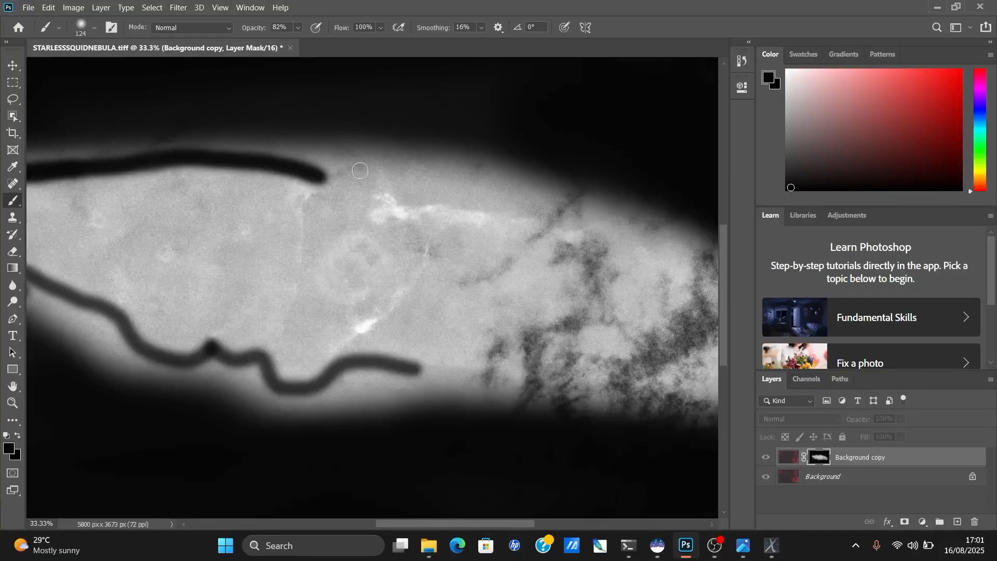
mouse_move(333, 169)
left_mouse_down()
mouse_move(387, 170)
mouse_move(406, 207)
mouse_move(380, 165)
mouse_move(351, 159)
mouse_move(322, 176)
left_mouse_up()
mouse_move(407, 207)
left_mouse_down()
mouse_move(454, 200)
mouse_move(565, 224)
mouse_move(607, 214)
left_mouse_up()
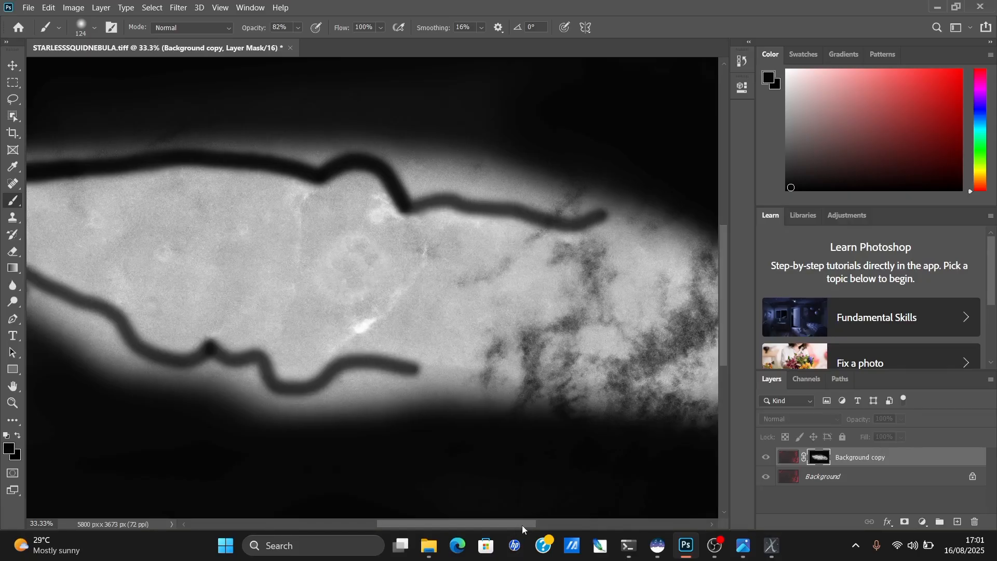
Extend the black outline along the upper-right edge, around the nebula's right end and back along its lower edge.
scroll(464, 429, "right", 5)
mouse_move(333, 224)
left_mouse_down()
mouse_move(371, 236)
mouse_move(337, 218)
mouse_move(298, 222)
mouse_move(149, 200)
left_mouse_up()
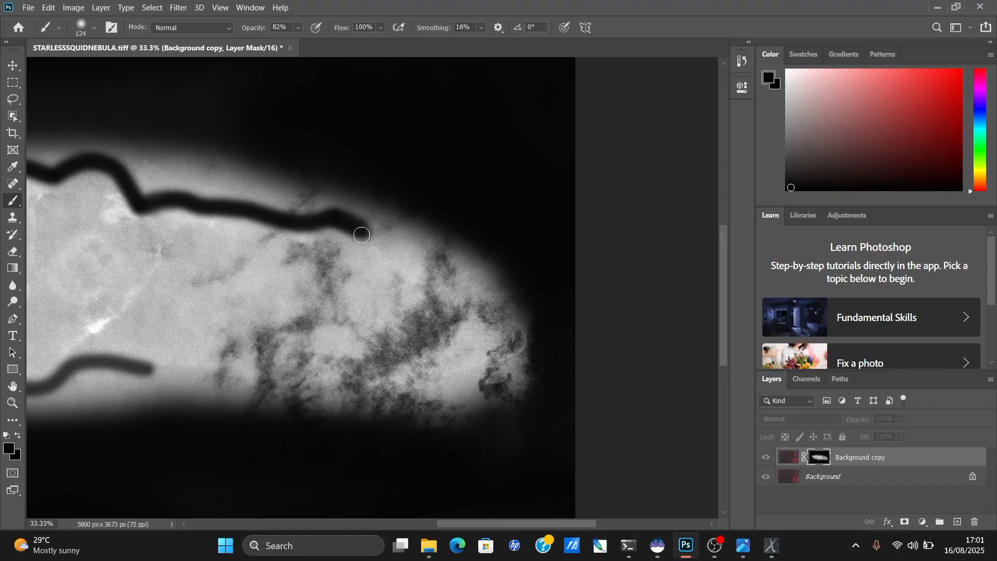
mouse_move(372, 238)
left_mouse_down()
mouse_move(500, 293)
mouse_move(539, 322)
mouse_move(486, 281)
mouse_move(415, 258)
mouse_move(351, 218)
mouse_move(439, 236)
left_mouse_up()
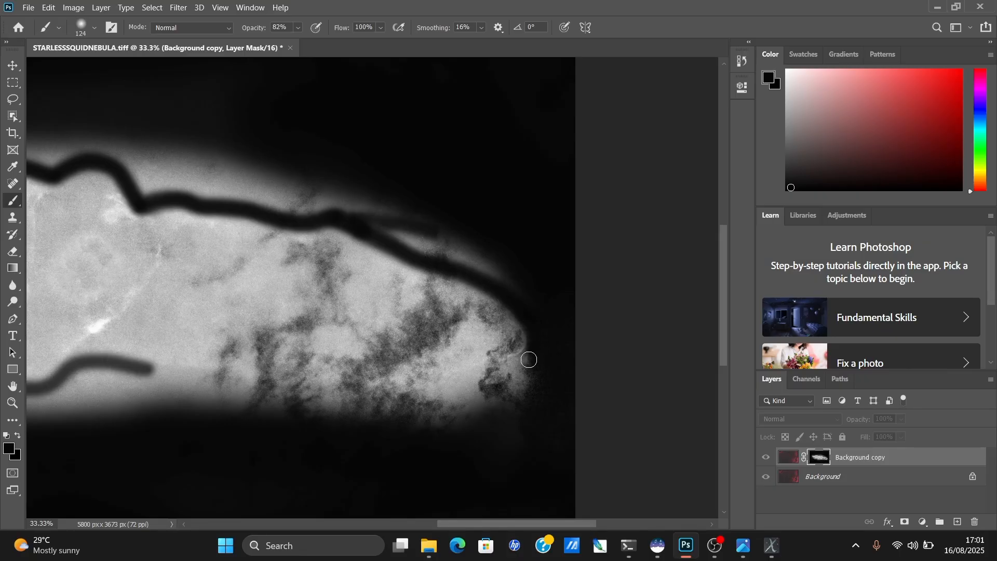
mouse_move(528, 352)
left_mouse_down()
mouse_move(486, 373)
mouse_move(433, 377)
mouse_move(420, 364)
mouse_move(444, 377)
mouse_move(535, 357)
left_mouse_up()
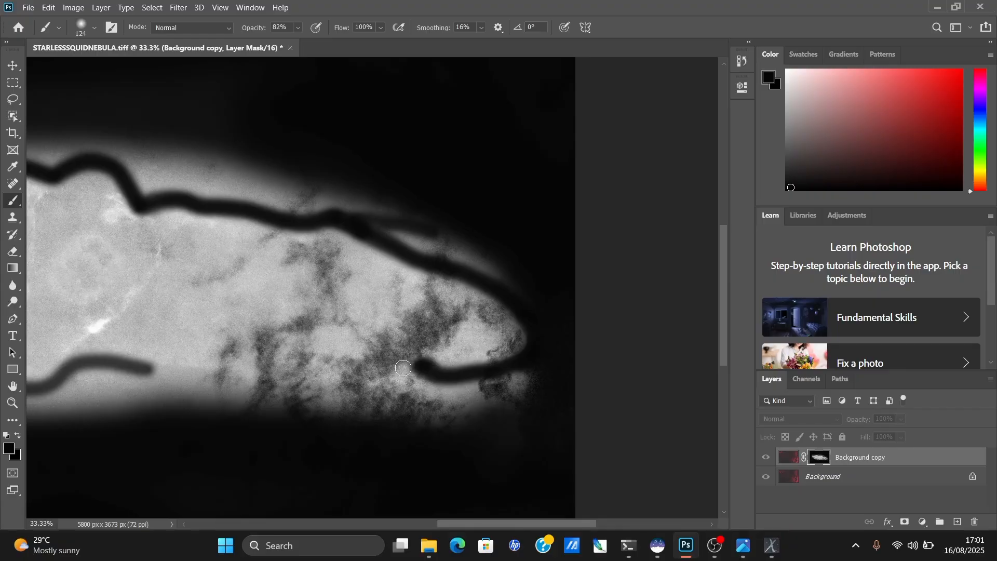
mouse_move(403, 368)
left_mouse_down()
mouse_move(368, 366)
mouse_move(411, 365)
mouse_move(319, 361)
mouse_move(416, 377)
mouse_move(295, 359)
mouse_move(230, 373)
left_mouse_up()
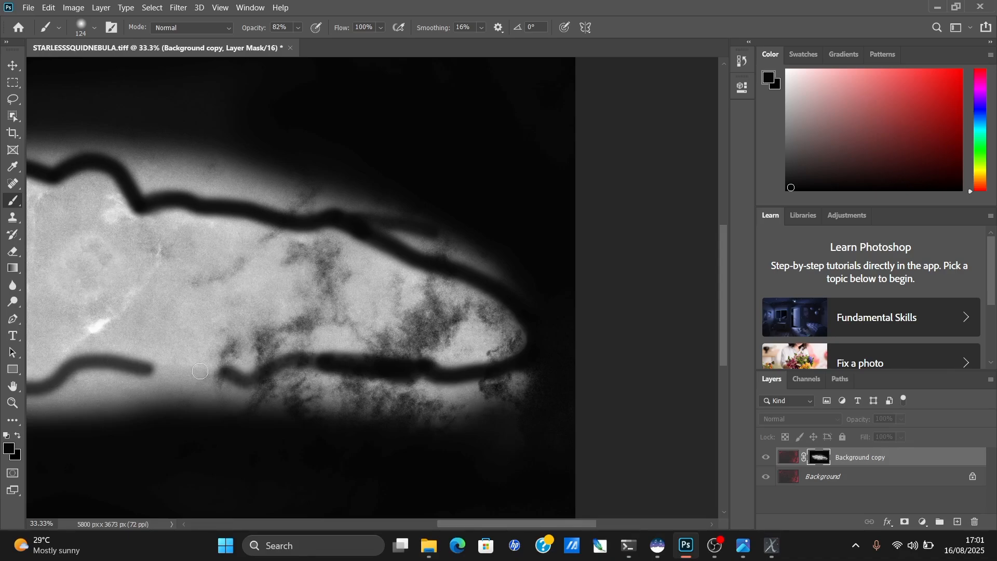
Close the gap in the lower outline and darken the outline along the nebula's lower-left edge.
mouse_move(147, 368)
left_mouse_down()
mouse_move(218, 374)
mouse_move(139, 368)
mouse_move(223, 381)
left_mouse_up()
mouse_move(135, 374)
left_mouse_down()
mouse_move(247, 388)
mouse_move(236, 381)
mouse_move(265, 384)
mouse_move(293, 363)
mouse_move(312, 366)
mouse_move(327, 385)
left_mouse_up()
mouse_move(447, 524)
left_mouse_down()
mouse_move(344, 510)
mouse_move(425, 523)
left_mouse_up()
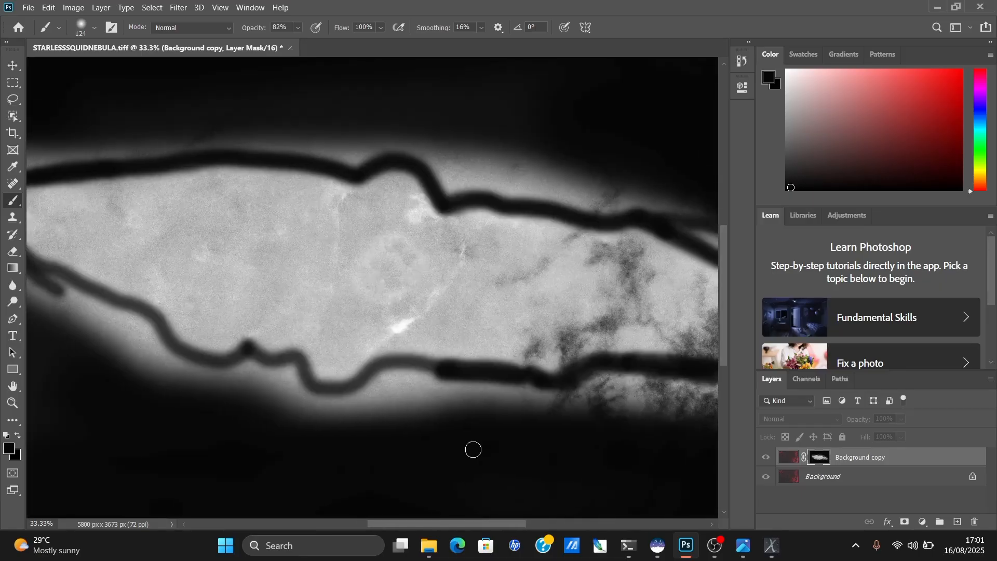
mouse_move(445, 369)
left_mouse_down()
mouse_move(387, 365)
mouse_move(355, 386)
mouse_move(313, 387)
mouse_move(289, 362)
mouse_move(180, 348)
mouse_move(138, 308)
mouse_move(43, 269)
left_mouse_up()
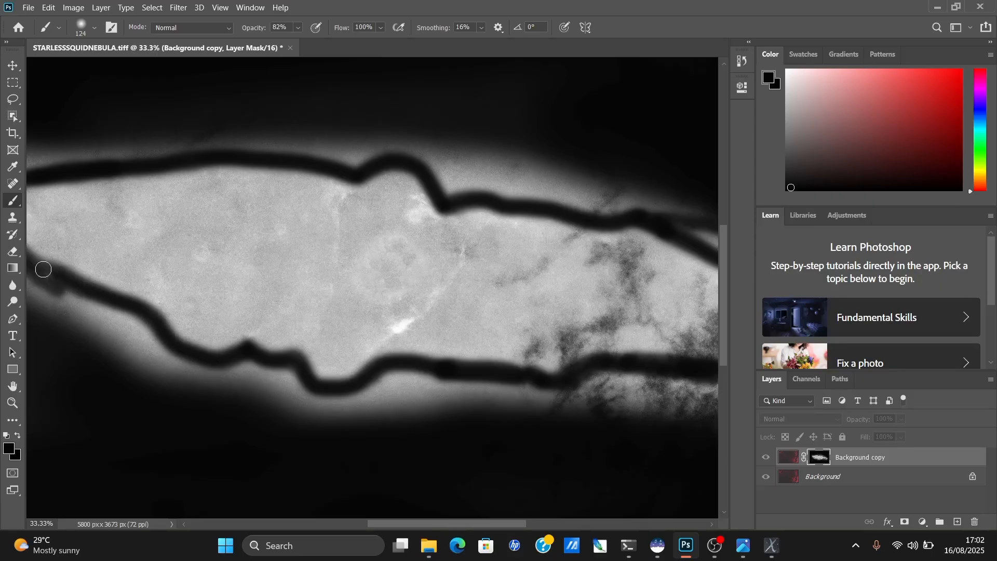
Return to the Brush tool and set its size to 168 px and its smoothing to 0%.
left_click(13, 402)
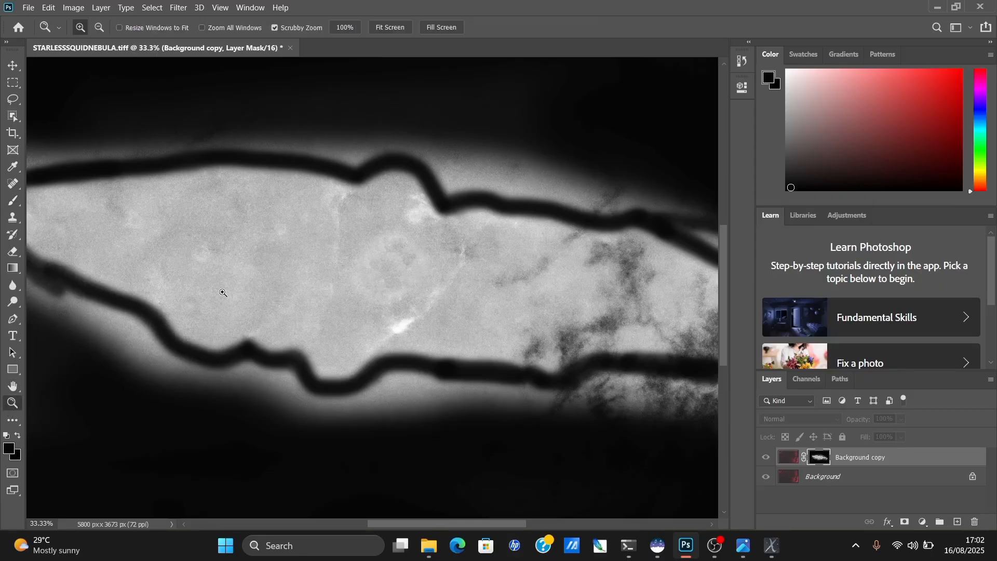
right_click(221, 290)
left_click(262, 365)
right_click(365, 304)
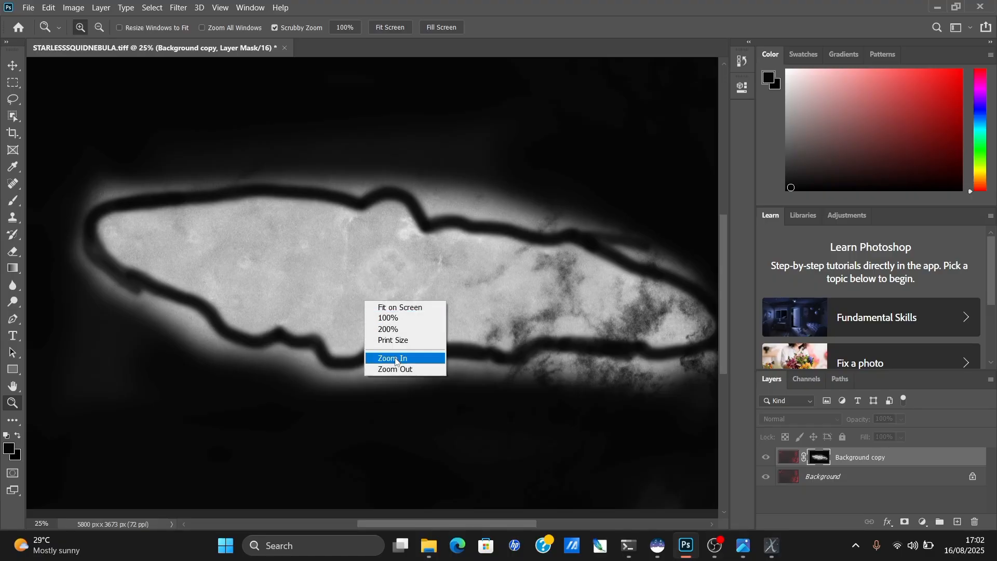
left_click(290, 383)
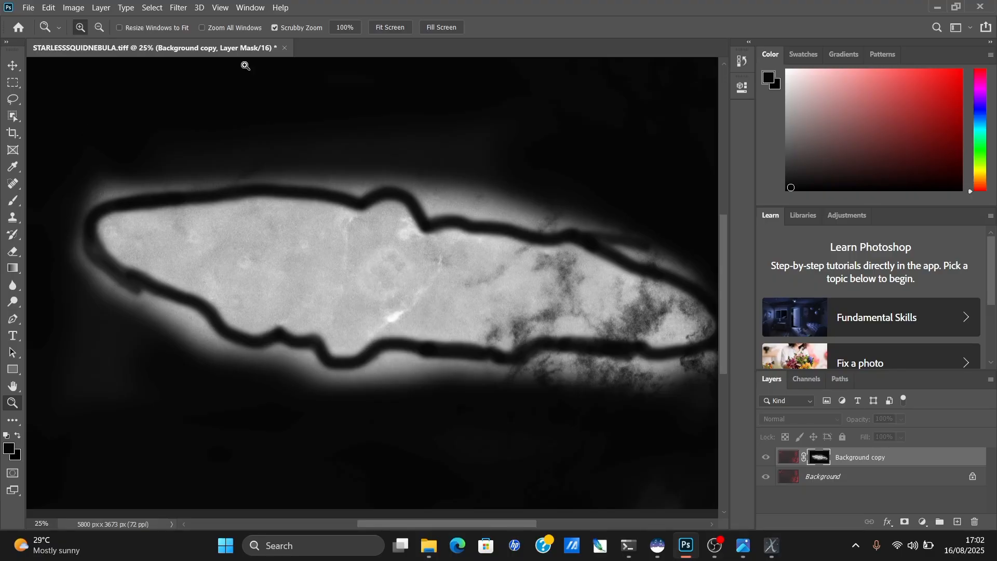
right_click(235, 172)
left_click(13, 199)
right_click(119, 249)
left_click(13, 198)
right_click(193, 277)
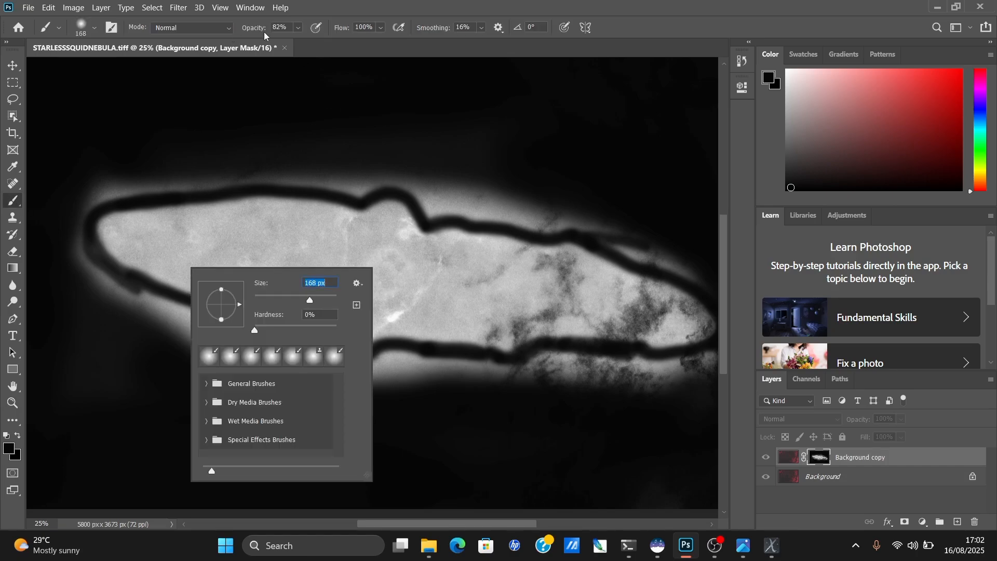
left_click(297, 32)
left_click(481, 29)
left_click(481, 29)
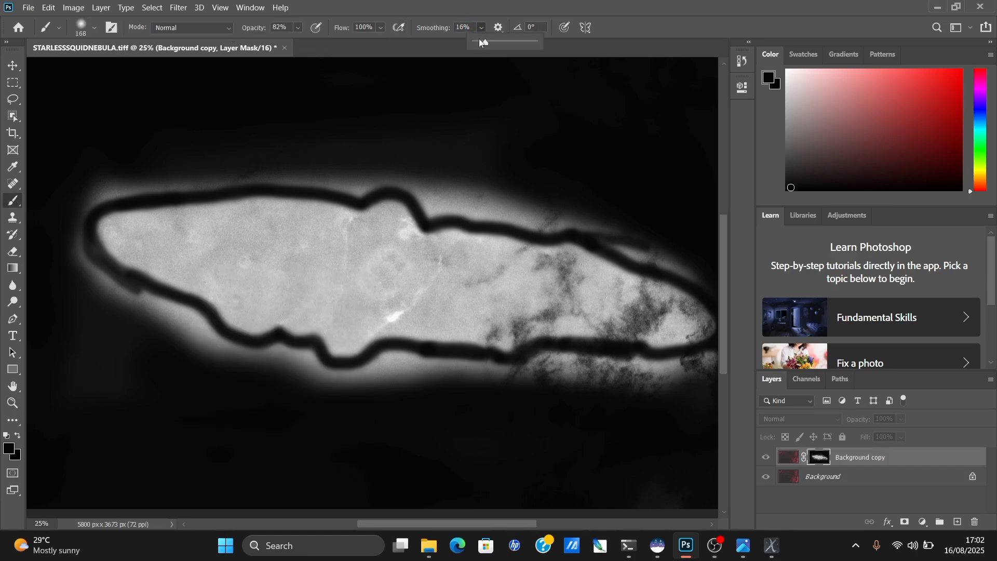
Set the brush to 275 px at 100% opacity and paint the glow outside the nebula's outline black all the way round.
right_click(326, 307)
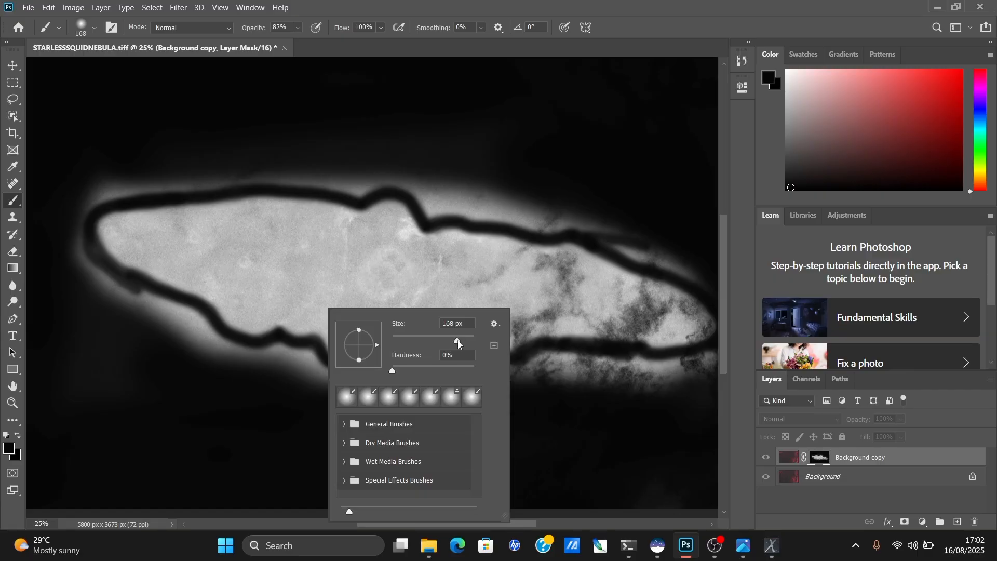
key("Return")
mouse_move(285, 363)
left_mouse_down()
mouse_move(266, 355)
mouse_move(300, 357)
mouse_move(280, 355)
mouse_move(319, 375)
mouse_move(308, 360)
mouse_move(216, 351)
mouse_move(194, 333)
mouse_move(244, 358)
mouse_move(172, 304)
mouse_move(128, 296)
mouse_move(181, 324)
mouse_move(103, 267)
mouse_move(113, 295)
mouse_move(63, 247)
mouse_move(67, 217)
mouse_move(88, 281)
left_mouse_up()
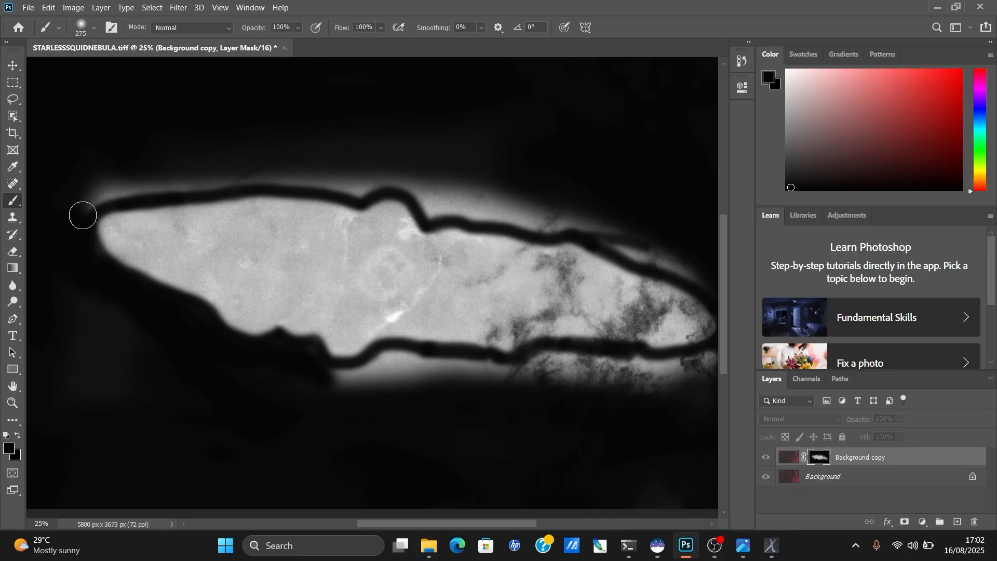
mouse_move(83, 215)
left_mouse_down()
mouse_move(132, 183)
mouse_move(82, 184)
mouse_move(132, 176)
mouse_move(124, 189)
mouse_move(164, 189)
mouse_move(293, 174)
mouse_move(256, 177)
left_mouse_up()
mouse_move(190, 181)
left_mouse_down()
mouse_move(290, 168)
mouse_move(354, 190)
mouse_move(375, 184)
mouse_move(305, 179)
mouse_move(334, 149)
left_mouse_up()
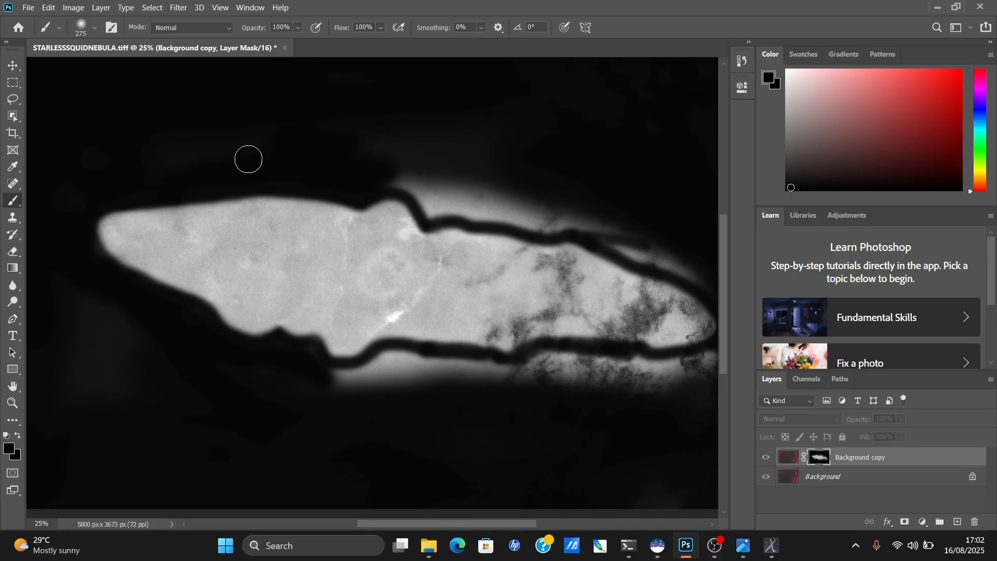
mouse_move(246, 164)
left_mouse_down()
mouse_move(437, 186)
mouse_move(439, 203)
mouse_move(424, 185)
mouse_move(433, 209)
mouse_move(467, 208)
mouse_move(437, 219)
mouse_move(424, 201)
mouse_move(514, 213)
mouse_move(429, 192)
mouse_move(492, 194)
mouse_move(560, 214)
mouse_move(566, 226)
mouse_move(647, 238)
mouse_move(667, 251)
mouse_move(658, 260)
mouse_move(624, 248)
mouse_move(700, 281)
left_mouse_up()
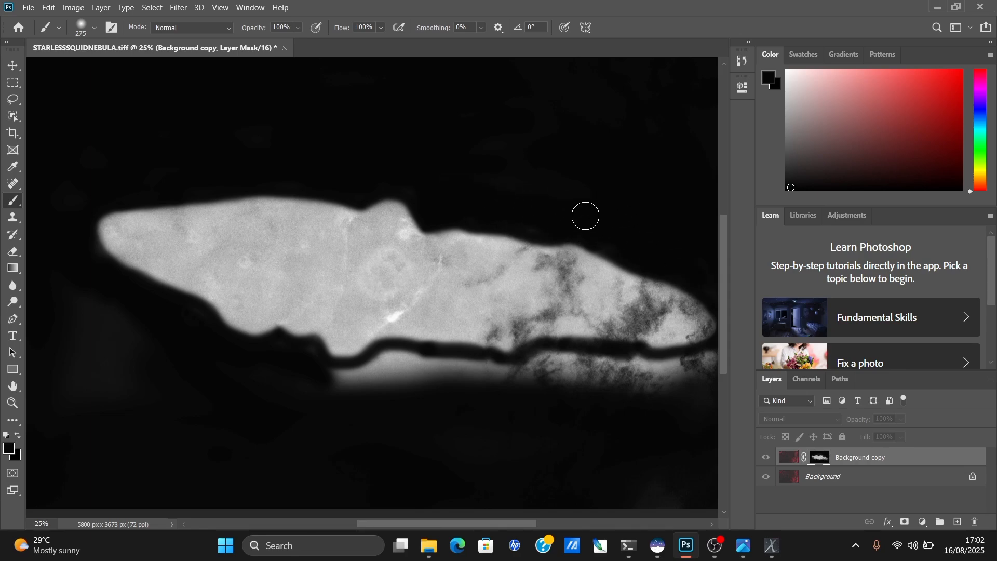
mouse_move(346, 380)
left_mouse_down()
mouse_move(397, 384)
mouse_move(308, 383)
mouse_move(399, 361)
mouse_move(373, 369)
mouse_move(436, 369)
mouse_move(406, 367)
mouse_move(421, 364)
mouse_move(453, 383)
mouse_move(523, 373)
mouse_move(597, 382)
mouse_move(563, 386)
mouse_move(566, 373)
mouse_move(545, 375)
mouse_move(553, 360)
mouse_move(527, 366)
mouse_move(688, 366)
mouse_move(686, 376)
mouse_move(728, 361)
mouse_move(707, 379)
left_mouse_up()
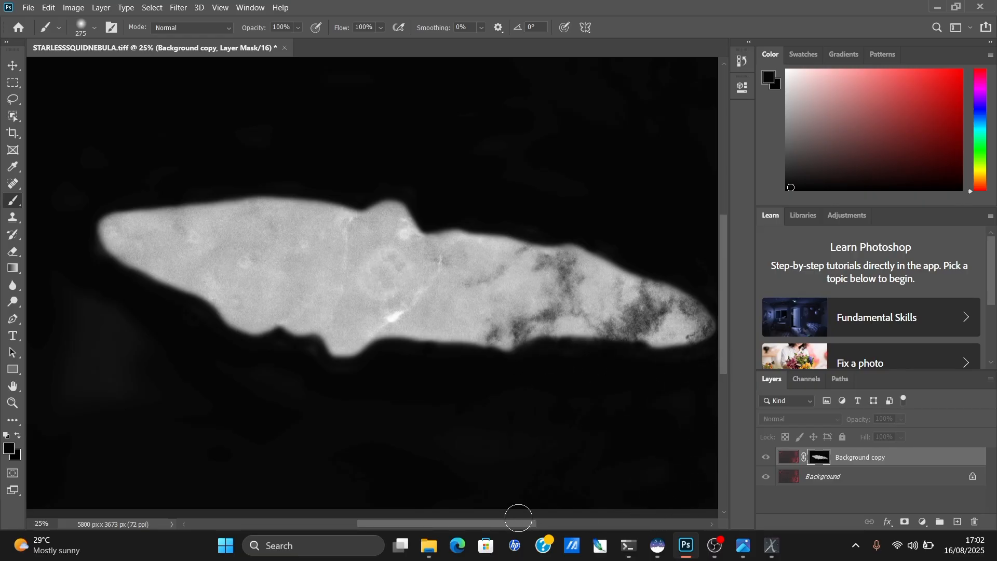
Enlarge the brush to 401 px and paint the faint grey patches in the mask's dark background black.
left_click_drag(518, 522, 471, 522)
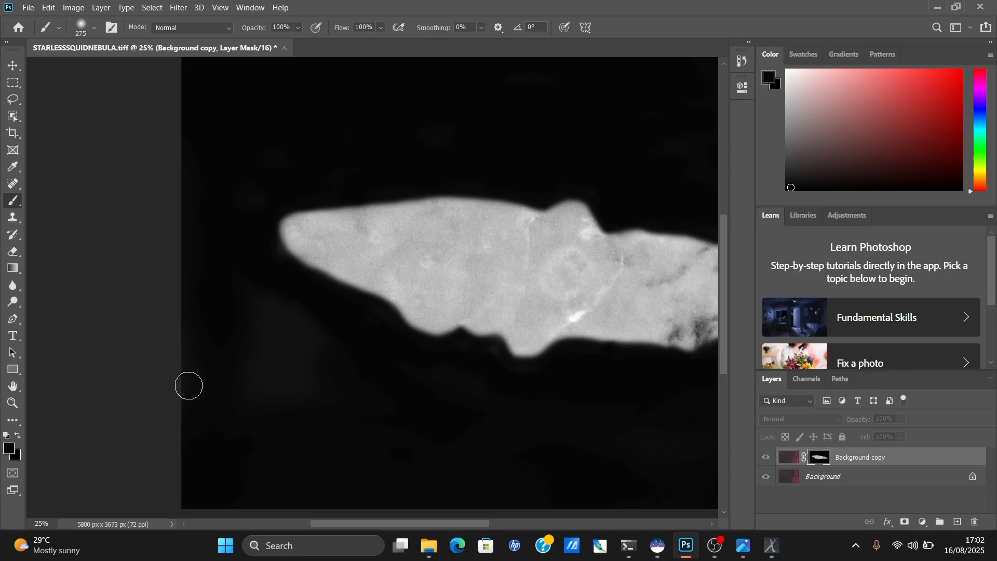
left_click(12, 402)
right_click(295, 378)
left_click(347, 446)
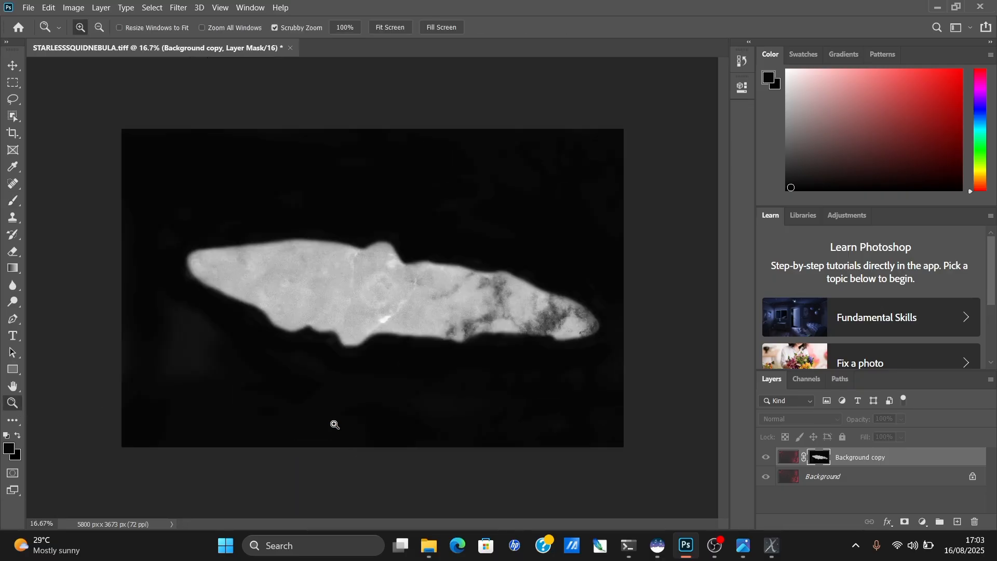
left_click(15, 200)
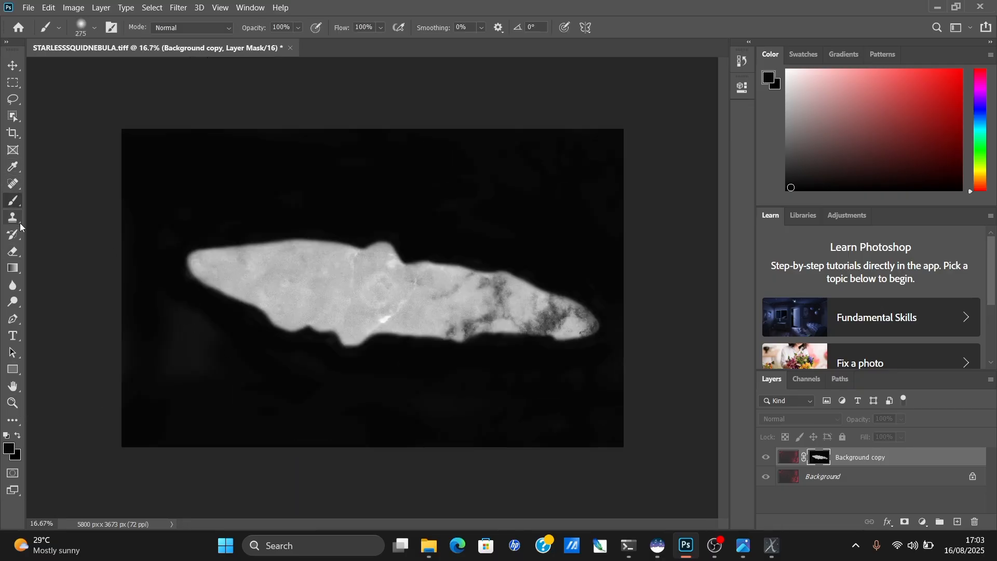
right_click(263, 412)
left_click(400, 350)
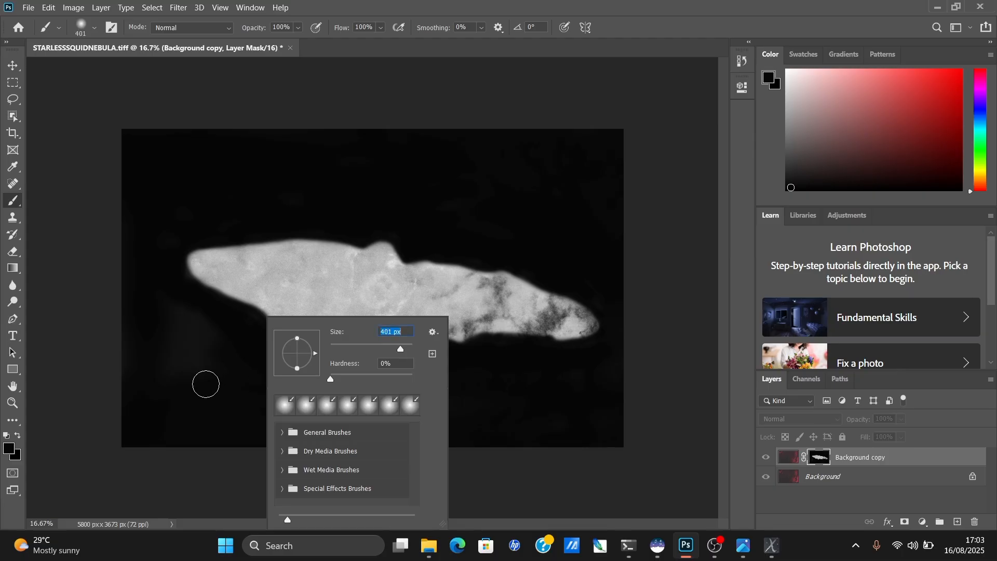
mouse_move(188, 373)
left_mouse_down()
mouse_move(225, 381)
mouse_move(171, 320)
mouse_move(247, 346)
mouse_move(174, 279)
left_mouse_up()
key("ctrl+z")
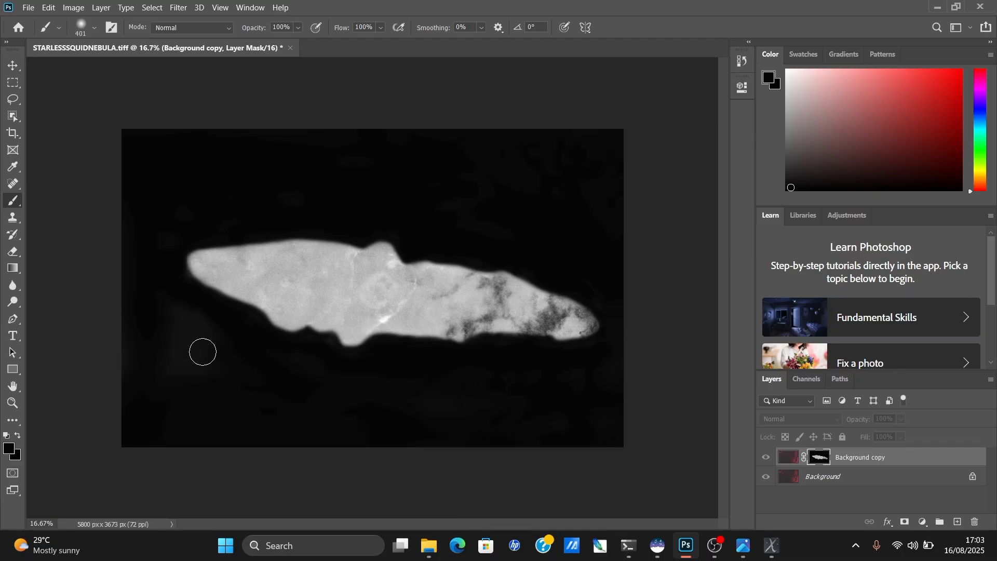
left_click_drag(210, 359, 205, 436)
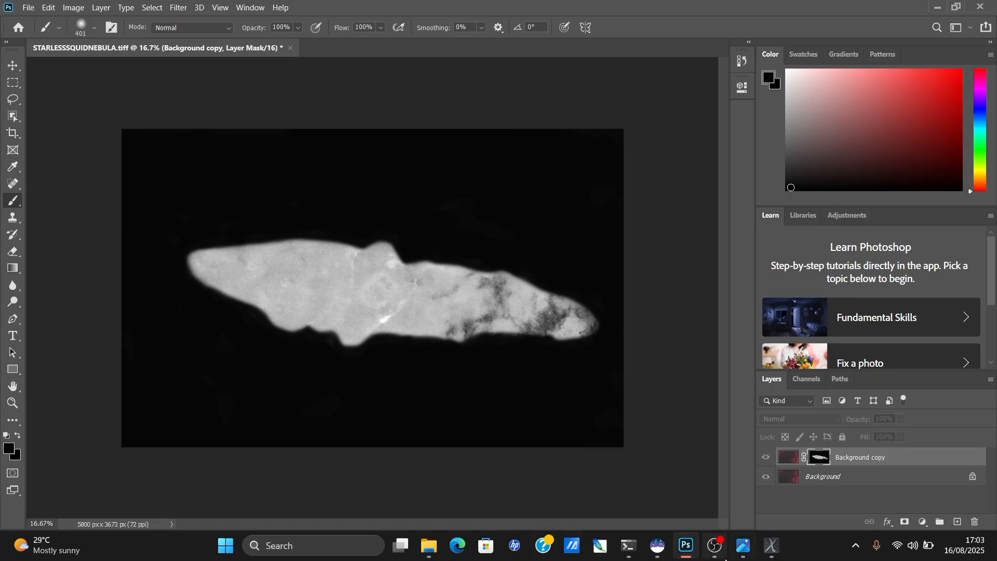
left_click(714, 545)
left_click(915, 360)
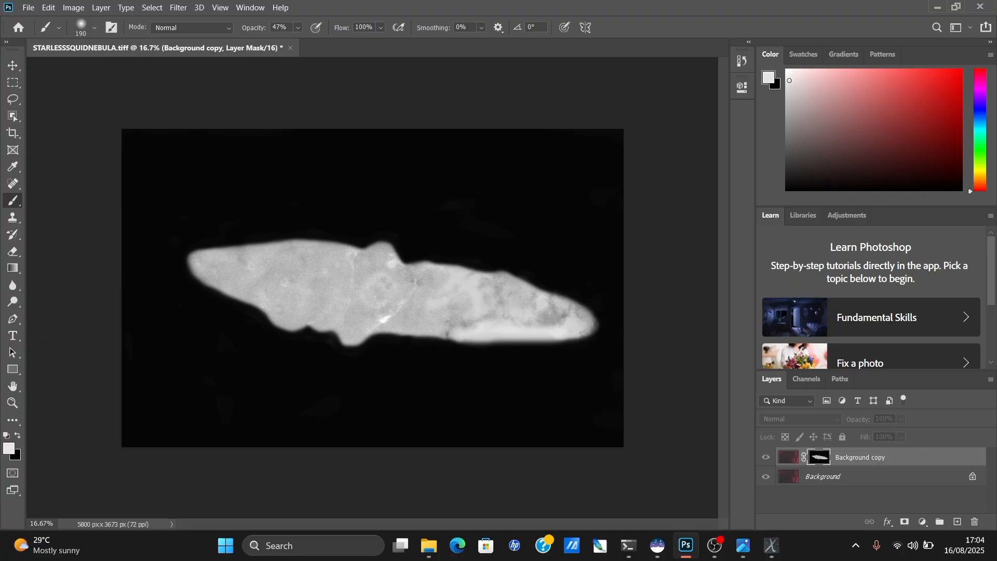
Paint near-white over the right half and middle of the nebula in the mask with a 190 px brush at 47% opacity.
mouse_move(486, 319)
left_mouse_down()
mouse_move(462, 329)
mouse_move(379, 322)
mouse_move(411, 309)
mouse_move(425, 269)
mouse_move(447, 280)
mouse_move(434, 292)
mouse_move(425, 281)
mouse_move(503, 280)
mouse_move(535, 296)
mouse_move(504, 301)
mouse_move(525, 307)
mouse_move(437, 322)
mouse_move(438, 301)
mouse_move(425, 319)
mouse_move(420, 306)
mouse_move(568, 321)
mouse_move(550, 324)
mouse_move(562, 309)
mouse_move(531, 304)
left_mouse_up()
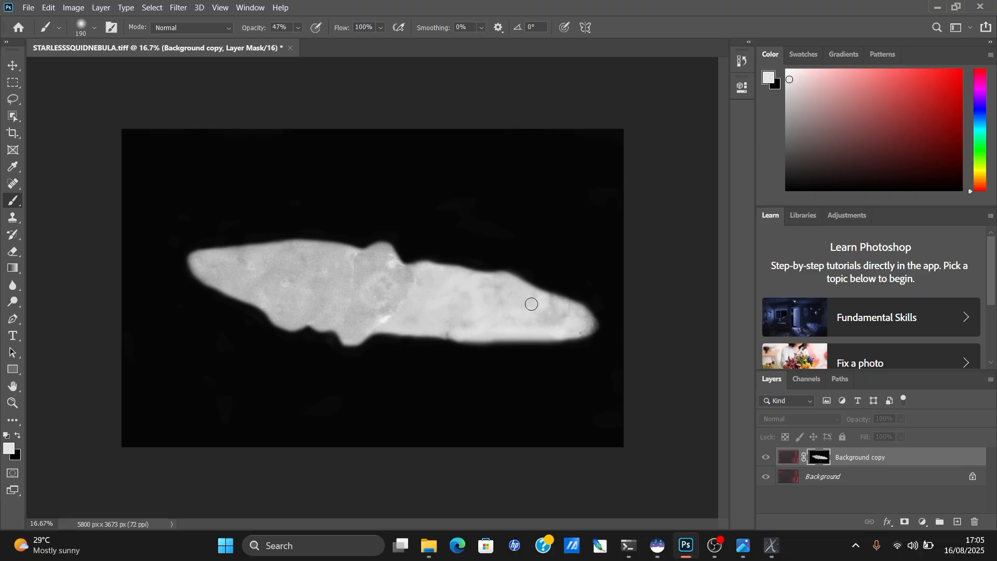
left_click_drag(441, 325, 424, 337)
mouse_move(366, 327)
left_mouse_down()
mouse_move(345, 328)
mouse_move(365, 253)
mouse_move(384, 249)
mouse_move(410, 278)
mouse_move(408, 290)
mouse_move(381, 317)
mouse_move(397, 293)
mouse_move(370, 259)
left_mouse_up()
mouse_move(357, 293)
left_mouse_down()
mouse_move(370, 312)
mouse_move(361, 320)
left_mouse_up()
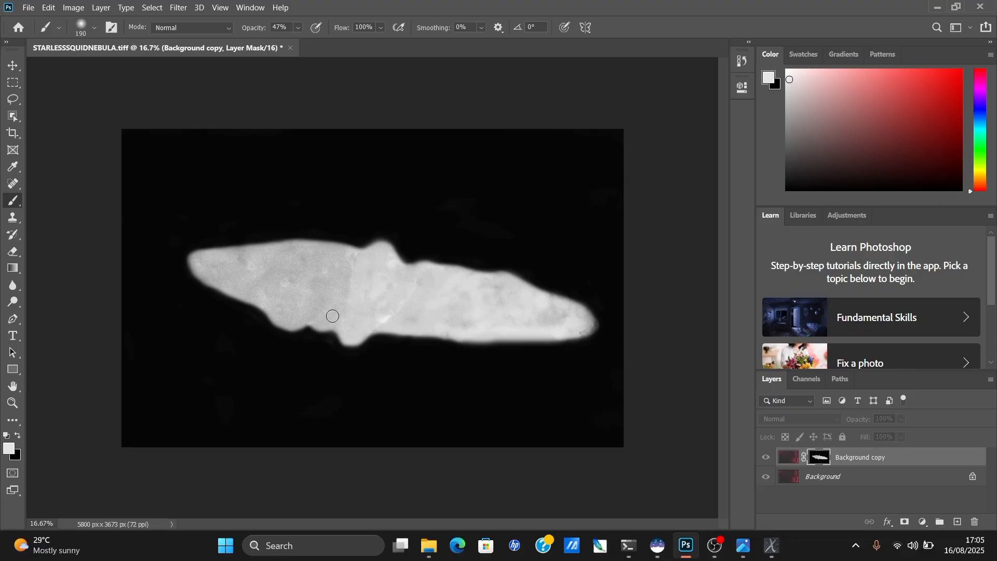
Even out the nebula's left half and centre in the mask with near-white strokes, undoing any that spill past the edge.
mouse_move(323, 320)
left_mouse_down()
mouse_move(330, 298)
mouse_move(336, 305)
mouse_move(344, 254)
mouse_move(295, 252)
mouse_move(343, 271)
mouse_move(312, 282)
mouse_move(316, 308)
mouse_move(292, 325)
mouse_move(272, 306)
mouse_move(318, 291)
mouse_move(286, 292)
mouse_move(292, 271)
mouse_move(277, 256)
mouse_move(291, 248)
mouse_move(267, 249)
left_mouse_up()
key("ctrl+z")
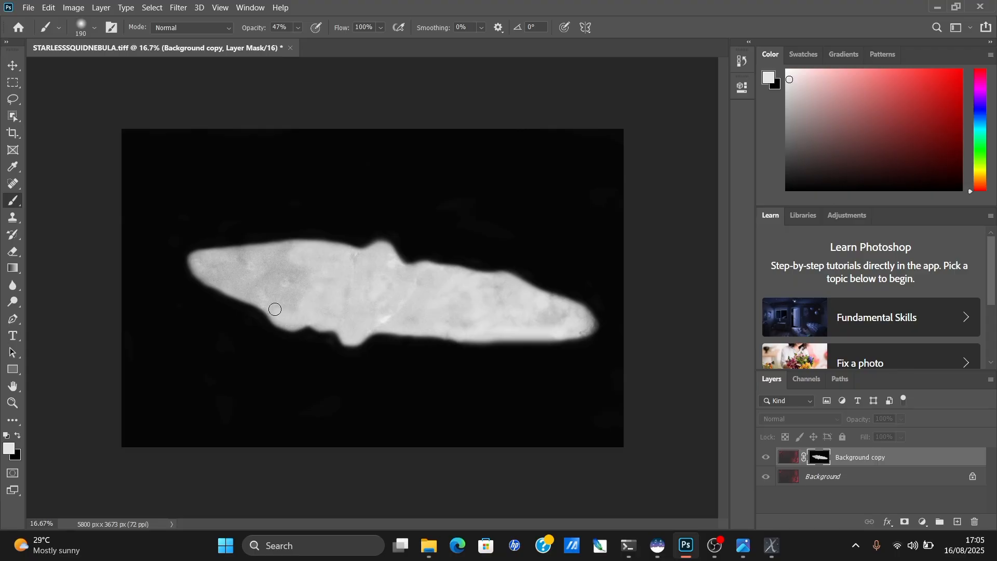
mouse_move(283, 305)
left_mouse_down()
mouse_move(307, 306)
mouse_move(288, 299)
mouse_move(300, 296)
mouse_move(287, 290)
mouse_move(291, 251)
mouse_move(272, 251)
mouse_move(296, 248)
mouse_move(326, 277)
mouse_move(332, 307)
mouse_move(341, 285)
mouse_move(341, 320)
mouse_move(328, 293)
left_mouse_up()
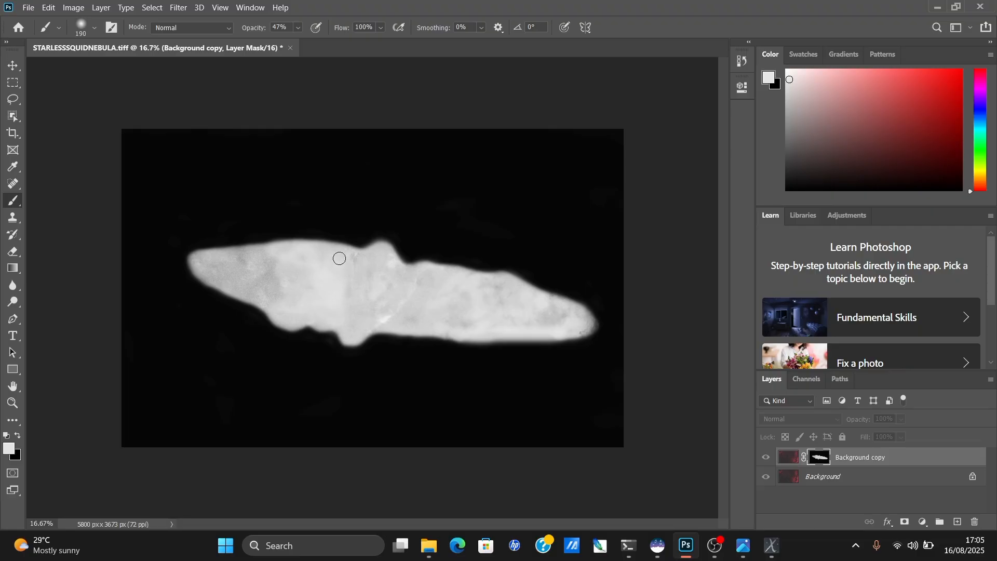
left_click_drag(340, 258, 281, 265)
mouse_move(200, 264)
left_mouse_down()
mouse_move(276, 248)
mouse_move(192, 265)
mouse_move(251, 305)
mouse_move(336, 331)
mouse_move(239, 296)
mouse_move(262, 299)
mouse_move(196, 261)
mouse_move(289, 251)
mouse_move(247, 250)
mouse_move(213, 264)
mouse_move(288, 266)
mouse_move(216, 266)
mouse_move(267, 266)
mouse_move(258, 283)
mouse_move(289, 301)
mouse_move(267, 301)
mouse_move(302, 278)
mouse_move(261, 275)
mouse_move(320, 295)
mouse_move(275, 281)
mouse_move(324, 276)
mouse_move(195, 264)
mouse_move(228, 269)
left_mouse_up()
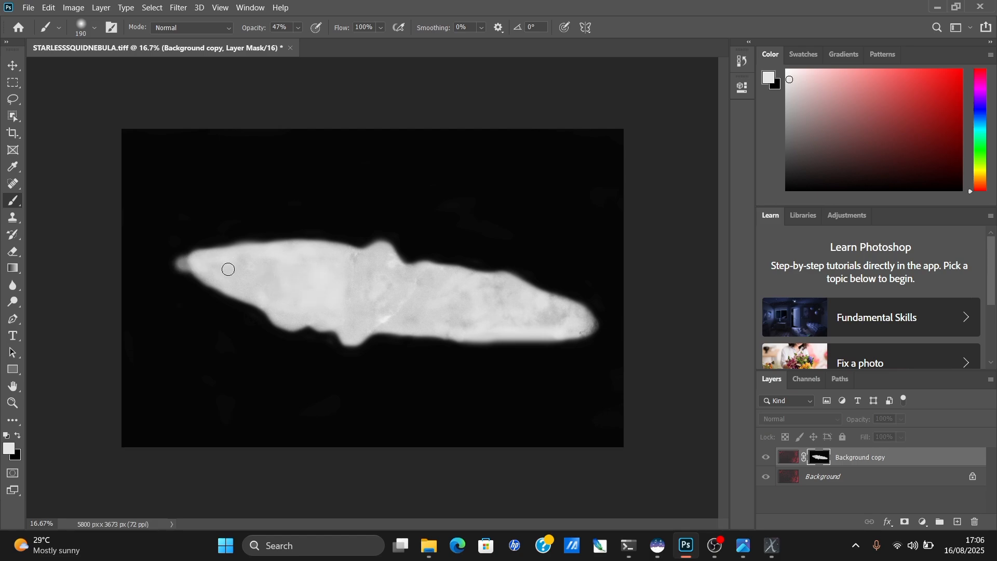
key("ctrl+z")
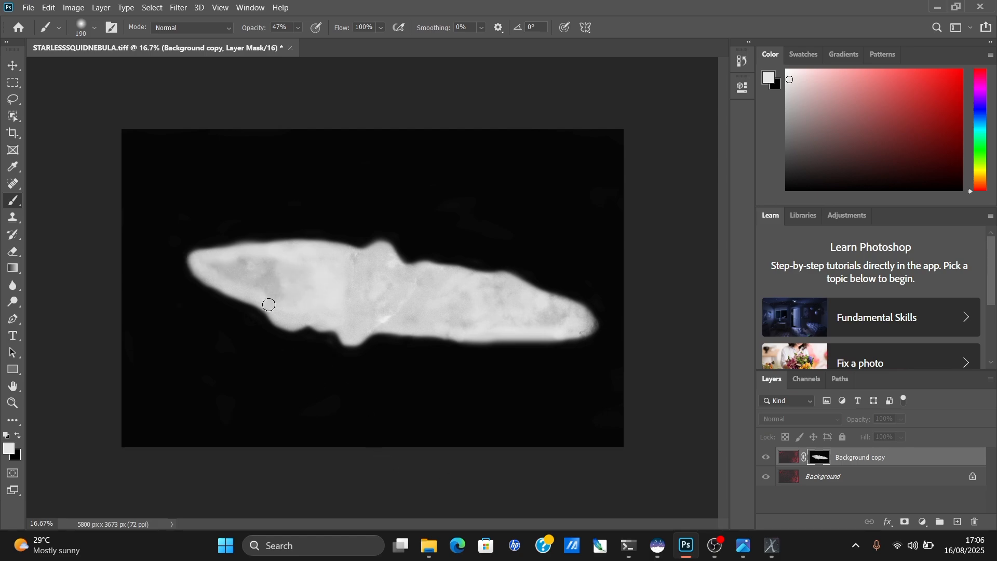
mouse_move(269, 304)
left_mouse_down()
mouse_move(296, 299)
mouse_move(278, 297)
mouse_move(294, 277)
mouse_move(278, 266)
mouse_move(255, 298)
mouse_move(252, 257)
mouse_move(317, 307)
mouse_move(275, 308)
mouse_move(274, 258)
mouse_move(265, 283)
mouse_move(209, 265)
mouse_move(267, 260)
mouse_move(213, 268)
mouse_move(292, 269)
left_mouse_up()
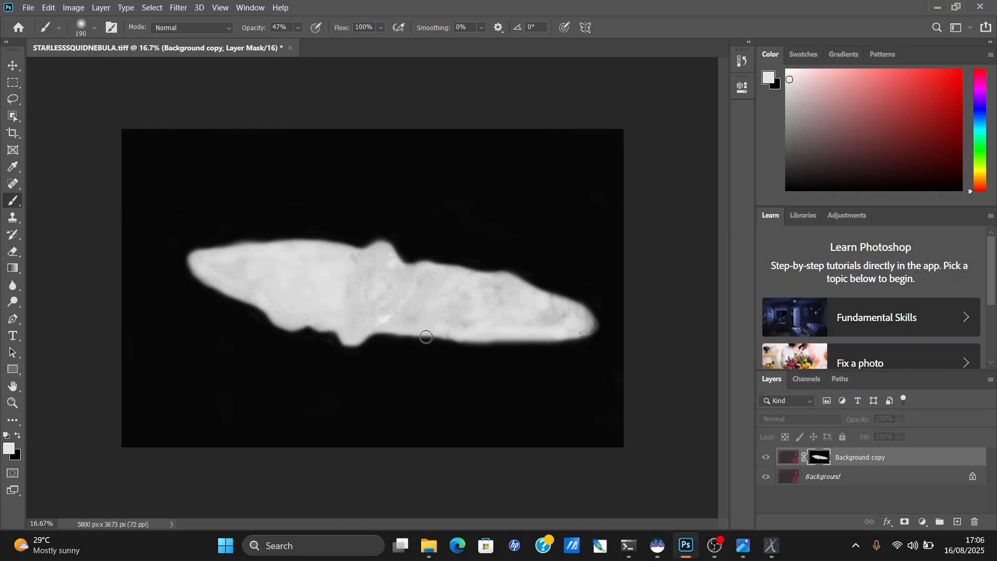
mouse_move(354, 260)
left_mouse_down()
mouse_move(343, 298)
mouse_move(356, 310)
mouse_move(367, 278)
mouse_move(398, 348)
left_mouse_up()
Soften the layer mask with a Gaussian Blur of about 25 pixels radius.
left_click(178, 7)
mouse_move(299, 150)
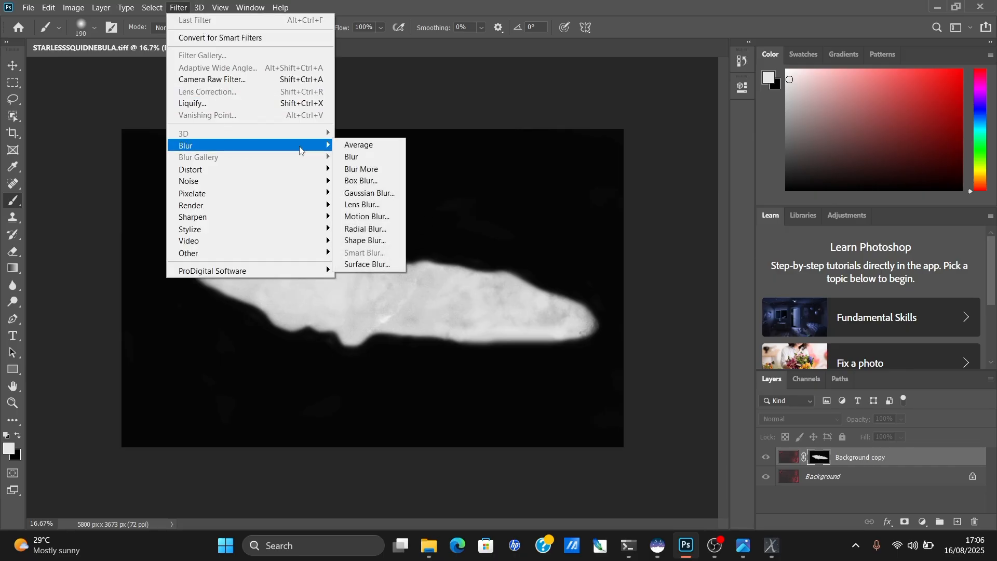
left_click(369, 193)
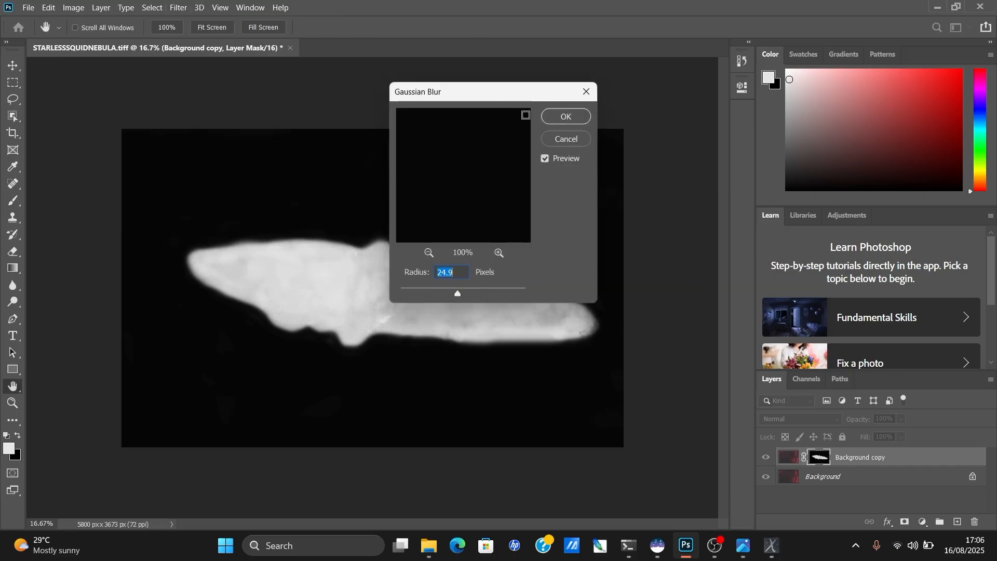
left_click_drag(512, 93, 625, 89)
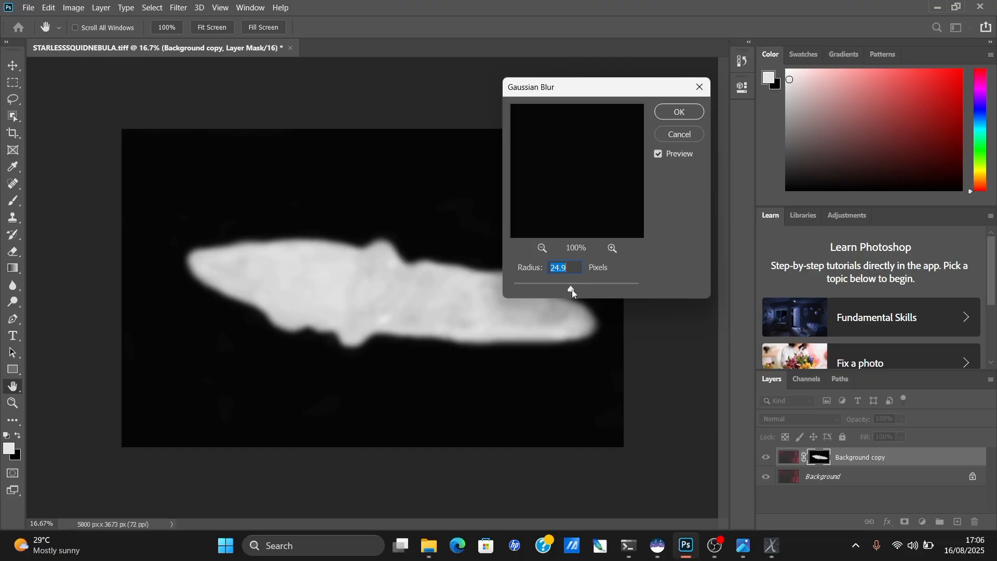
left_click_drag(572, 289, 574, 290)
left_click(679, 113)
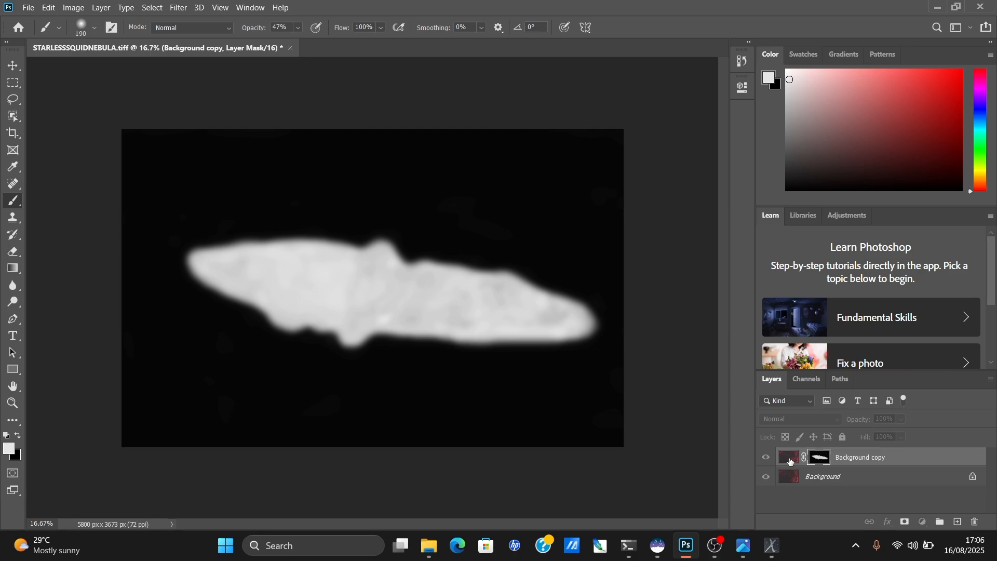
Try brightening the Background copy image with an RGB Curves adjustment, using points at input 151, output 208 and input 30, output 39.
left_click(790, 462)
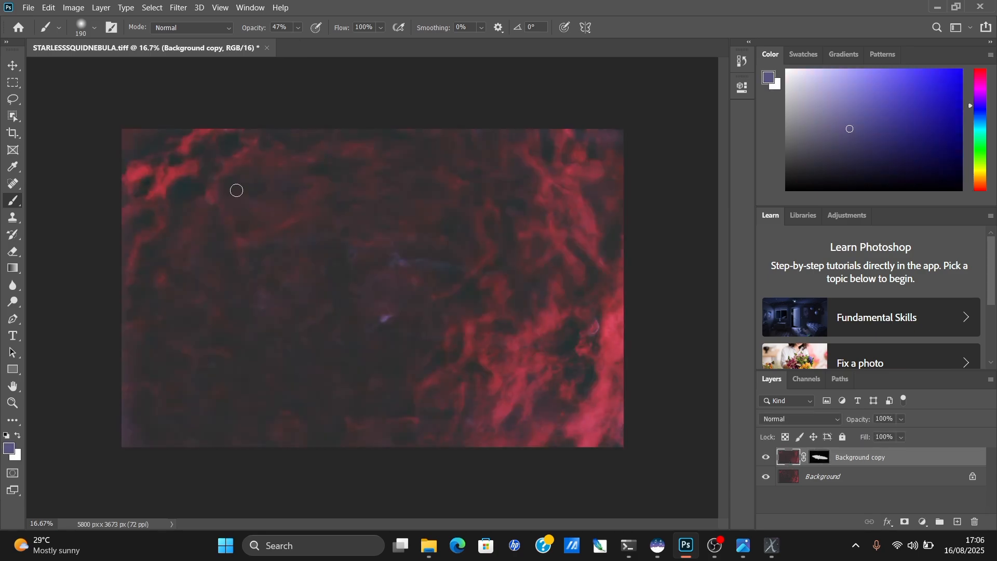
left_click(74, 7)
mouse_move(94, 38)
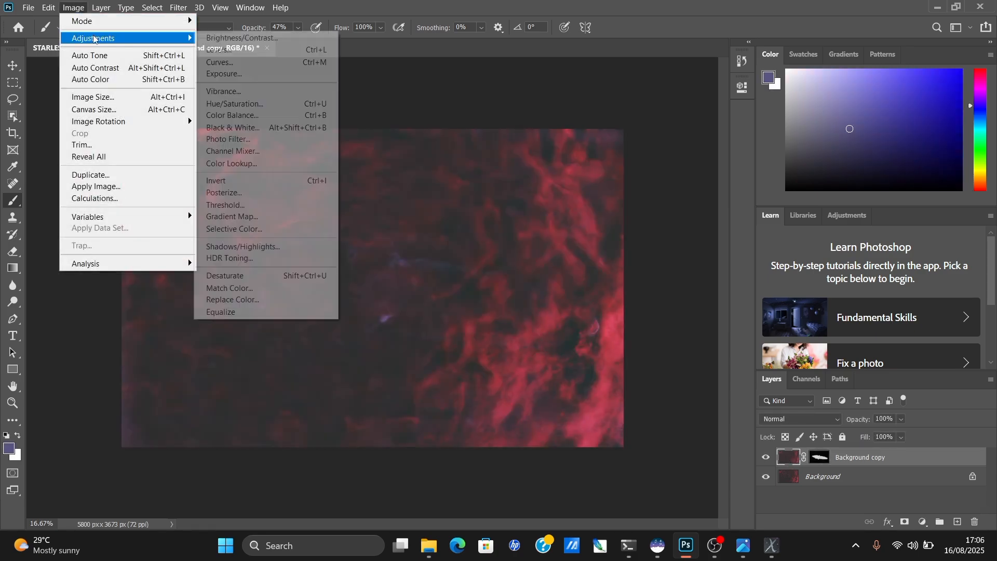
left_click(221, 62)
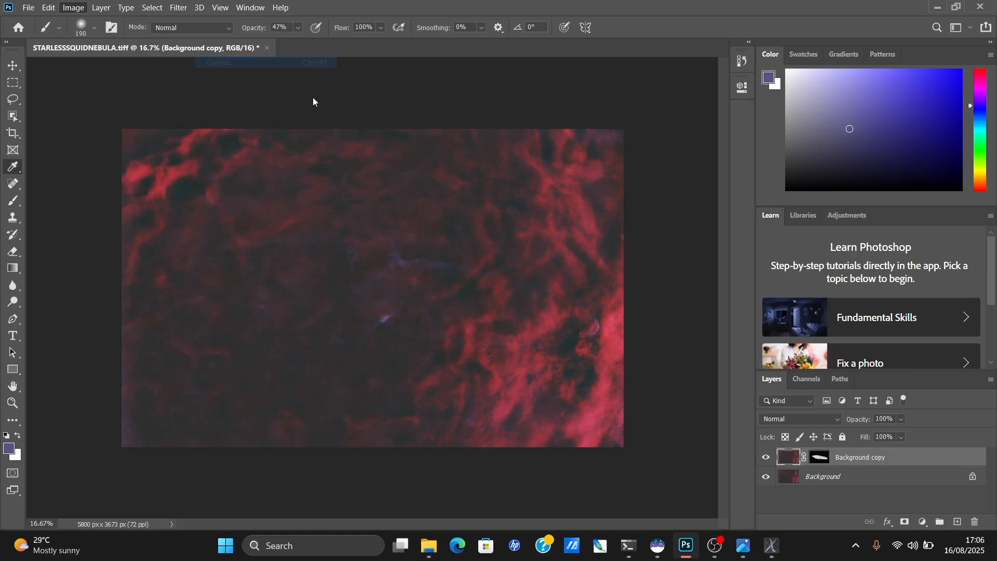
left_click_drag(655, 54, 703, 54)
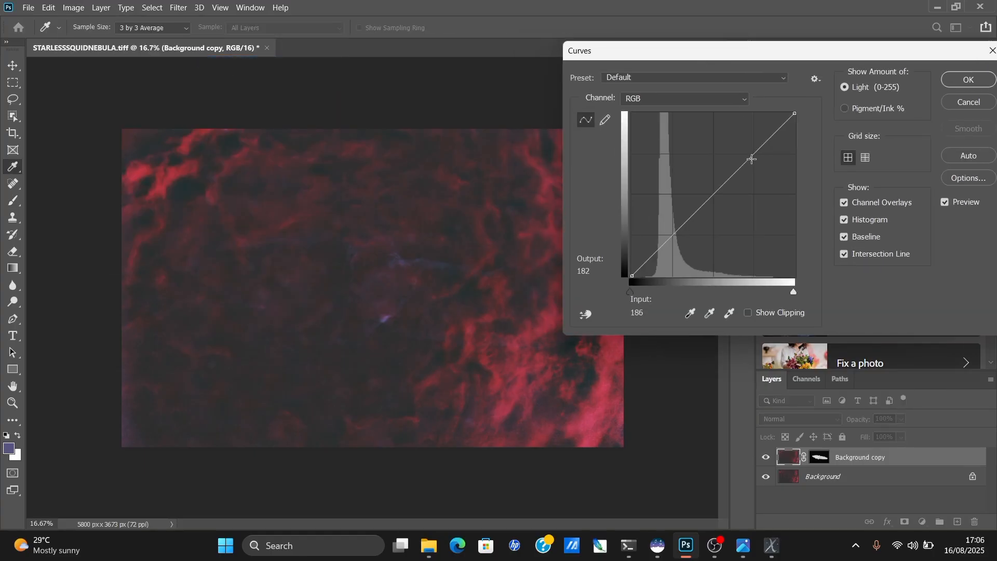
left_click_drag(752, 159, 729, 143)
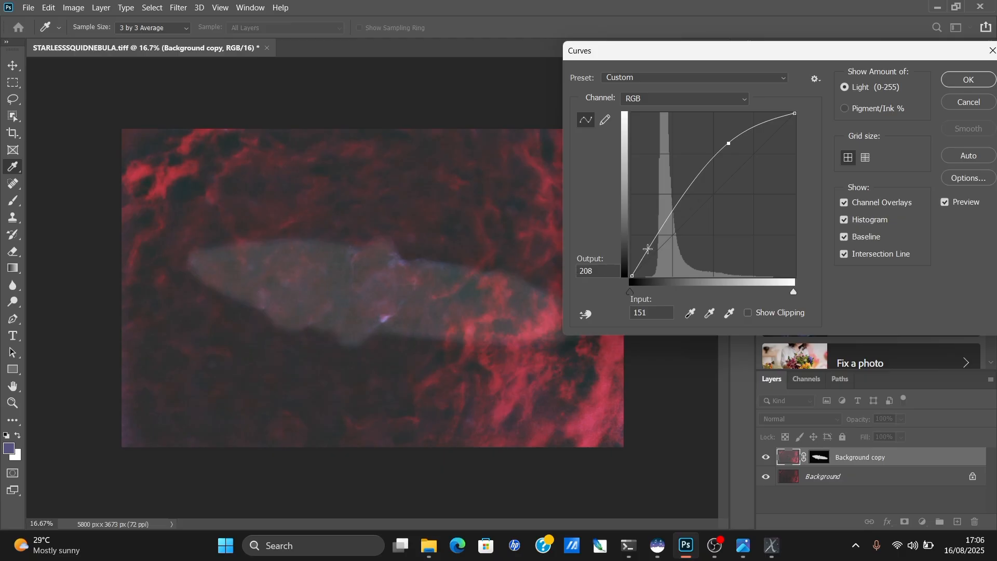
left_click_drag(649, 250, 653, 252)
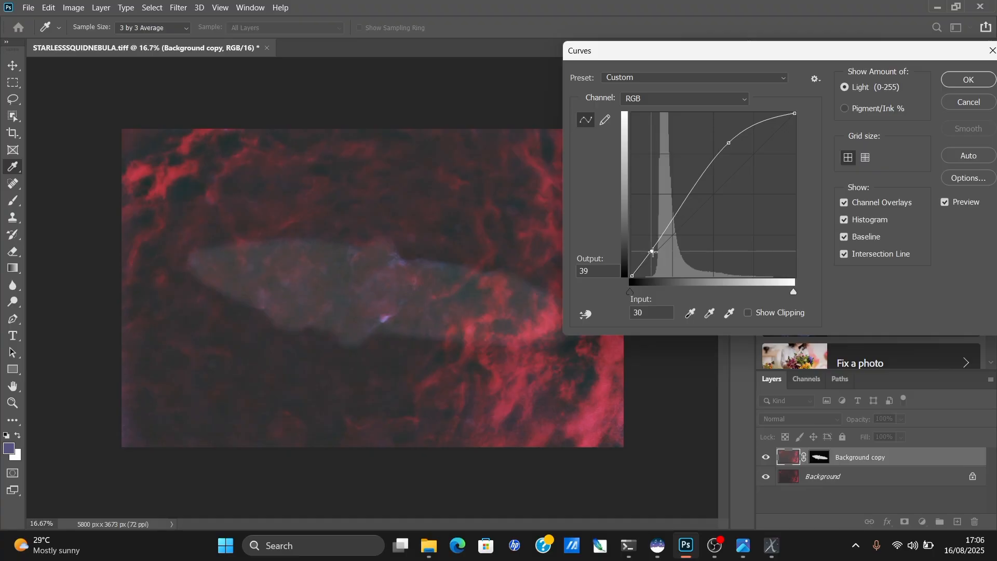
left_click(965, 82)
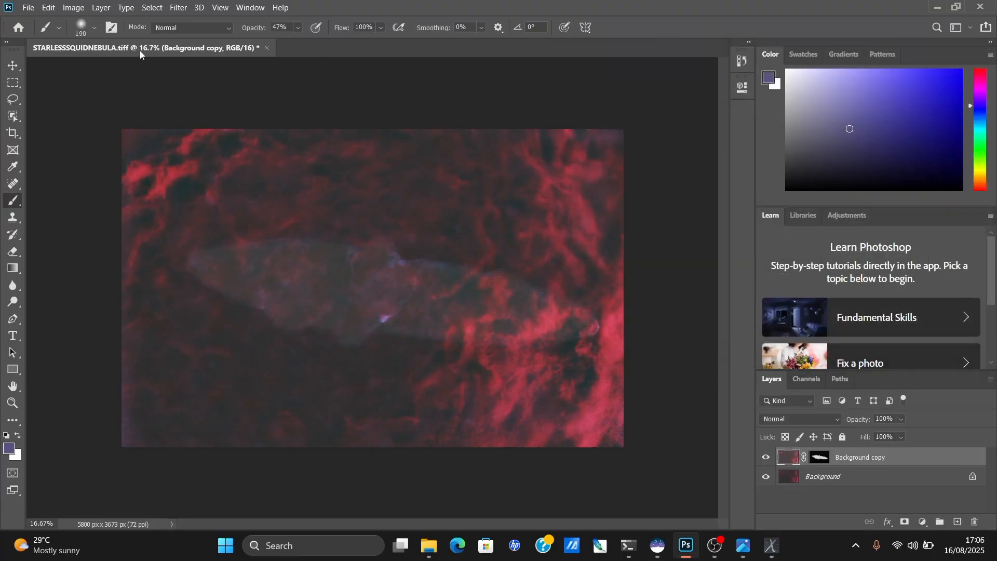
left_click(84, 7)
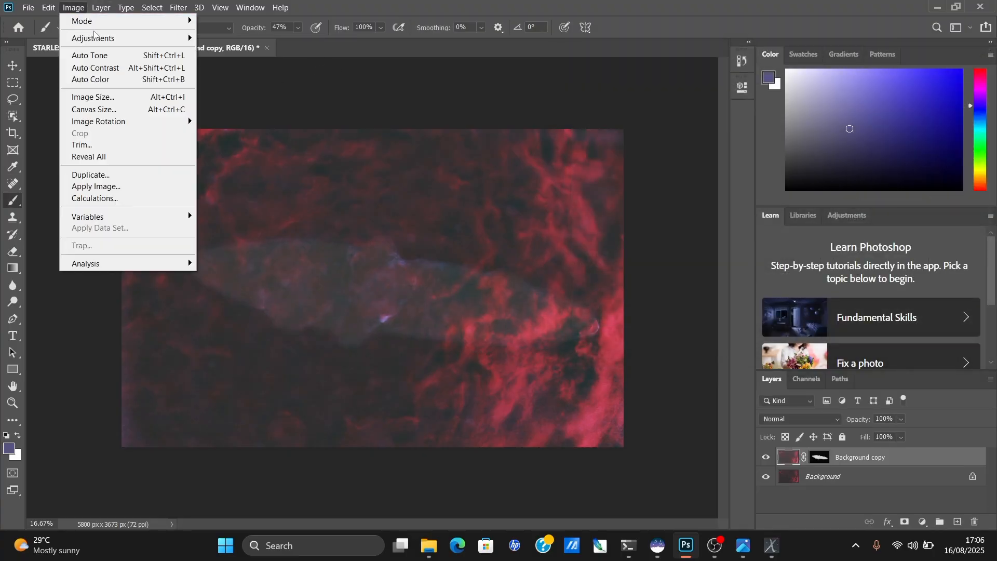
mouse_move(145, 38)
left_click(215, 61)
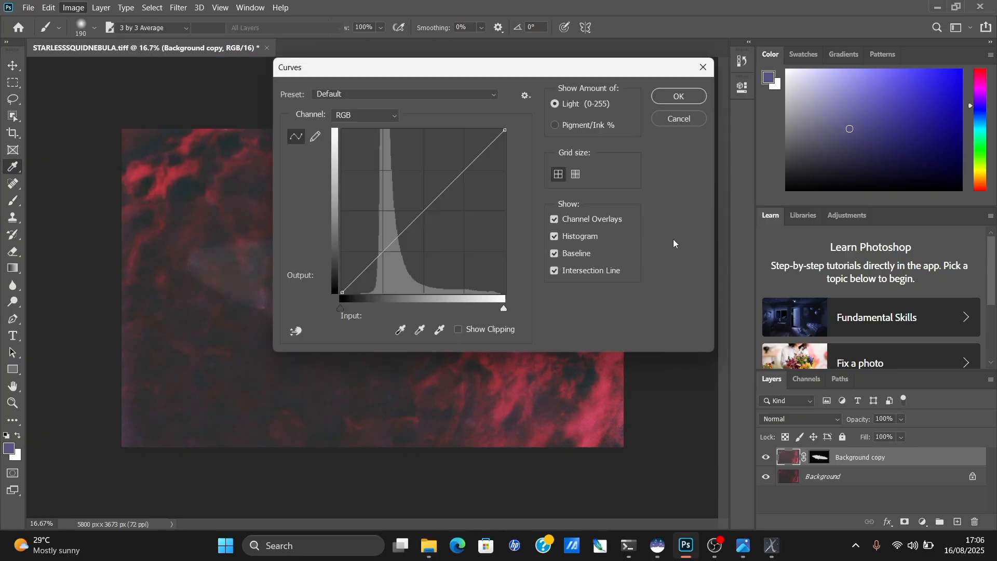
left_click(461, 161)
left_click_drag(462, 161, 455, 161)
mouse_move(459, 69)
left_mouse_down()
mouse_move(824, 88)
mouse_move(755, 162)
mouse_move(567, 150)
left_mouse_up()
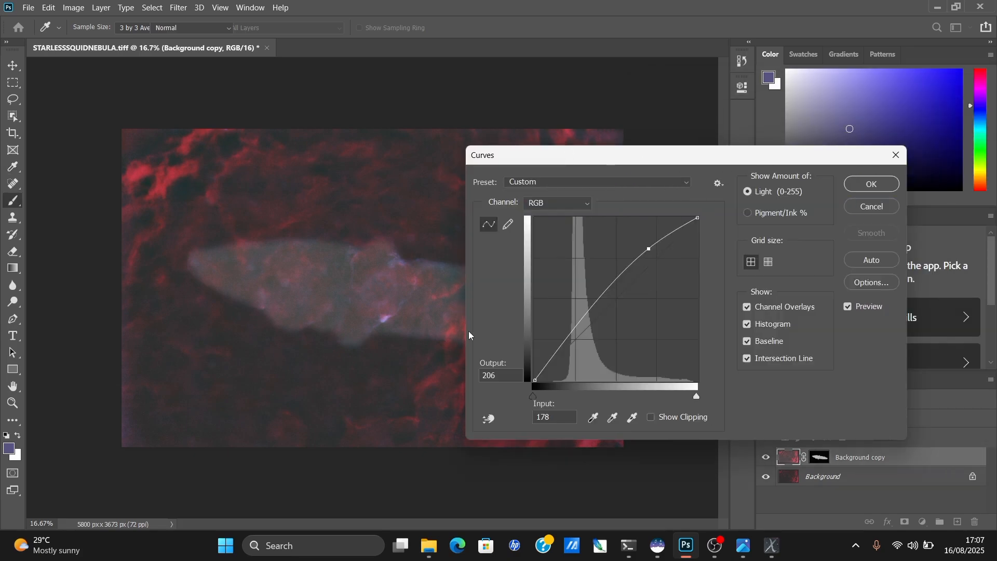
left_click(868, 205)
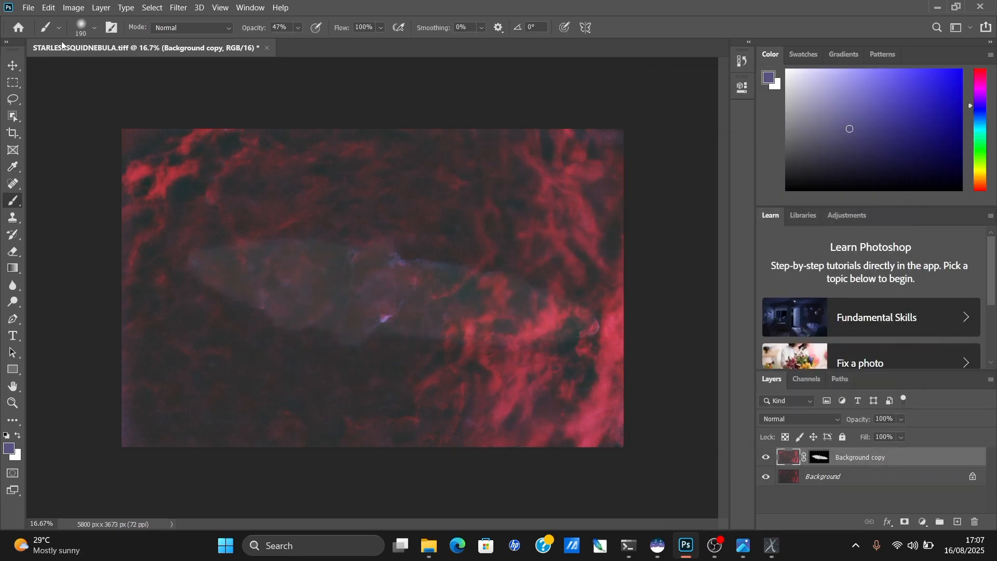
Undo the last Curves adjustment on the Background copy layer.
left_click(48, 7)
left_click(65, 19)
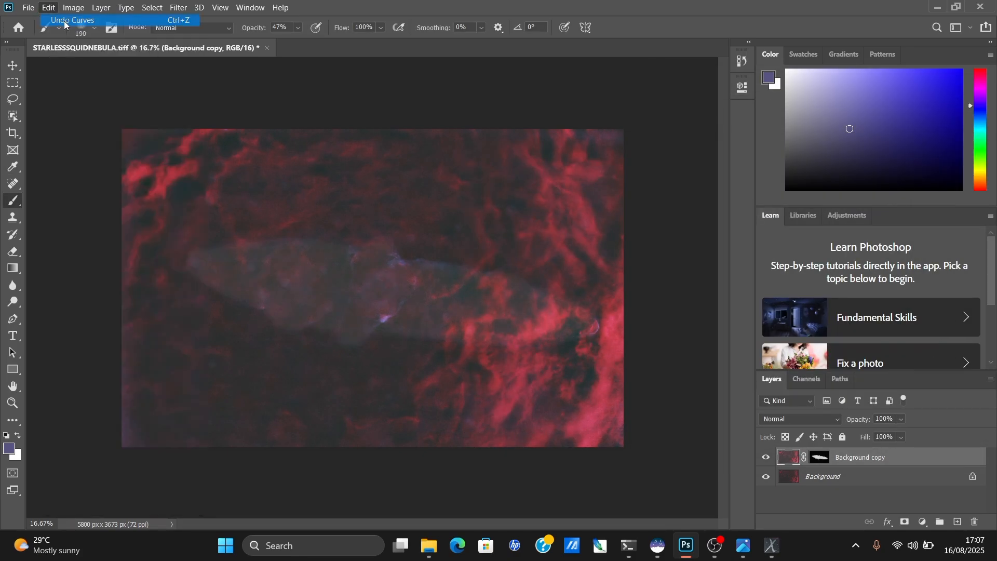
Extend and blend the nebula's right tip in the Background copy layer mask with soft near-white brush strokes.
left_click(830, 459)
left_click(822, 459, "alt")
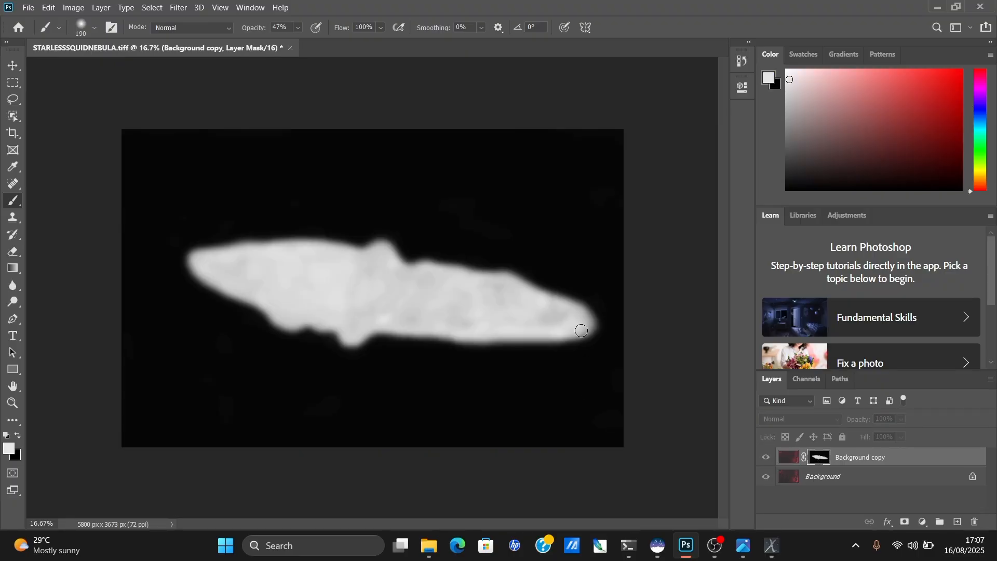
mouse_move(581, 330)
left_mouse_down()
mouse_move(602, 326)
mouse_move(586, 315)
mouse_move(597, 326)
mouse_move(571, 332)
left_mouse_up()
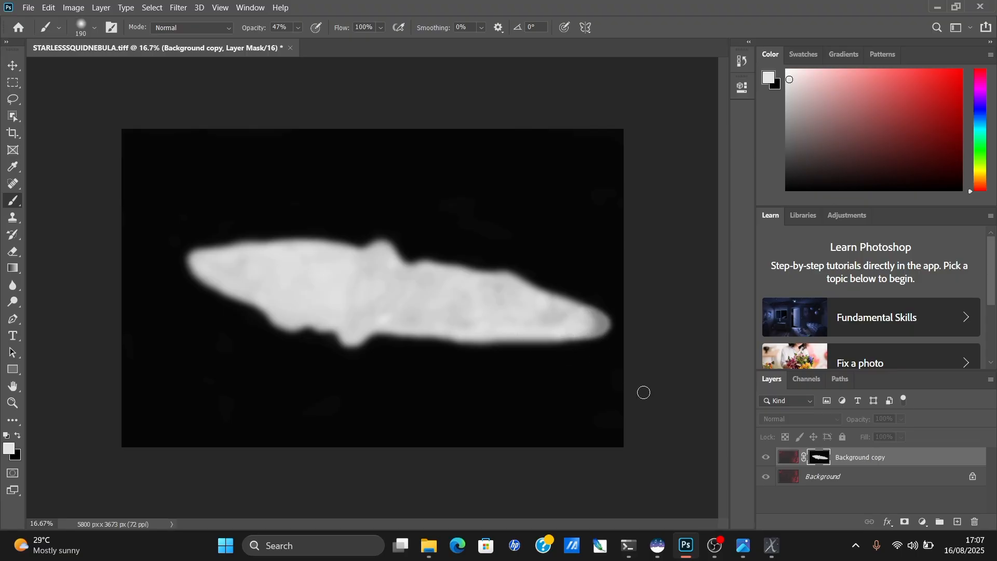
left_click(792, 462)
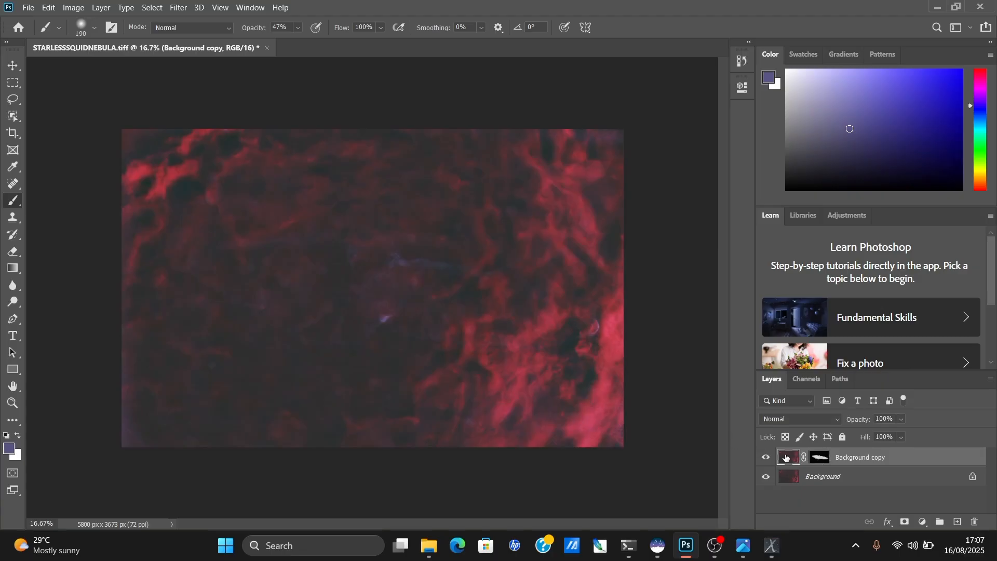
left_click(815, 462)
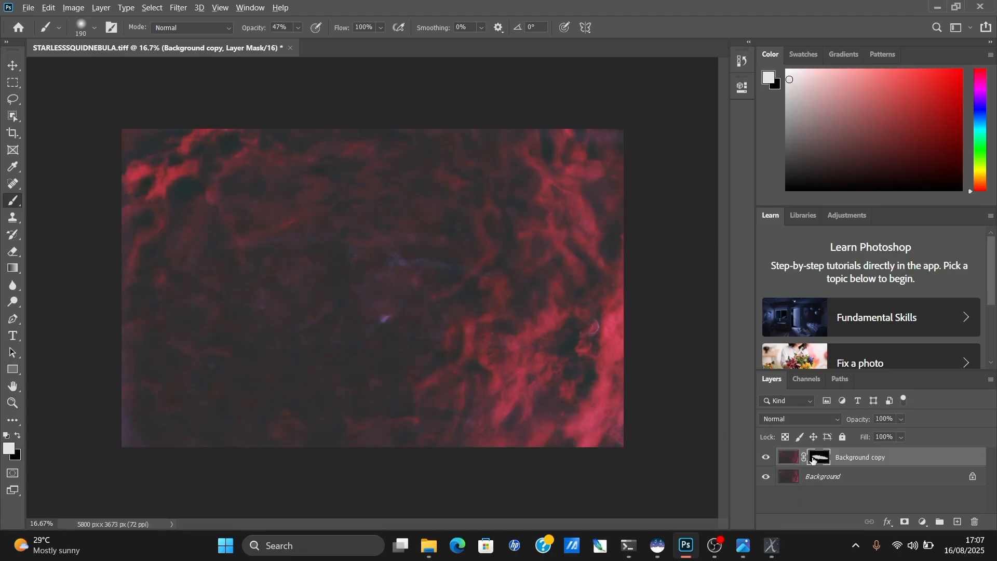
left_click(814, 461, "alt")
left_click(795, 461)
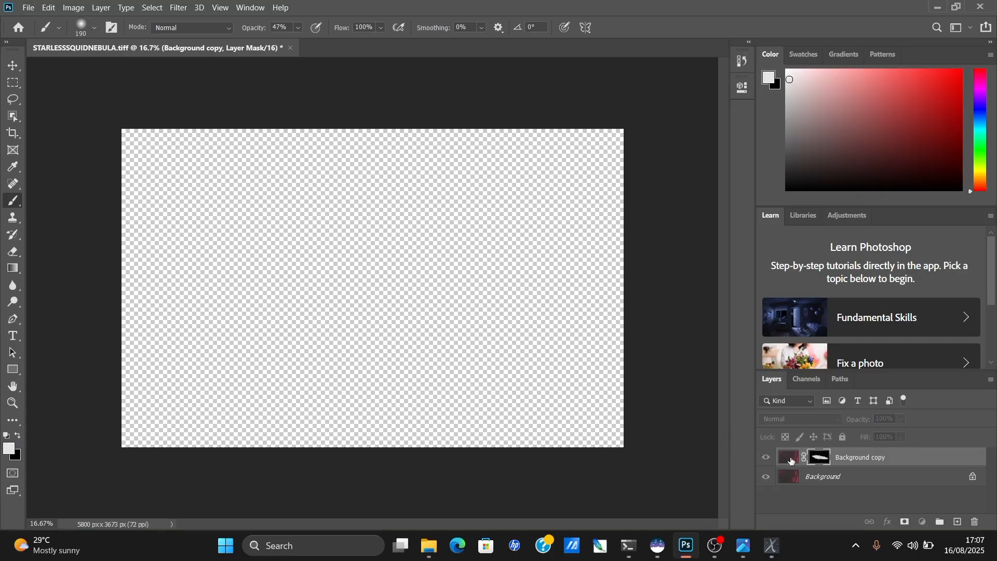
left_click(821, 464, "alt")
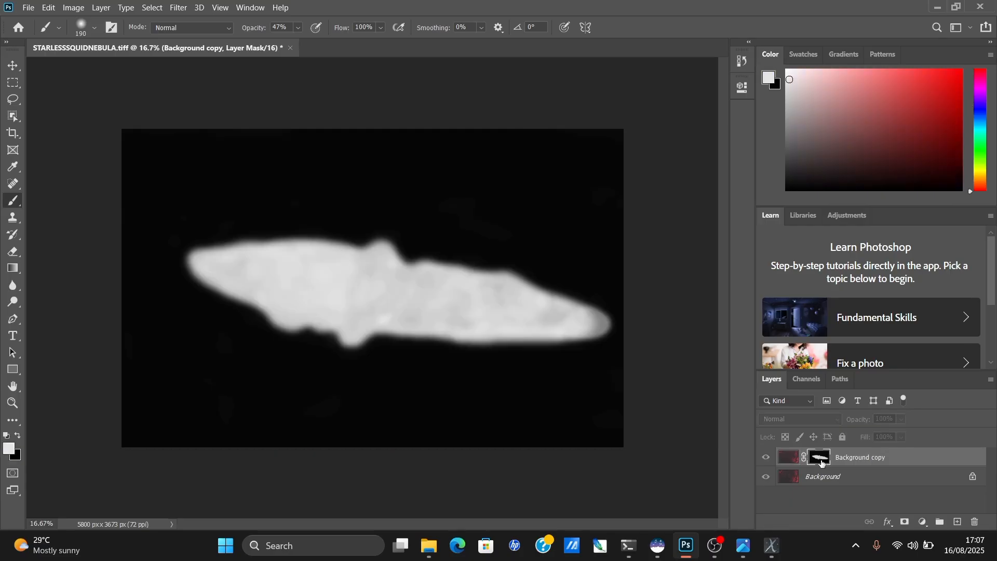
mouse_move(610, 323)
left_mouse_down()
mouse_move(600, 330)
mouse_move(590, 316)
mouse_move(600, 324)
mouse_move(590, 332)
left_mouse_up()
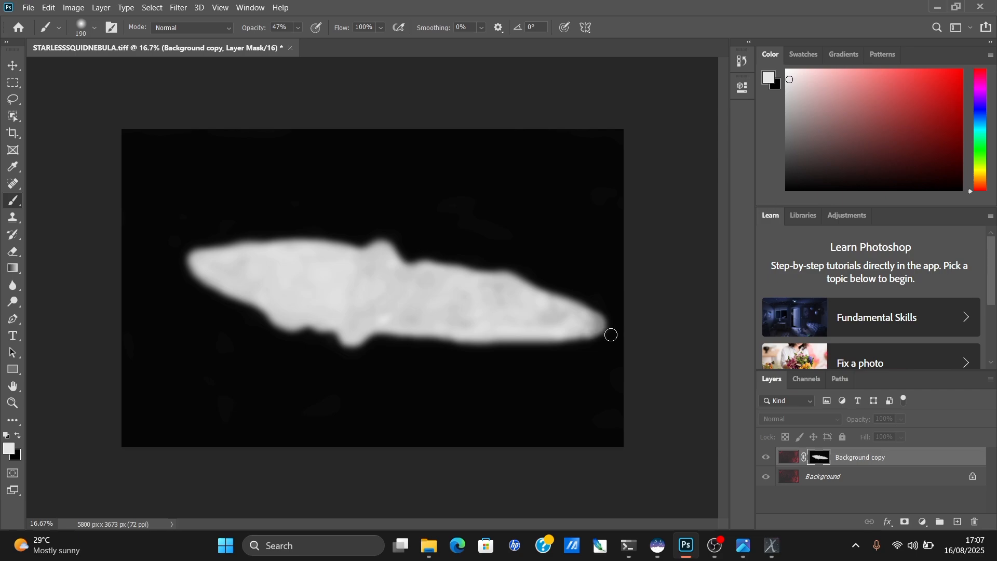
Brighten the Background copy image with an RGB Curves adjustment, using points at input 172, output 209 and input 29, output 35.
left_click(782, 456)
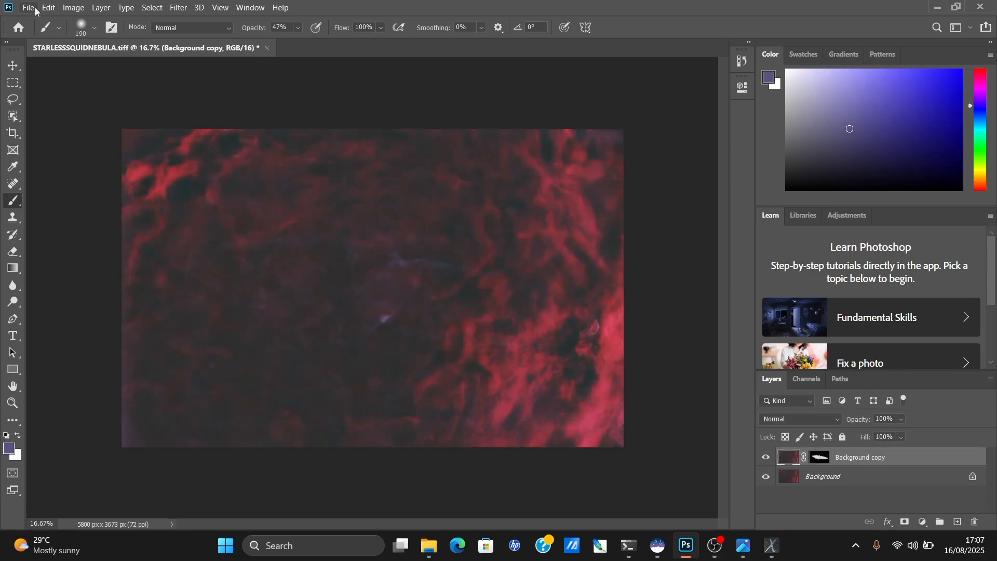
left_click(63, 12)
mouse_move(96, 38)
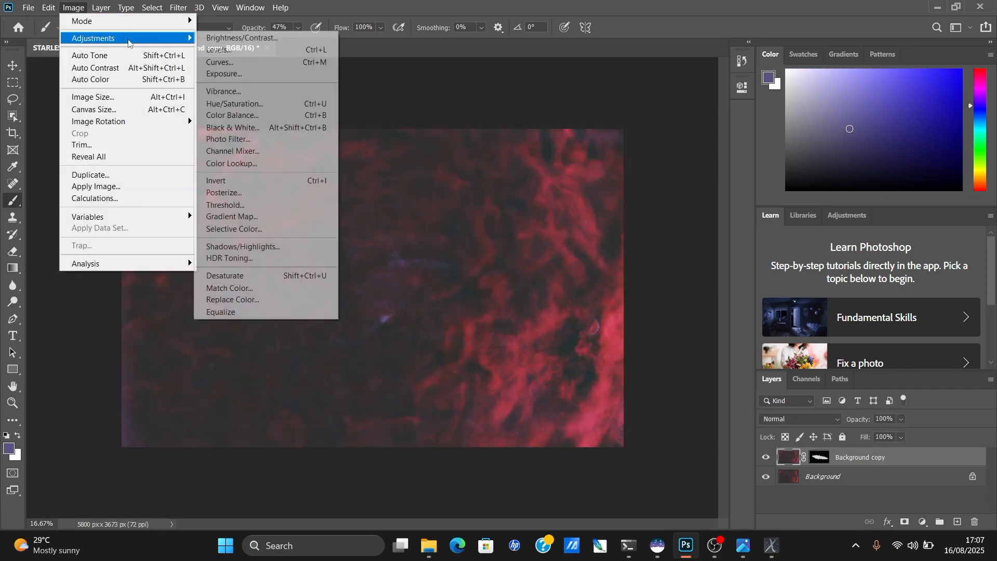
left_click(223, 62)
left_click_drag(644, 271, 645, 247)
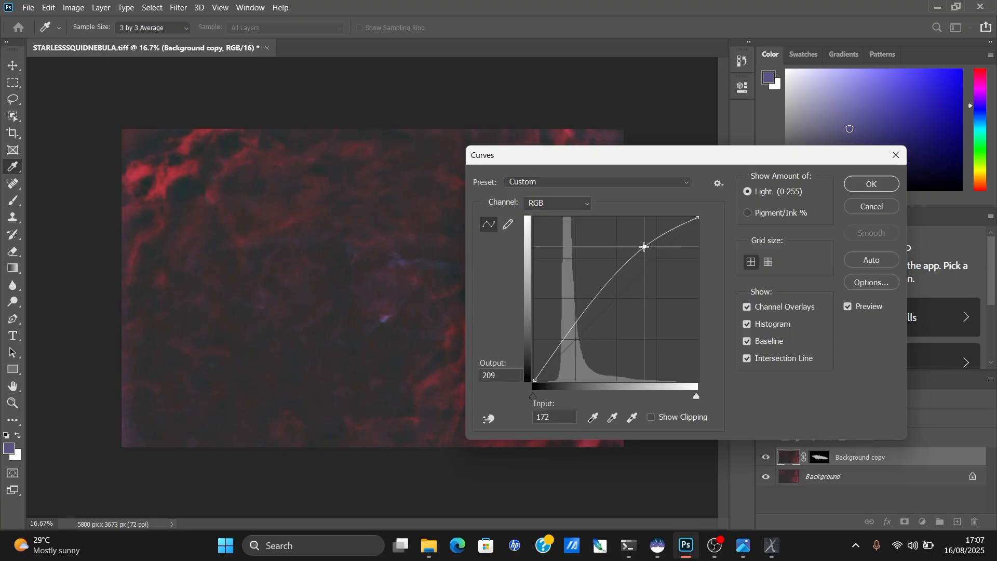
left_click_drag(652, 157, 822, 52)
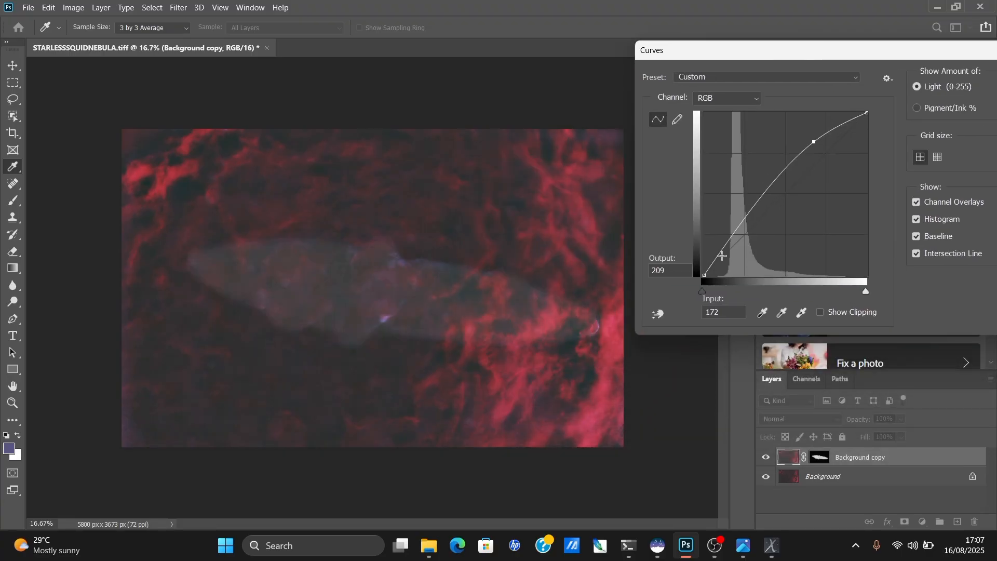
mouse_move(722, 256)
left_mouse_down()
mouse_move(734, 265)
mouse_move(727, 253)
left_mouse_up()
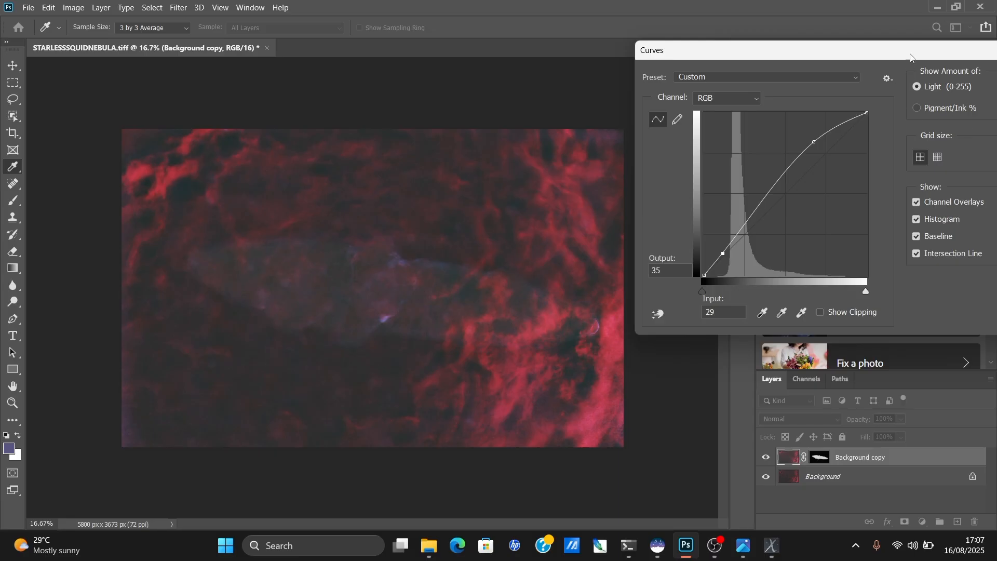
left_click_drag(910, 55, 820, 78)
left_click(952, 112)
key("b")
Apply another RGB Curves adjustment to the Background copy image, moderately raising the highlights and holding the shadows at input 42, output 46.
left_click(73, 7)
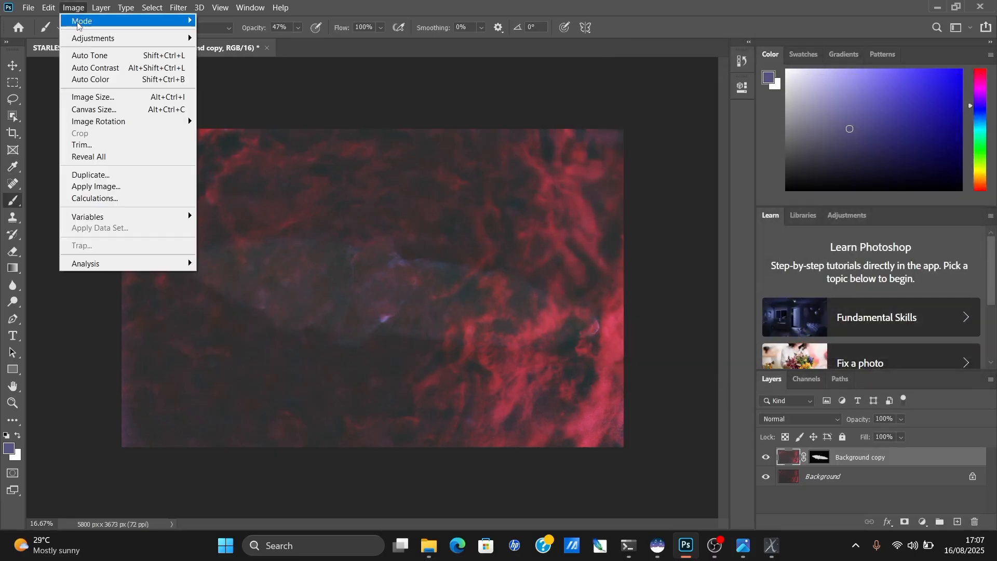
mouse_move(89, 38)
left_click(222, 62)
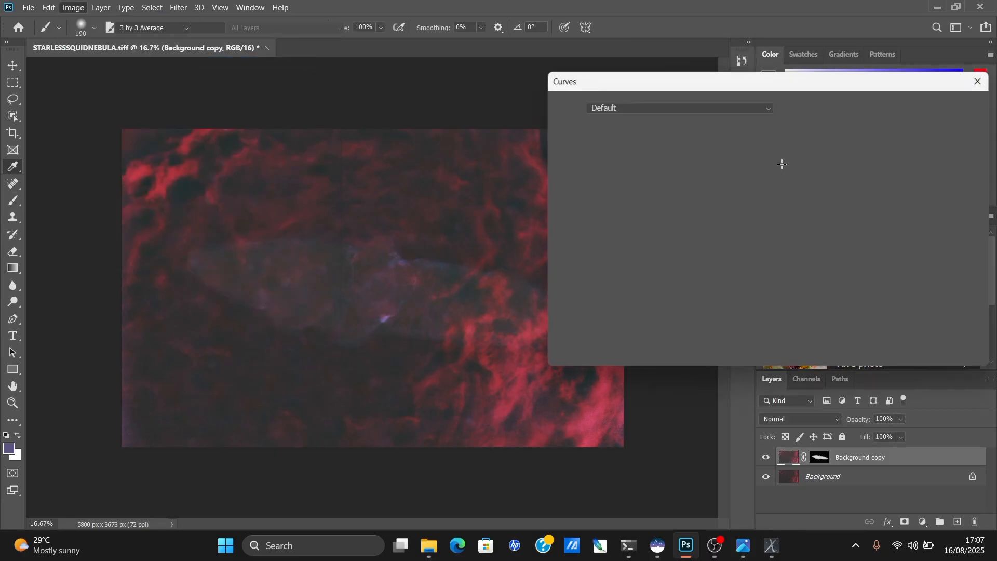
left_click_drag(739, 180, 711, 164)
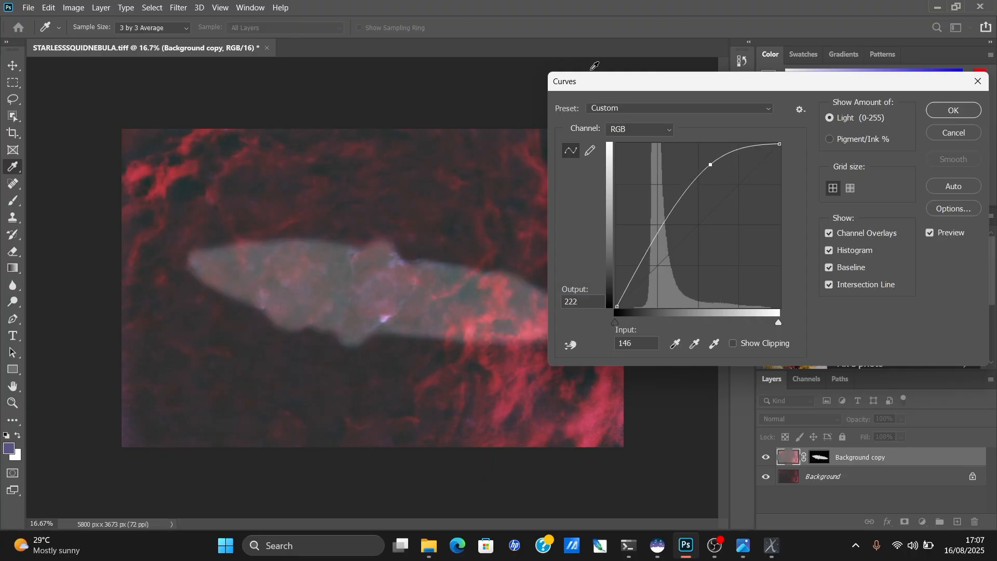
left_click_drag(618, 87, 649, 65)
left_click_drag(745, 143, 761, 154)
left_click_drag(673, 256, 675, 256)
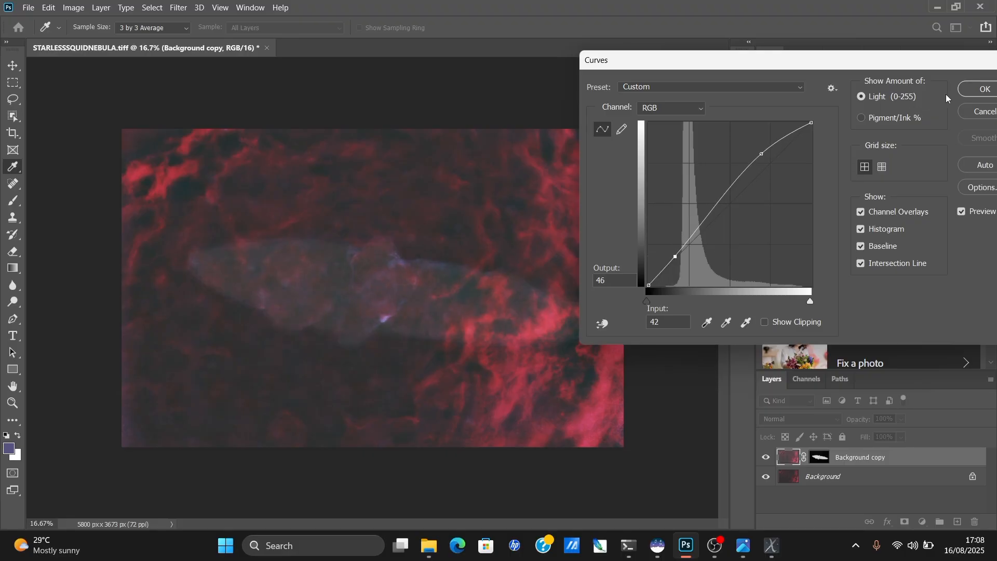
left_click(983, 88)
Boost the Background copy image's Blue channel with Curves, using points at input 169, output 198 and input 37, output 41.
left_click(73, 7)
mouse_move(86, 39)
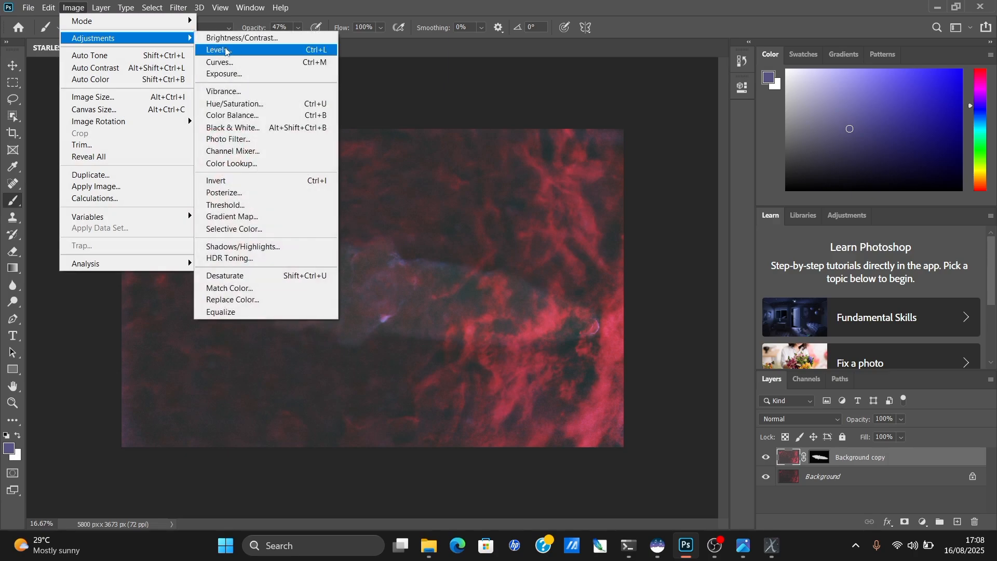
left_click(224, 61)
left_click_drag(502, 64, 761, 39)
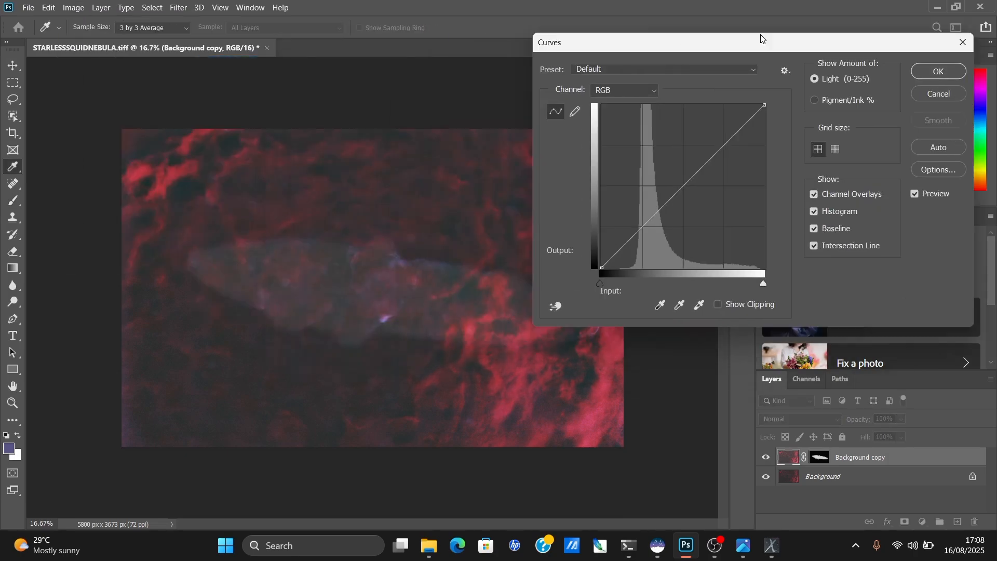
left_click(613, 89)
left_click(644, 142)
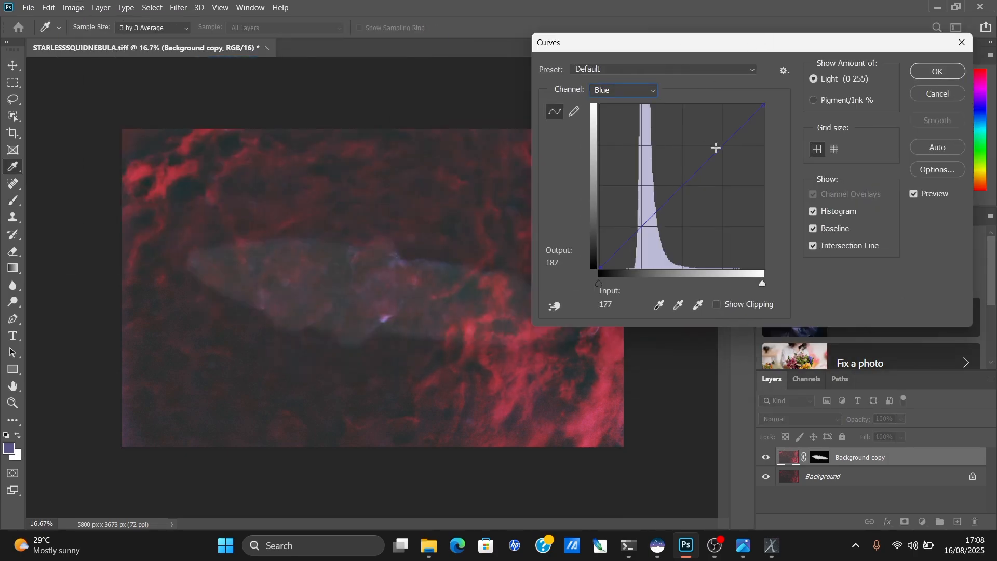
left_click_drag(716, 150, 708, 141)
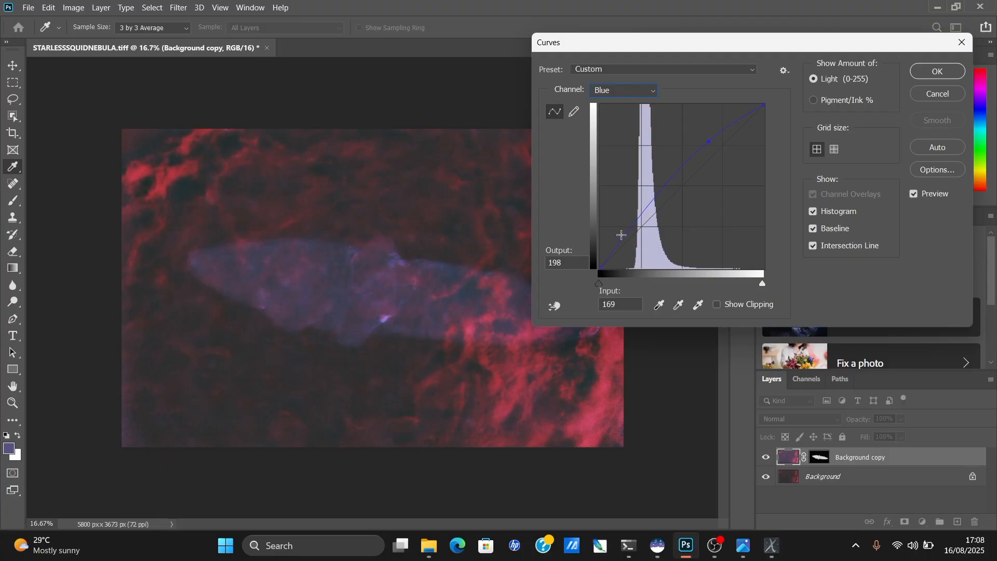
left_click_drag(622, 235, 624, 242)
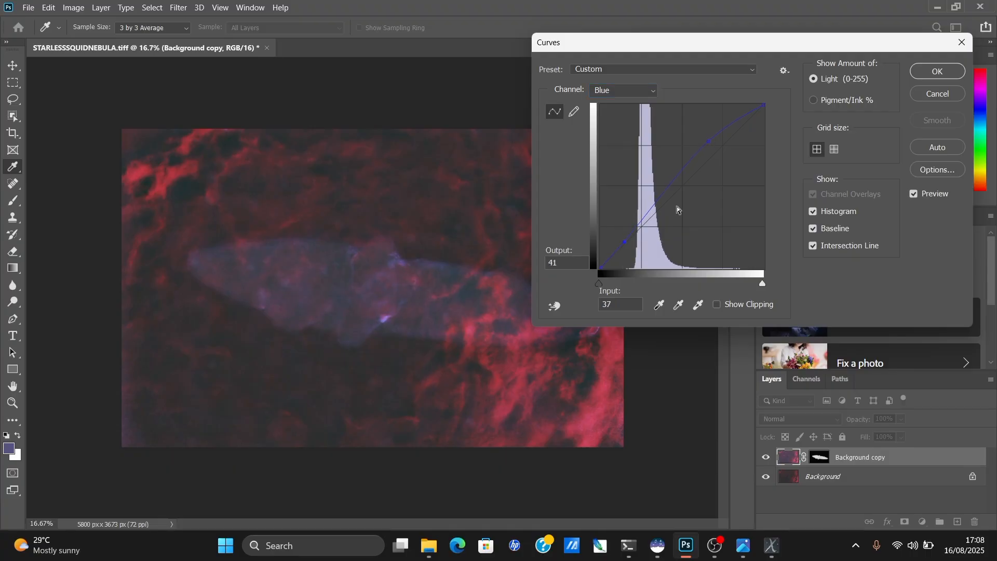
left_click(932, 72)
Strengthen the Blue channel again with a second Curves adjustment, using points at input 177, output 203 and input 44, output 45.
left_click(73, 8)
mouse_move(100, 40)
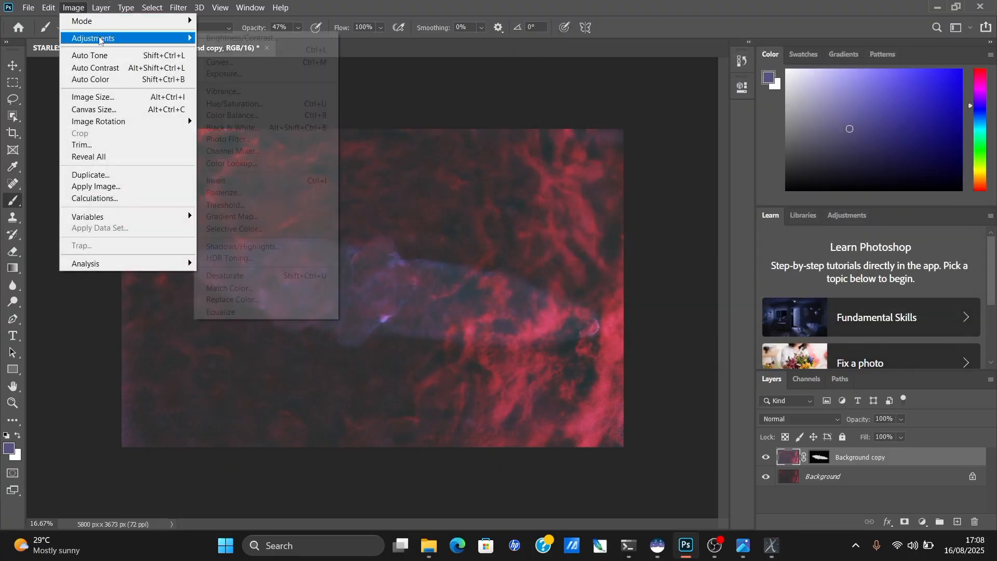
left_click(260, 63)
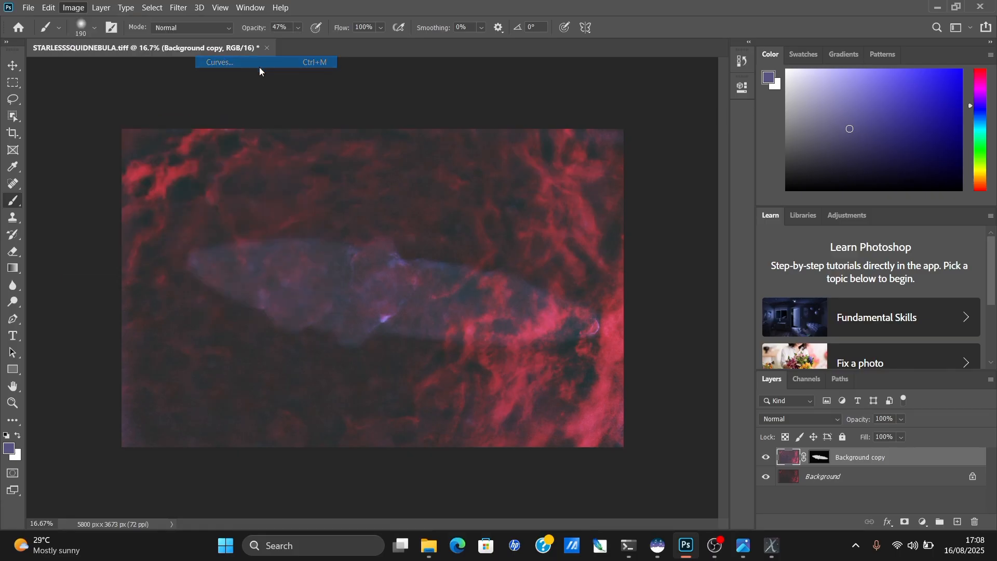
left_click(620, 90)
left_click(608, 138)
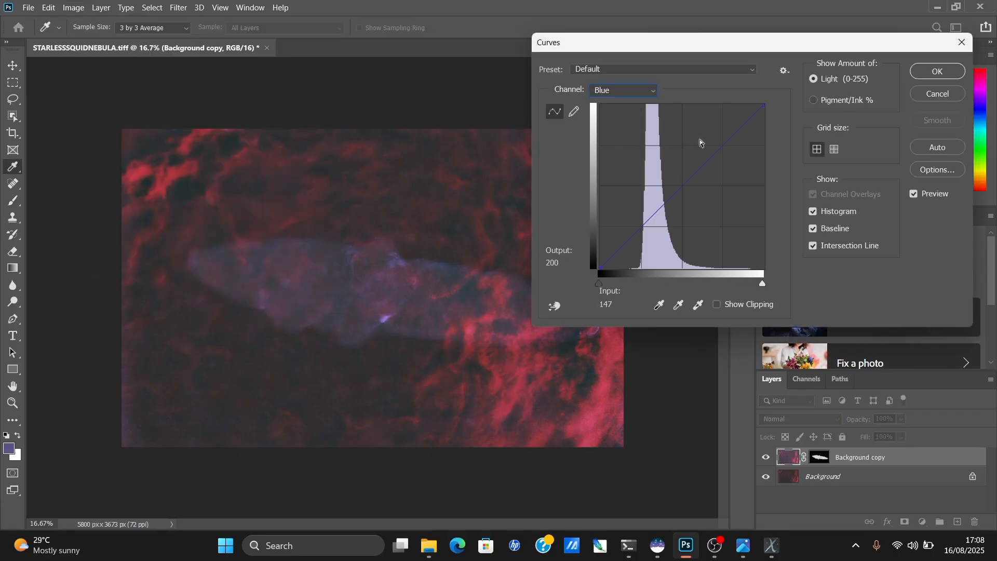
left_click(714, 138)
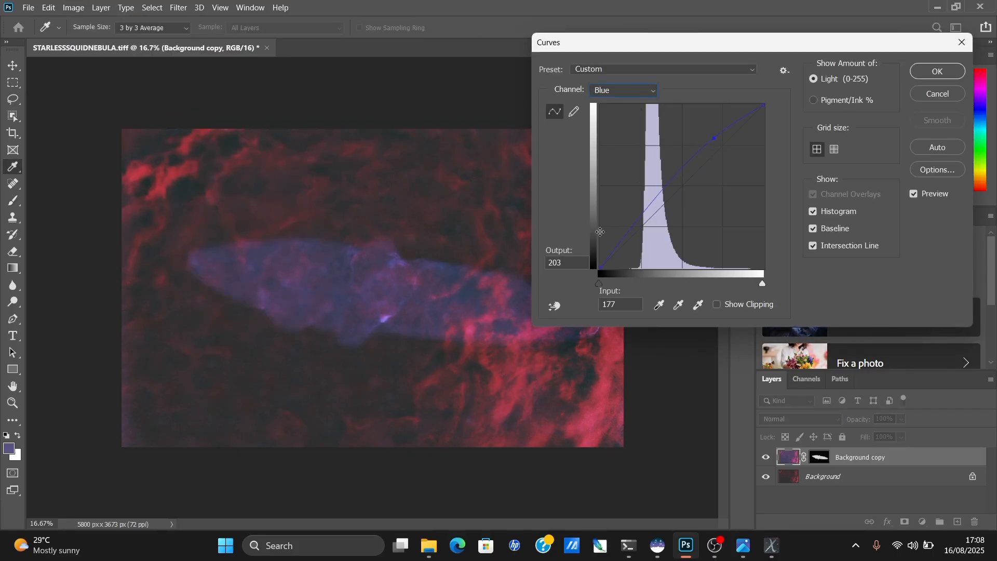
left_click_drag(623, 236, 630, 240)
left_click(946, 70)
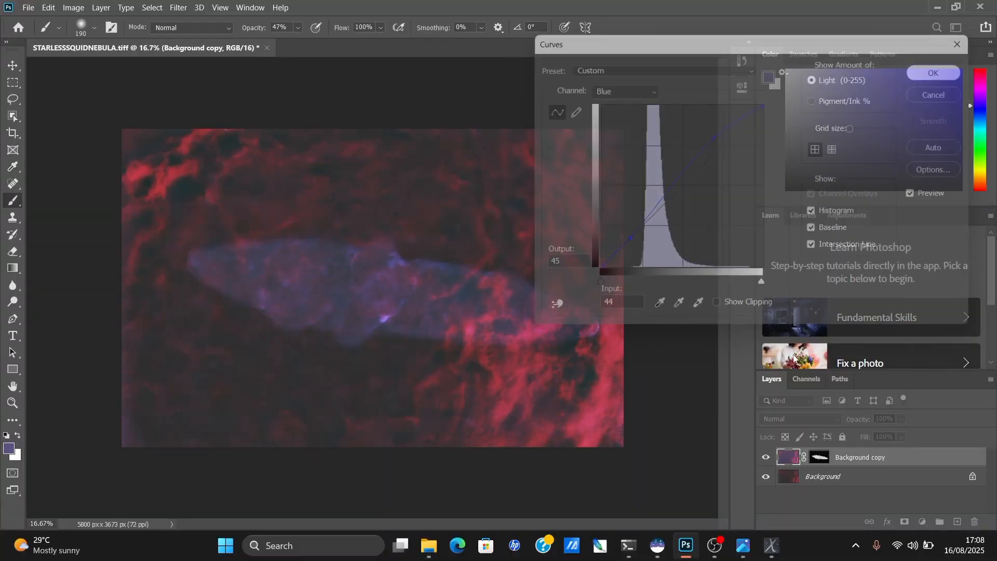
key("b")
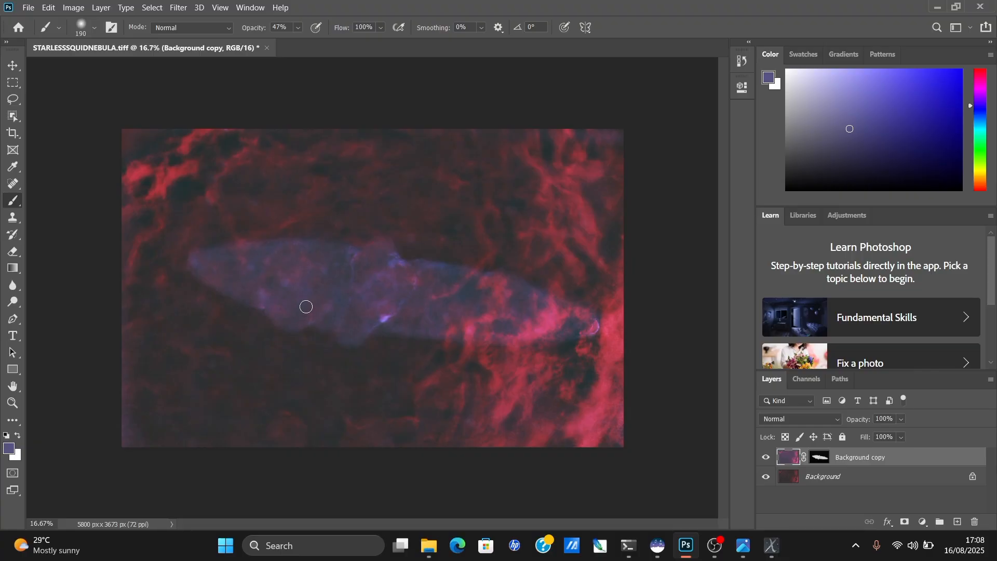
Raise the Background copy image's Green channel with Curves, using points at input 180, output 199 and input 43, output 46.
left_click(74, 7)
mouse_move(104, 37)
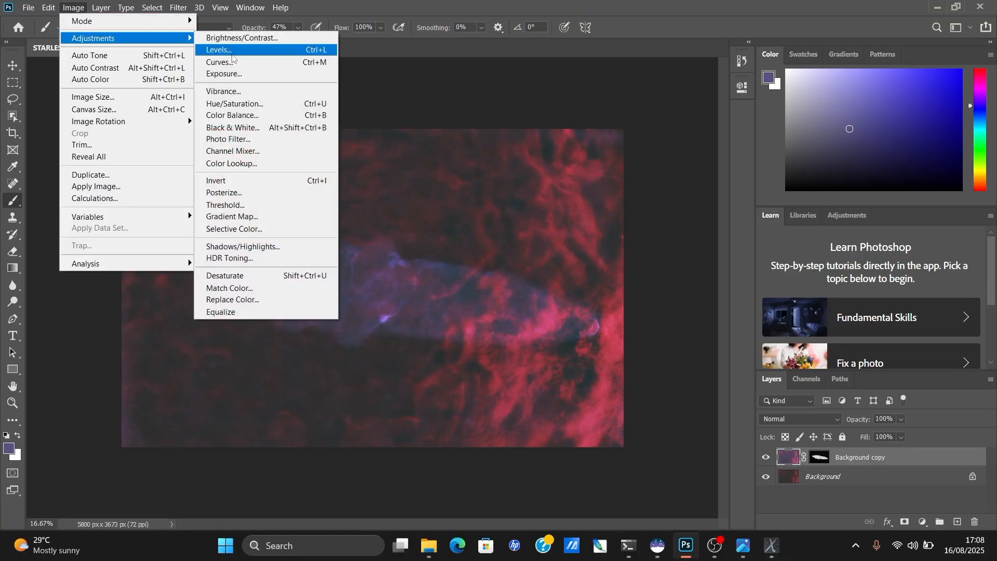
left_click(223, 62)
left_click(627, 91)
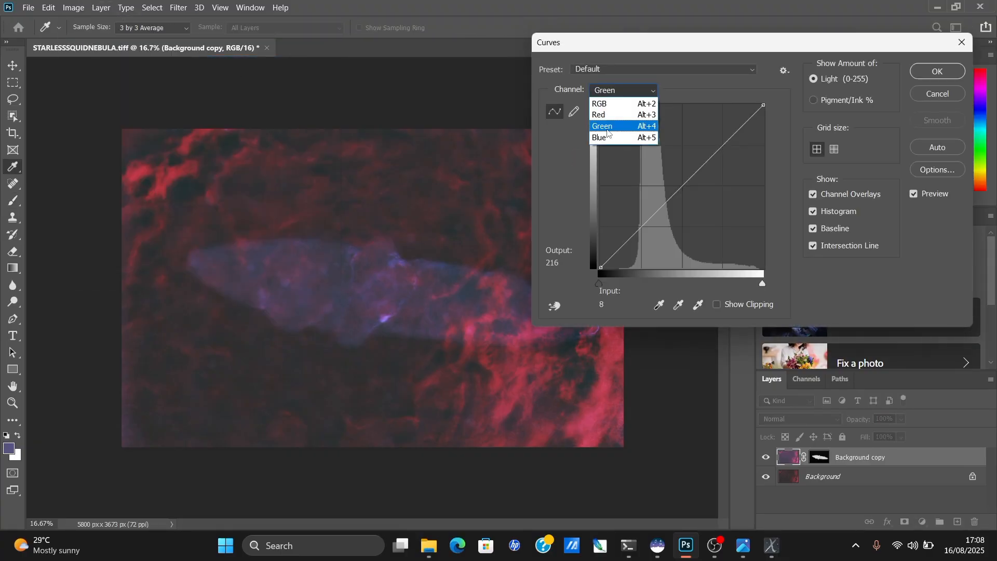
left_click(605, 114)
left_click_drag(717, 152, 716, 141)
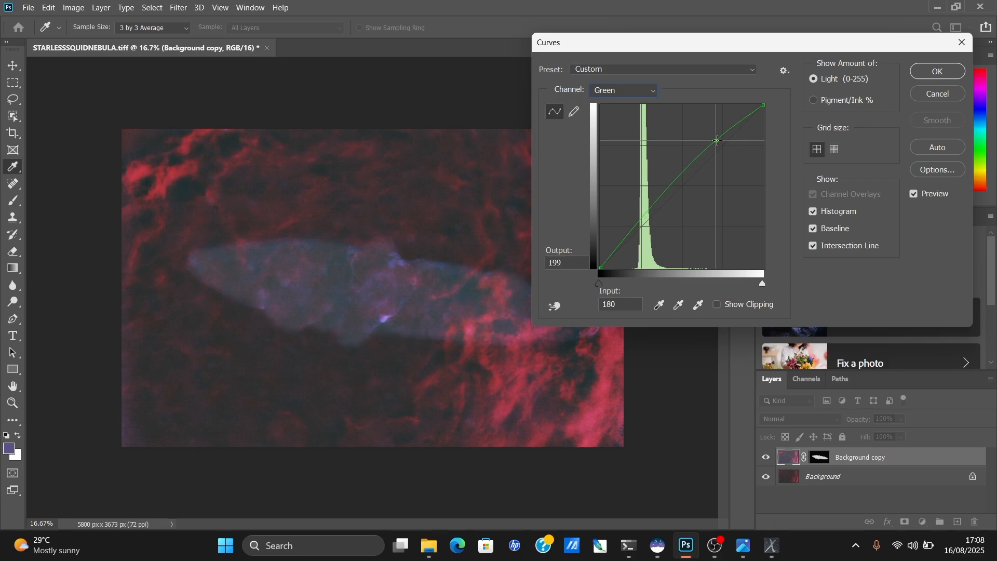
left_click(628, 239)
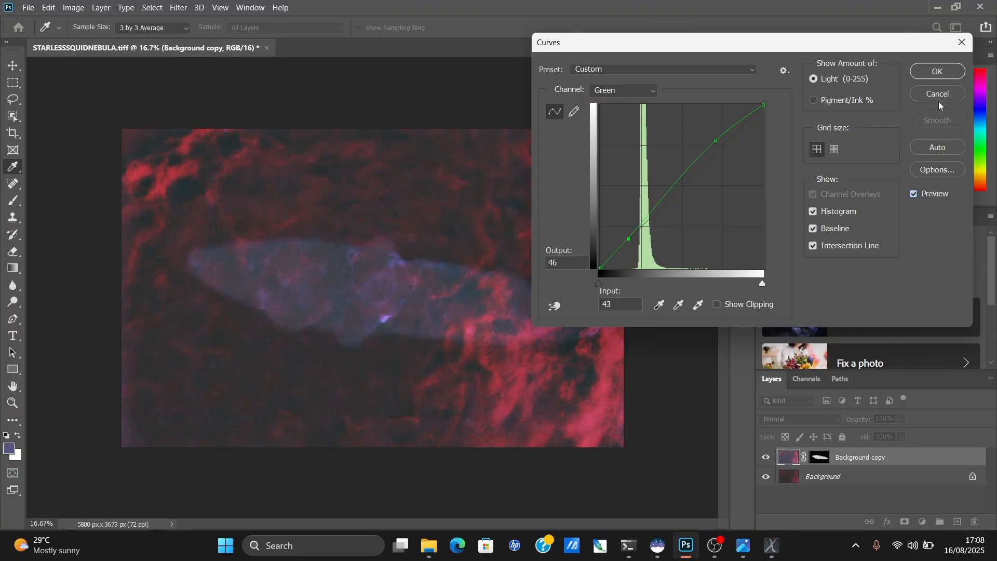
left_click(935, 73)
Apply an RGB Curves adjustment to the Background copy image, using points at input 173, output 199 and input 41, output 37.
left_click(79, 6)
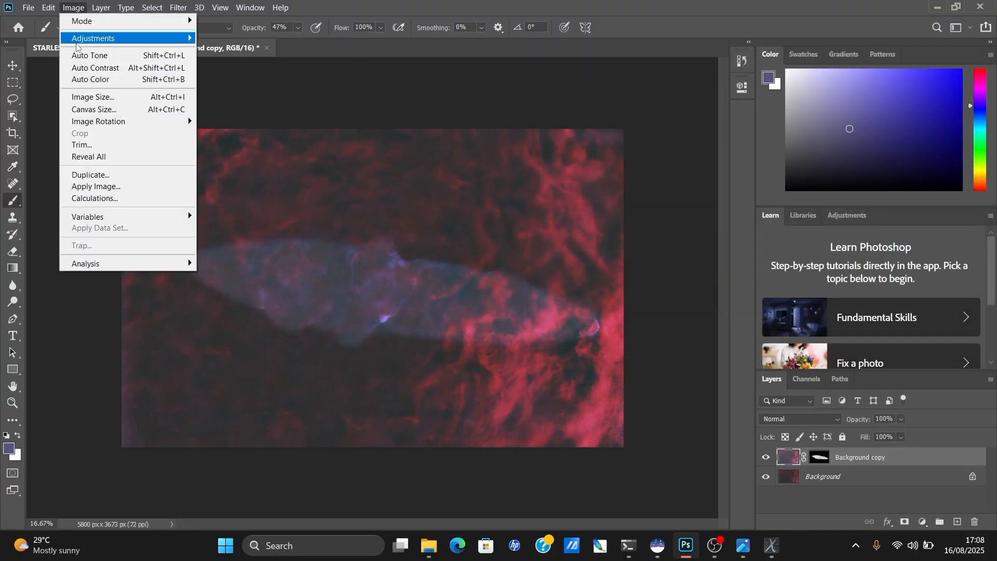
mouse_move(82, 40)
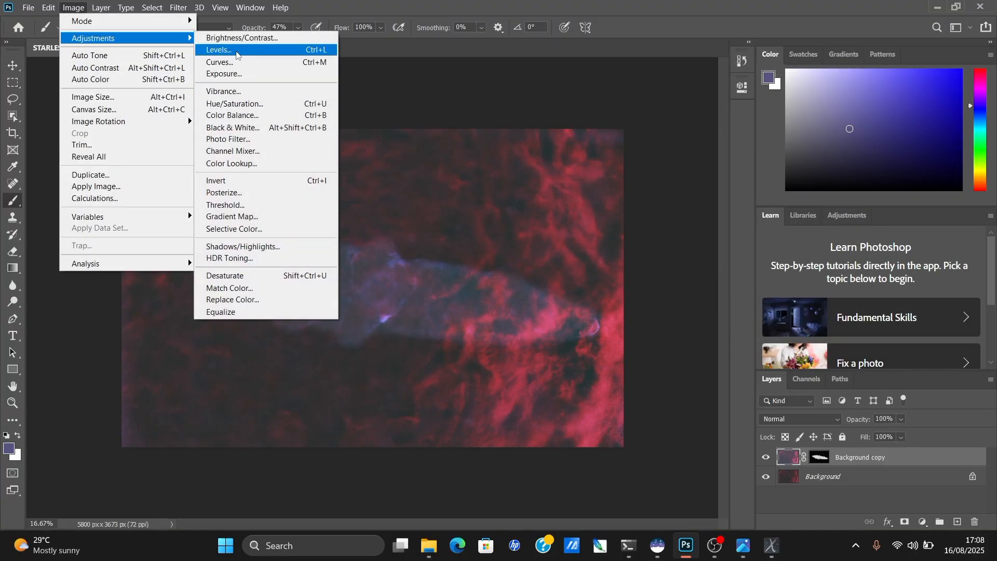
left_click(250, 62)
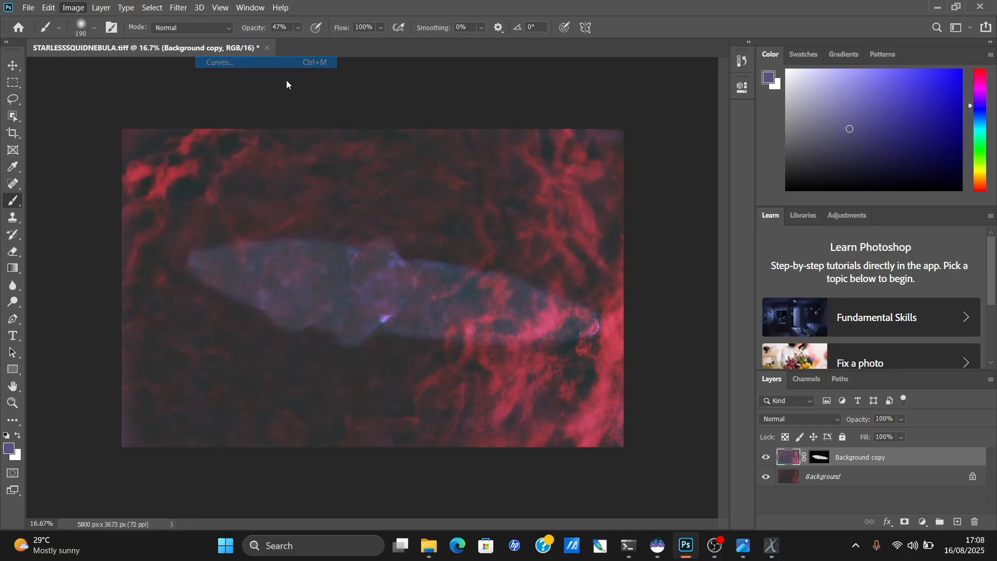
left_click_drag(683, 45, 734, 50)
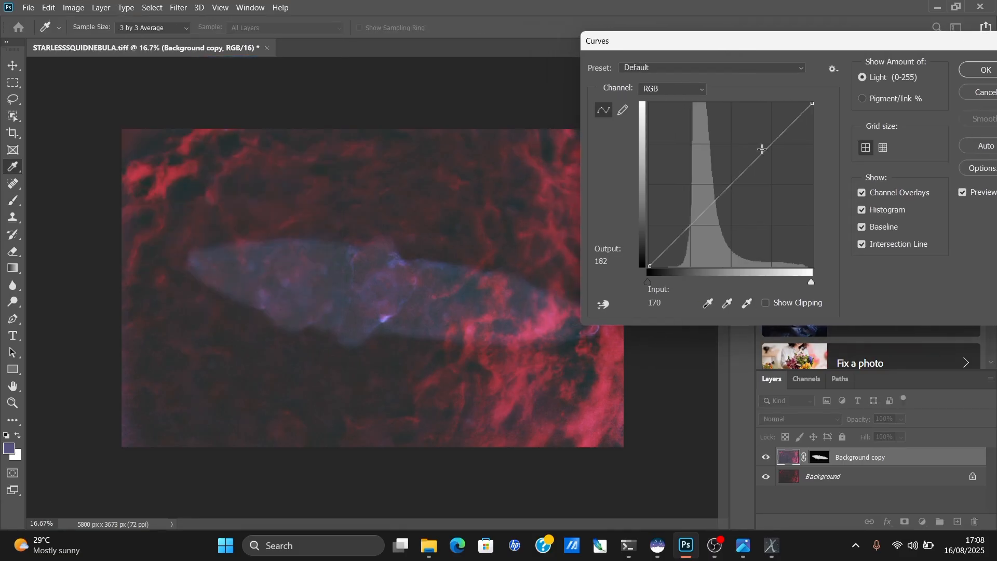
left_click_drag(761, 152, 760, 139)
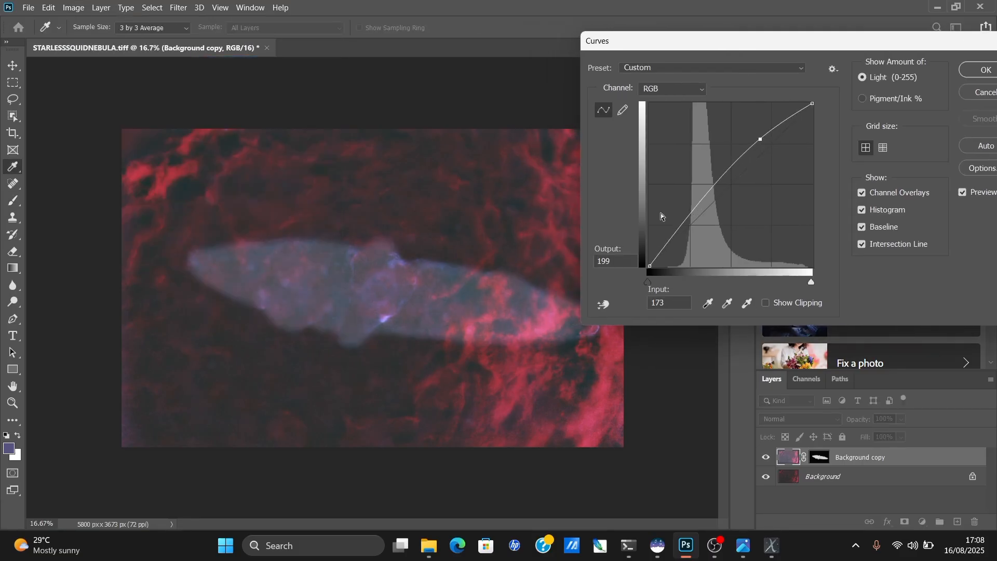
left_click_drag(675, 239, 676, 243)
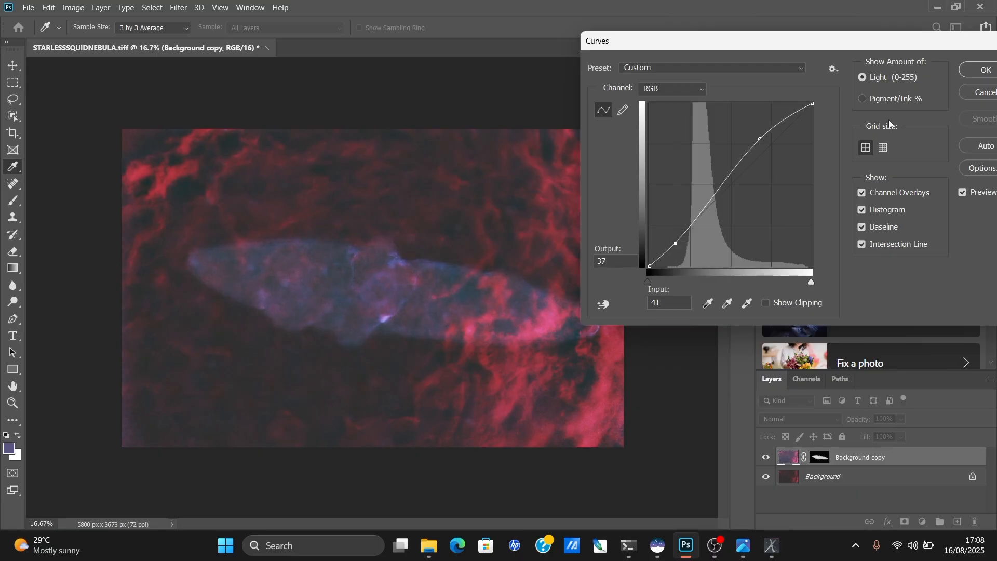
left_click(983, 69)
Apply a further RGB Curves adjustment to the Background copy image, using points at input 180, output 200 and input 47, output 43.
left_click(73, 8)
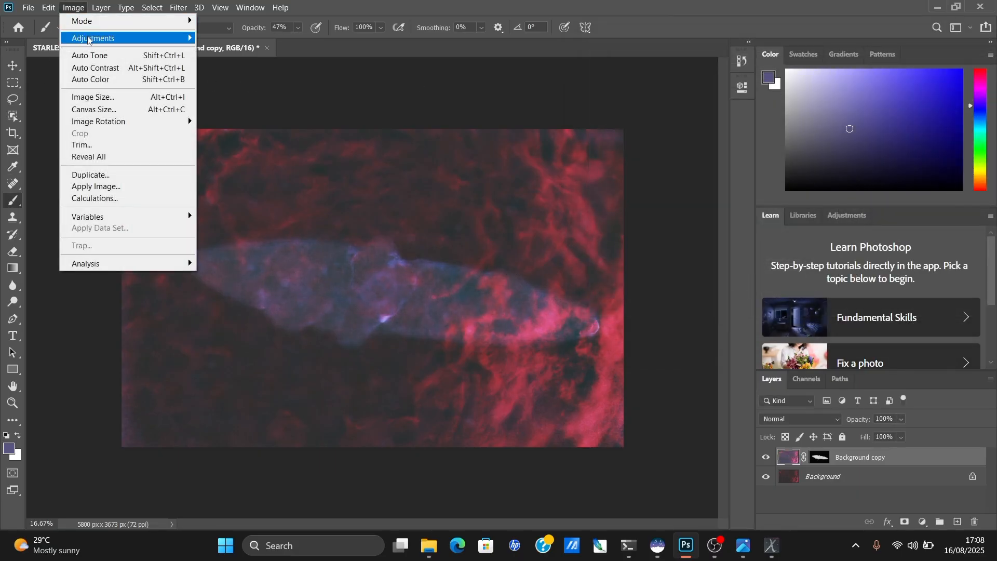
mouse_move(78, 38)
left_click(221, 61)
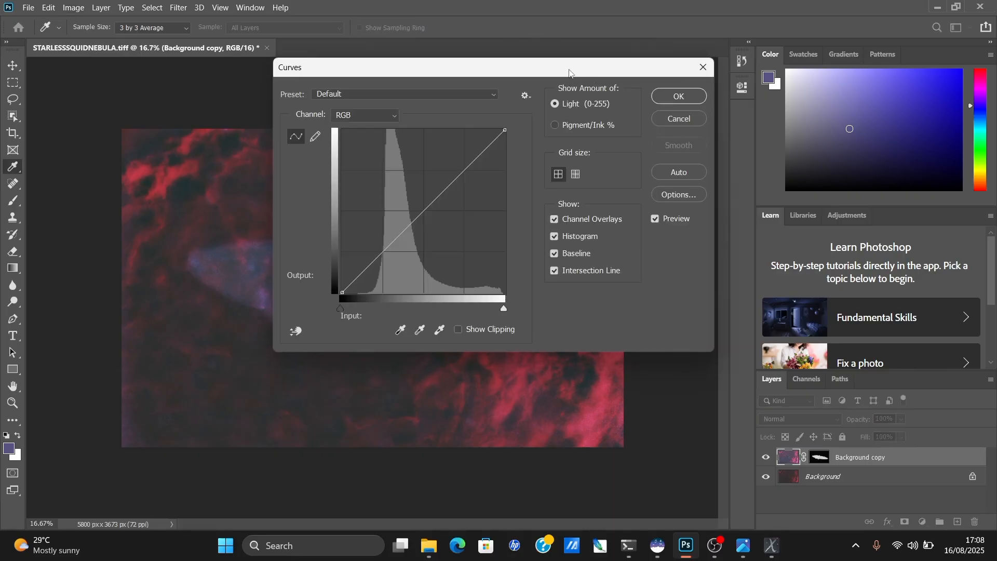
mouse_move(525, 72)
left_mouse_down()
mouse_move(703, 73)
mouse_move(791, 49)
left_mouse_up()
left_click_drag(729, 139, 726, 143)
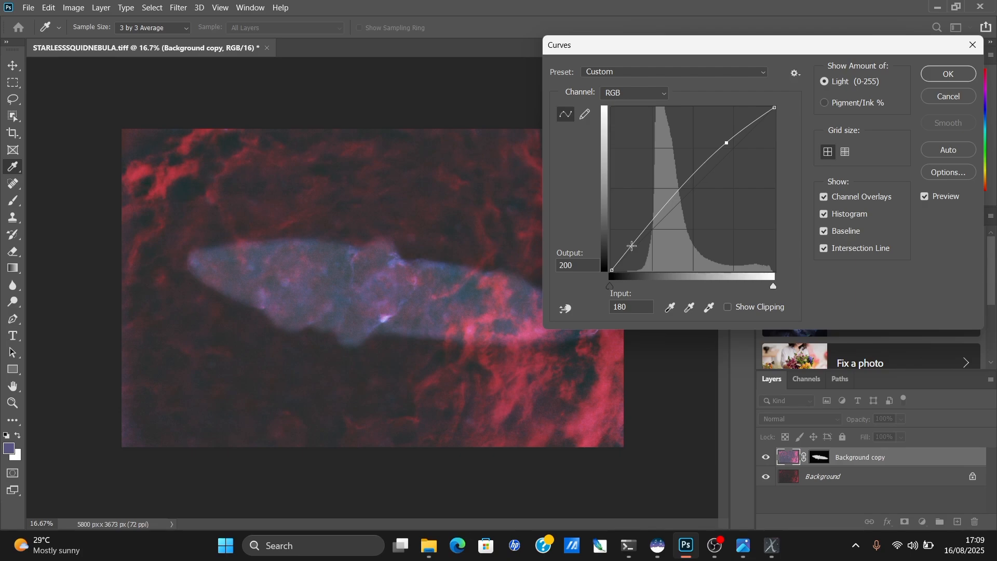
left_click_drag(632, 246, 641, 246)
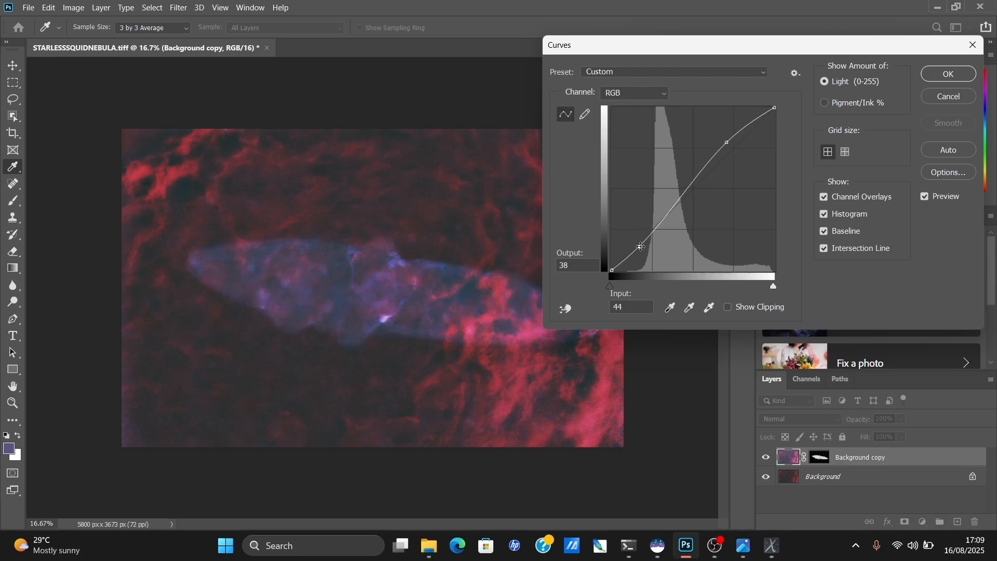
left_click_drag(639, 246, 642, 243)
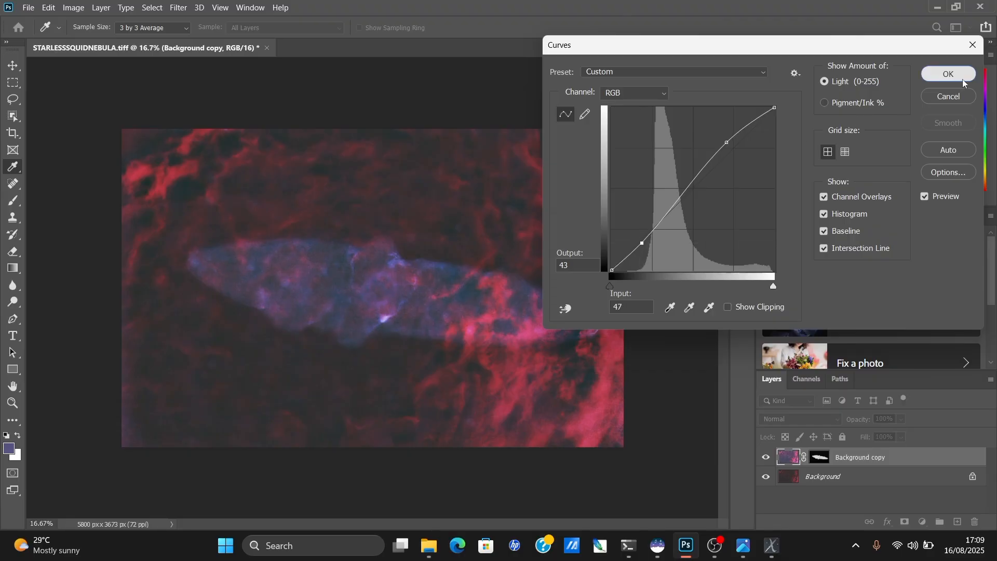
left_click(948, 74)
Raise the Blue channel's highlights slightly on the Background copy image with Curves, holding the shadows at input 56, output 52.
left_click(73, 7)
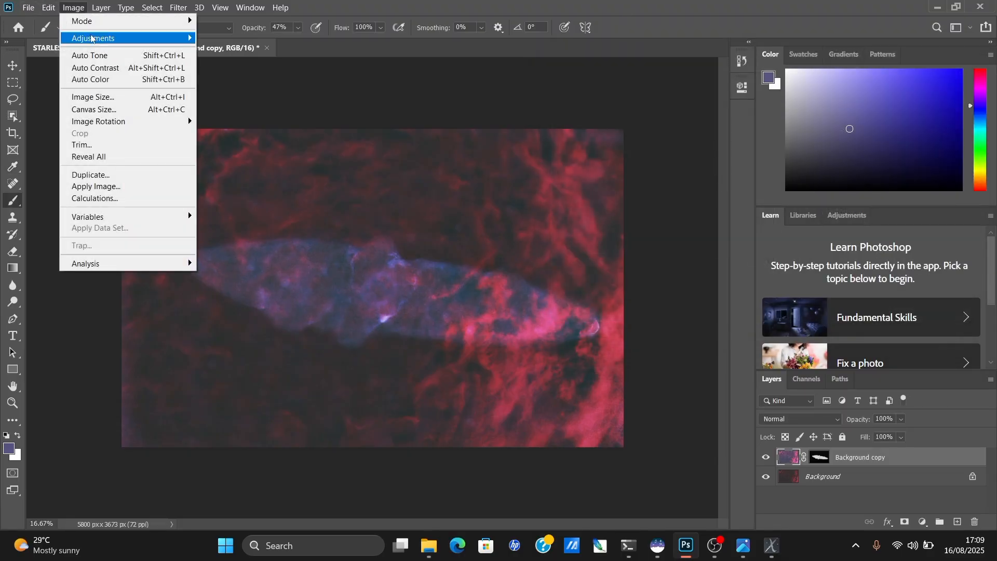
mouse_move(170, 46)
left_click(219, 62)
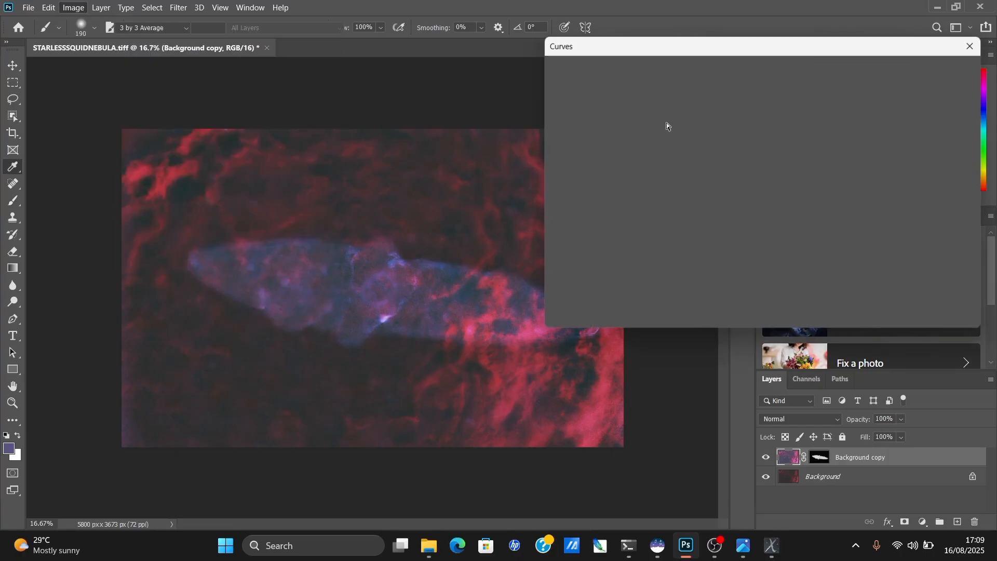
left_click(636, 94)
left_click(611, 140)
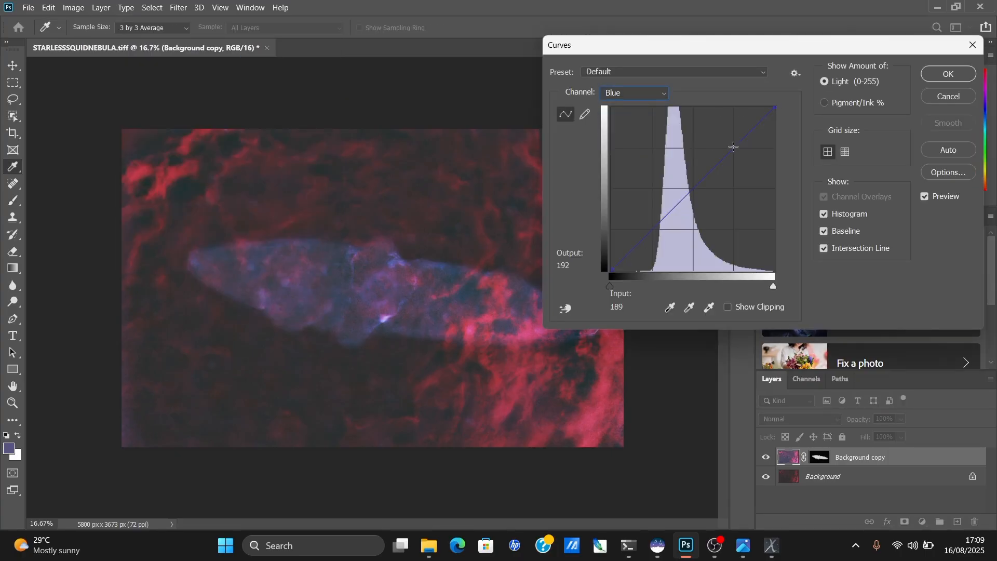
left_click_drag(719, 142, 730, 142)
left_click_drag(643, 235, 648, 237)
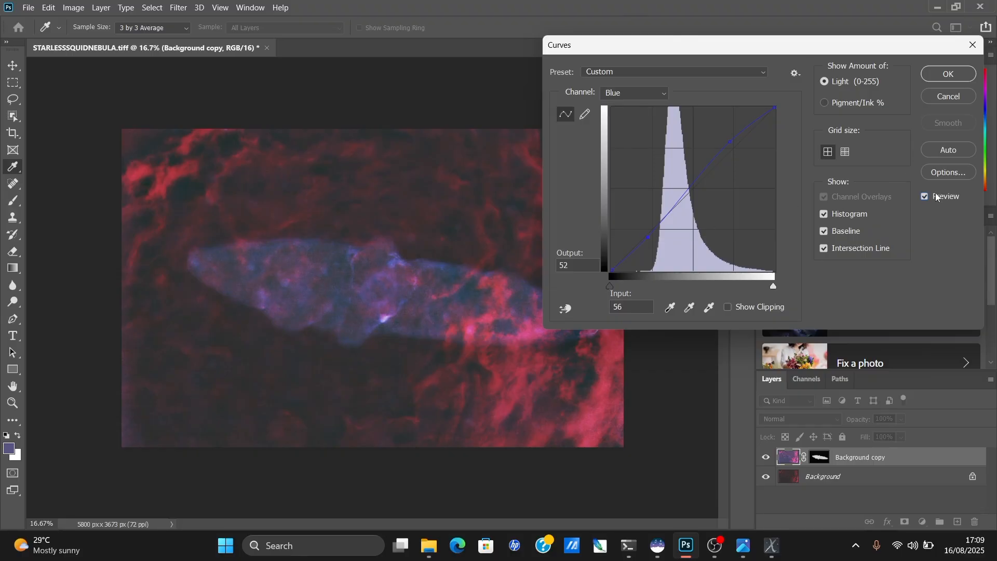
left_click(950, 77)
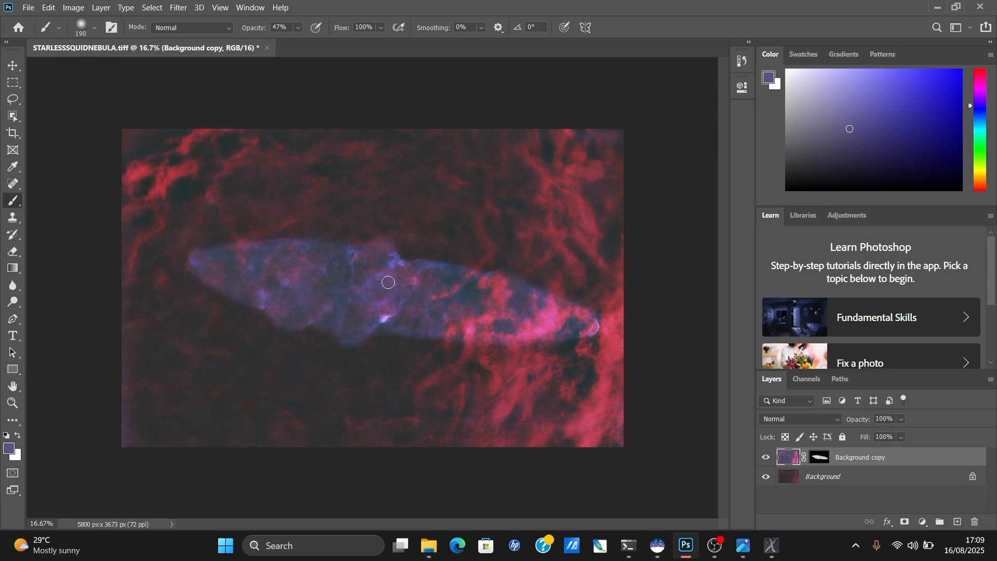
Apply the Background copy's layer mask and merge that layer down into the Background.
right_click(825, 460)
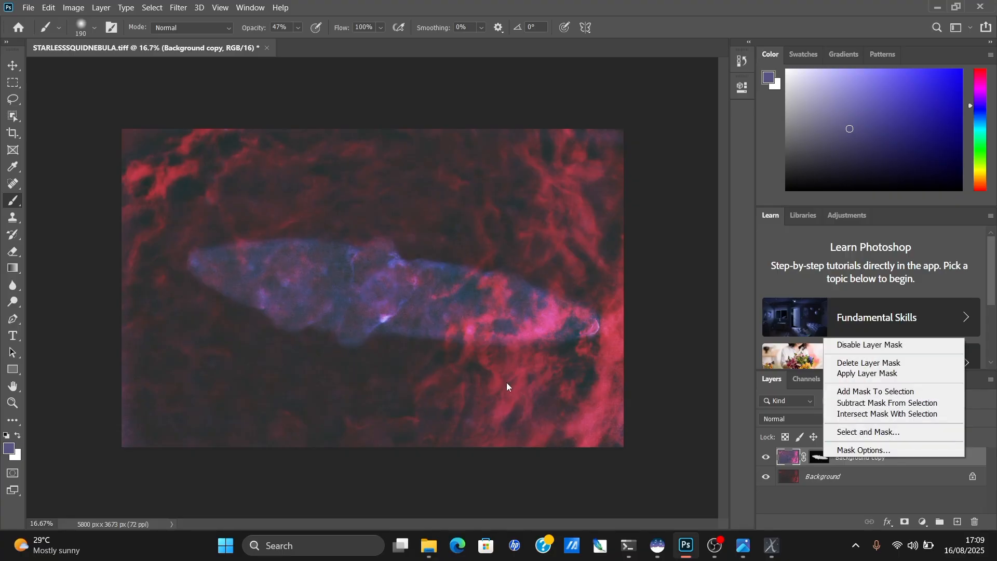
left_click(867, 373)
right_click(792, 458)
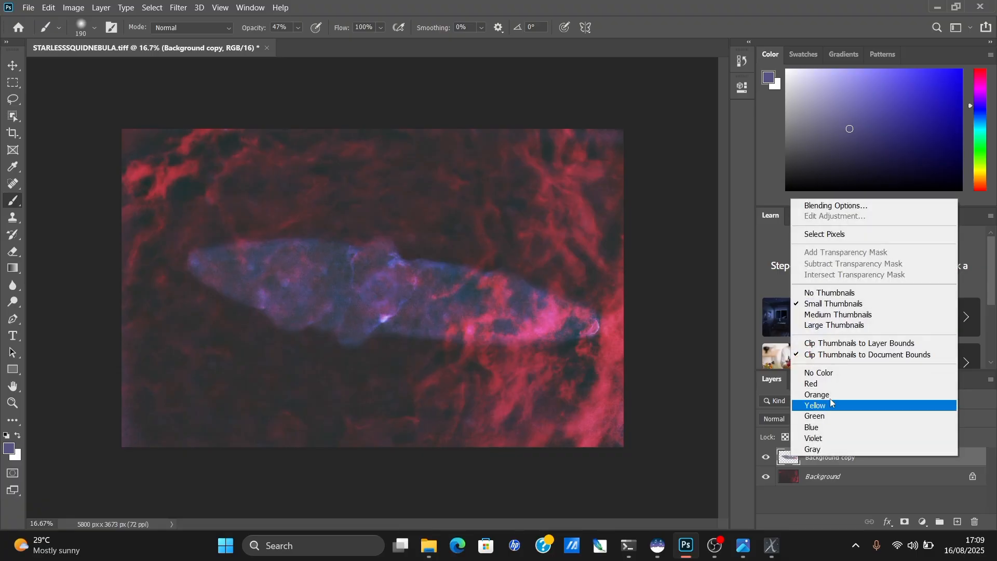
left_click(879, 487)
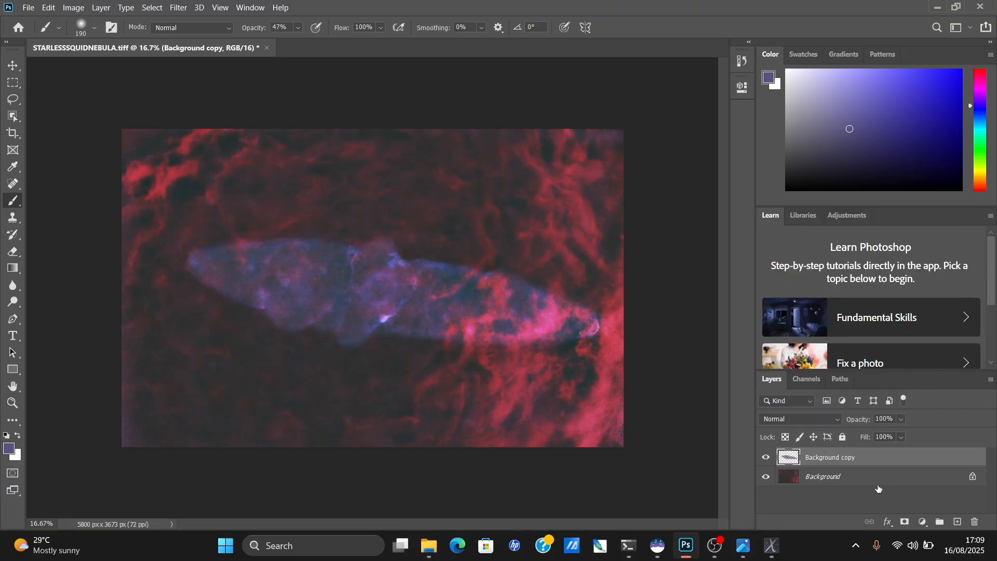
right_click(826, 465)
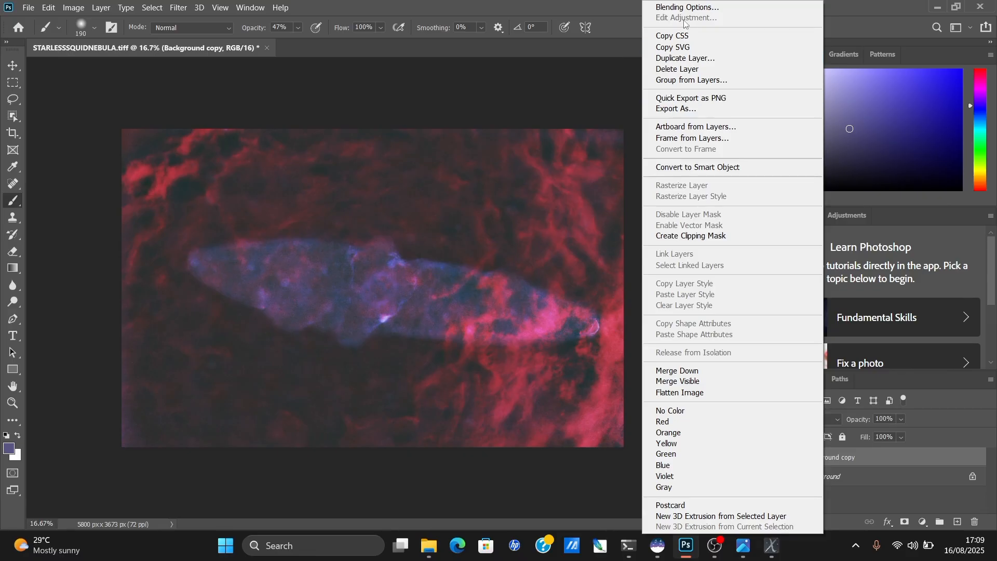
left_click(720, 371)
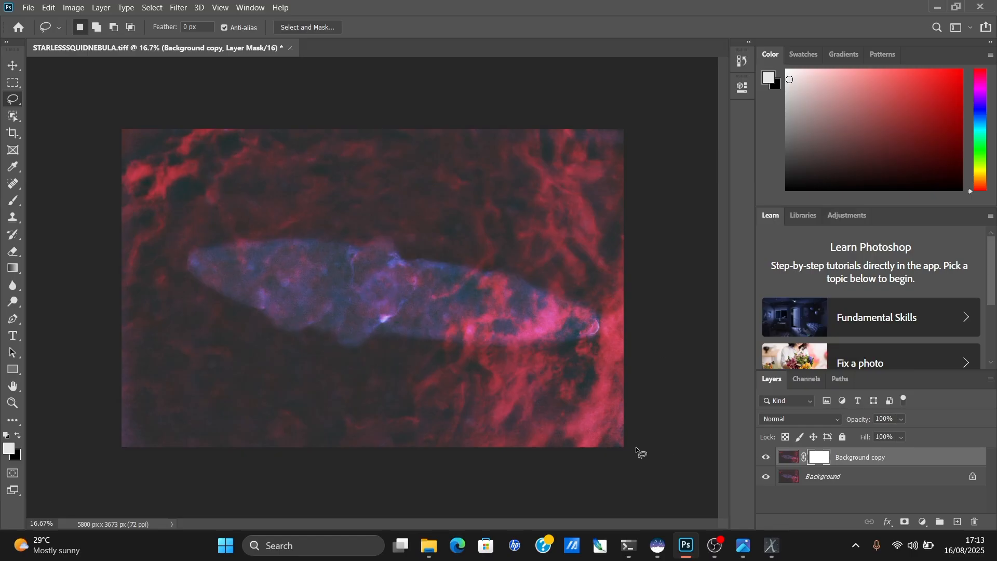
Restrict the Background copy's layer mask to the red nebulosity with Color Range, sampling the lower-right red clouds at fuzziness 133.
right_click(798, 484)
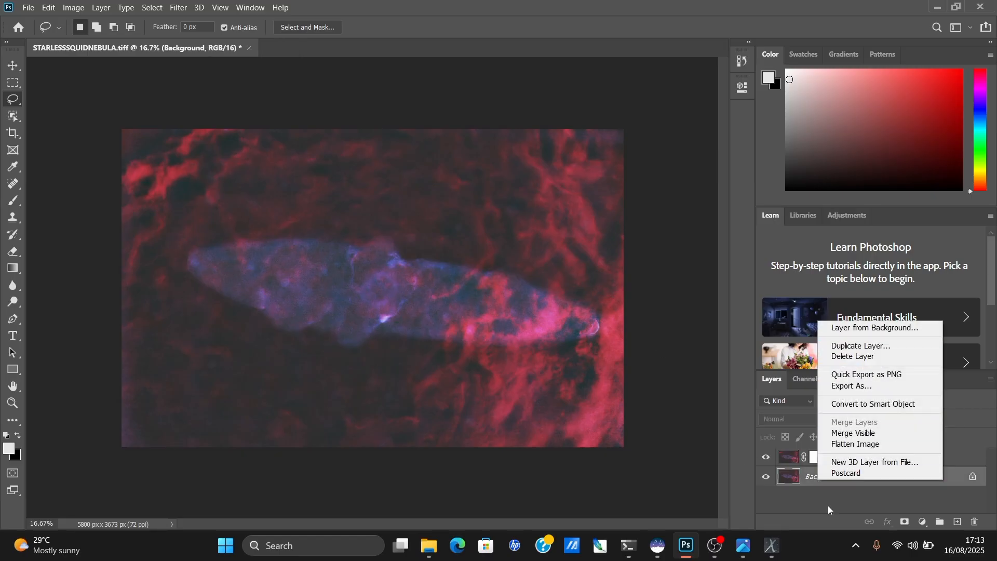
left_click(820, 494)
left_click(817, 459)
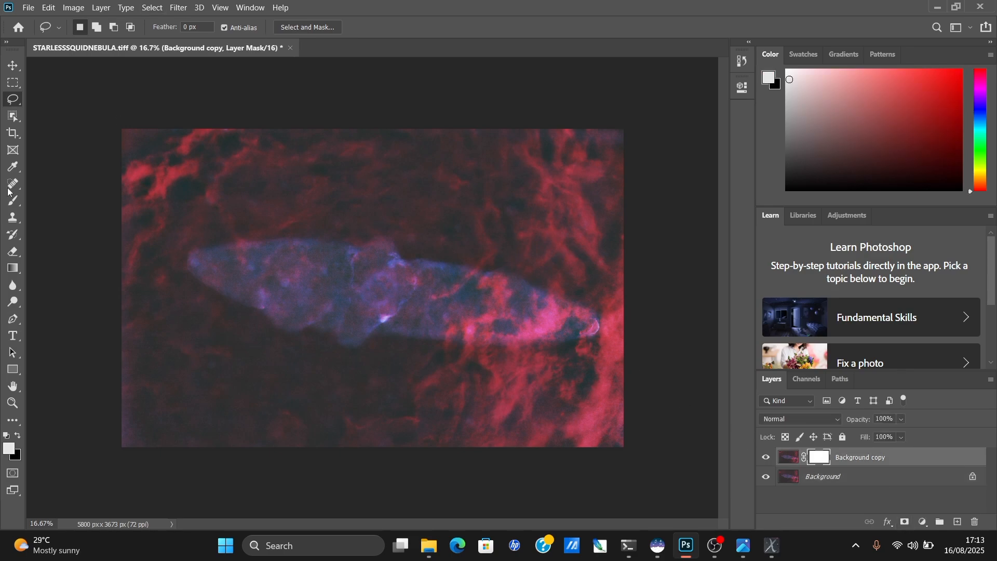
left_click(178, 7)
mouse_move(152, 7)
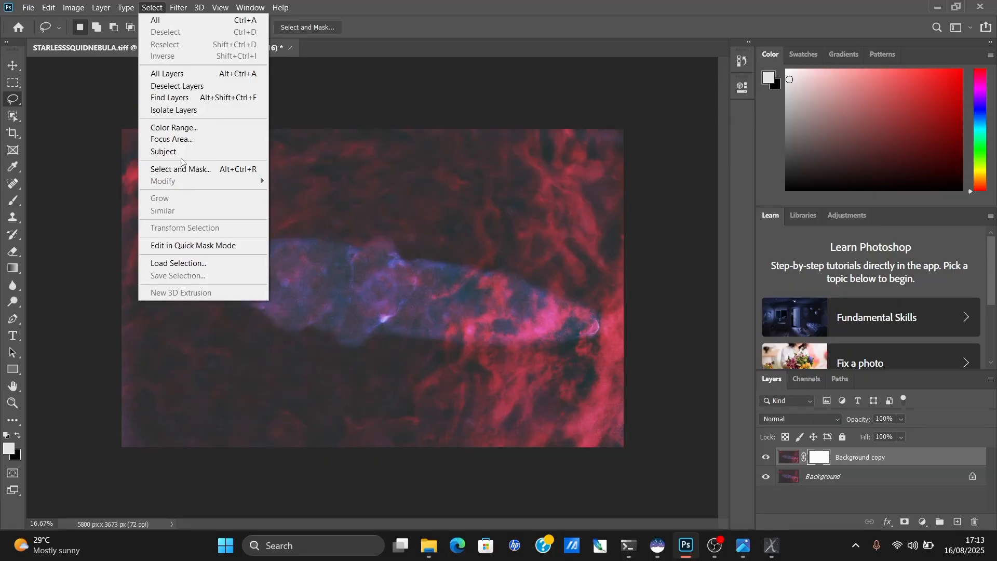
left_click(174, 127)
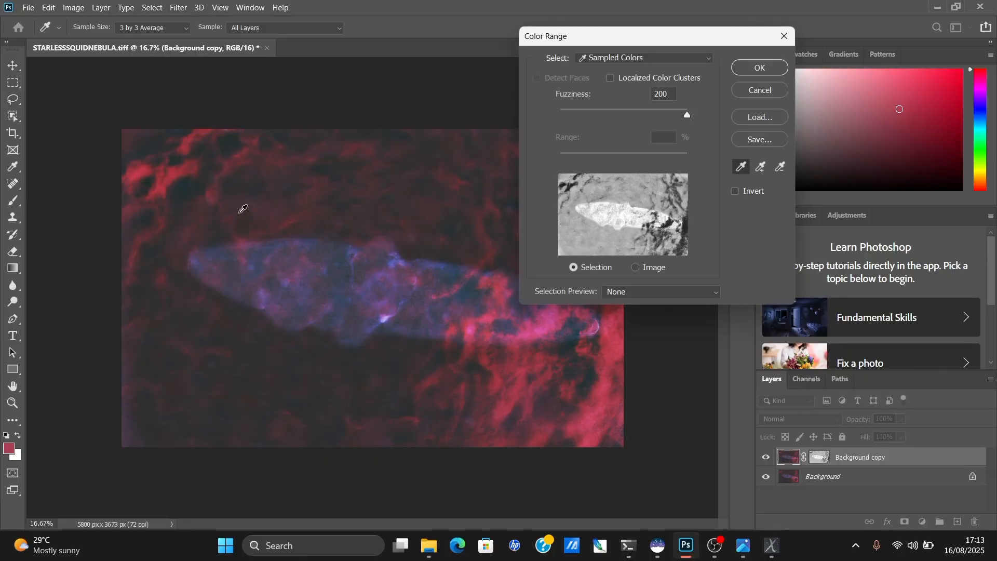
left_click_drag(242, 209, 162, 185)
left_click(512, 403)
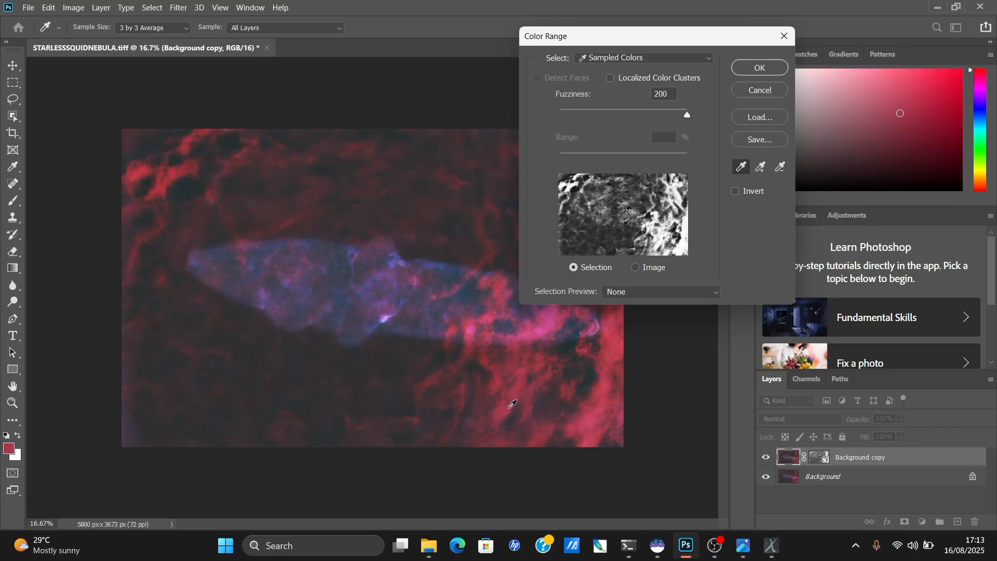
left_click(505, 403)
left_click(501, 397)
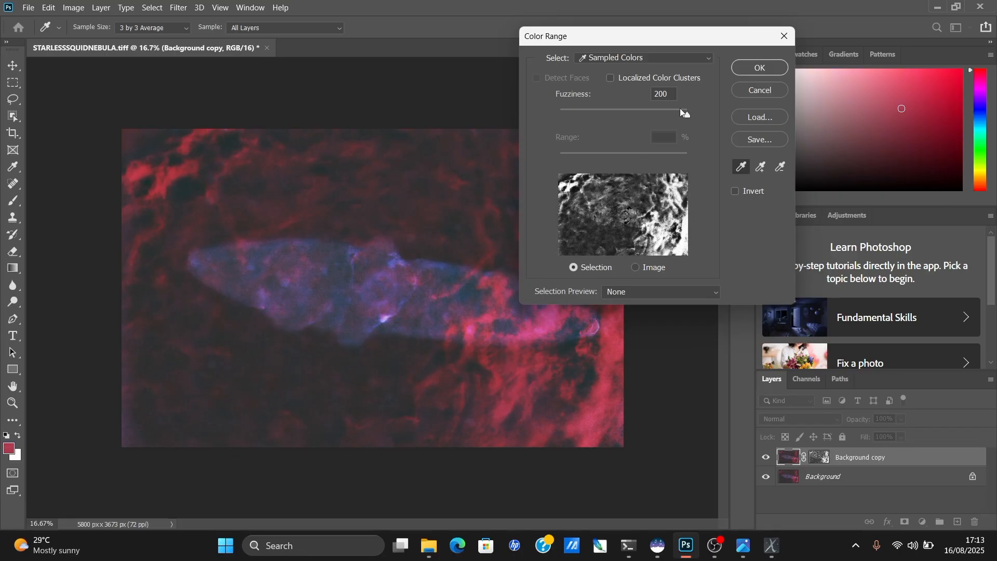
left_click_drag(687, 116, 643, 118)
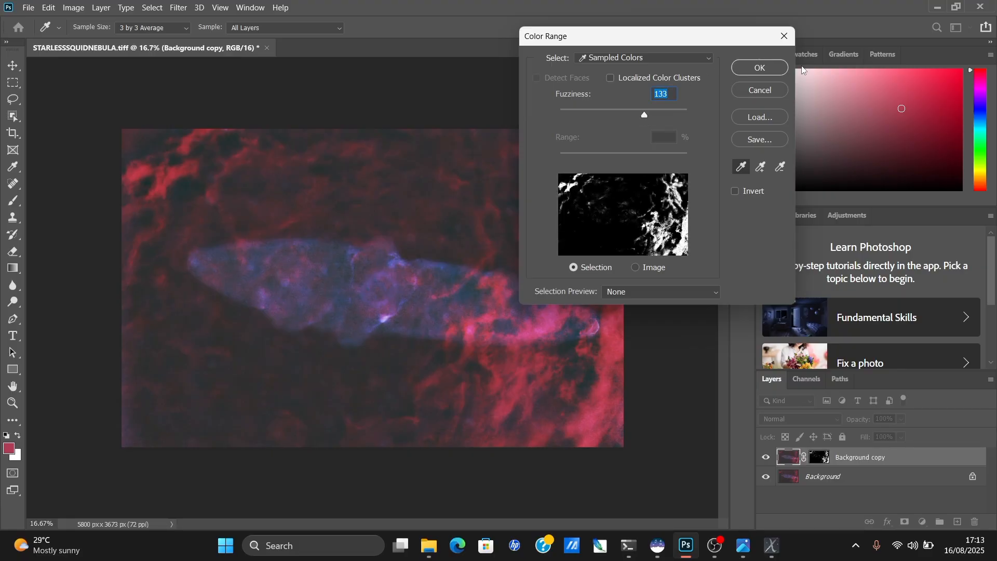
left_click(765, 69)
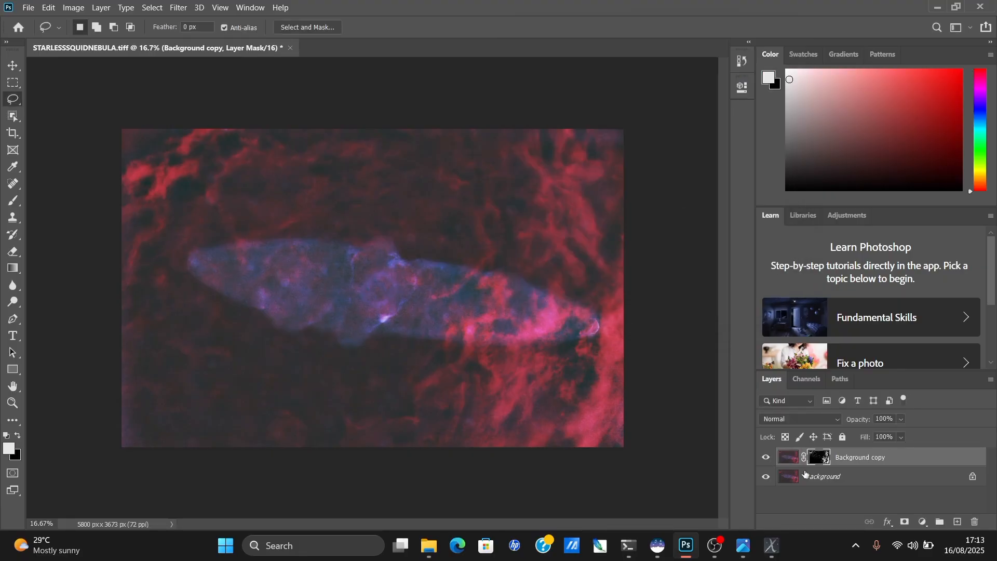
Display the Background copy's layer mask on the canvas and soften it with a 29.1-pixel Gaussian Blur.
left_click(817, 460, "alt")
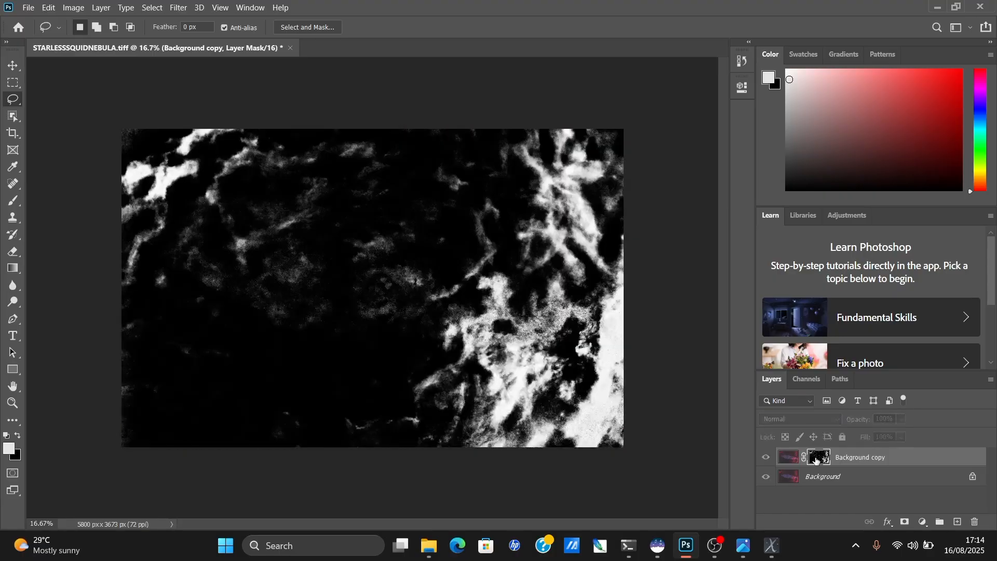
left_click(220, 8)
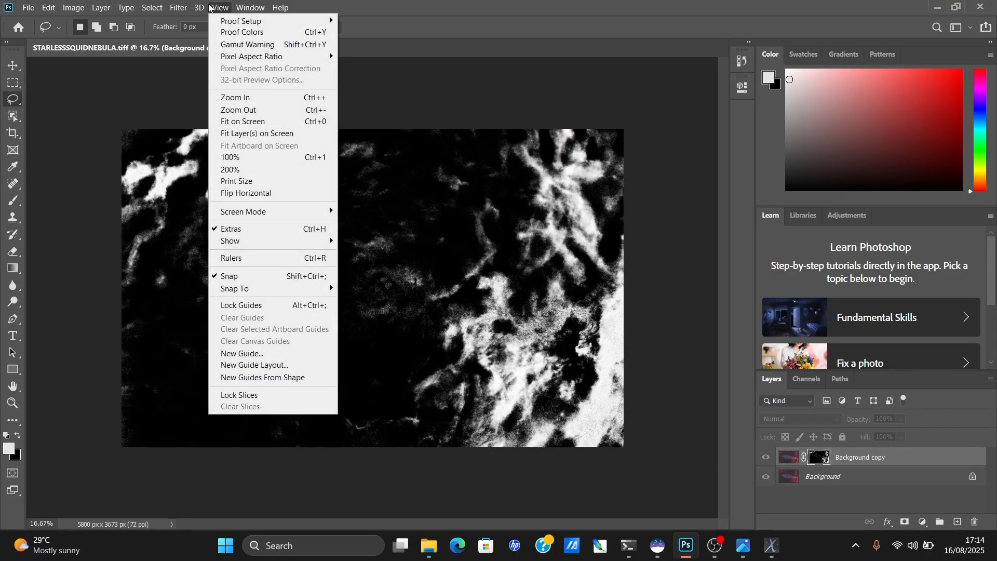
mouse_move(266, 145)
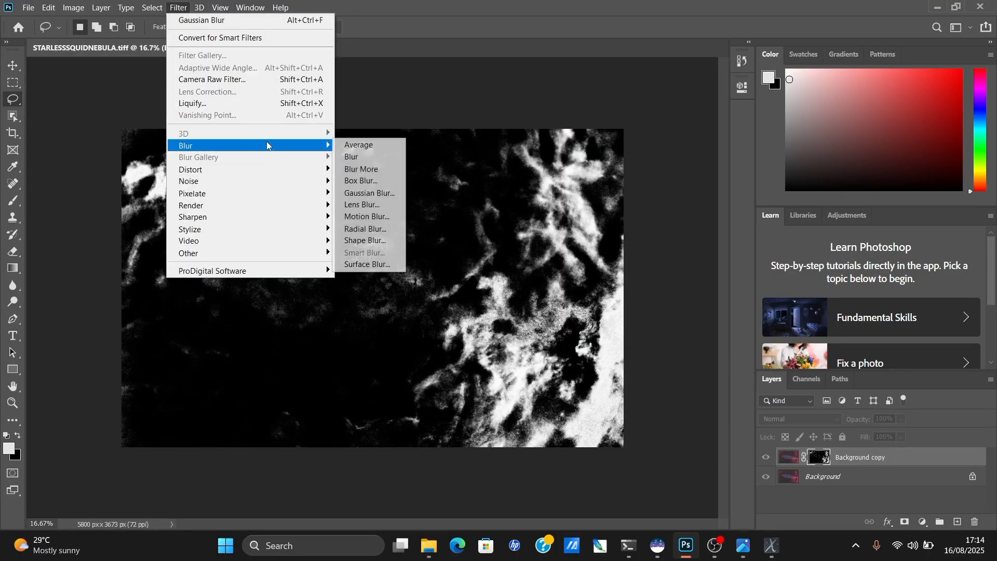
left_click(400, 193)
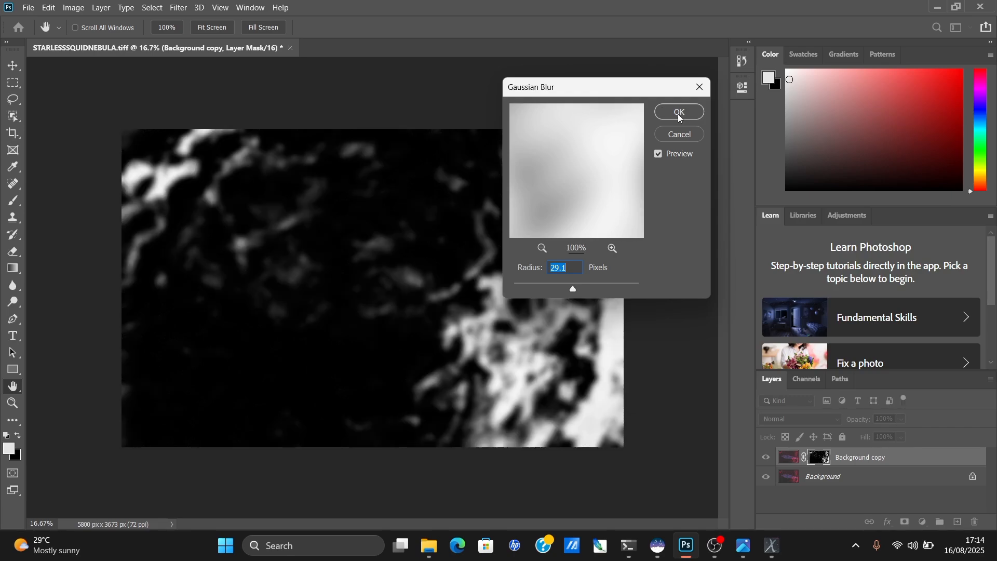
left_click(680, 116)
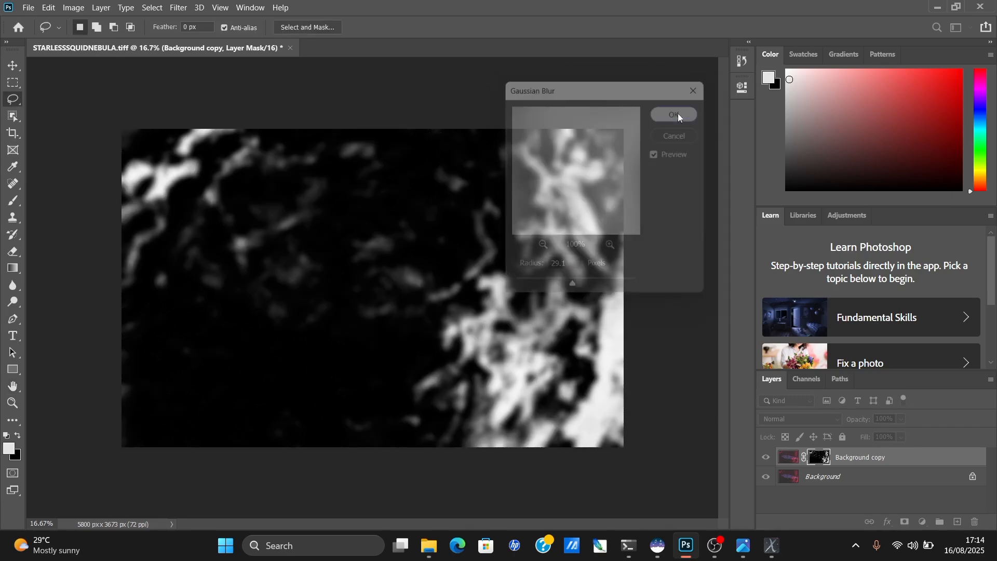
Boost the red output of the Background copy image with Channel Mixer, setting Red to +114% and Green to +4%.
left_click(787, 457)
left_click(73, 7)
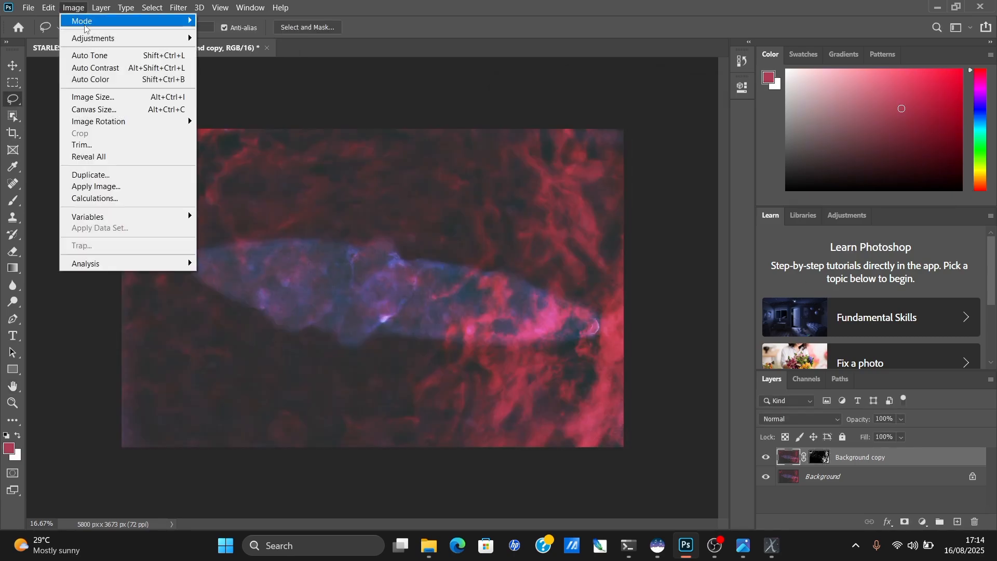
mouse_move(104, 38)
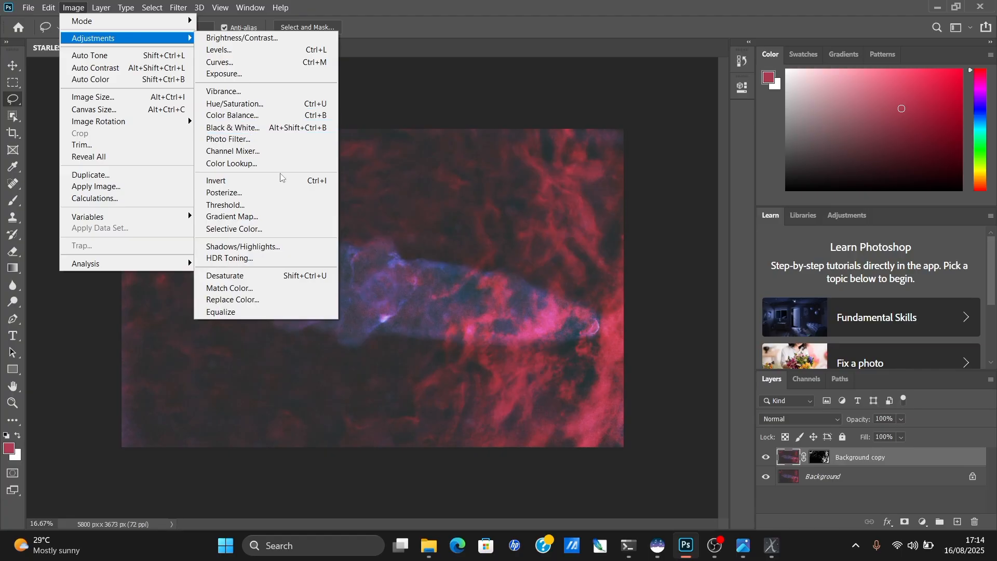
left_click(276, 151)
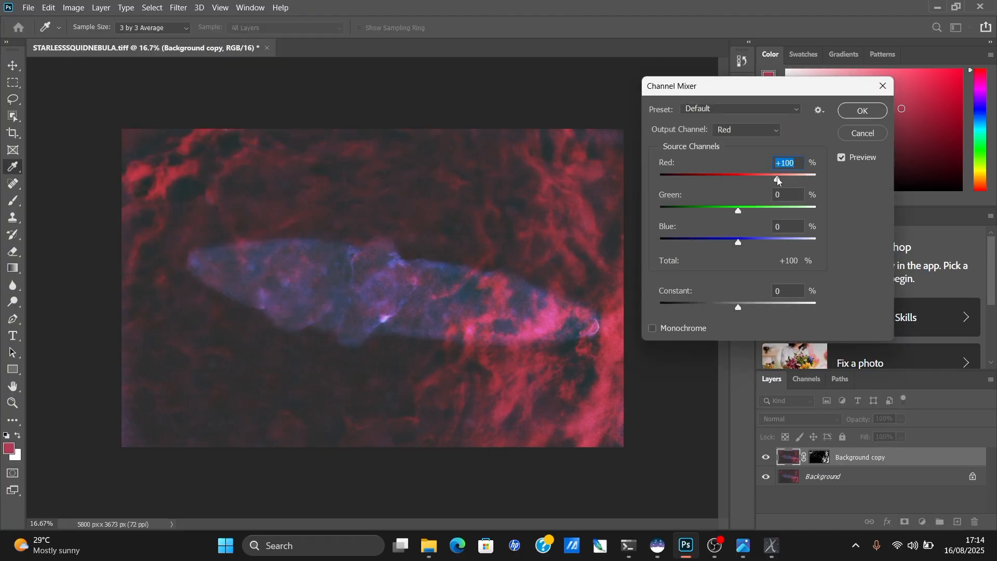
mouse_move(777, 180)
left_mouse_down()
mouse_move(758, 182)
mouse_move(782, 180)
left_mouse_up()
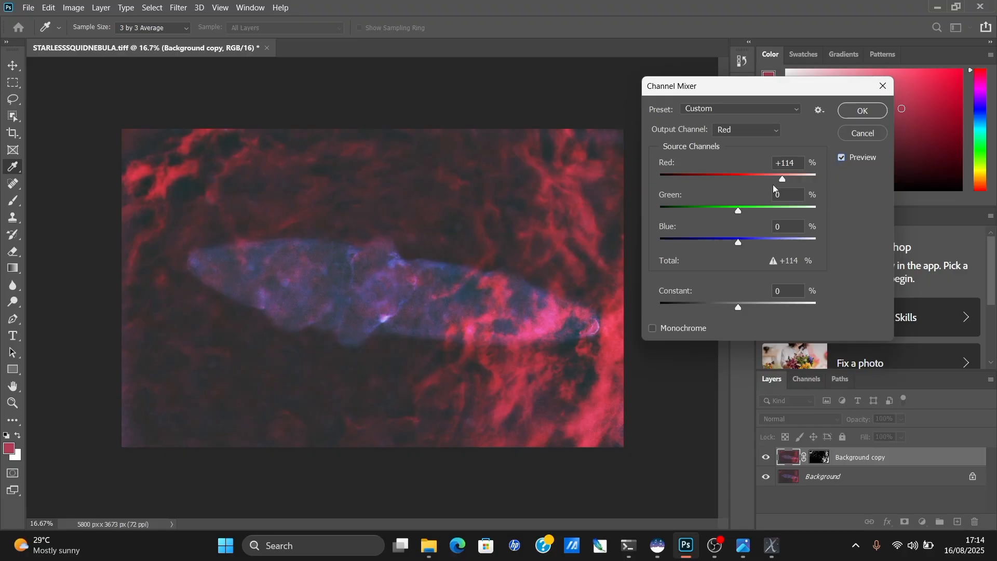
mouse_move(748, 210)
left_mouse_down()
mouse_move(773, 210)
mouse_move(731, 211)
mouse_move(783, 215)
mouse_move(742, 223)
left_mouse_up()
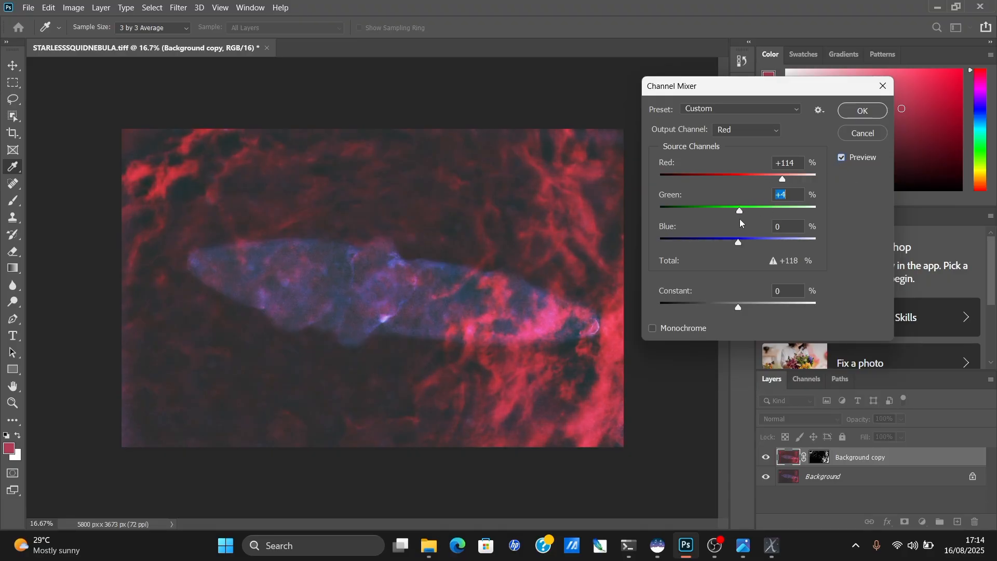
left_click(862, 111)
key("l")
Try shifting the Background copy's midtones toward cyan with Color Balance at a Cyan-Red level of -66.
left_click(73, 7)
mouse_move(120, 38)
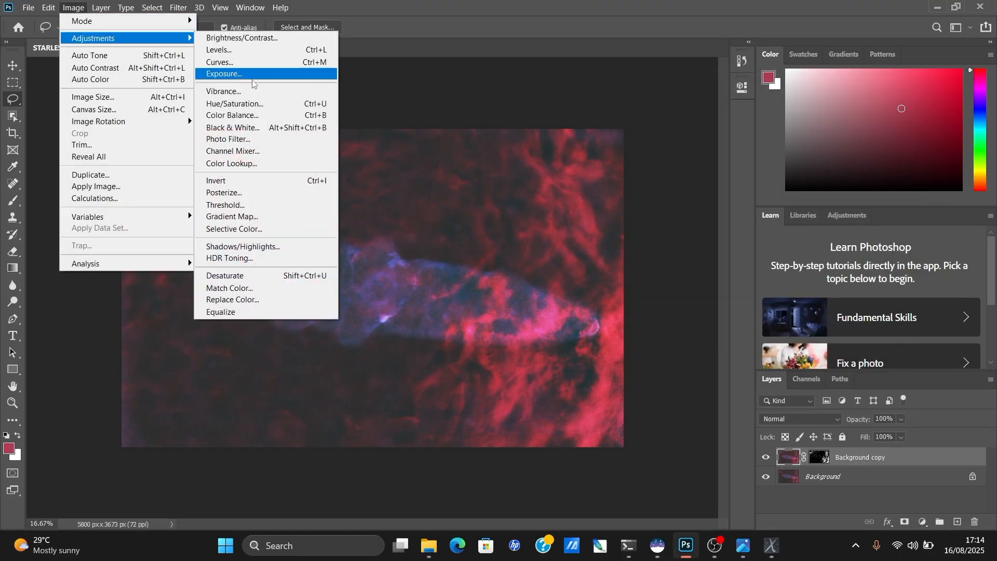
left_click(232, 115)
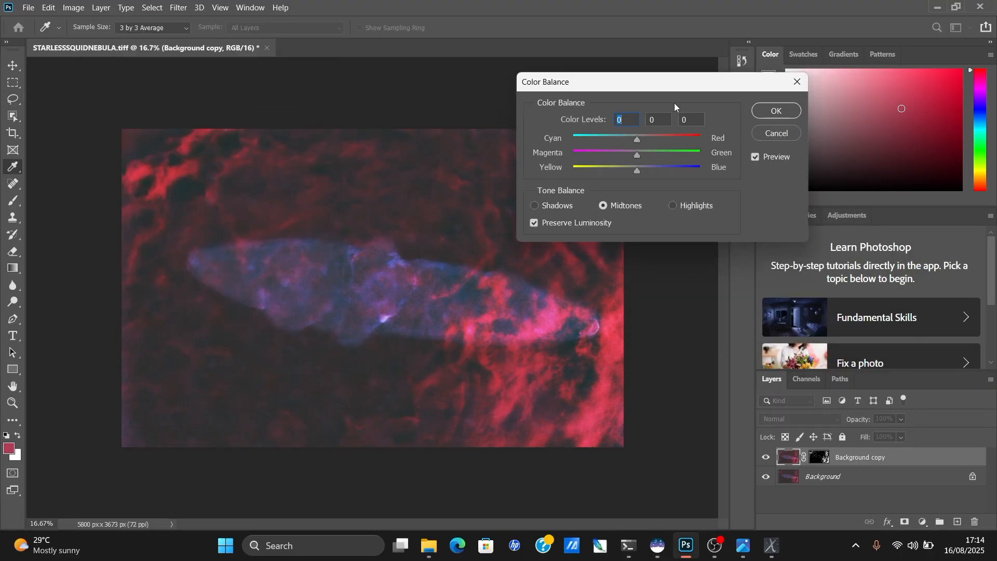
left_click_drag(638, 139, 600, 149)
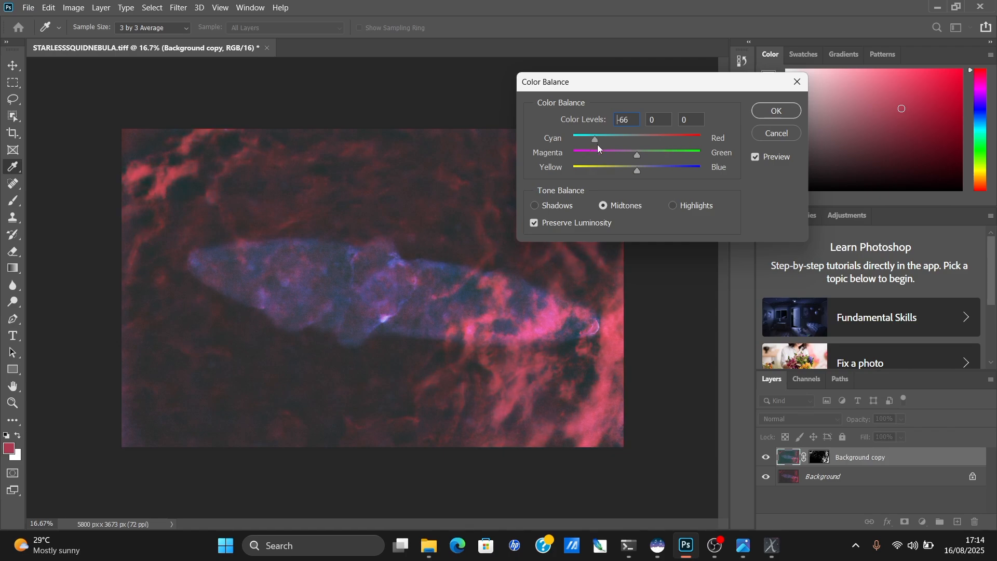
left_click(777, 134)
key("l")
Try mixing the Background copy's Blue output channel with Channel Mixer at Red +94% and Blue +90%.
left_click(73, 8)
mouse_move(104, 38)
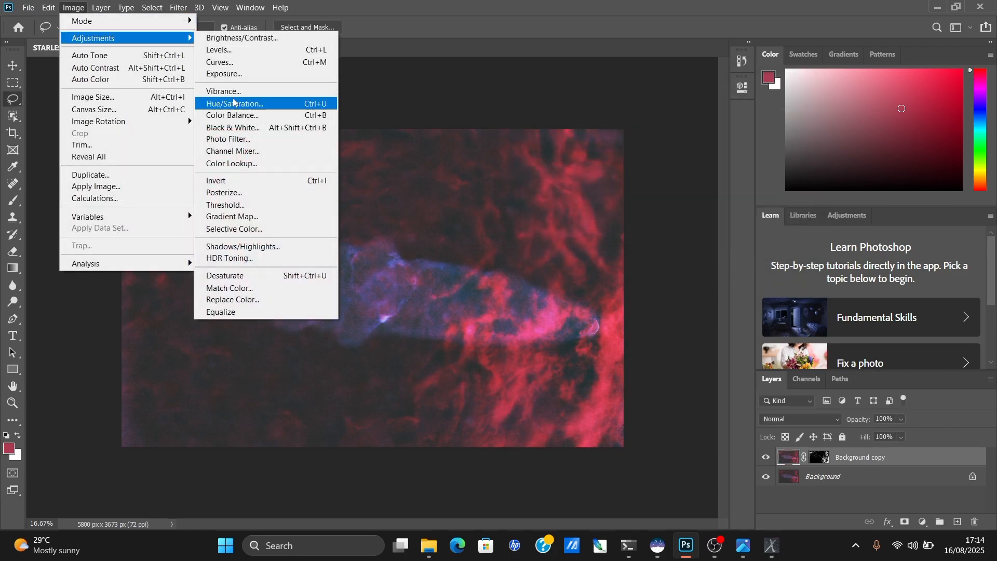
left_click(239, 151)
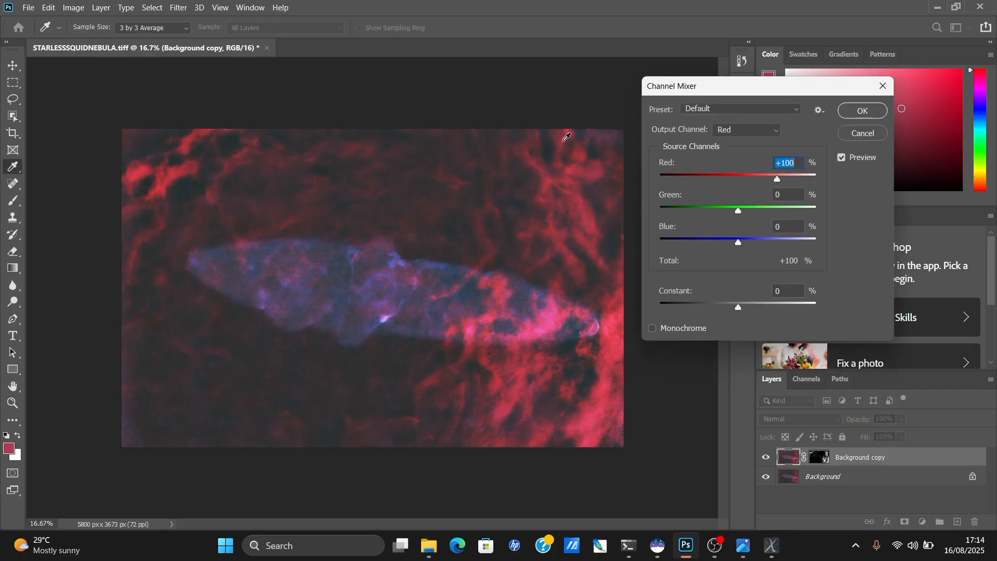
left_click(738, 134)
left_click(744, 162)
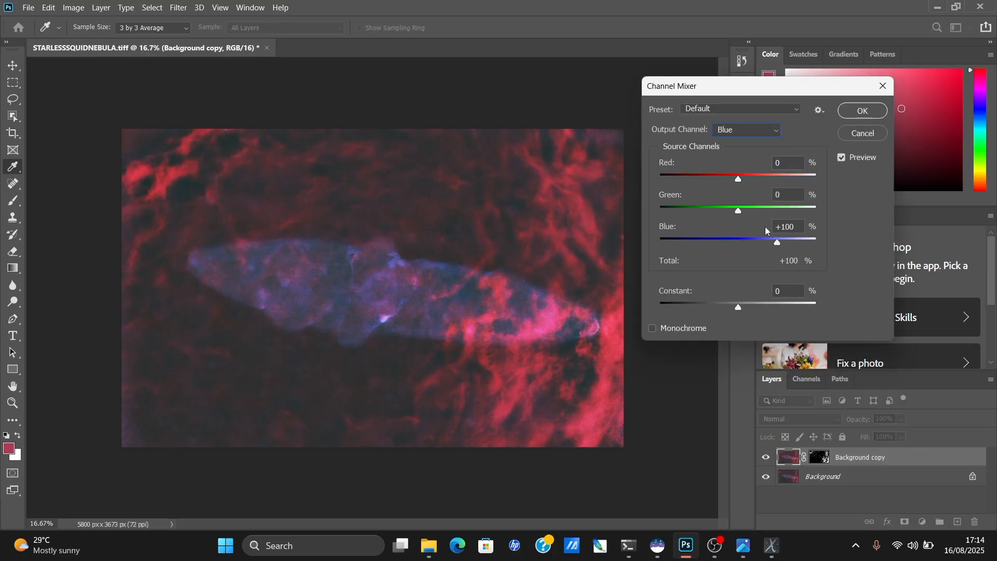
mouse_move(779, 244)
left_mouse_down()
mouse_move(802, 243)
mouse_move(723, 244)
mouse_move(775, 249)
left_mouse_up()
left_click_drag(739, 181, 777, 189)
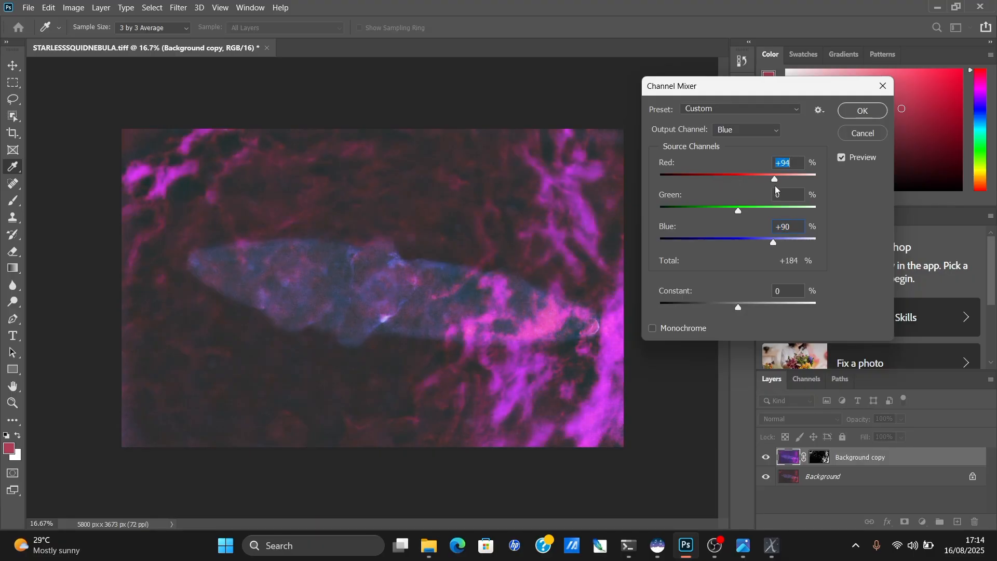
left_click(853, 135)
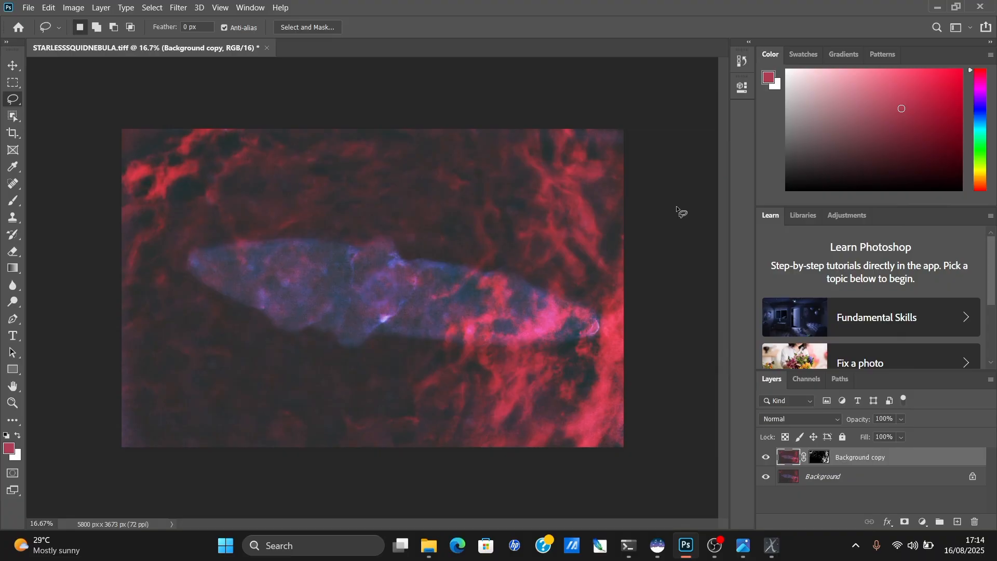
Try shifting the hue to +65 with Replace Color, sampling the bright blue part of the squid and raising the fuzziness.
left_click(83, 8)
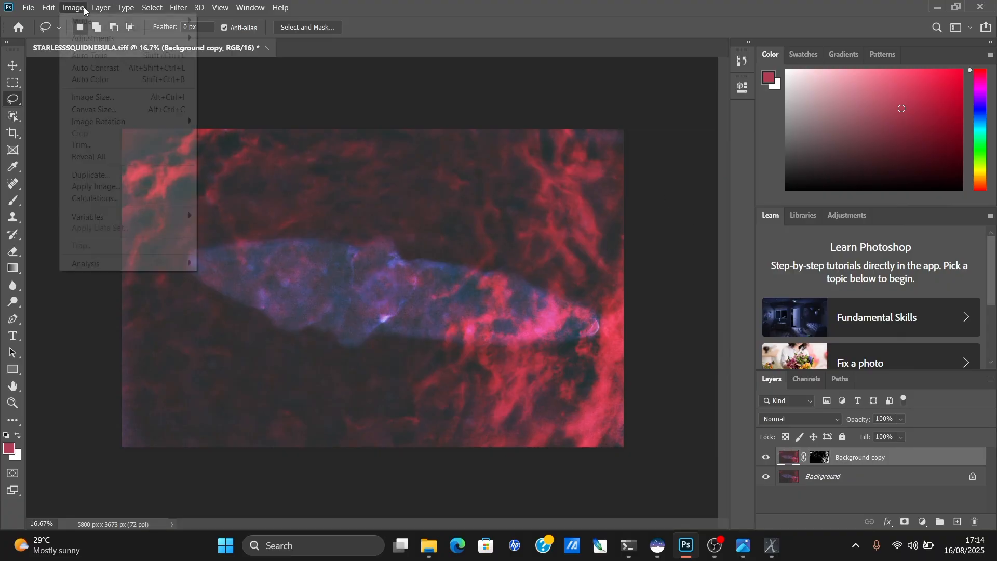
mouse_move(99, 38)
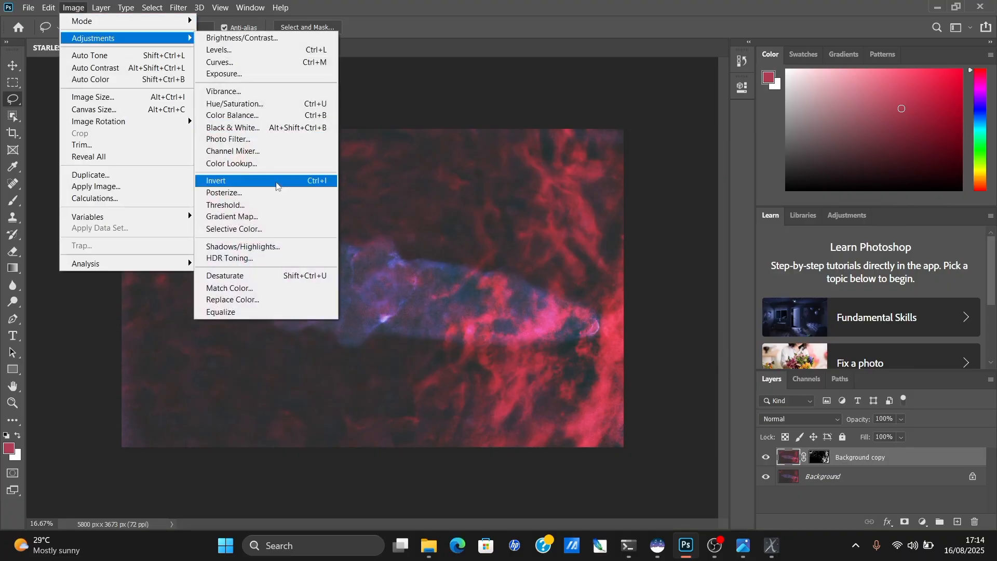
left_click(269, 300)
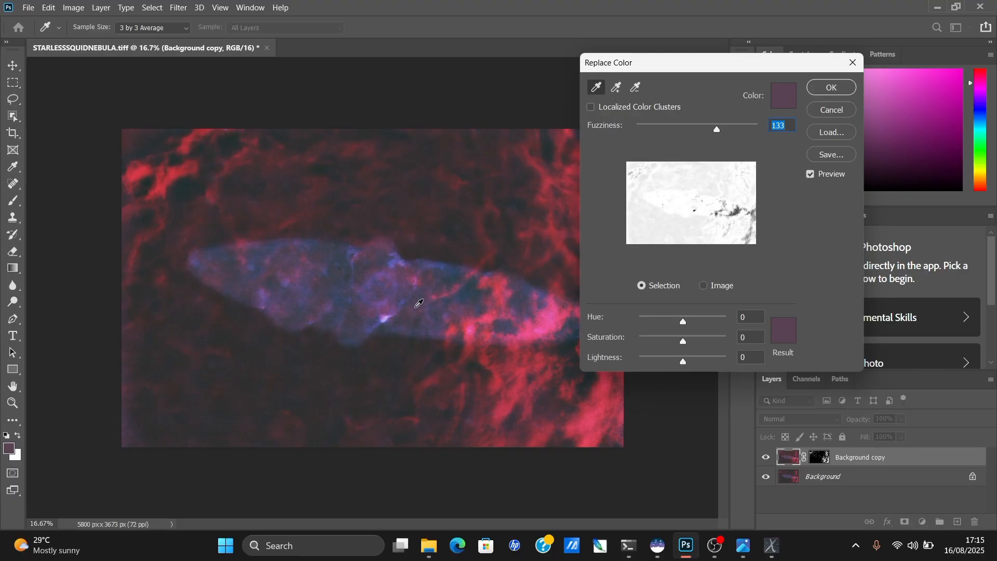
left_click(381, 316)
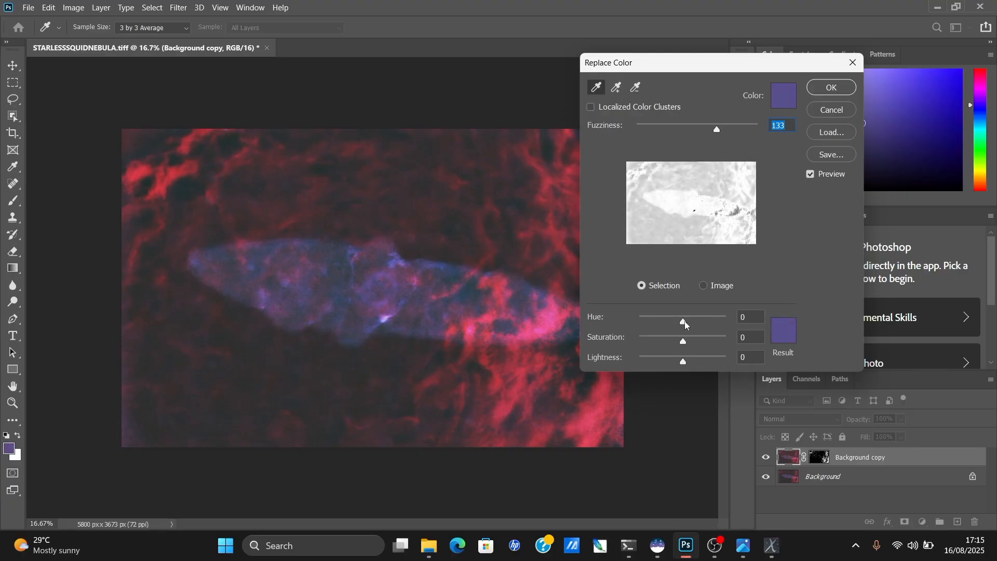
mouse_move(685, 324)
left_mouse_down()
mouse_move(658, 324)
mouse_move(727, 325)
mouse_move(634, 326)
mouse_move(699, 324)
left_mouse_up()
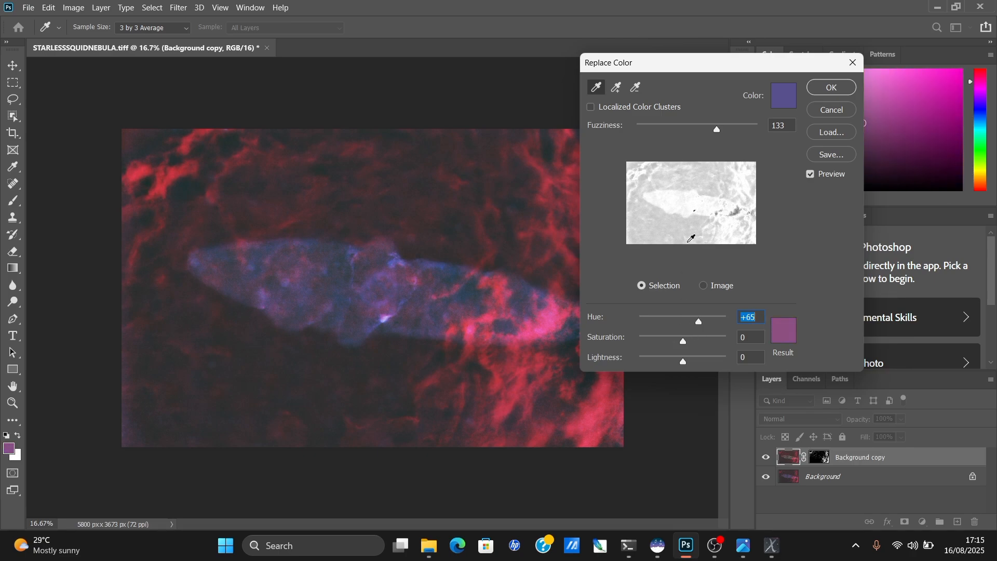
left_click_drag(717, 130, 746, 134)
left_click(829, 110)
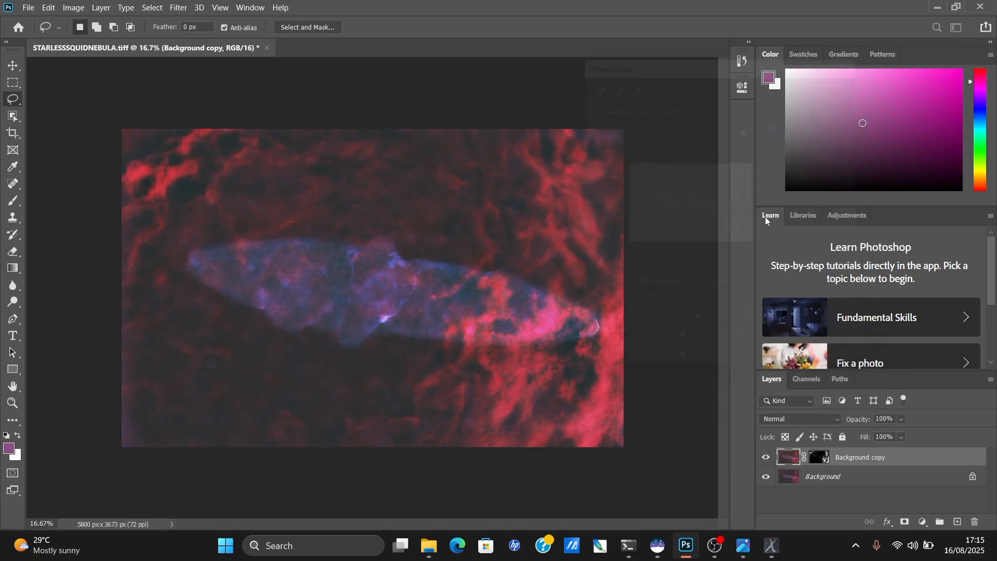
Darken the Background copy's highlights with an RGB curve at input 205, output 195, holding the shadows near input 47, output 46.
right_click(818, 462)
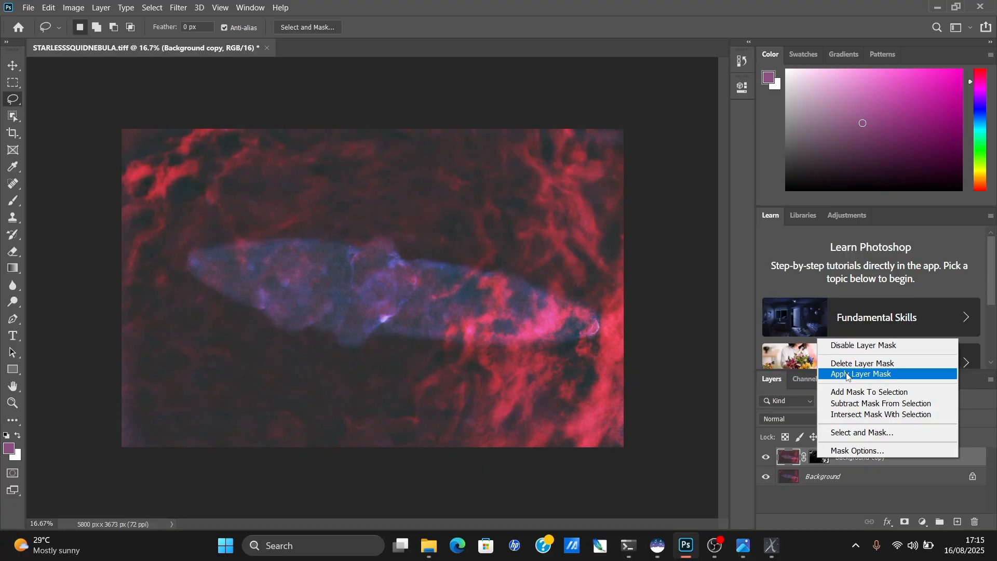
left_click(864, 488)
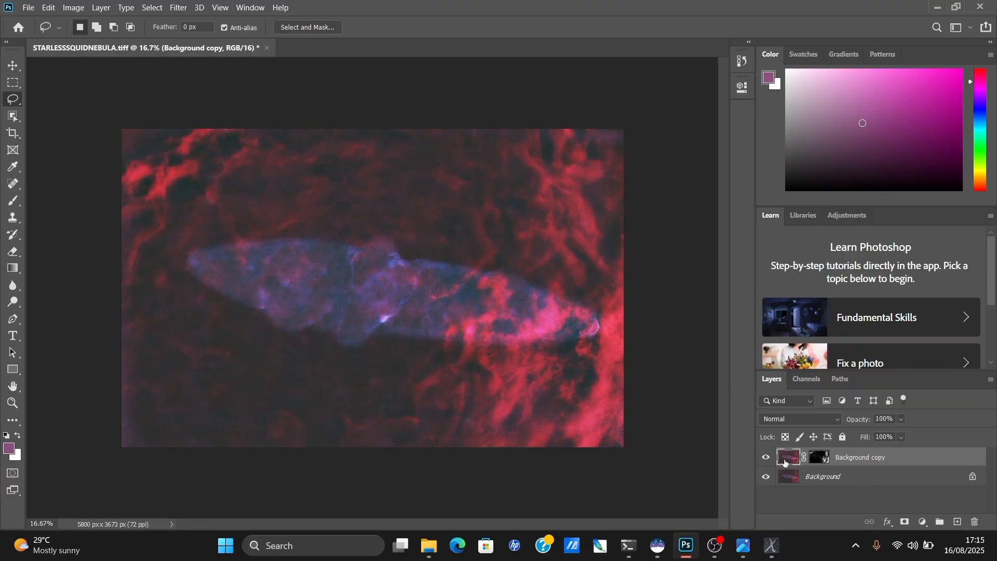
left_click(73, 7)
mouse_move(104, 38)
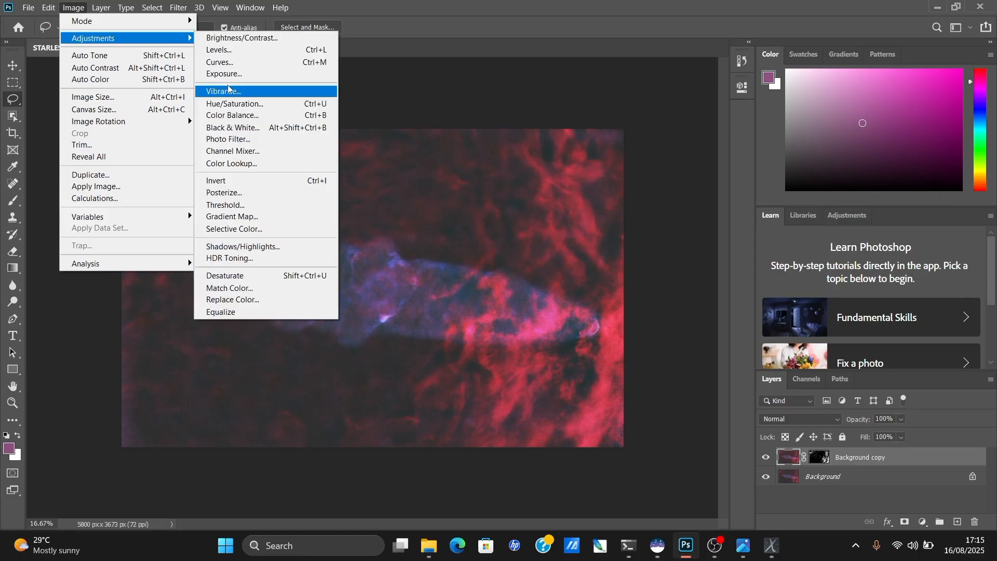
left_click(220, 62)
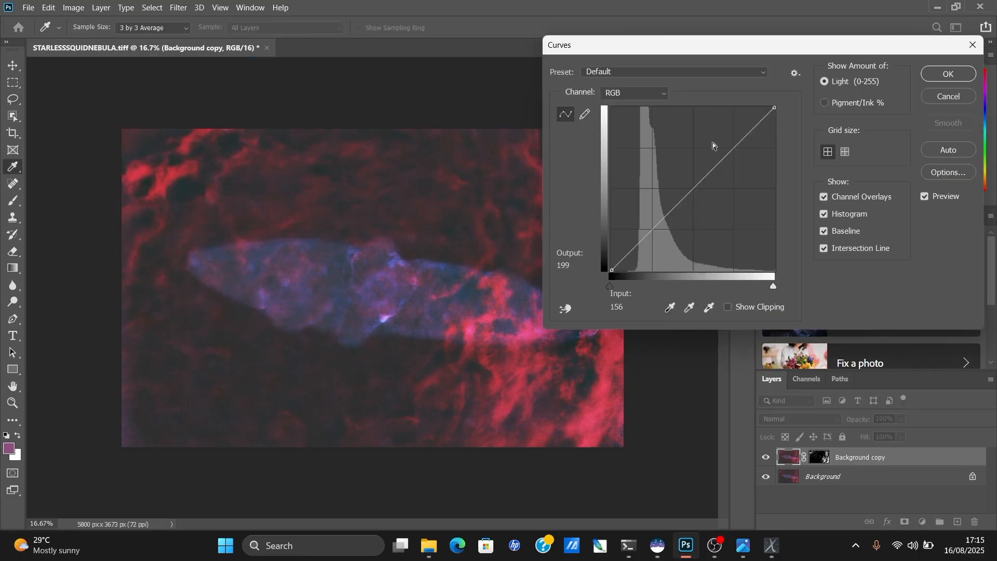
left_click(746, 149)
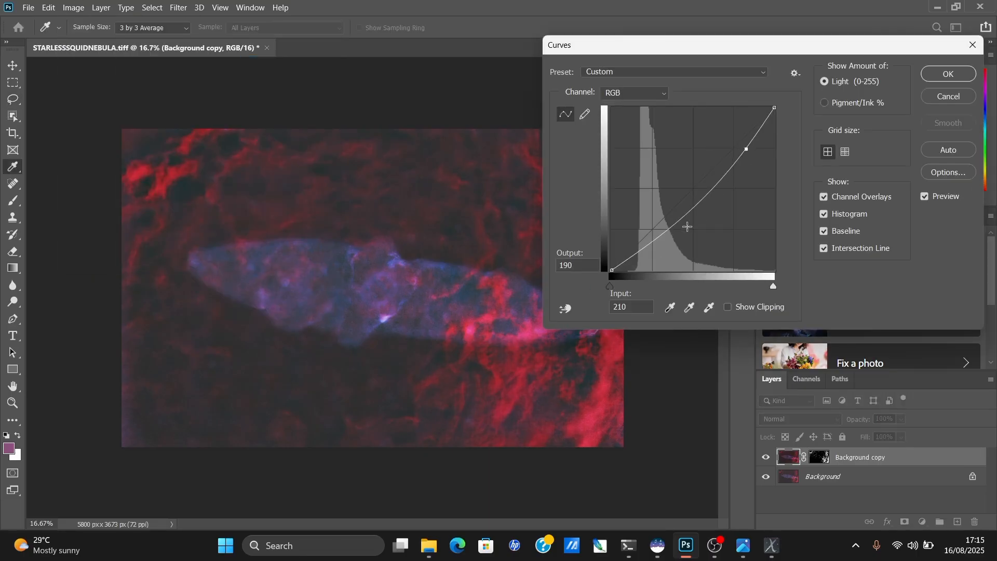
left_click_drag(652, 243, 642, 241)
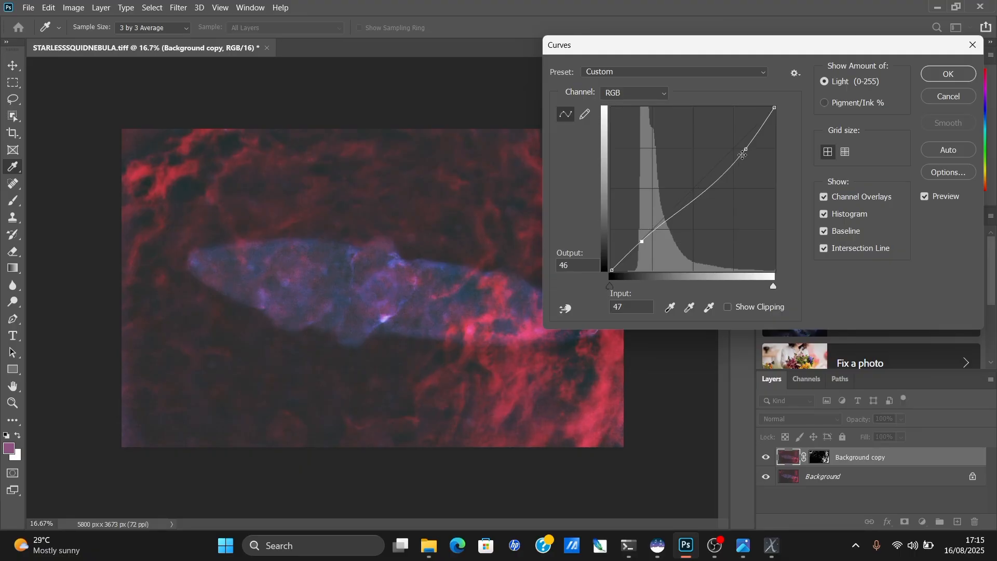
left_click_drag(746, 149, 743, 147)
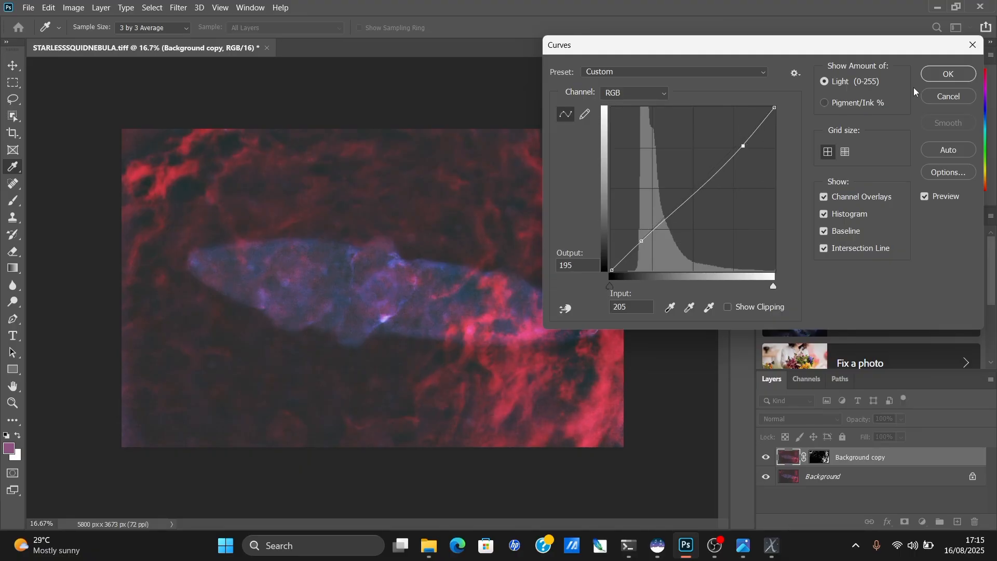
left_click(949, 74)
Try reshaping the Background copy's Red channel with Curves, lowering the shadows to about input 62, output 49.
left_click(73, 7)
mouse_move(93, 37)
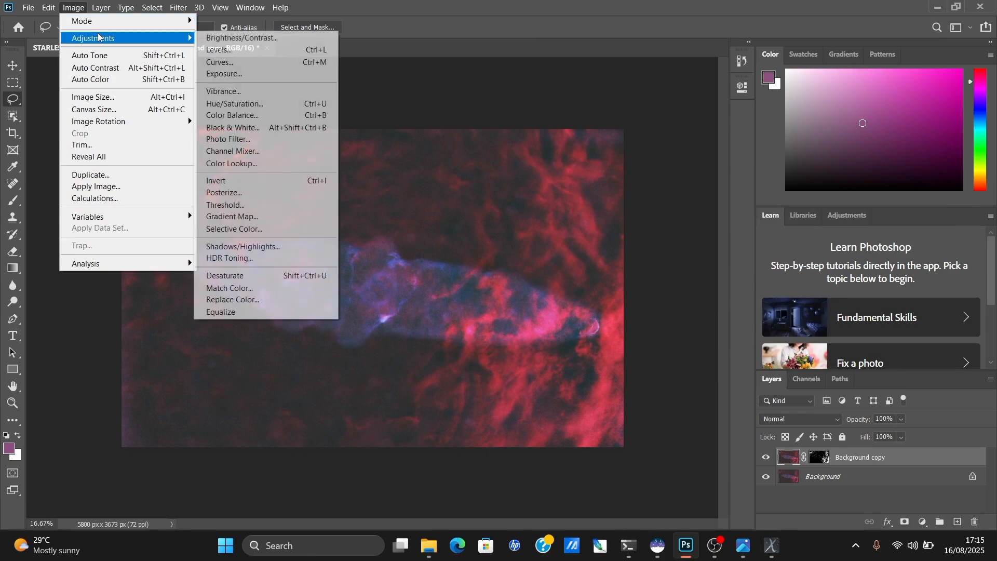
left_click(226, 61)
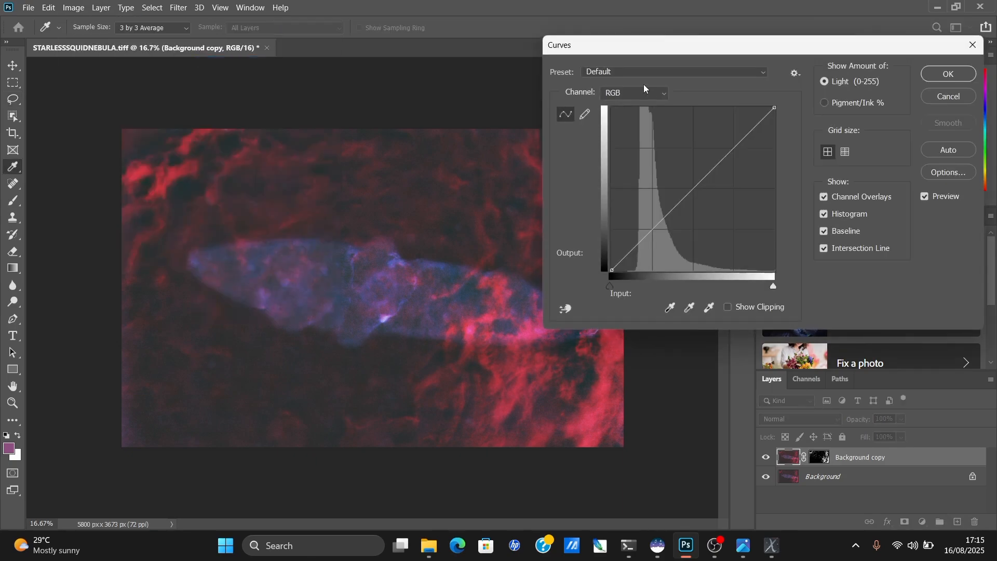
left_click(644, 94)
left_click(637, 117)
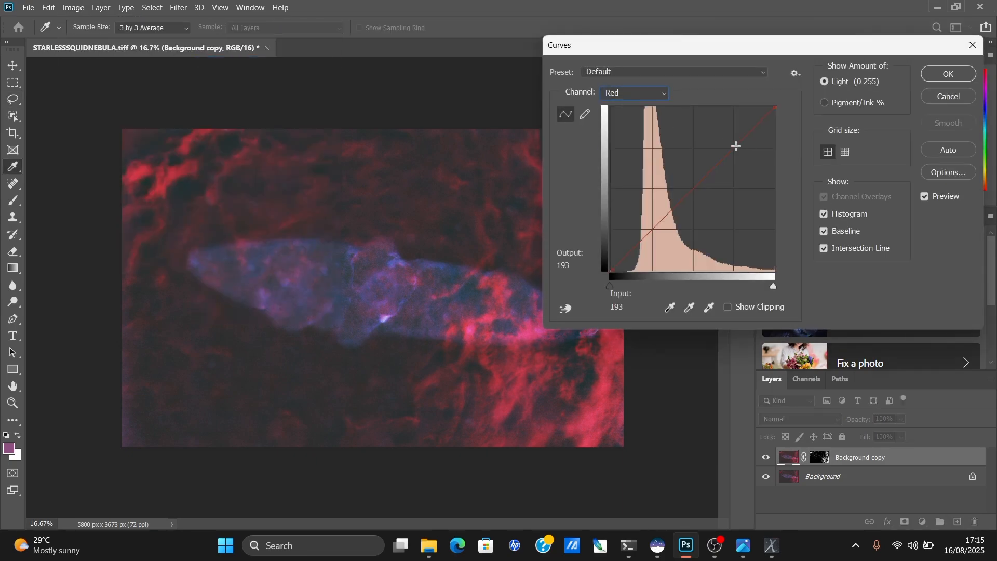
left_click(741, 148)
left_click(630, 229)
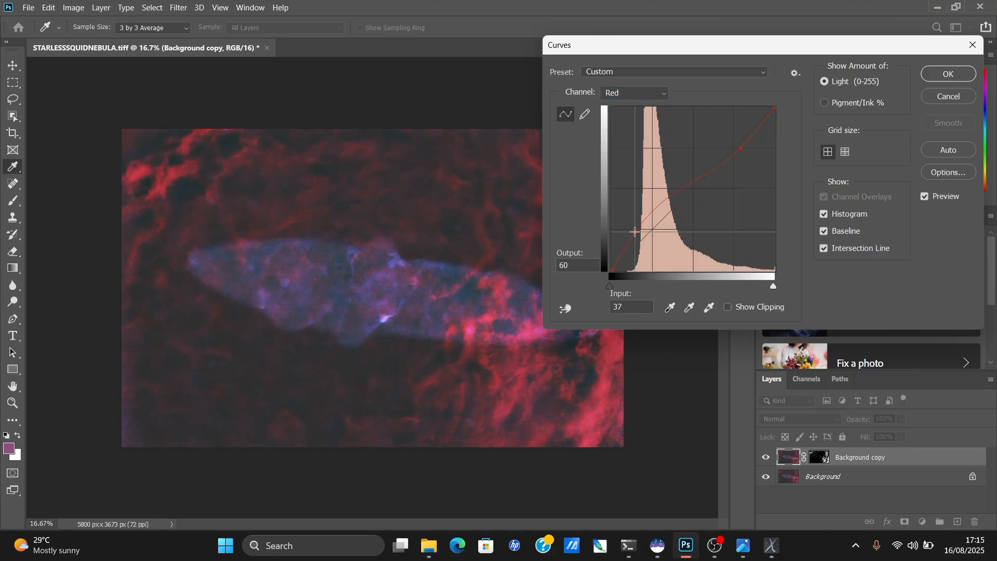
left_click_drag(630, 229, 651, 240)
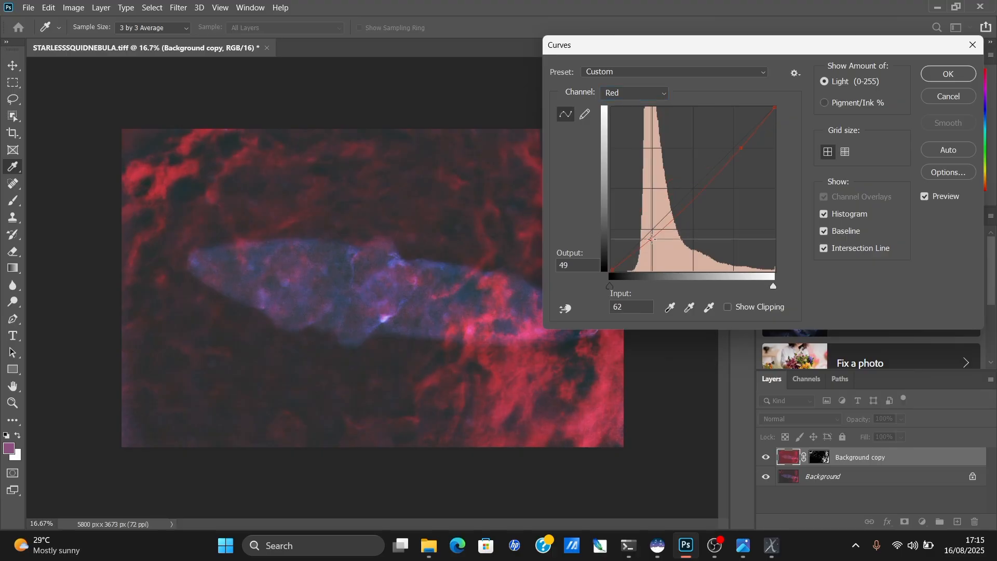
left_click(948, 97)
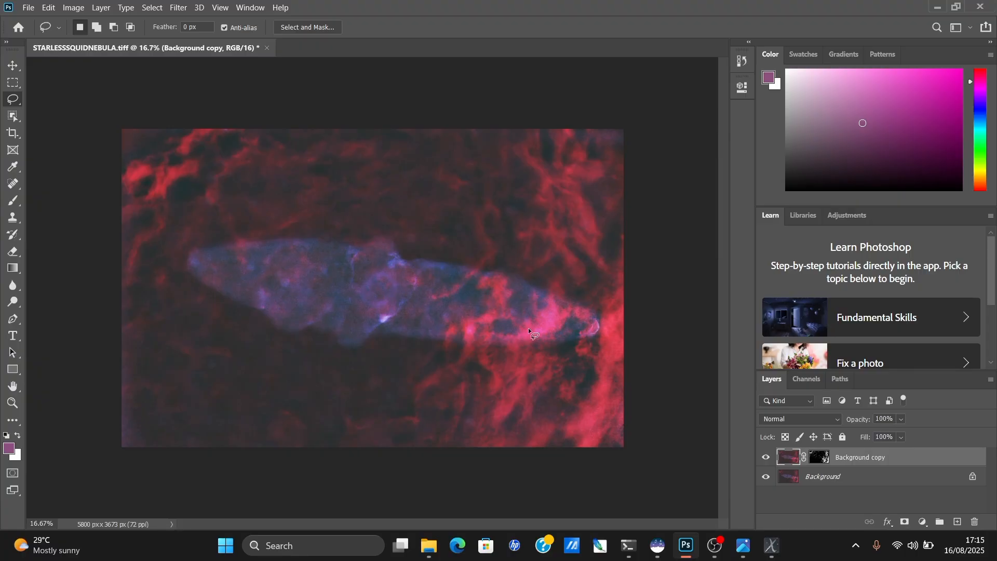
Apply the Background copy's layer mask and merge the layer down into the Background.
right_click(819, 456)
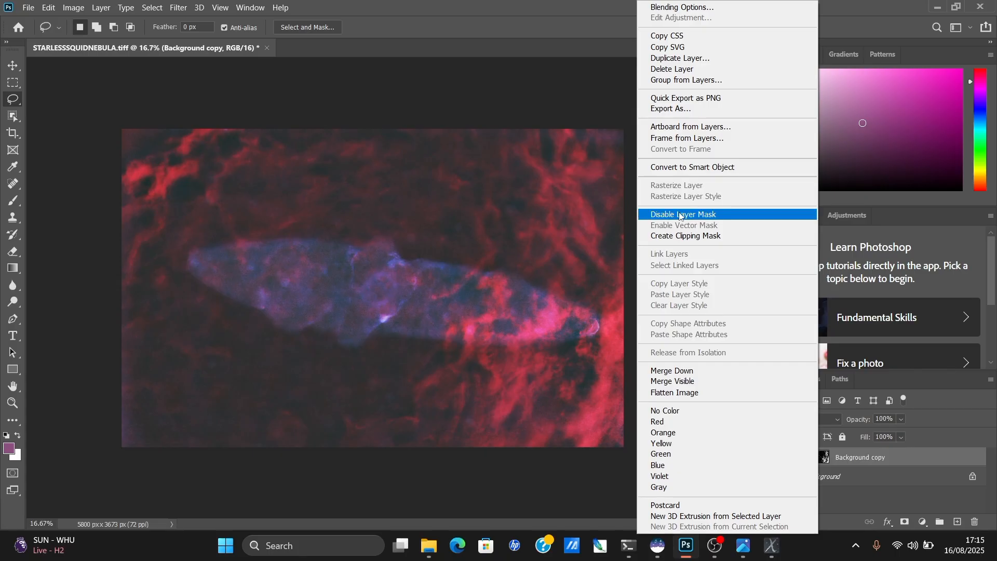
right_click(846, 457)
left_click(858, 471)
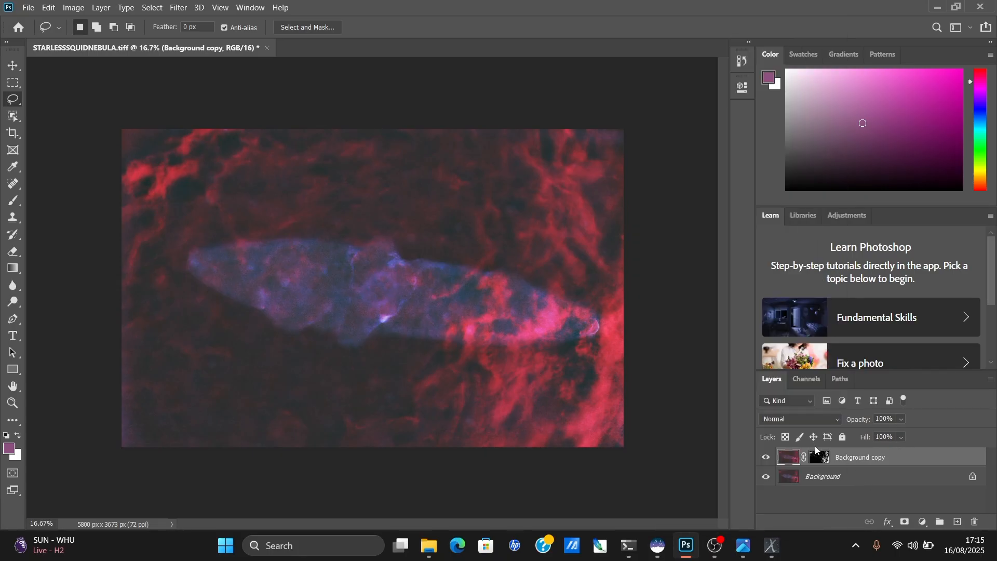
right_click(821, 457)
left_click(852, 371)
right_click(796, 457)
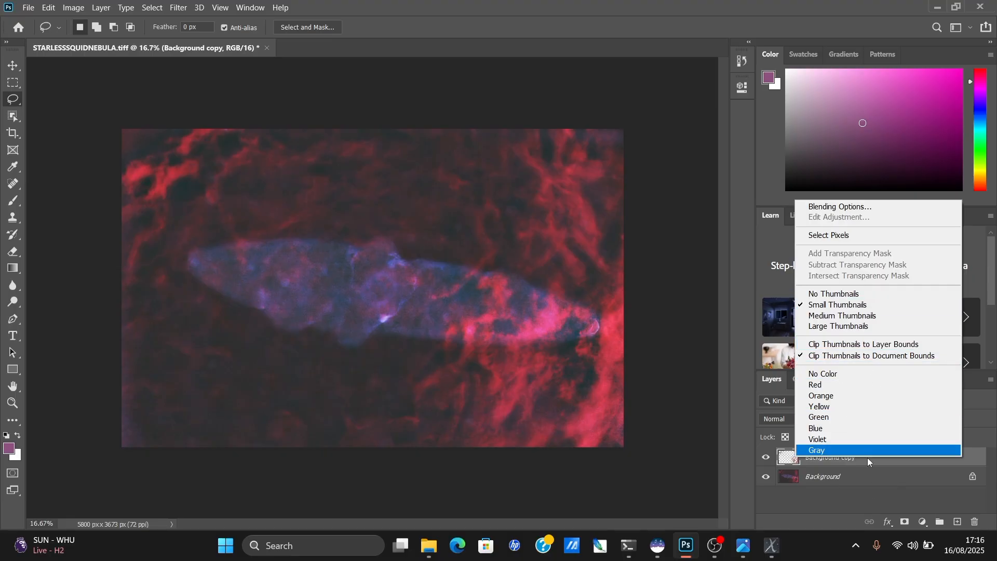
left_click(881, 487)
right_click(840, 463)
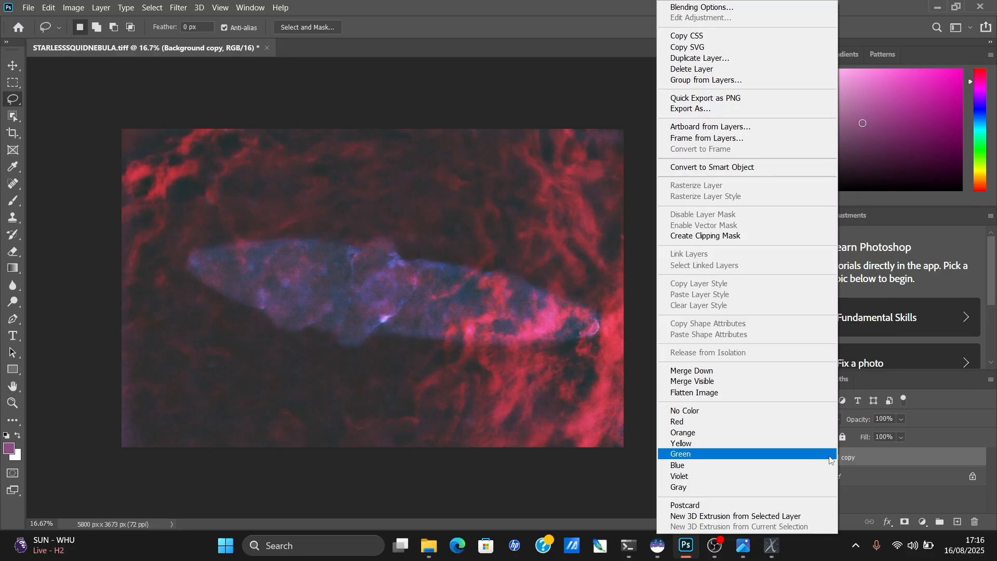
left_click(736, 370)
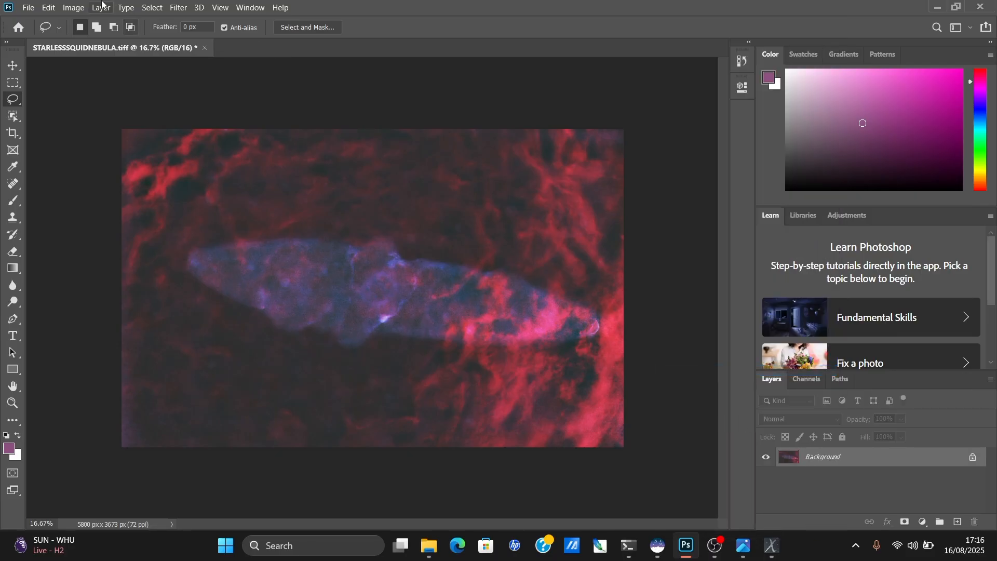
Boost the merged image's contrast with an RGB curve through input 164, output 191; input 36, output 34; and input 84, output 93.
left_click(75, 8)
mouse_move(108, 39)
left_click(222, 62)
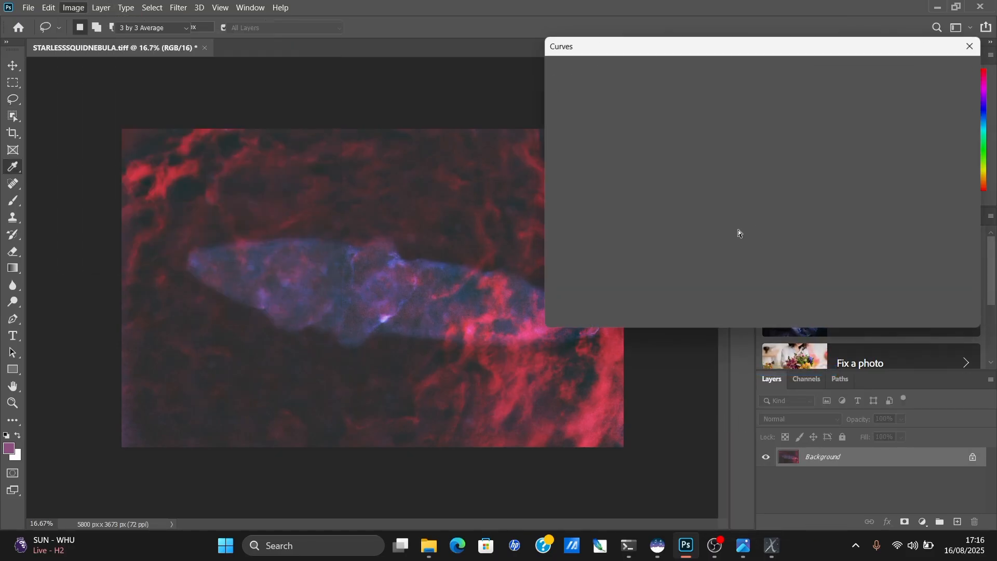
left_click_drag(727, 153, 717, 149)
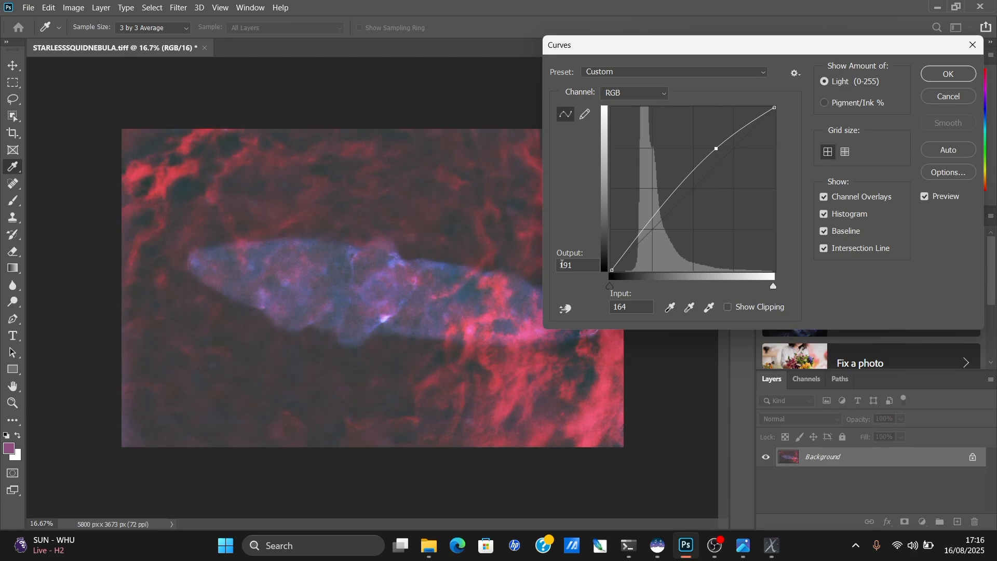
left_click_drag(633, 243, 635, 250)
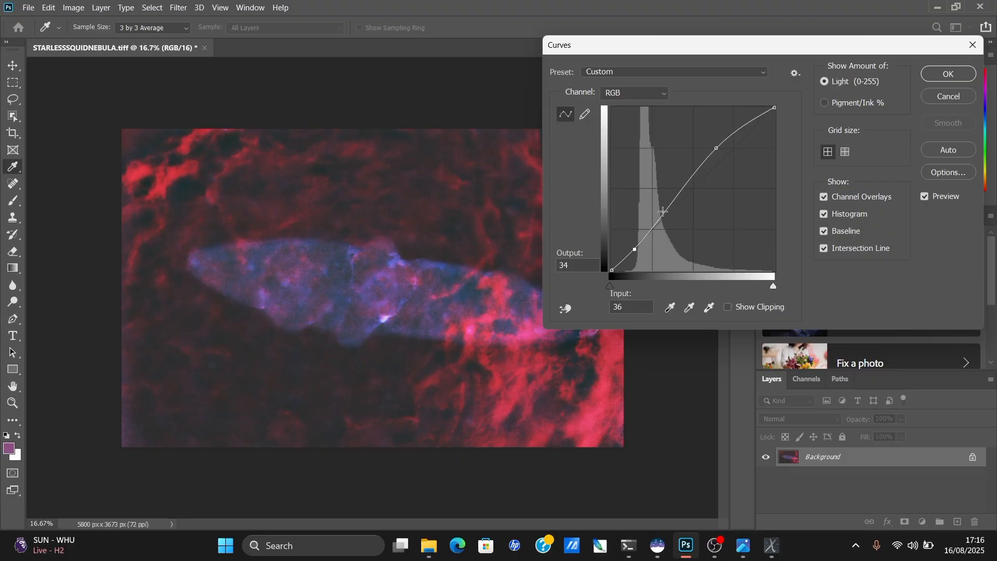
left_click_drag(663, 211, 667, 213)
left_click(925, 196)
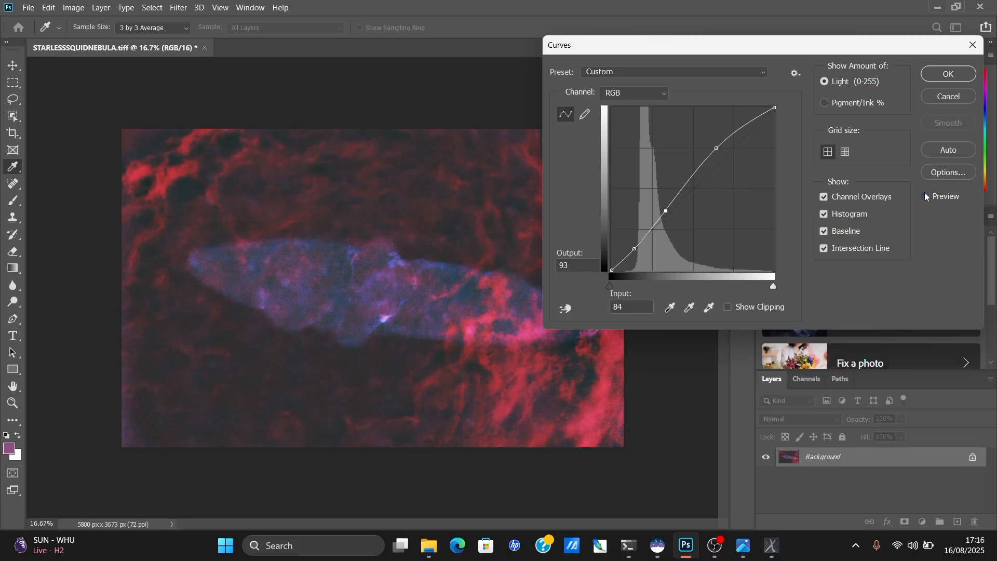
left_click(926, 196)
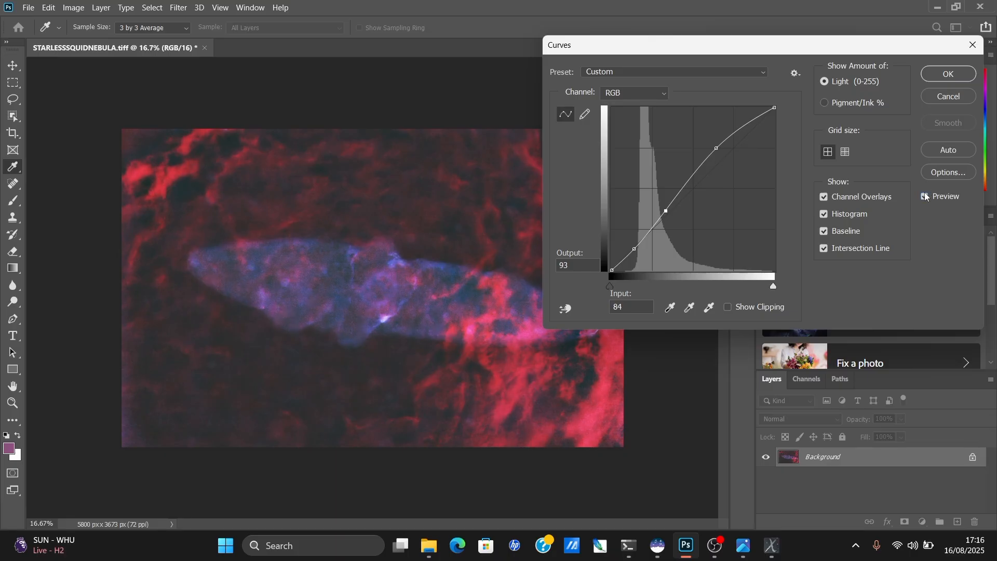
left_click(961, 78)
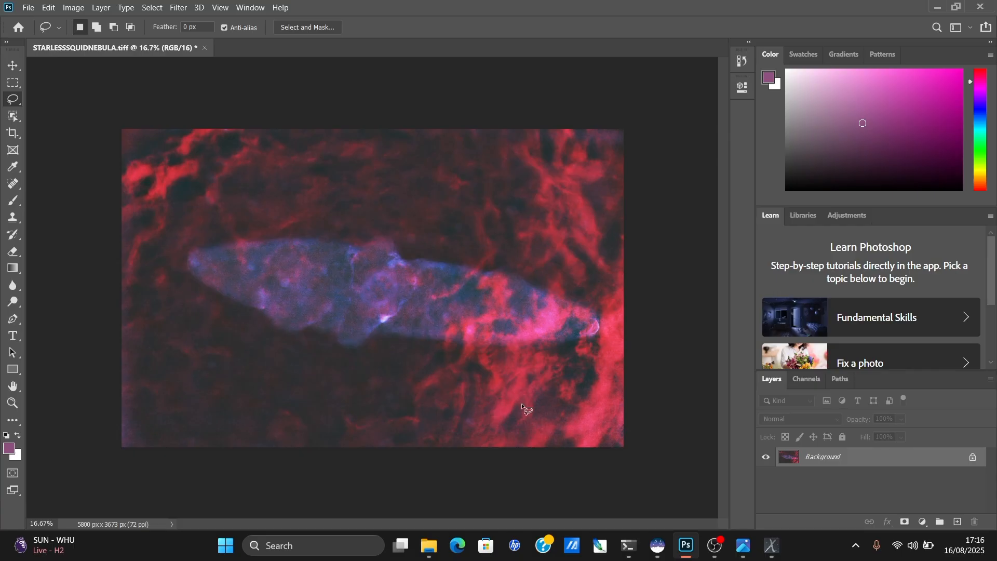
Lower the whole image's saturation slightly with Hue/Saturation.
left_click(78, 8)
mouse_move(130, 38)
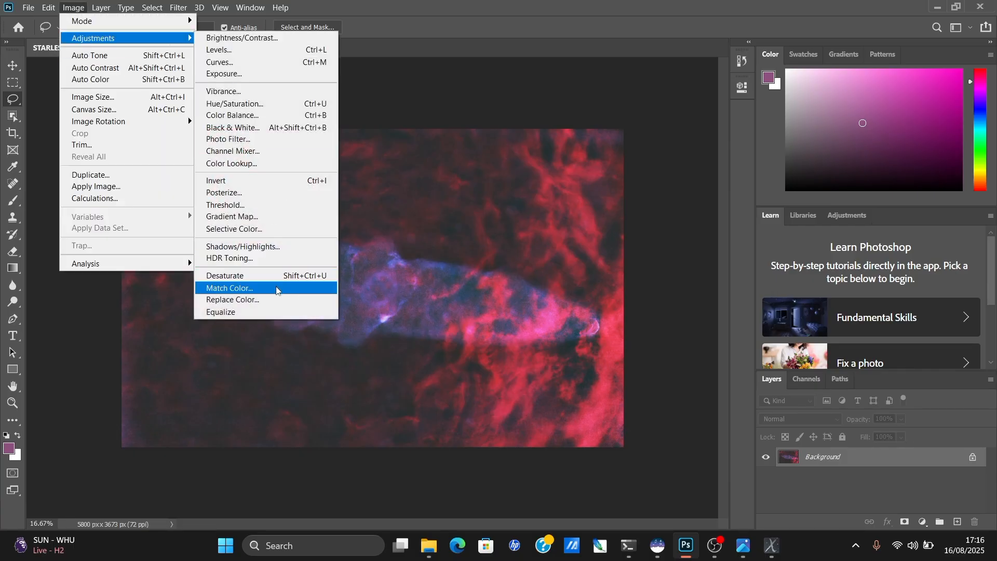
left_click(243, 104)
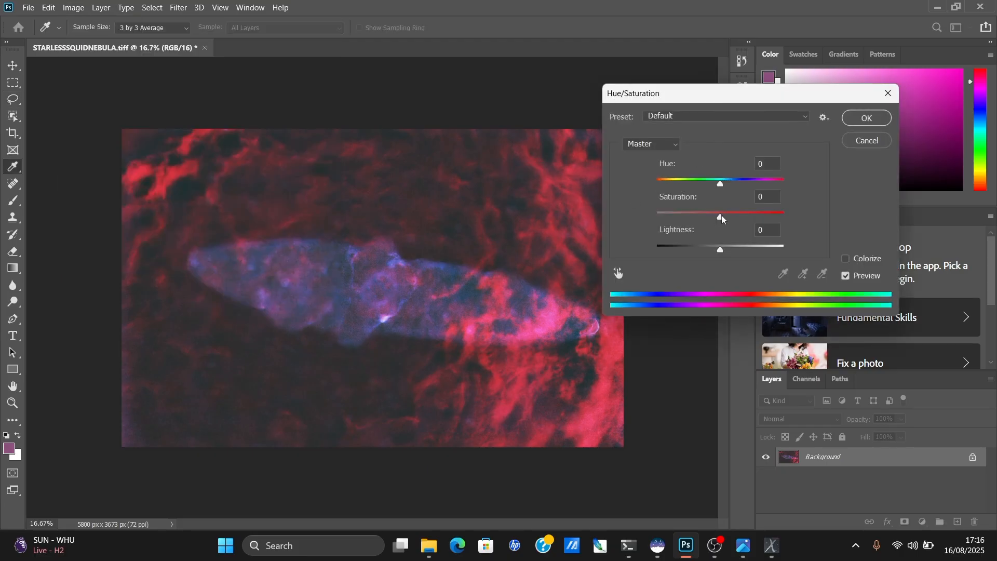
left_click_drag(721, 215, 716, 217)
left_click(866, 118)
key("l")
left_click(73, 7)
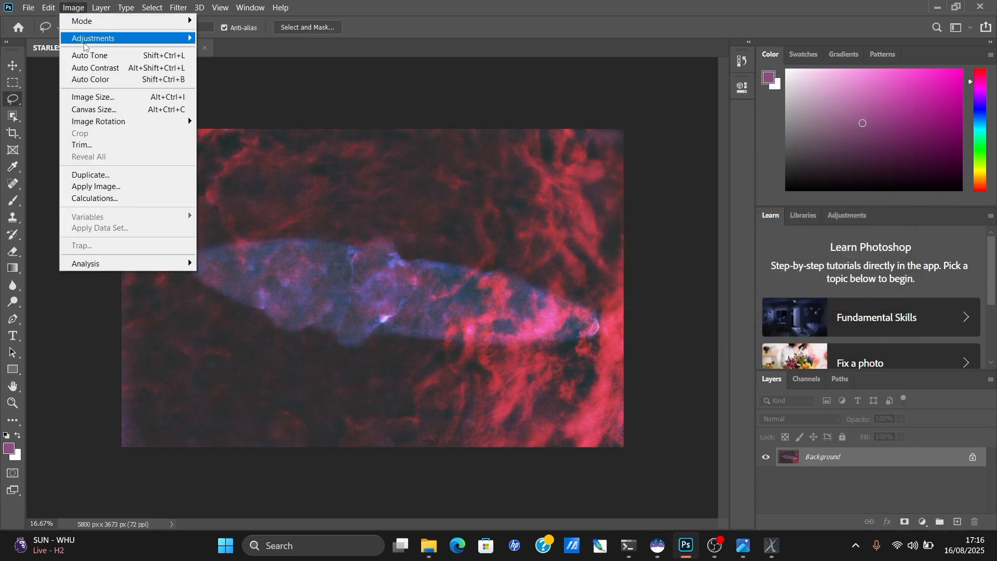
mouse_move(92, 45)
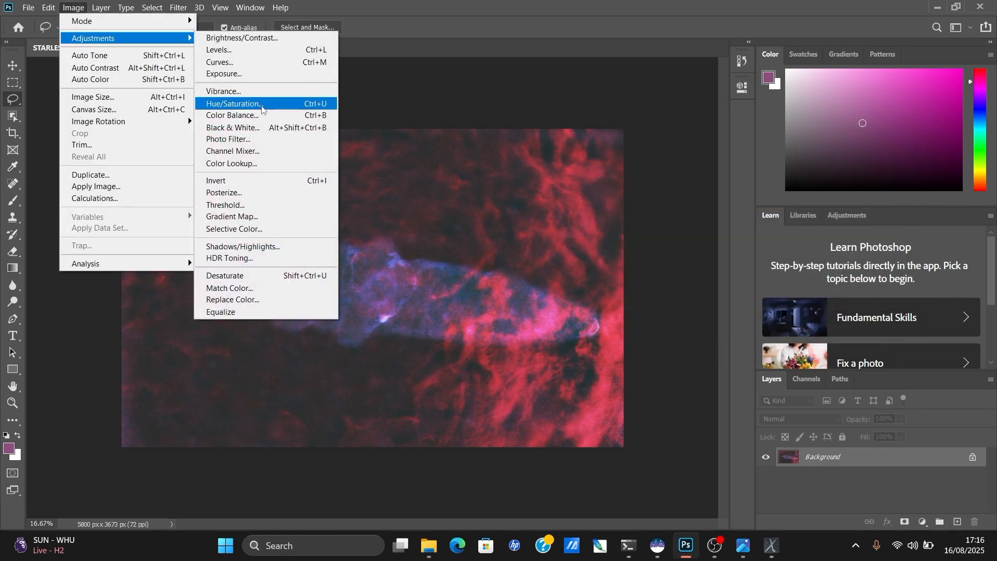
left_click(267, 118)
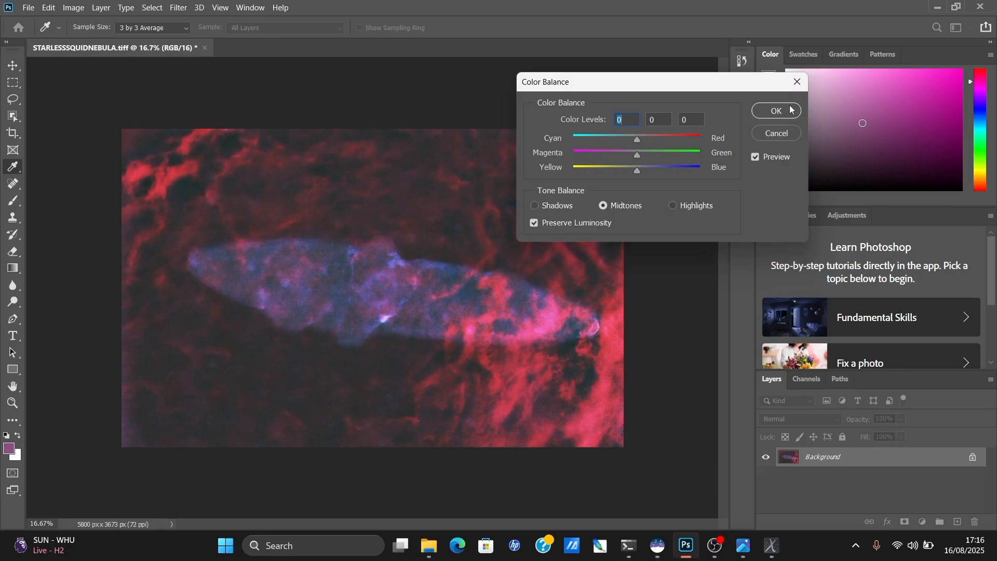
left_click(797, 81)
Set the Blues saturation to +14 and the Cyans saturation to 0 with Hue/Saturation.
left_click(74, 7)
mouse_move(176, 45)
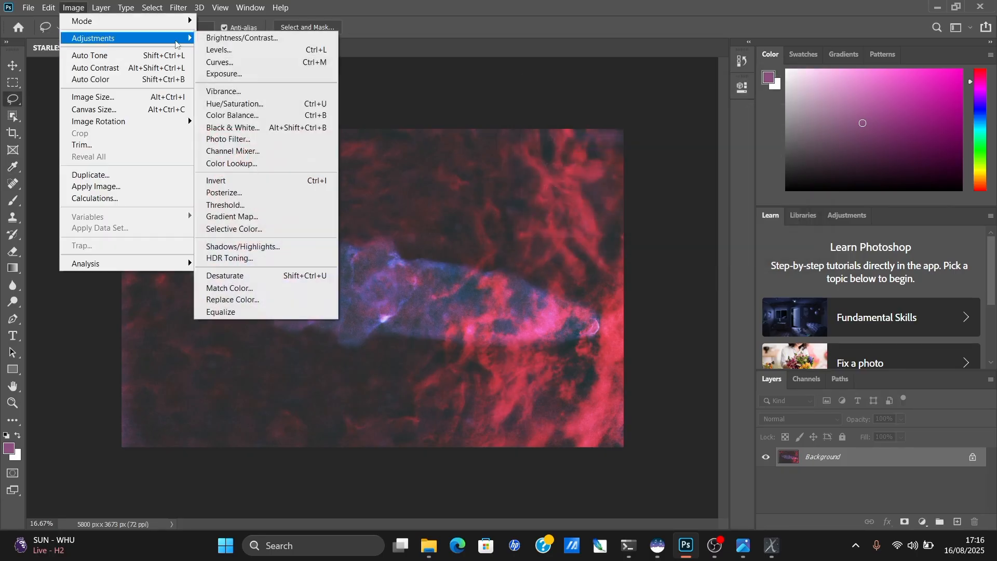
left_click(234, 103)
left_click(660, 143)
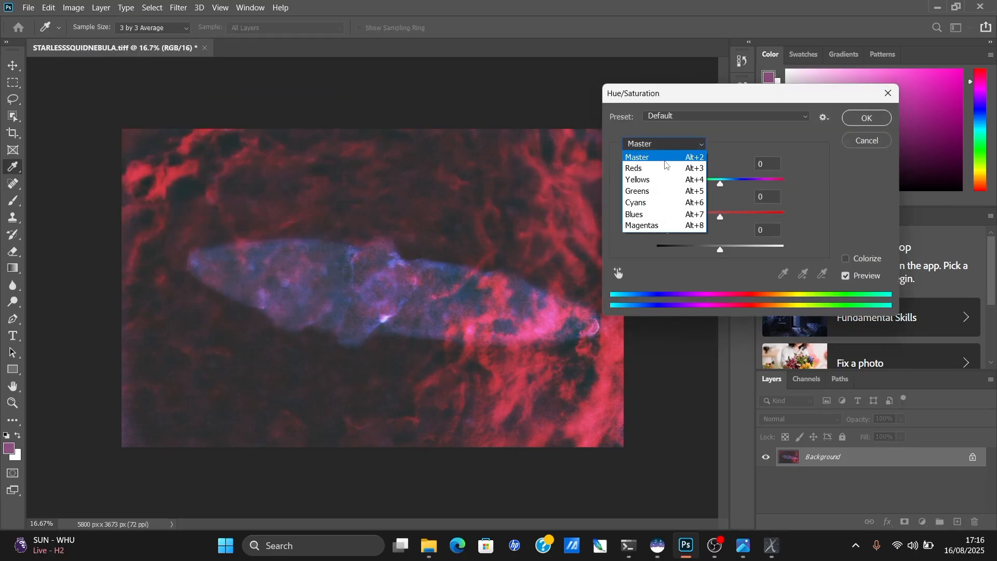
left_click(666, 214)
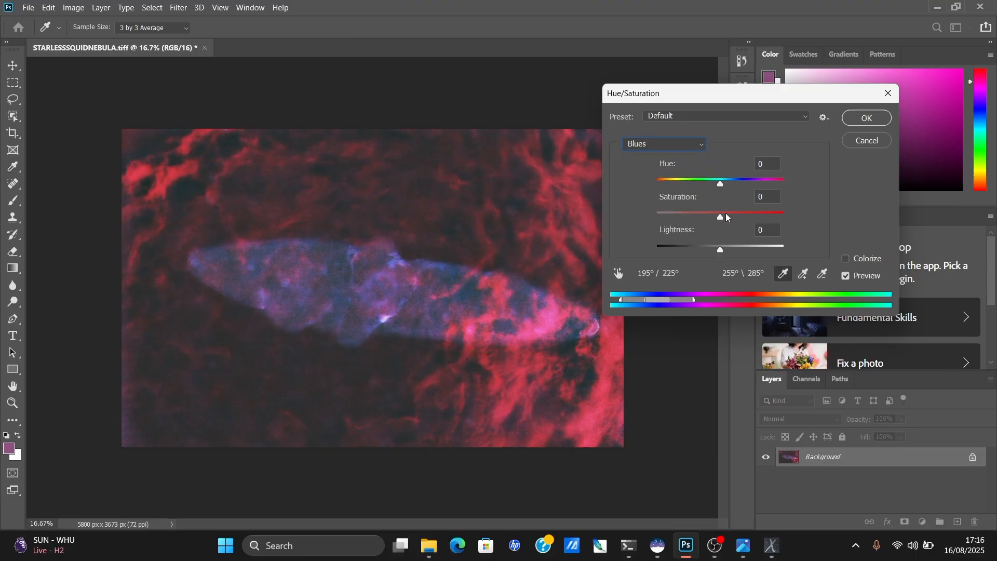
mouse_move(725, 215)
left_mouse_down()
mouse_move(743, 216)
mouse_move(728, 216)
left_mouse_up()
left_click(684, 141)
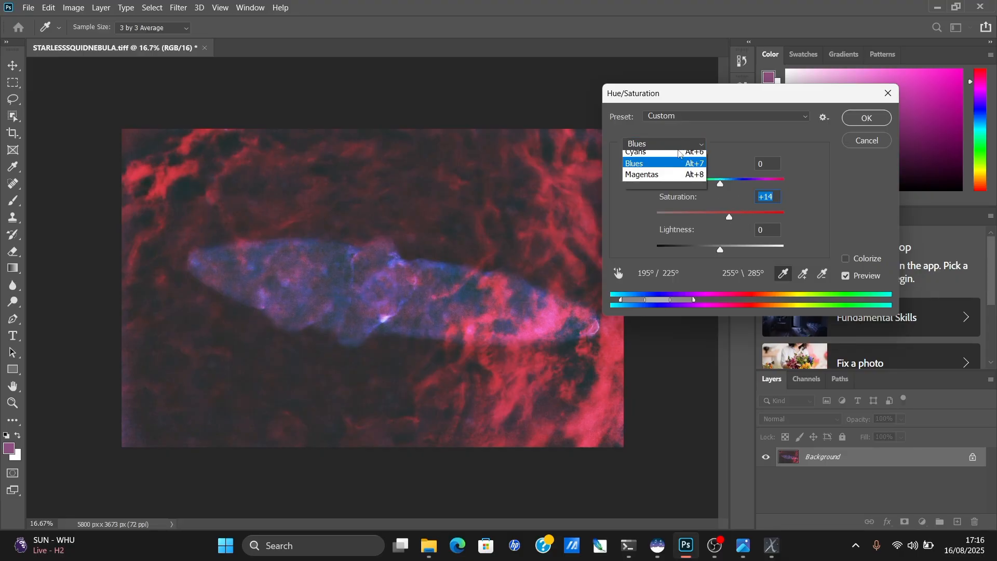
left_click(673, 203)
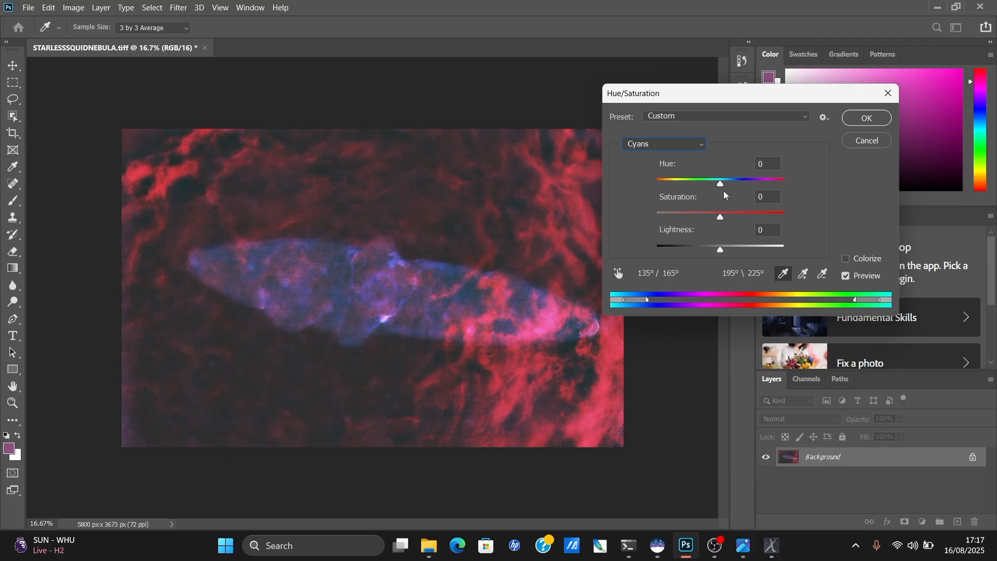
left_click_drag(774, 219, 723, 220)
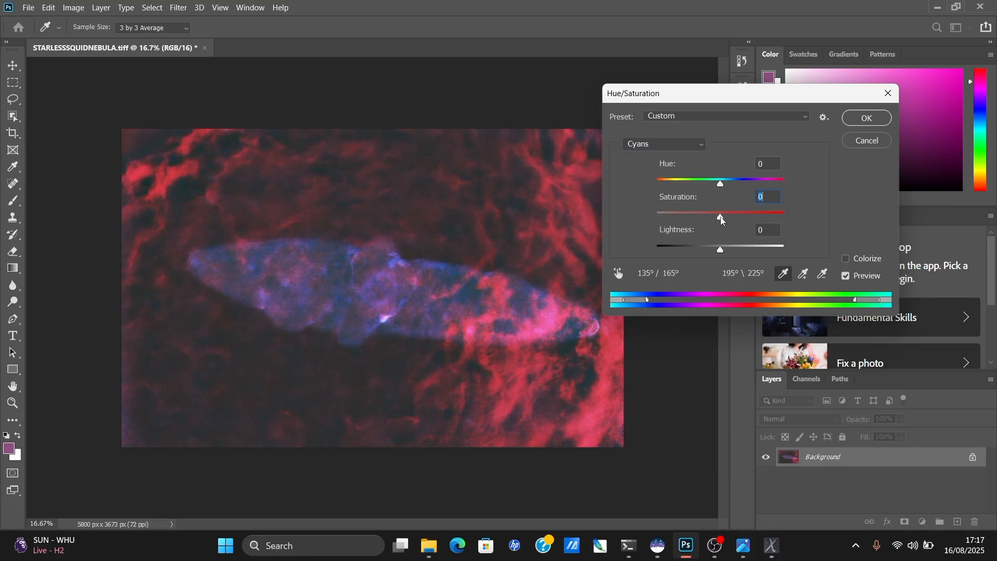
left_click(866, 120)
Try shifting the Master hue and lightness in Hue/Saturation, returning both to 0.
left_click(73, 7)
left_click(123, 5)
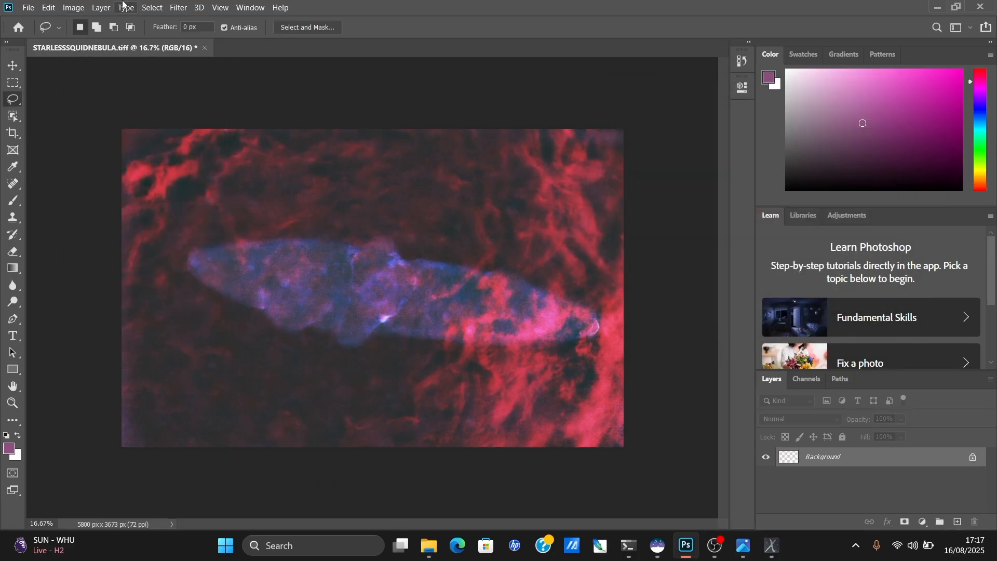
left_click(73, 7)
mouse_move(93, 38)
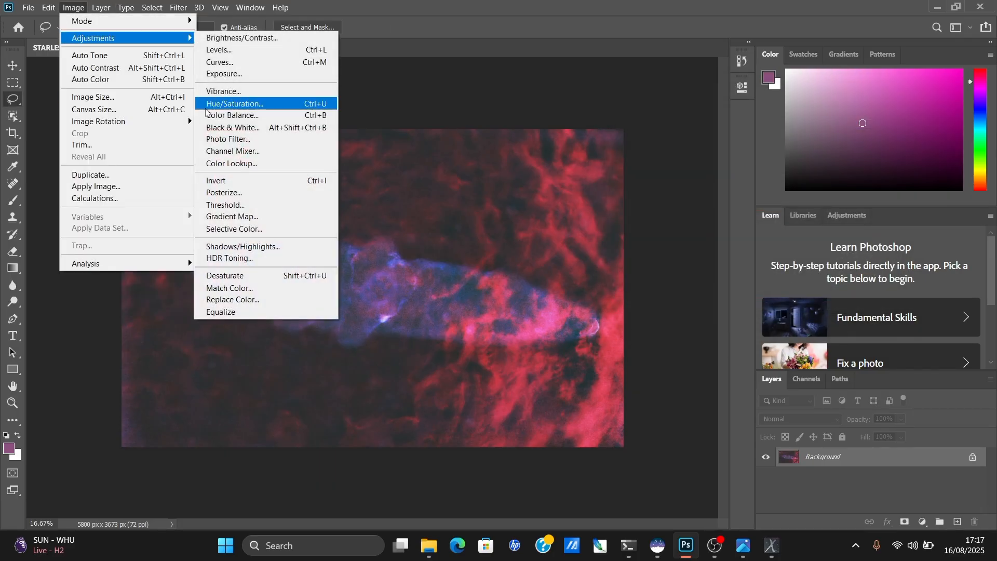
left_click(235, 104)
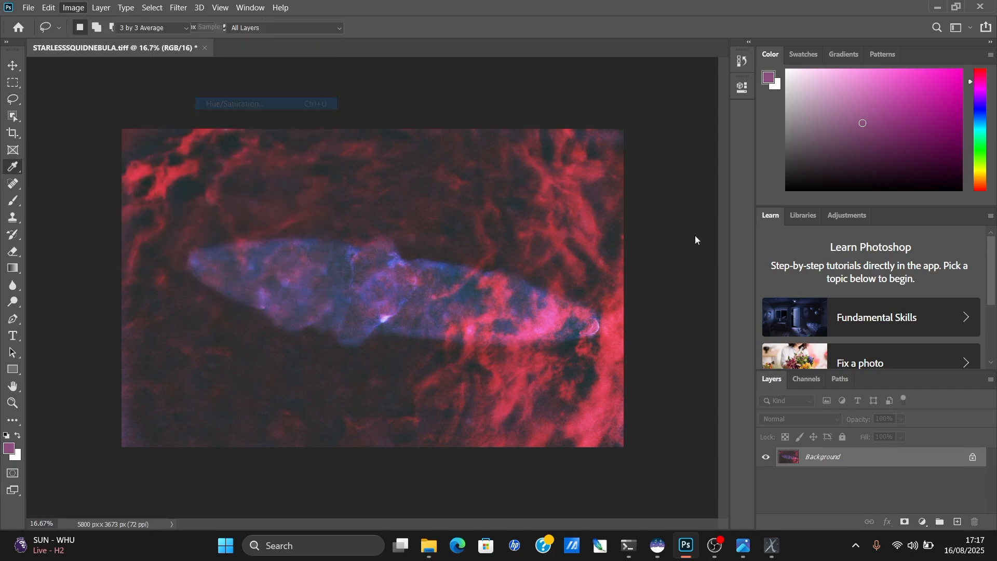
mouse_move(729, 183)
left_mouse_down()
mouse_move(742, 182)
mouse_move(722, 186)
left_mouse_up()
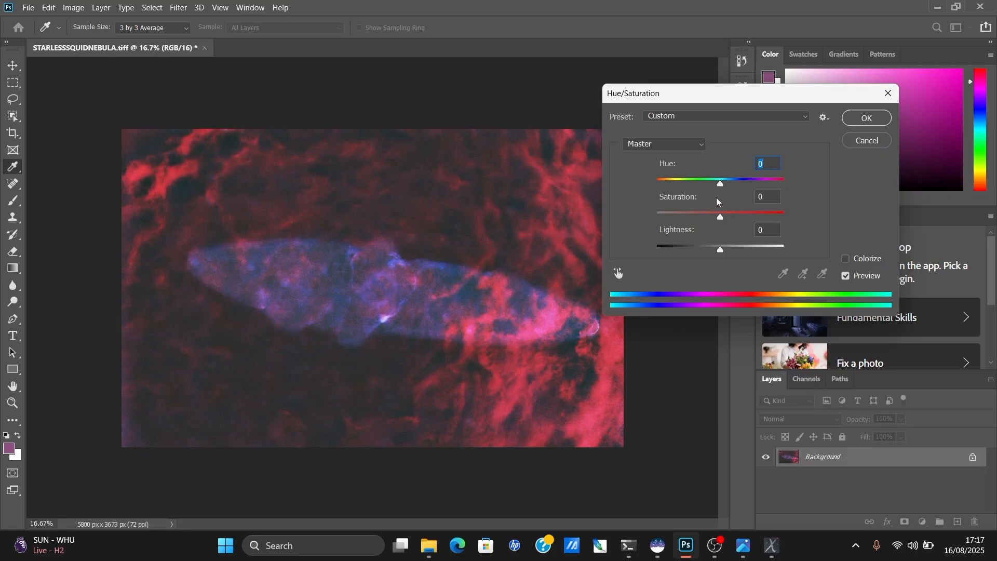
left_click_drag(739, 252, 720, 254)
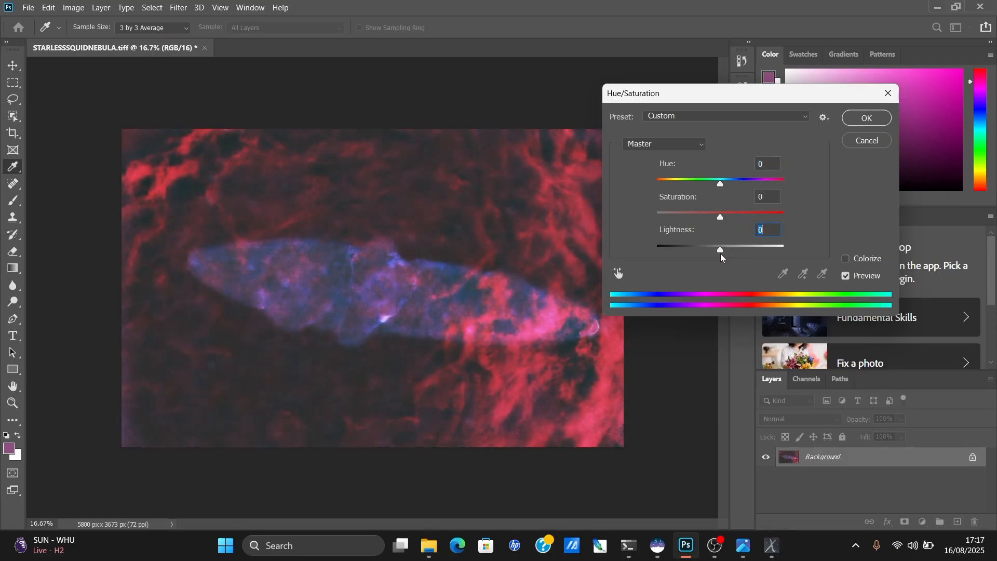
Raise the Blues lightness to about +4 and slightly increase the Blues saturation.
left_click(675, 145)
left_click(675, 214)
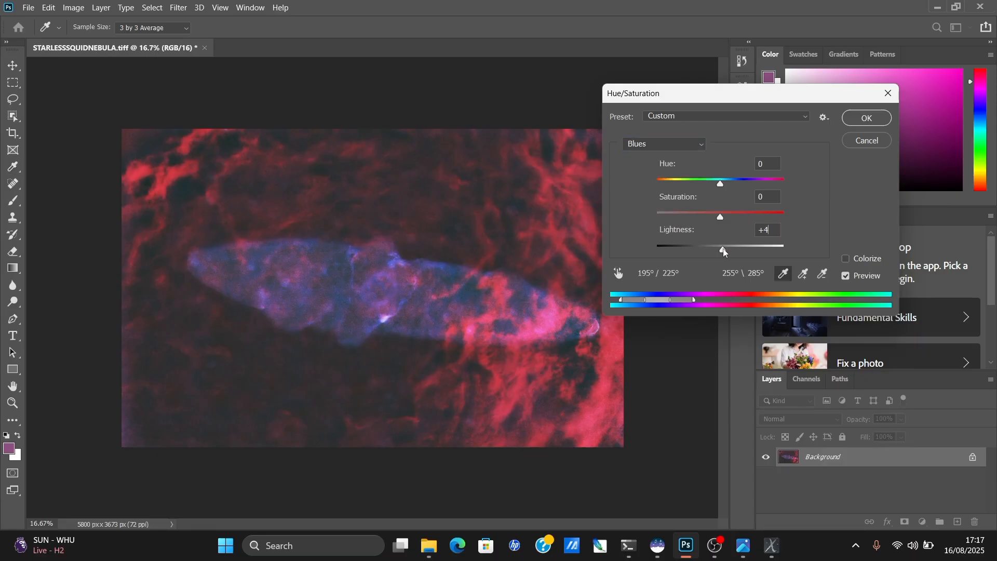
left_click_drag(724, 253, 723, 253)
left_click_drag(720, 218, 725, 219)
left_click(867, 118)
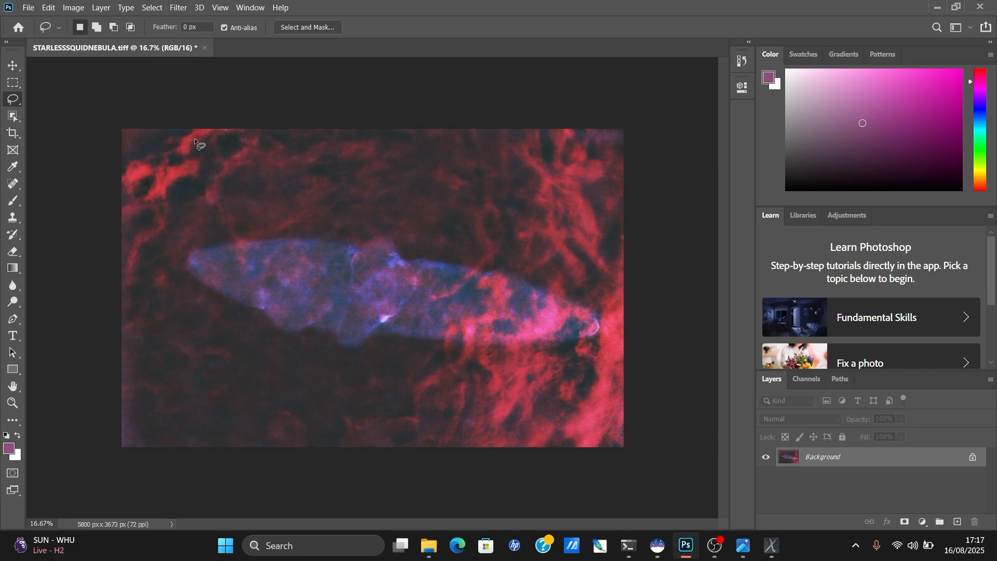
Apply the Reduce Noise filter with a strength below 10, Preserve Details 18%, Reduce Color Noise 93% and Sharpen Details 18%.
left_click(13, 403)
left_click_drag(250, 279, 276, 281)
right_click(285, 295)
left_click(322, 285)
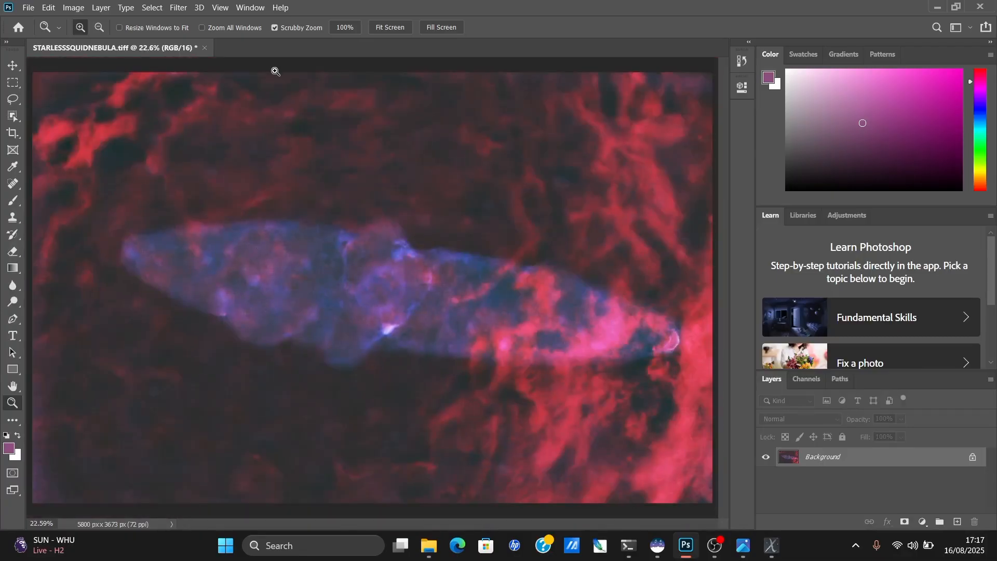
left_click(180, 7)
mouse_move(234, 181)
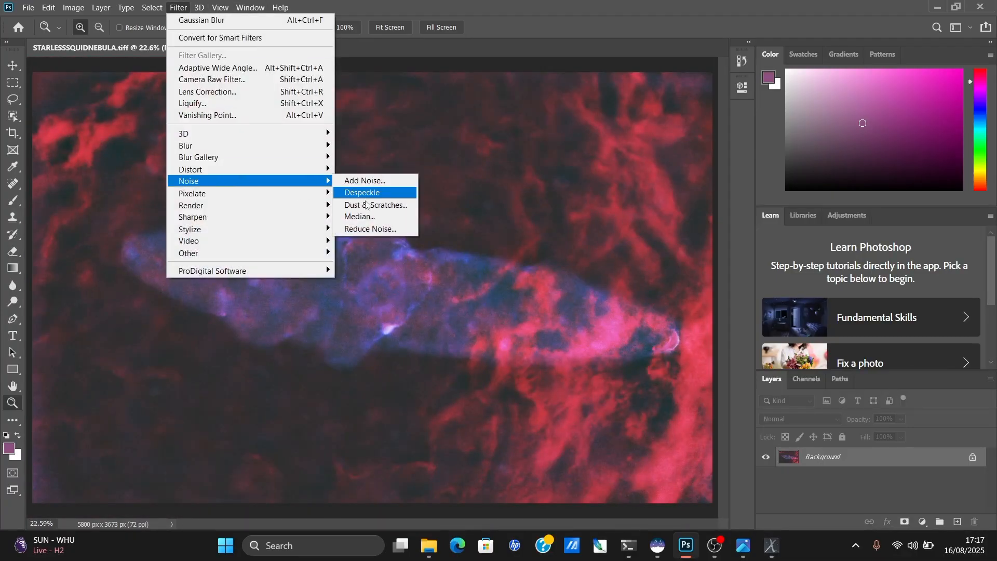
left_click(372, 230)
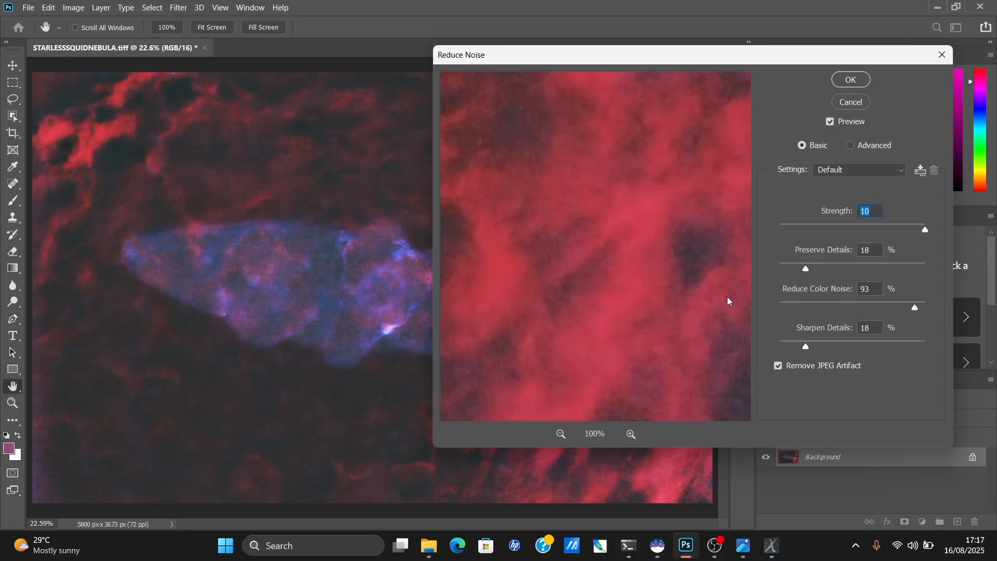
left_click_drag(599, 285, 699, 299)
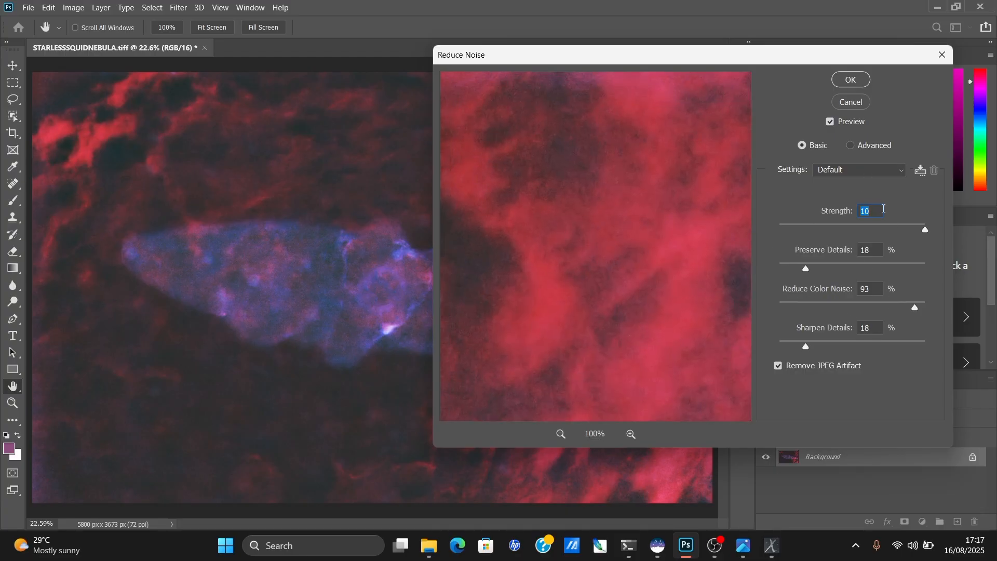
left_click(899, 227)
left_click(850, 80)
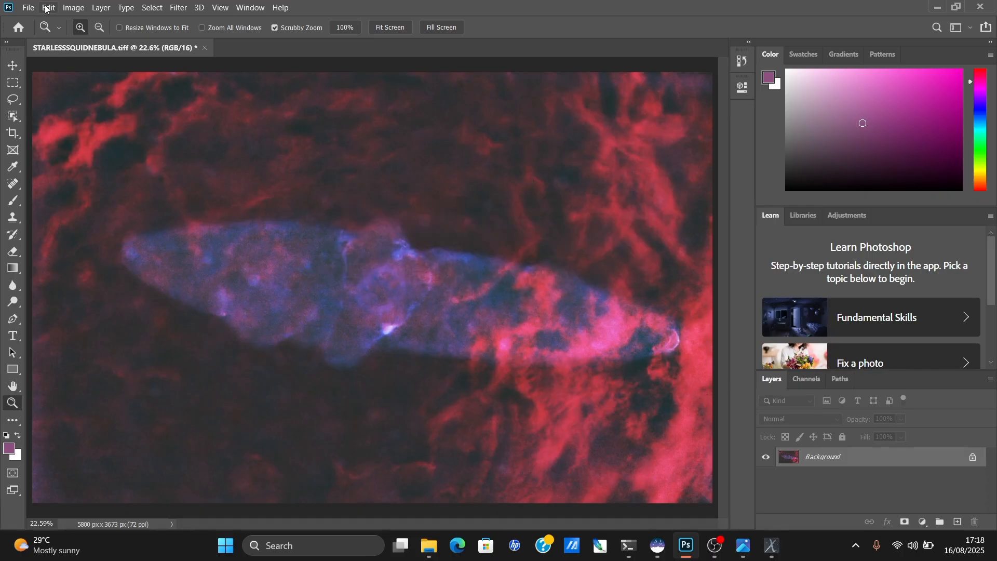
right_click(346, 342)
left_click(391, 411)
right_click(348, 356)
left_click(384, 427)
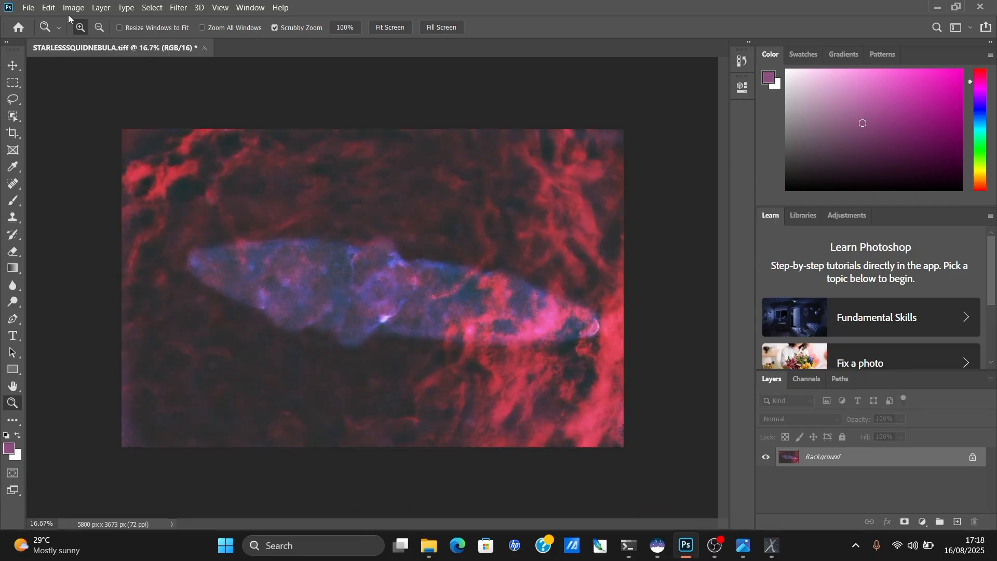
Save the edited starless TIFF and switch to Siril.
left_click(28, 9)
left_click(57, 146)
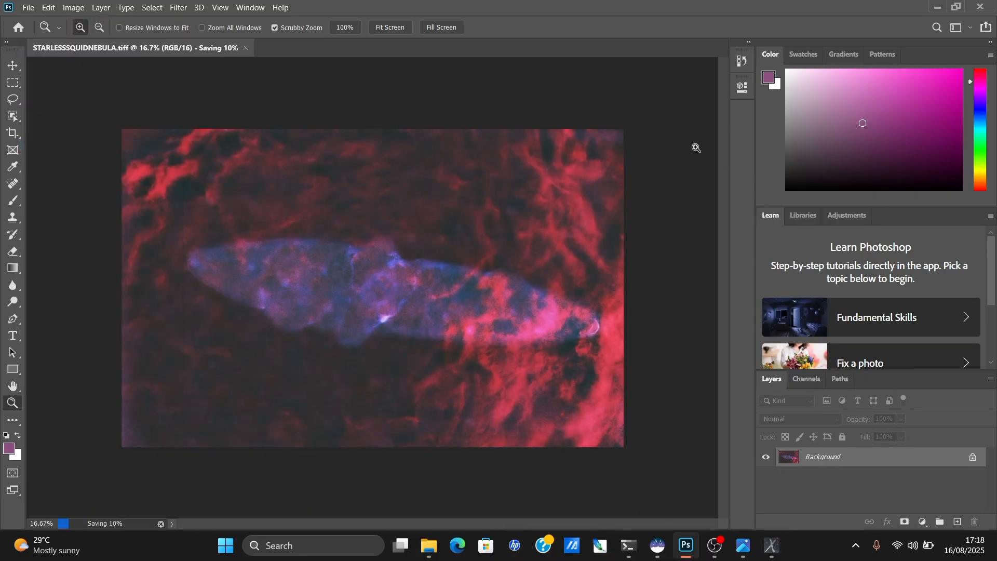
left_click(939, 7)
left_click(657, 546)
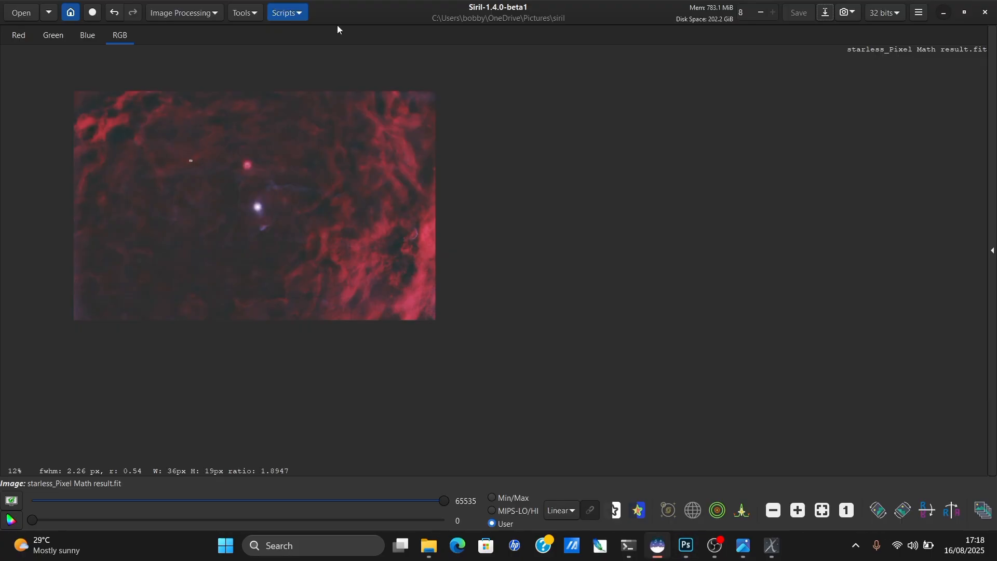
Load STARLESSSQUIDNEBULA.tiff from the desktop into Siril and maximize the program window.
double_click(331, 17)
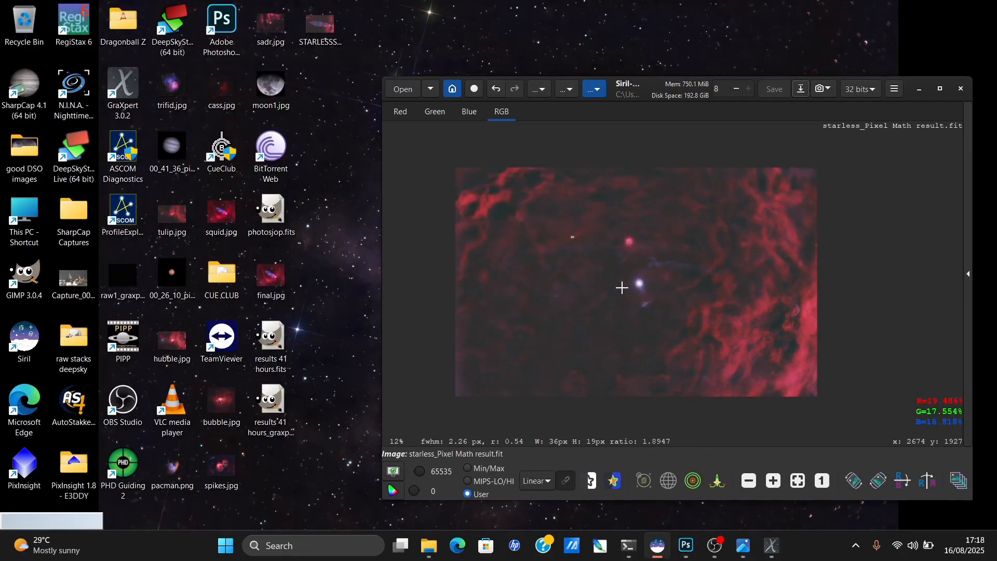
scroll(622, 287, "up", 5)
scroll(621, 287, "down", 5)
left_click_drag(320, 24, 652, 255)
left_click(773, 335)
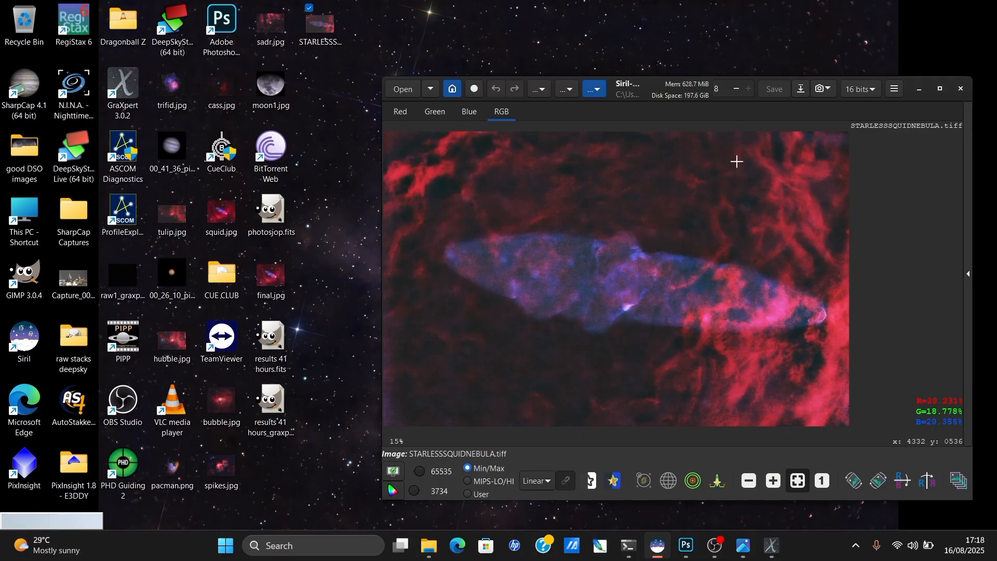
left_click_drag(669, 91, 296, 2)
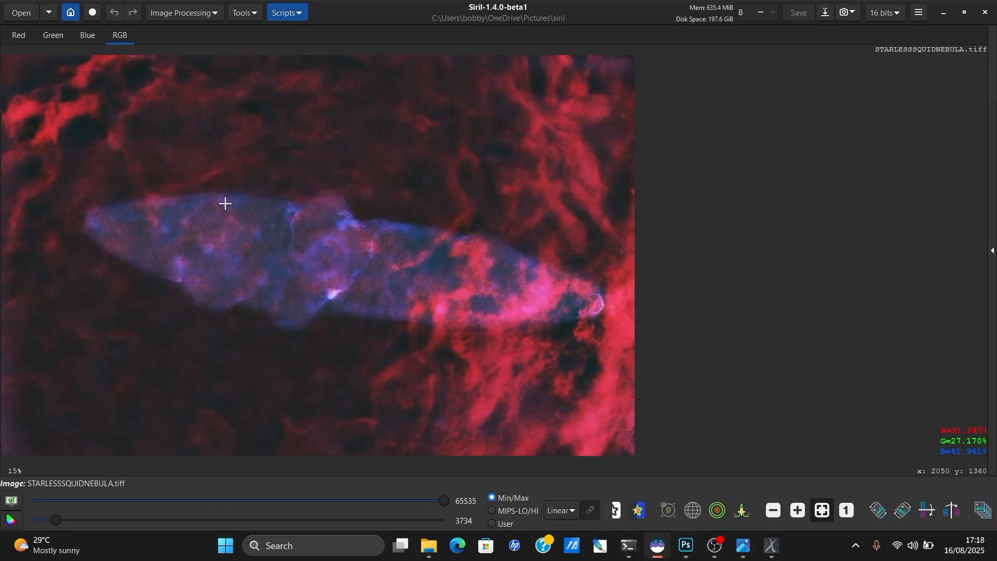
scroll(225, 203, "down", 1)
scroll(223, 207, "up", 2)
Darken the background with a Histogram Transformation, raising the shadows point to 0.0204082.
left_click(183, 12)
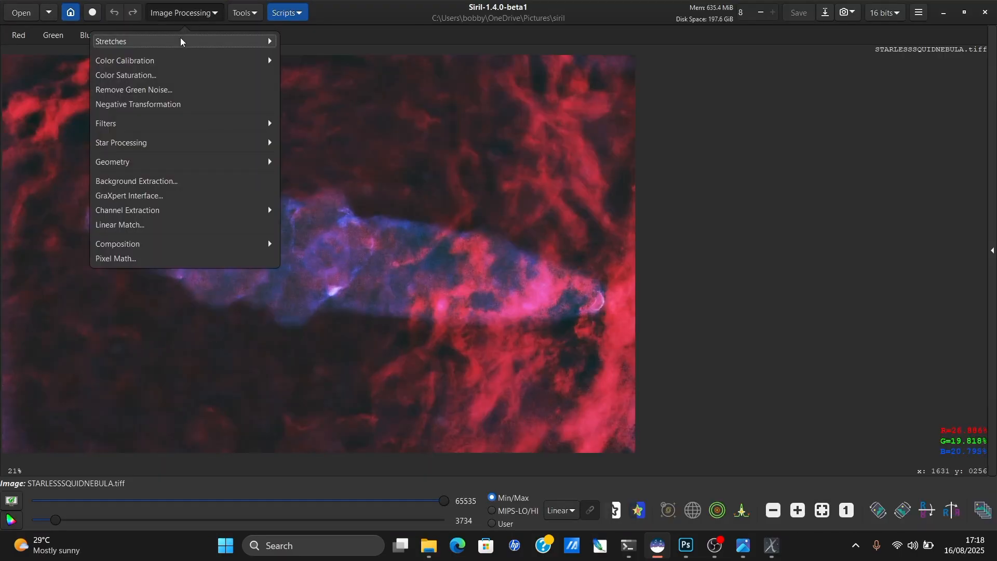
left_click(181, 42)
left_click(208, 89)
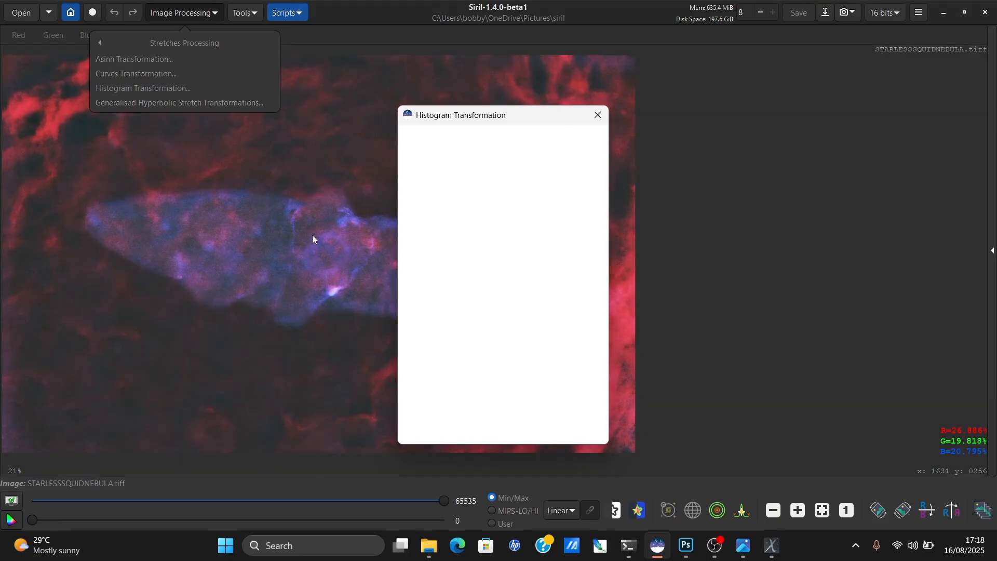
scroll(311, 244, "down", 1)
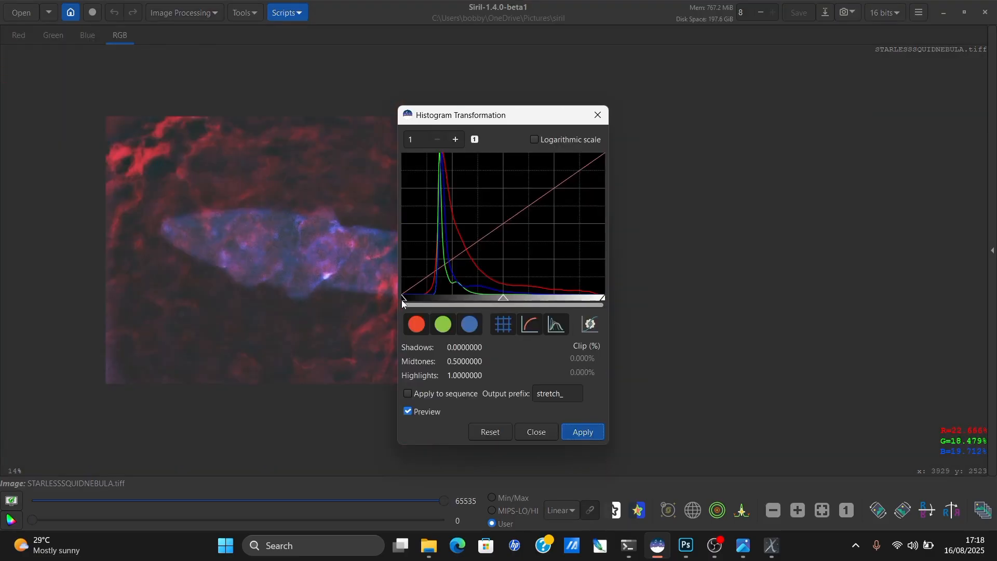
left_click_drag(403, 301, 407, 299)
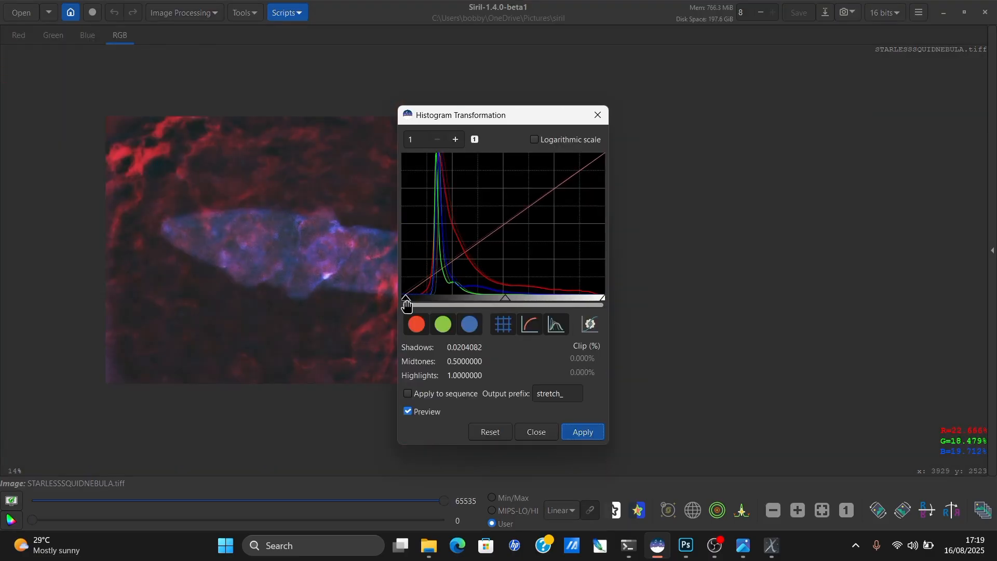
left_click(583, 431)
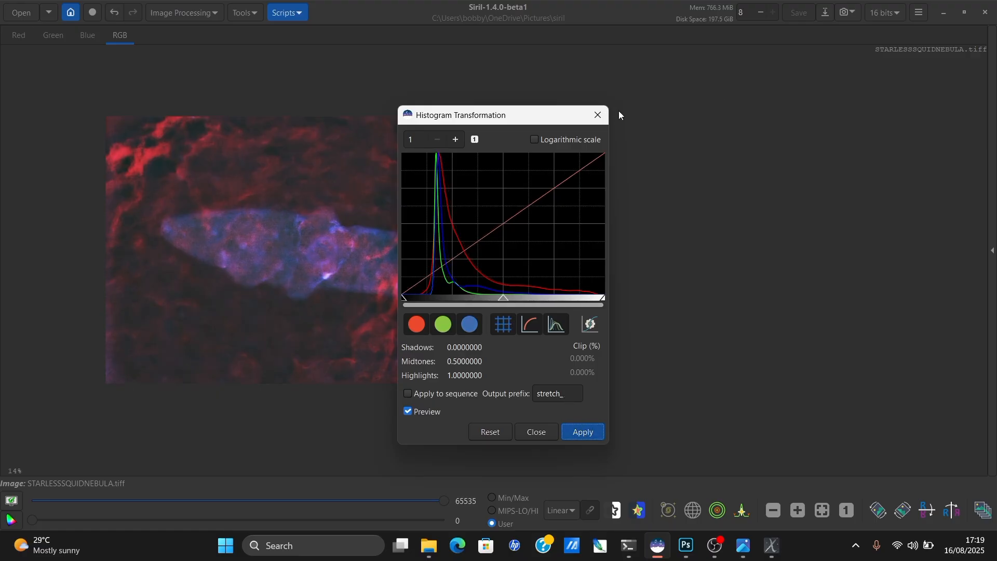
left_click(598, 115)
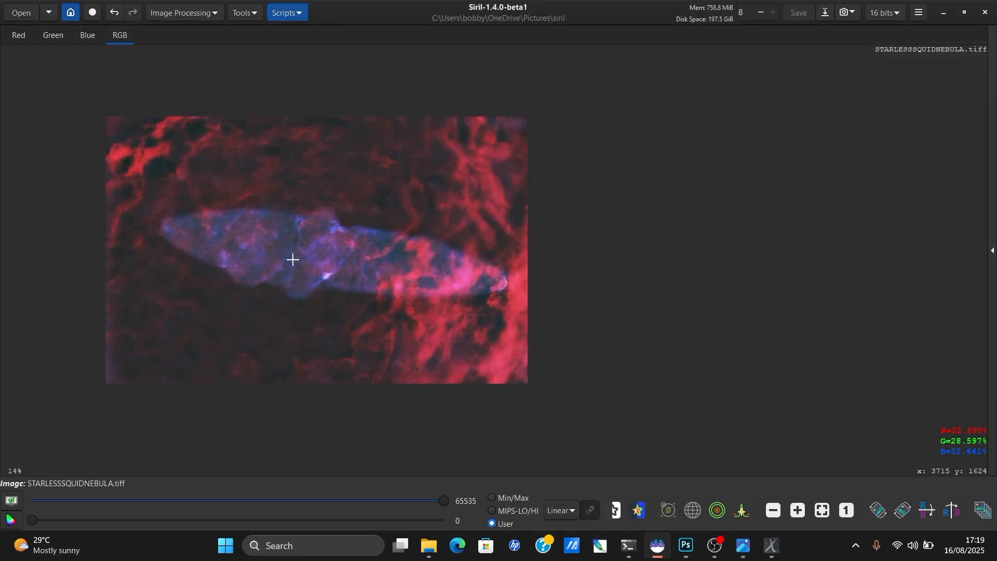
Apply the Noise Reduction filter to the starless nebula image.
scroll(293, 259, "up", 4)
left_click(200, 11)
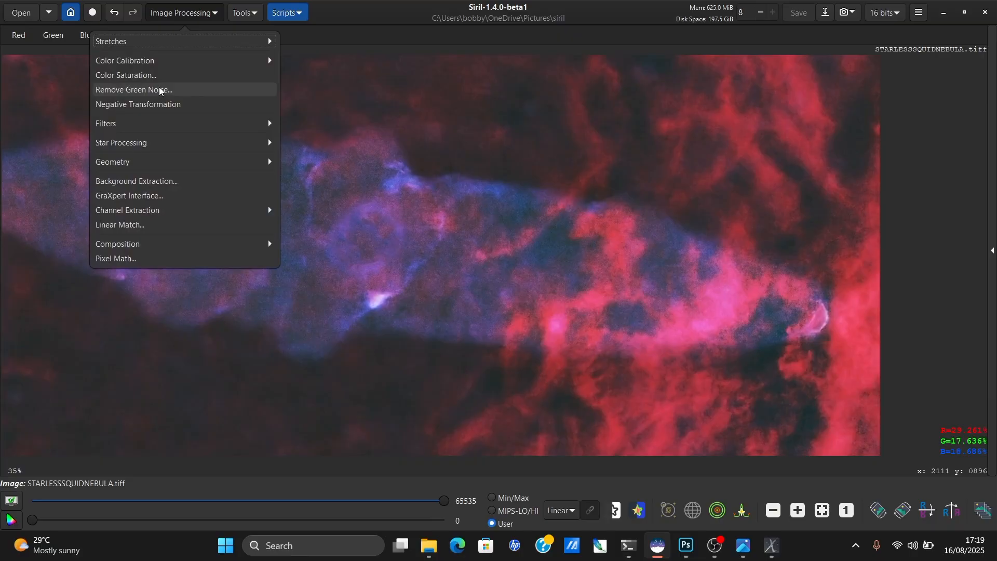
left_click(174, 123)
left_click(171, 176)
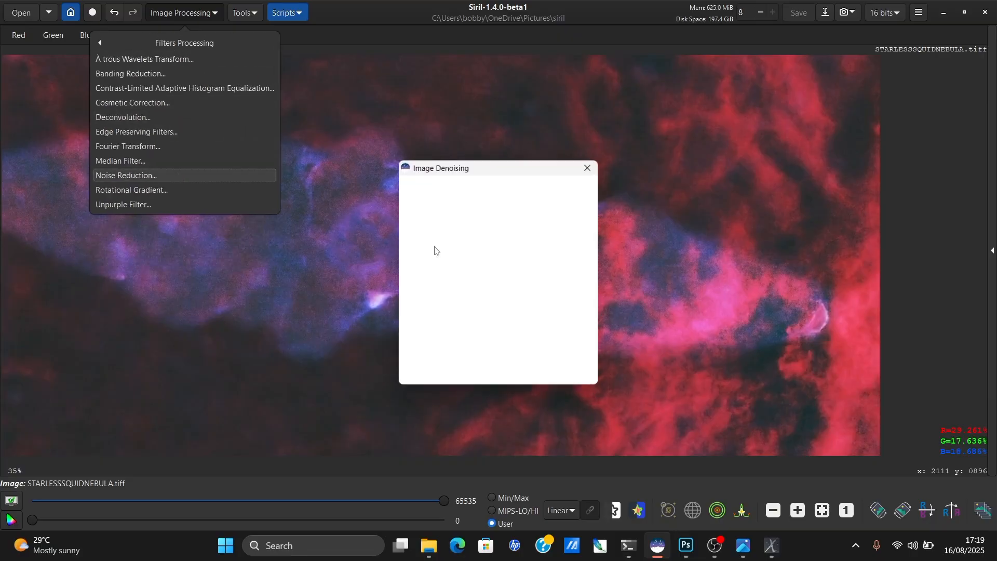
left_click(580, 381)
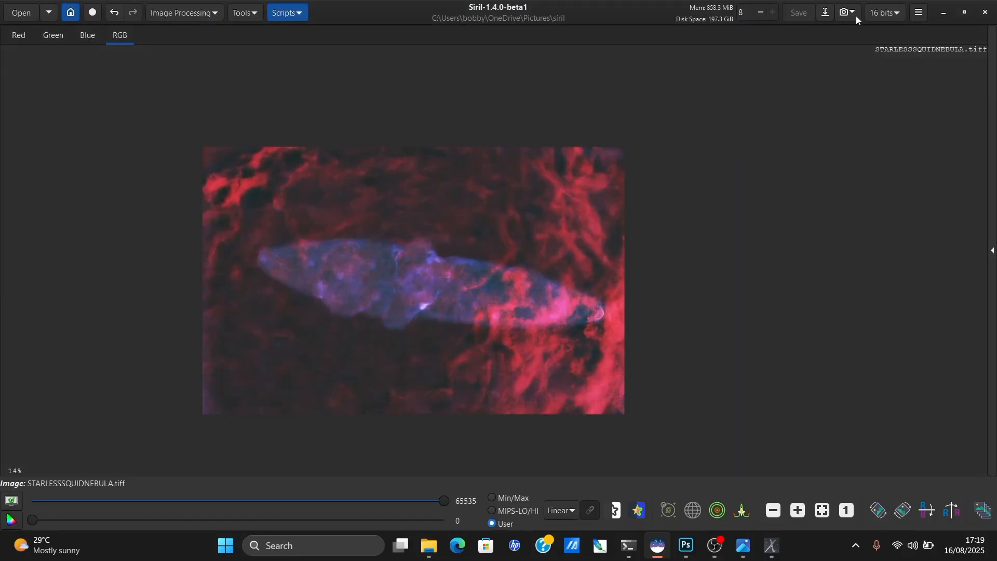
Save the image to the desktop as STARLESSSQUIDNEBULA.fits in 32-bit floating point format.
left_click(856, 16)
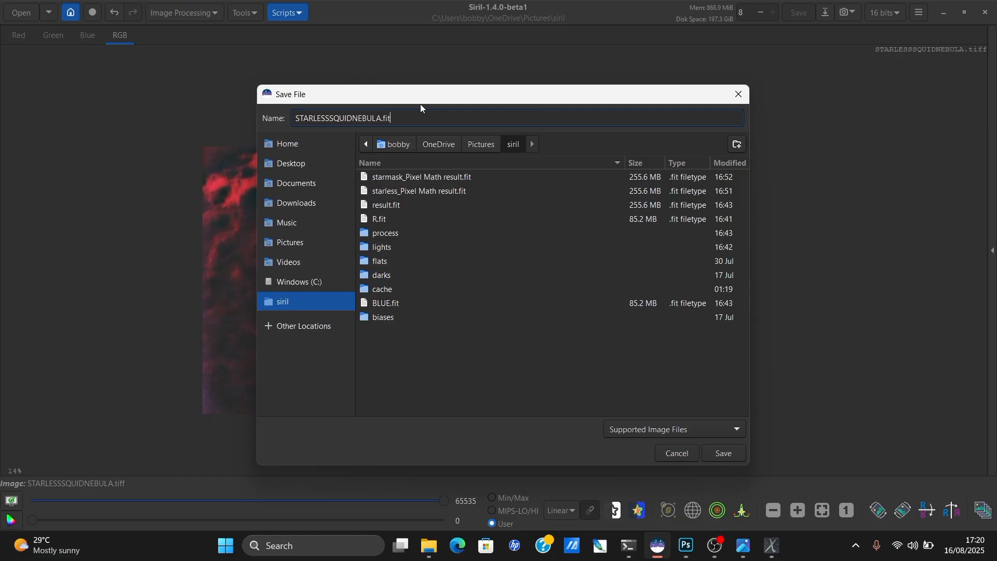
type("s")
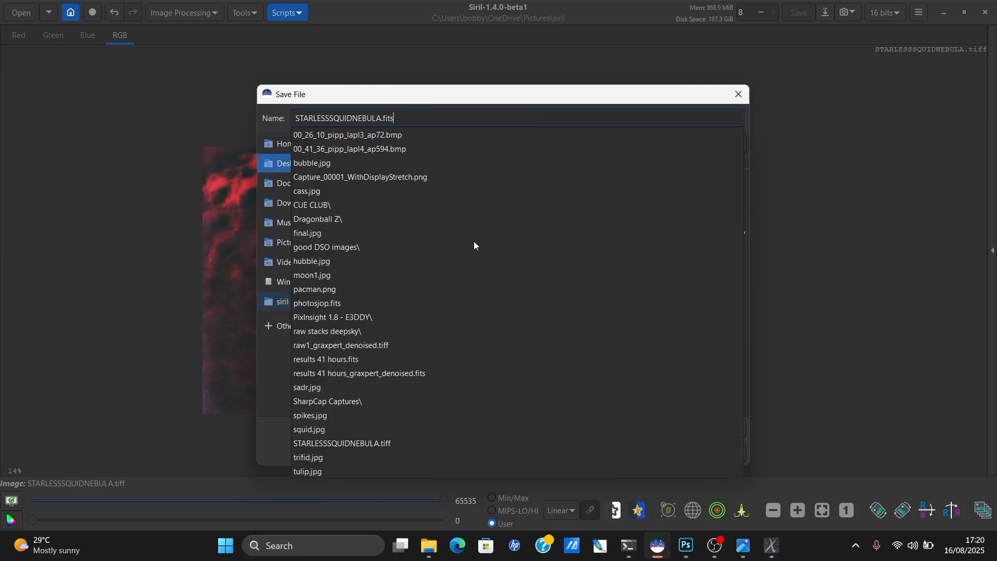
left_click(762, 452)
left_click(741, 452)
left_click(422, 252)
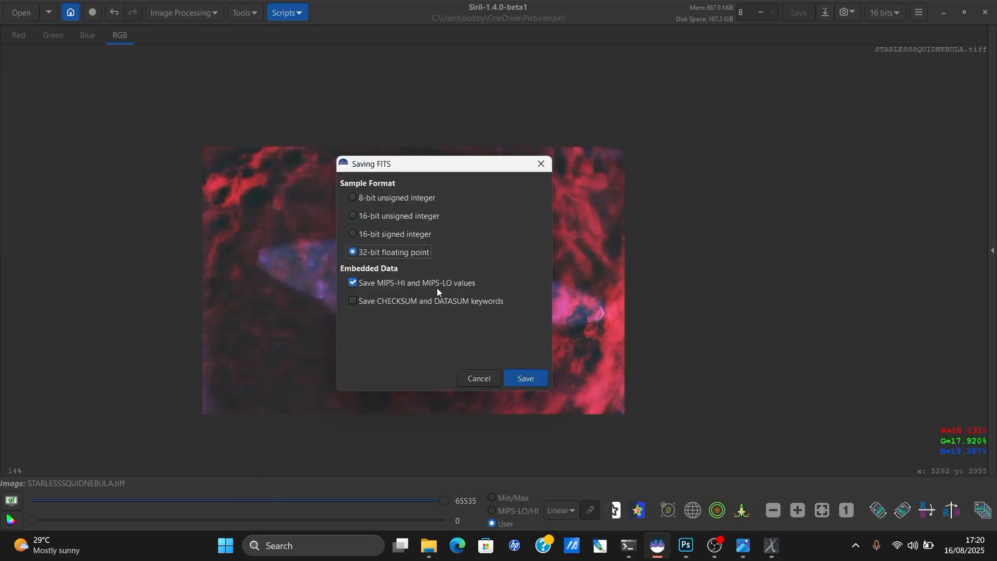
left_click(522, 377)
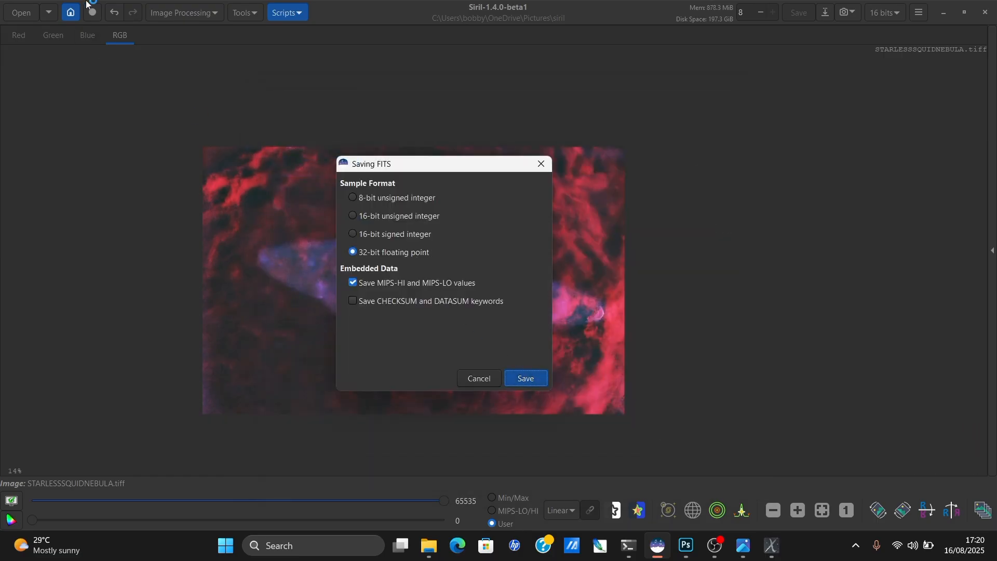
Start Star Recomposition, closing the current image, and load STARLESSSQUIDNEBULA.fits from the desktop as the background.
left_click(178, 14)
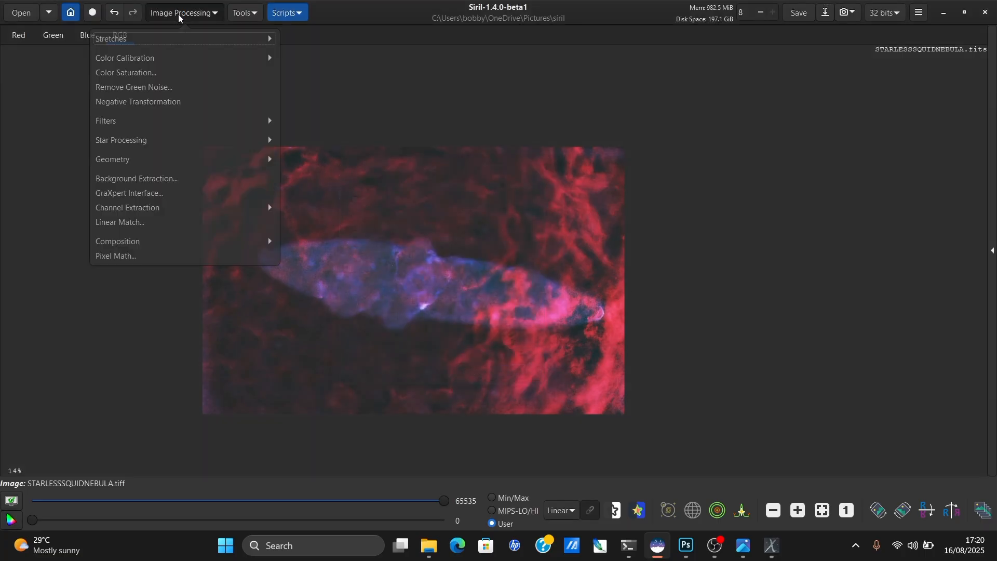
left_click(180, 146)
left_click(178, 76)
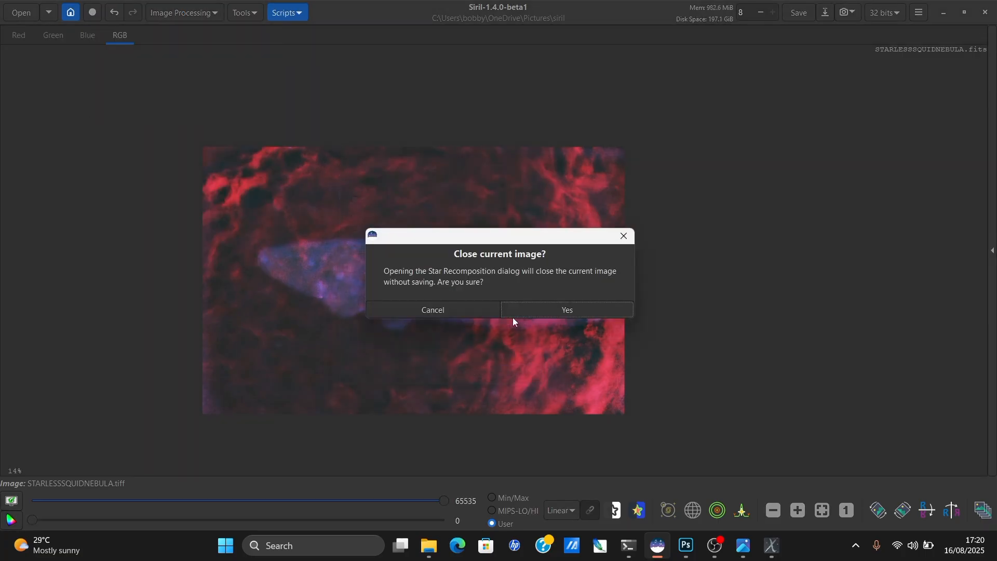
left_click(541, 310)
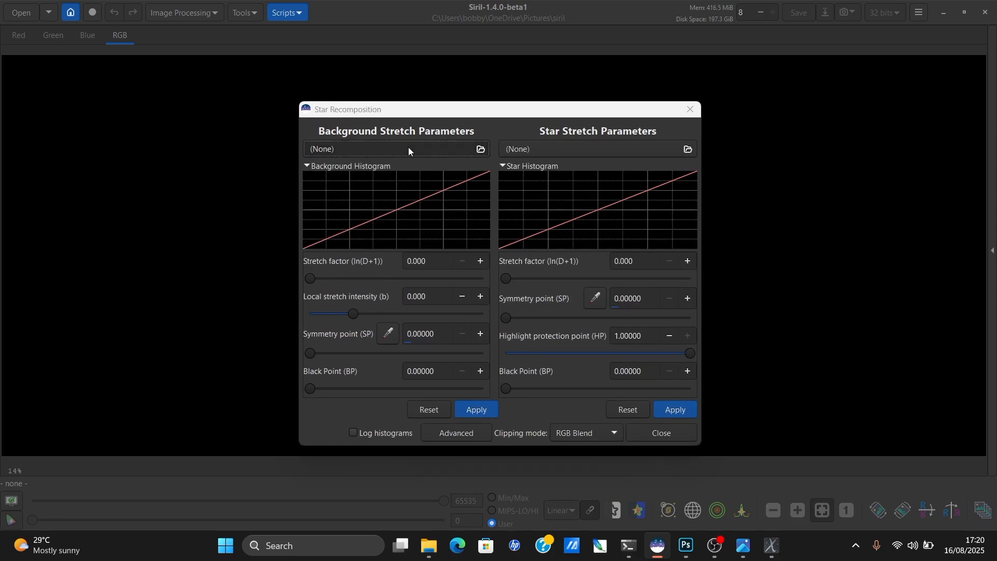
left_click(409, 150)
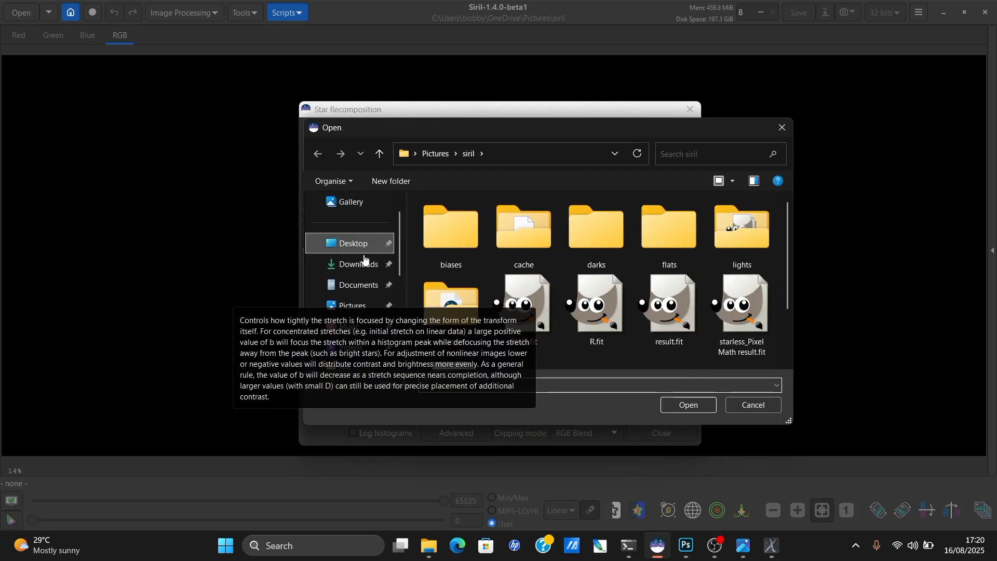
left_click(363, 248)
scroll(564, 318, "down", 10)
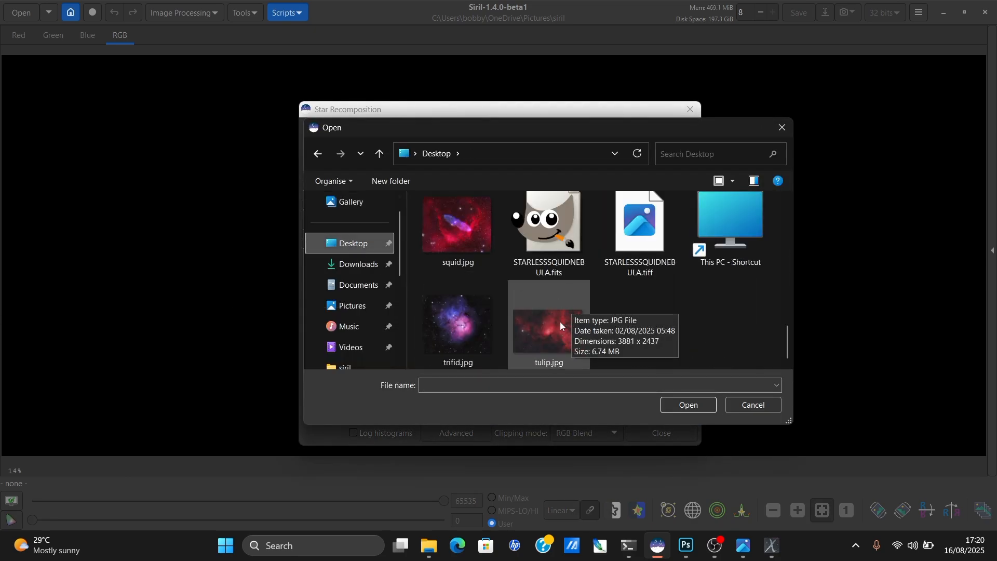
double_click(557, 253)
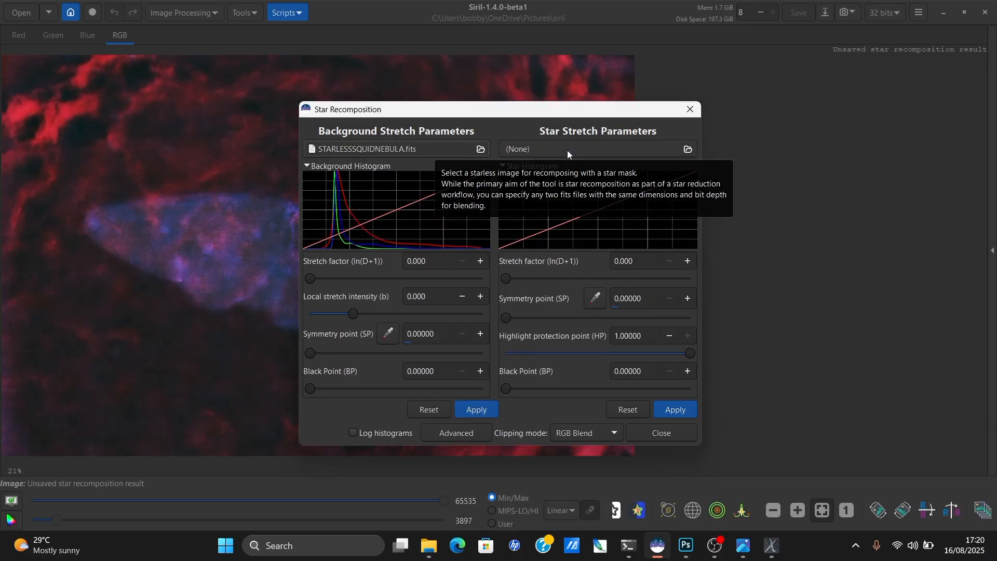
Load starmask_Pixel Math result.fit from the siril folder as the star image.
left_click(568, 151)
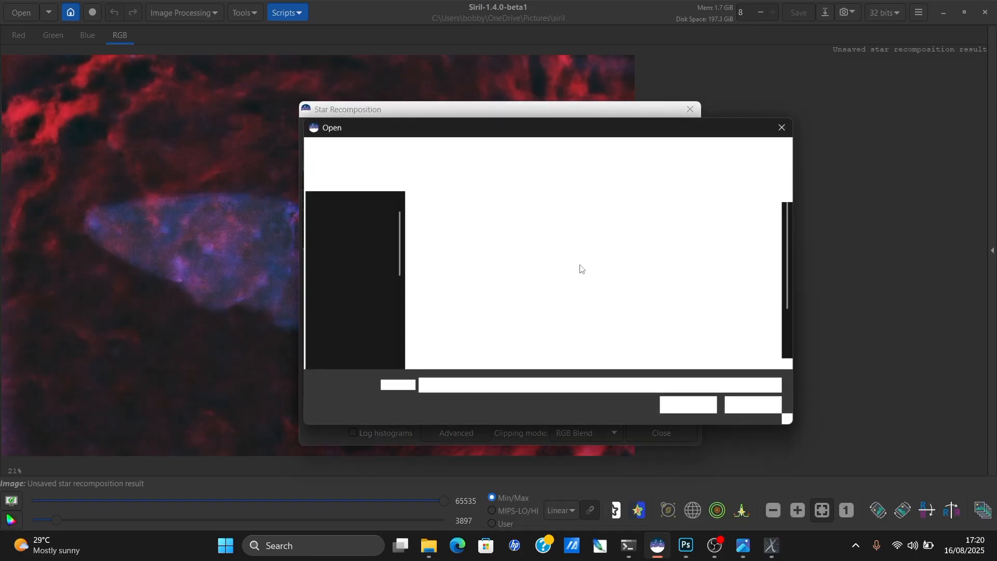
scroll(727, 298, "down", 2)
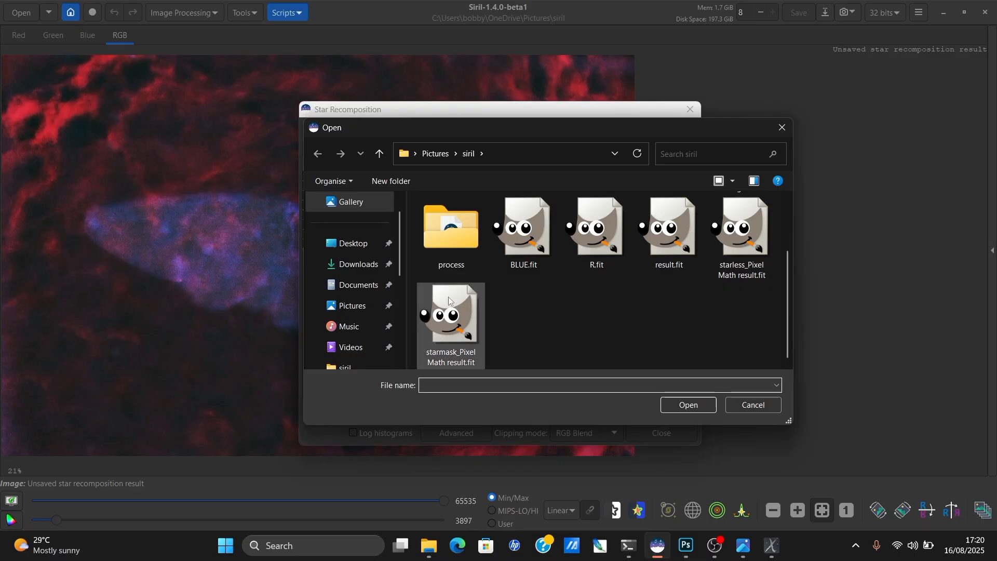
double_click(451, 319)
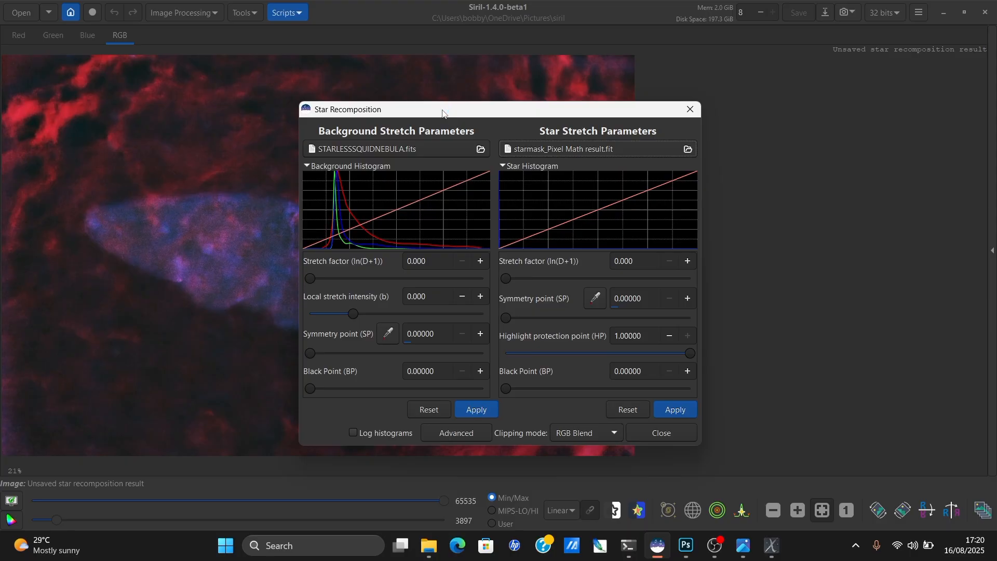
Apply two successive stretches to the stars, with stretch factors of 3.541 and about 3.3.
left_click_drag(443, 113, 595, 73)
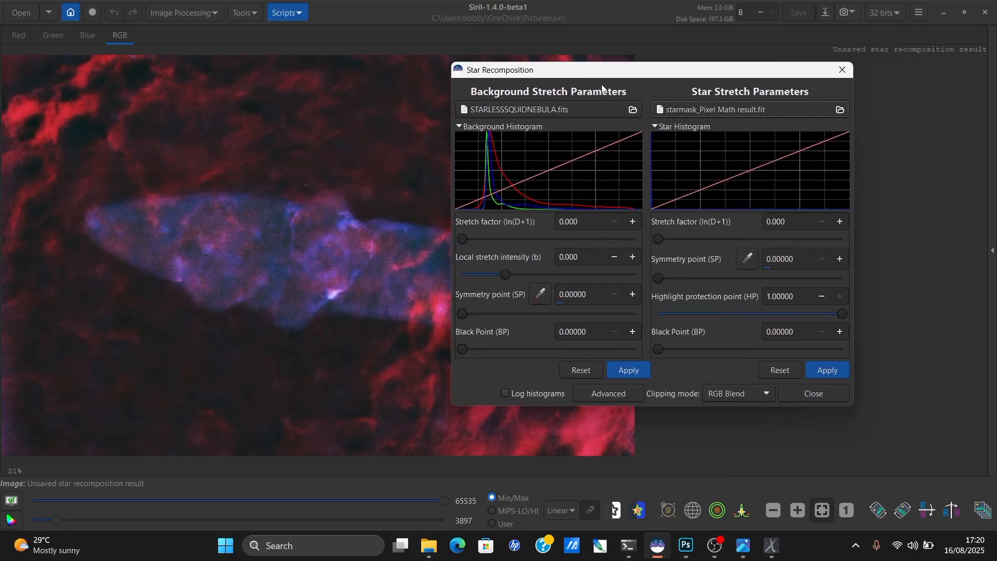
left_click_drag(658, 239, 723, 241)
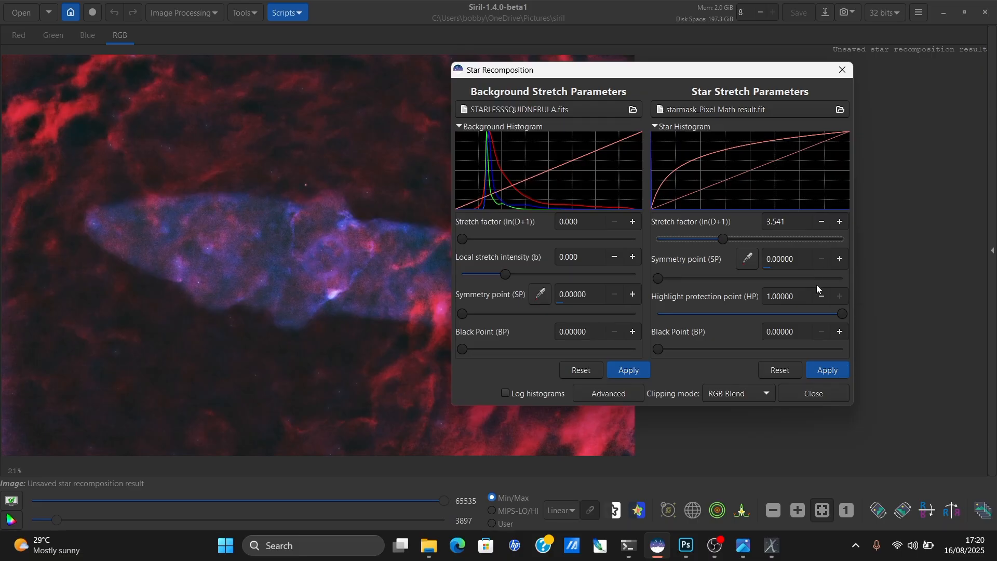
left_click(828, 370)
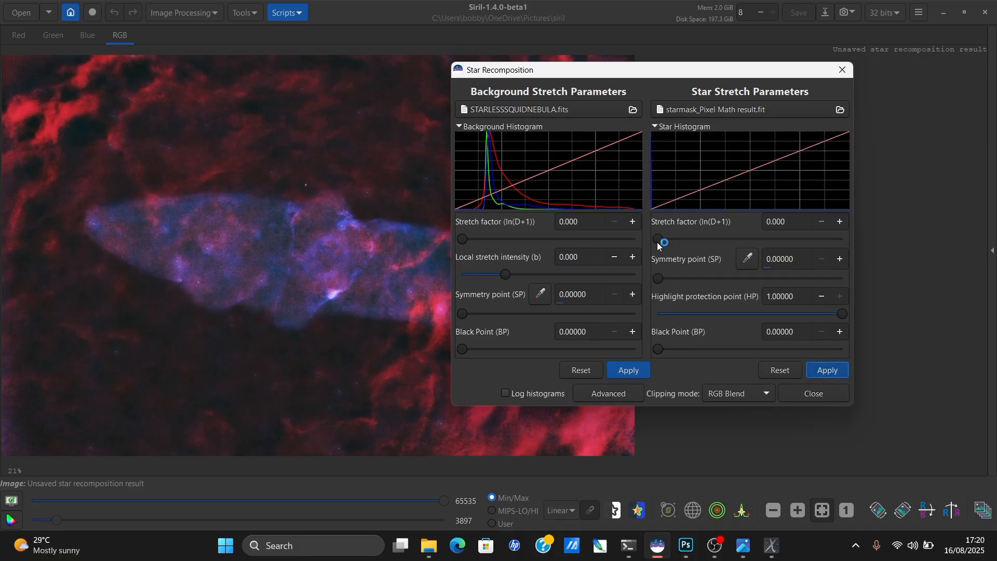
left_click_drag(677, 240, 722, 240)
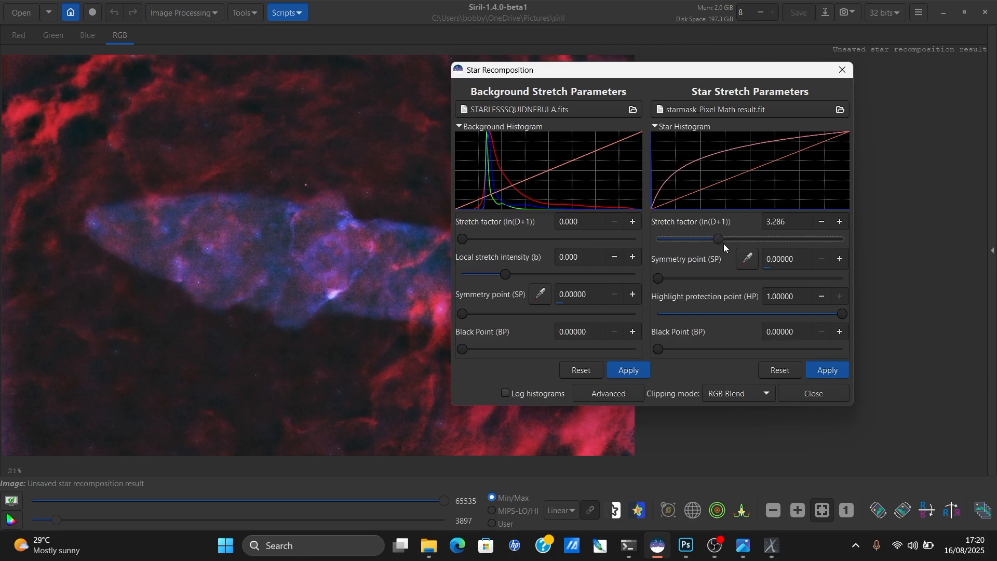
left_click(828, 371)
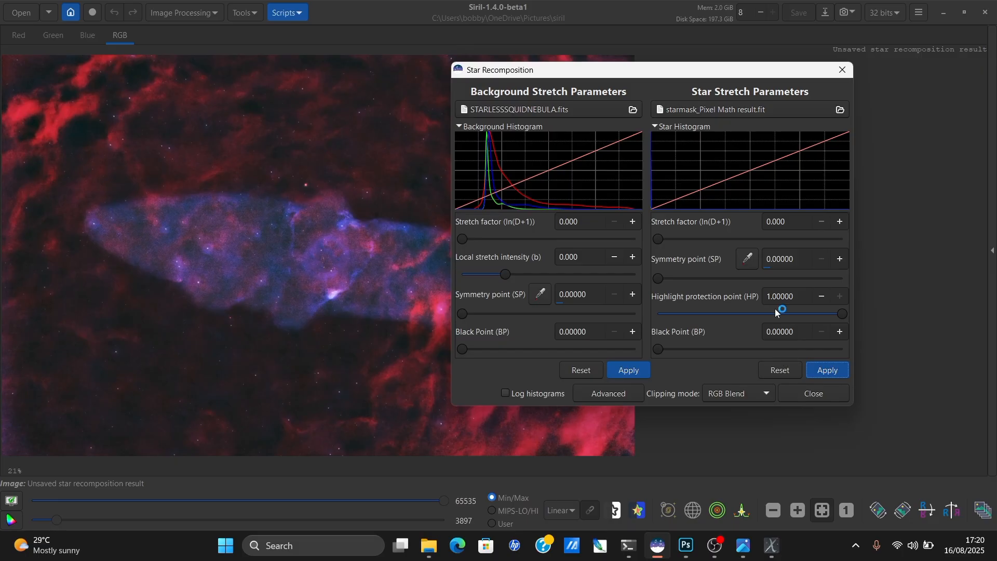
Stretch the stars further by applying stretch factors of 3.739 and 2.266 in succession.
left_click_drag(658, 238, 731, 243)
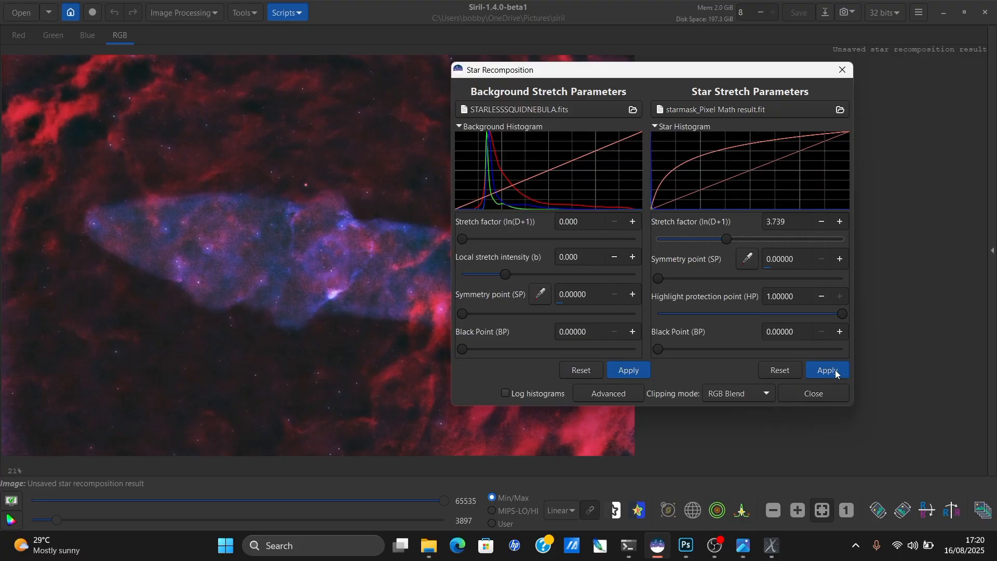
left_click_drag(727, 239, 703, 247)
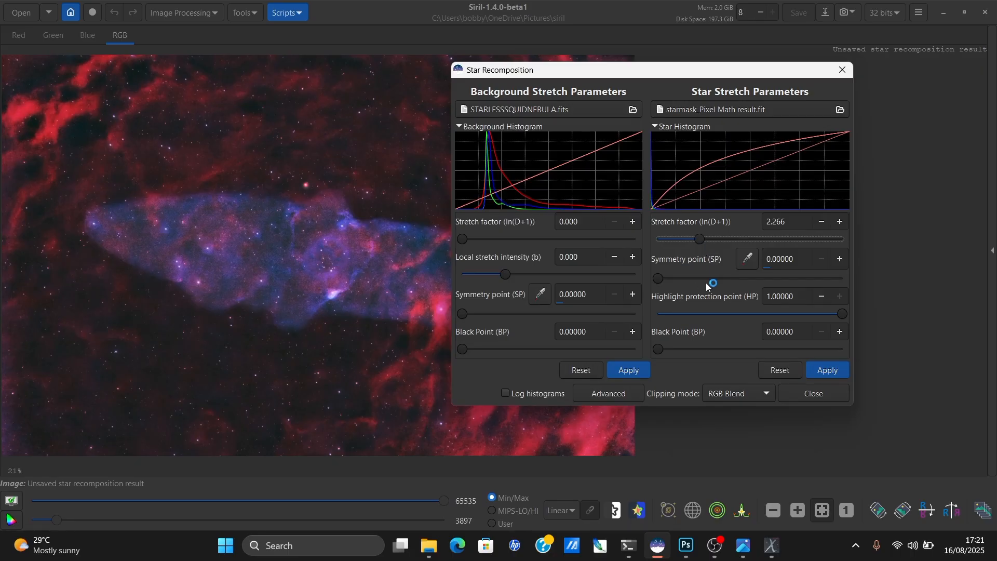
left_click(825, 371)
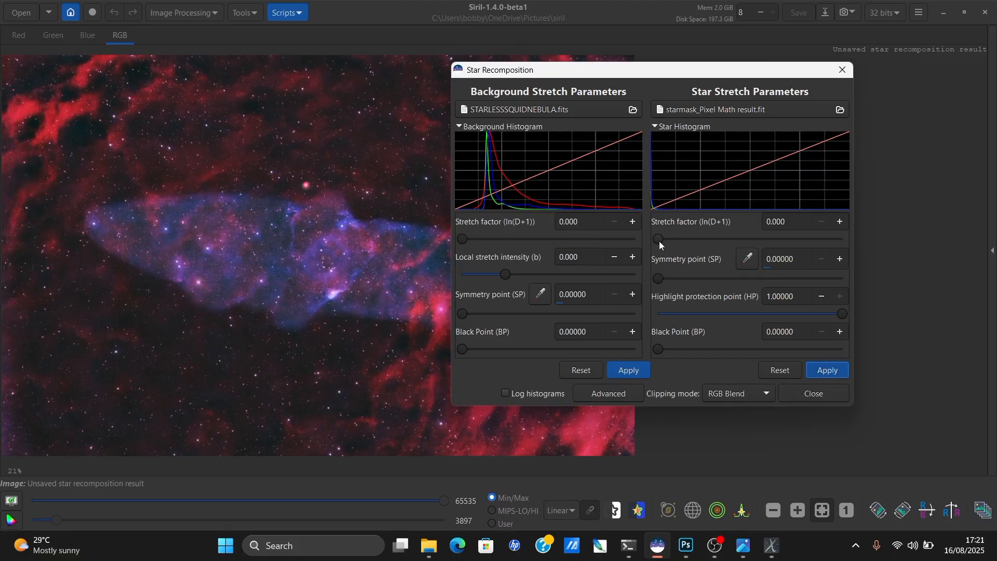
Apply a last, gentler star stretch with a stretch factor of at most about 1.3 and close Star Recomposition.
left_click_drag(659, 241, 685, 243)
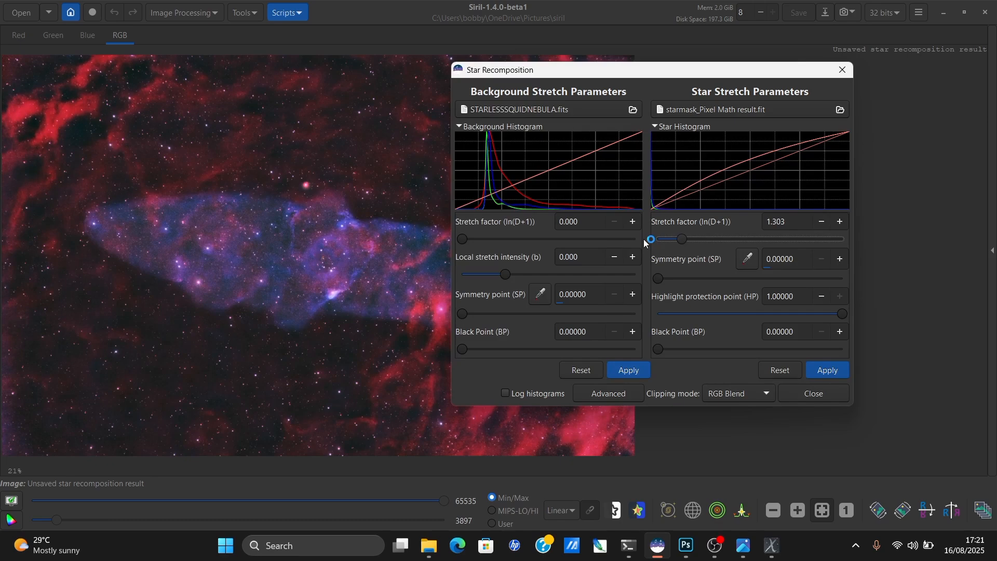
left_click(813, 370)
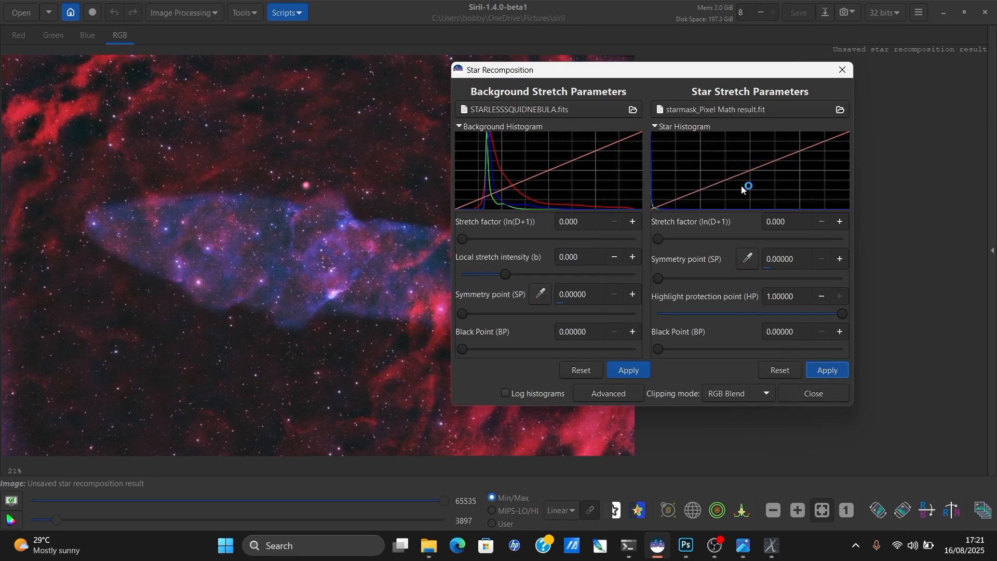
left_click(842, 70)
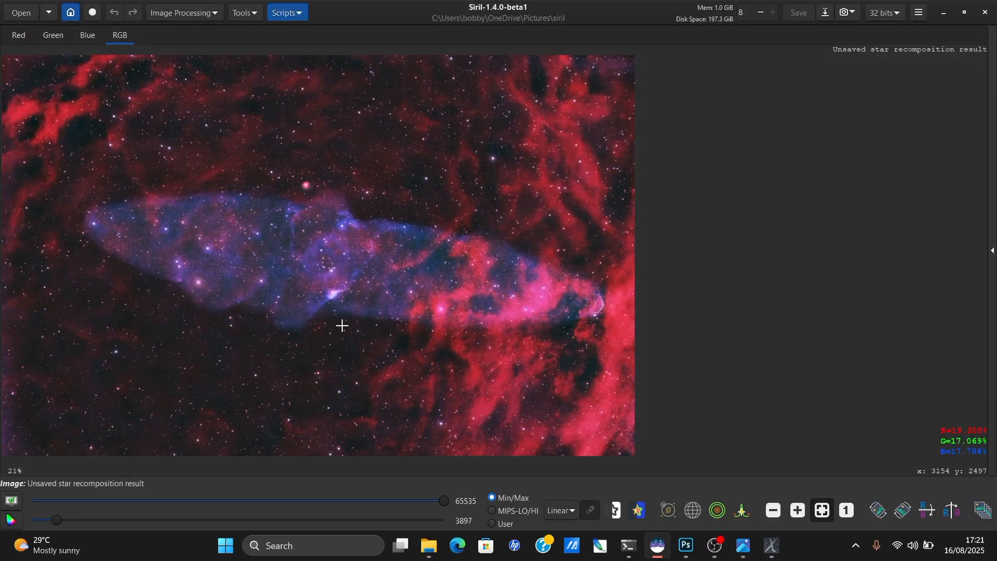
scroll(329, 322, "down", 1)
scroll(303, 325, "up", 1)
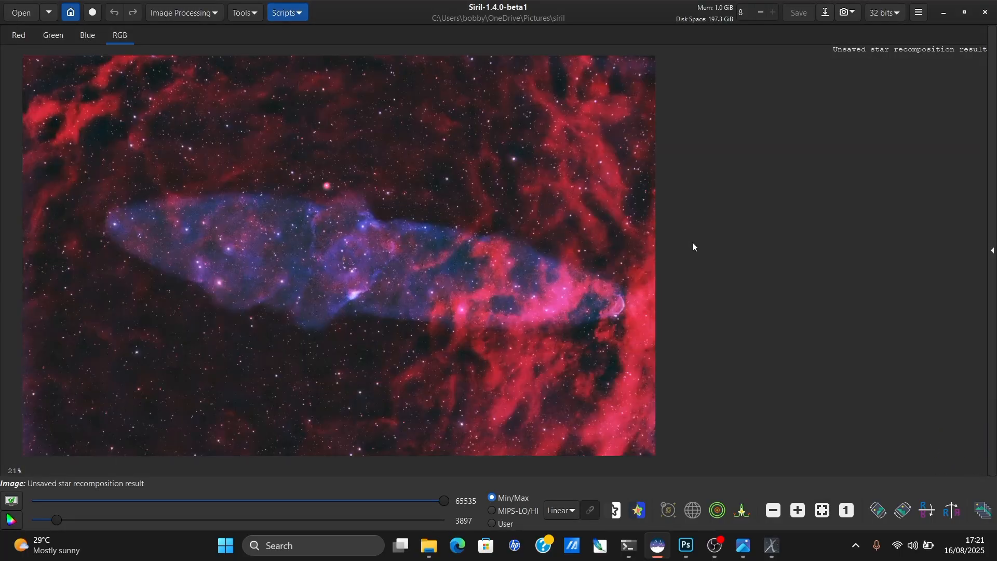